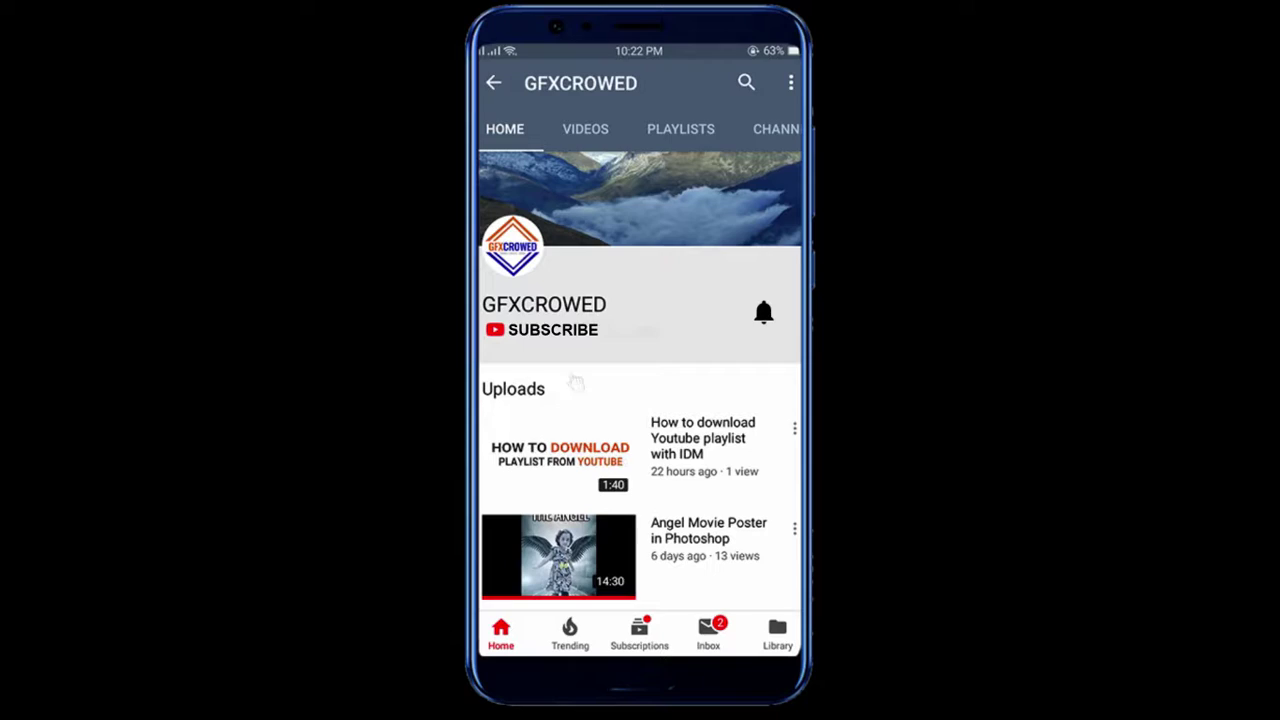
Subscribe to the channel, then create a new 447 × 613 px white Photoshop document.
left_click(556, 340)
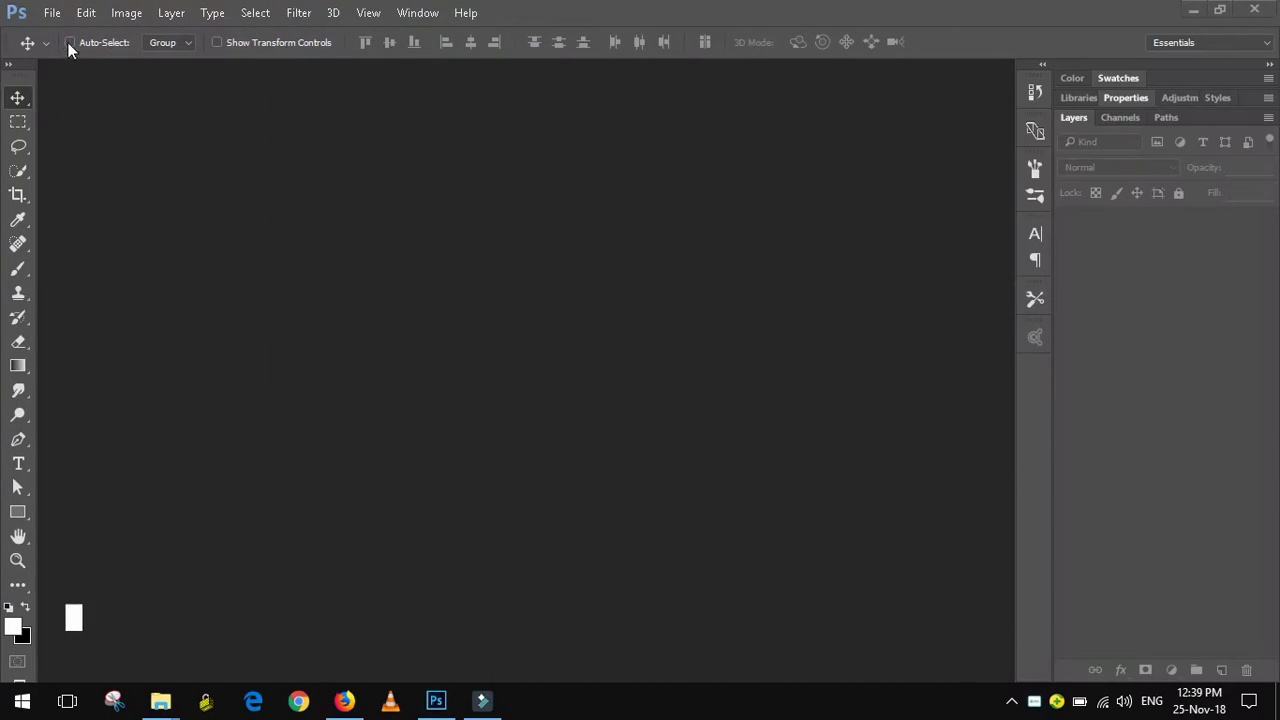
left_click(51, 14)
left_click(62, 34)
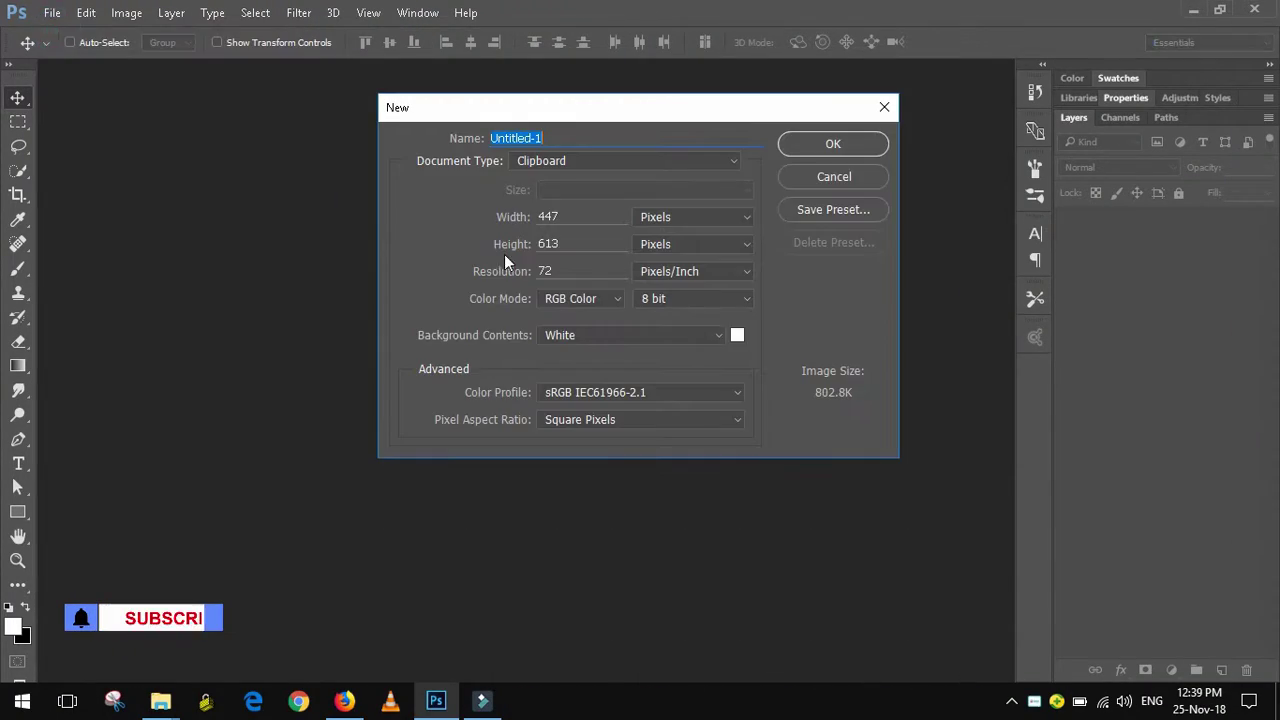
left_click(551, 216)
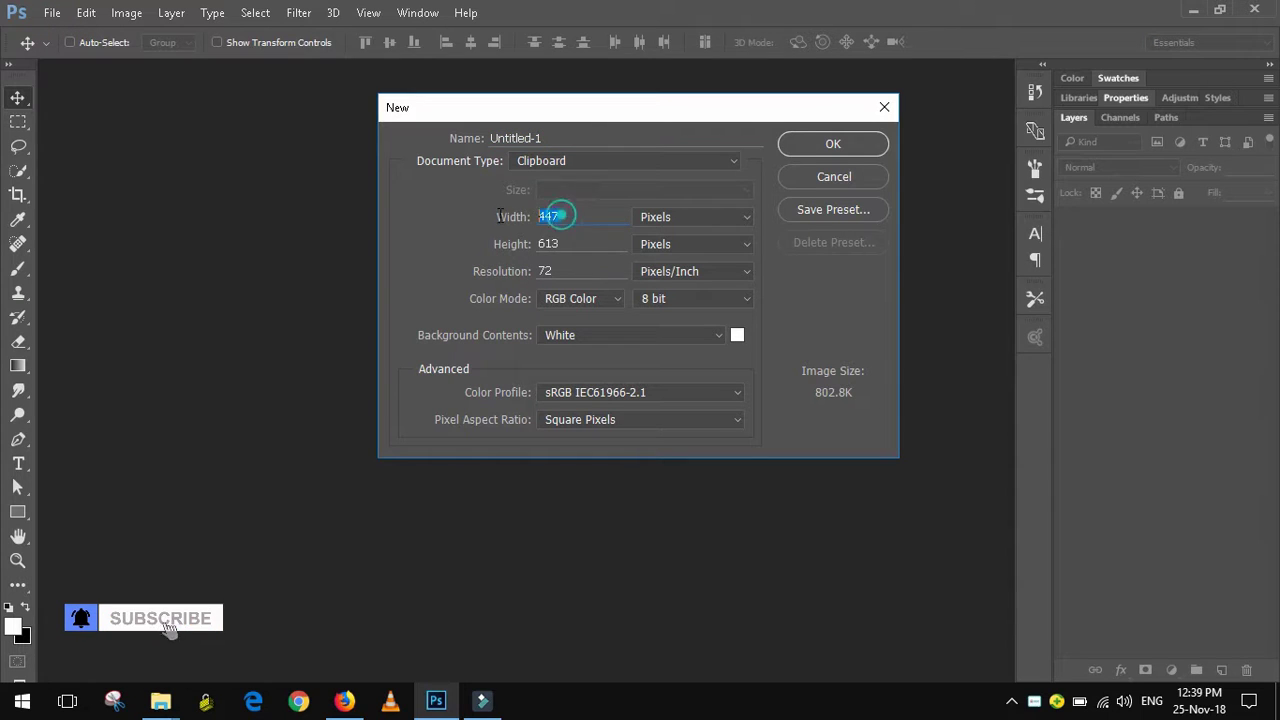
left_click(557, 244)
left_click(840, 145)
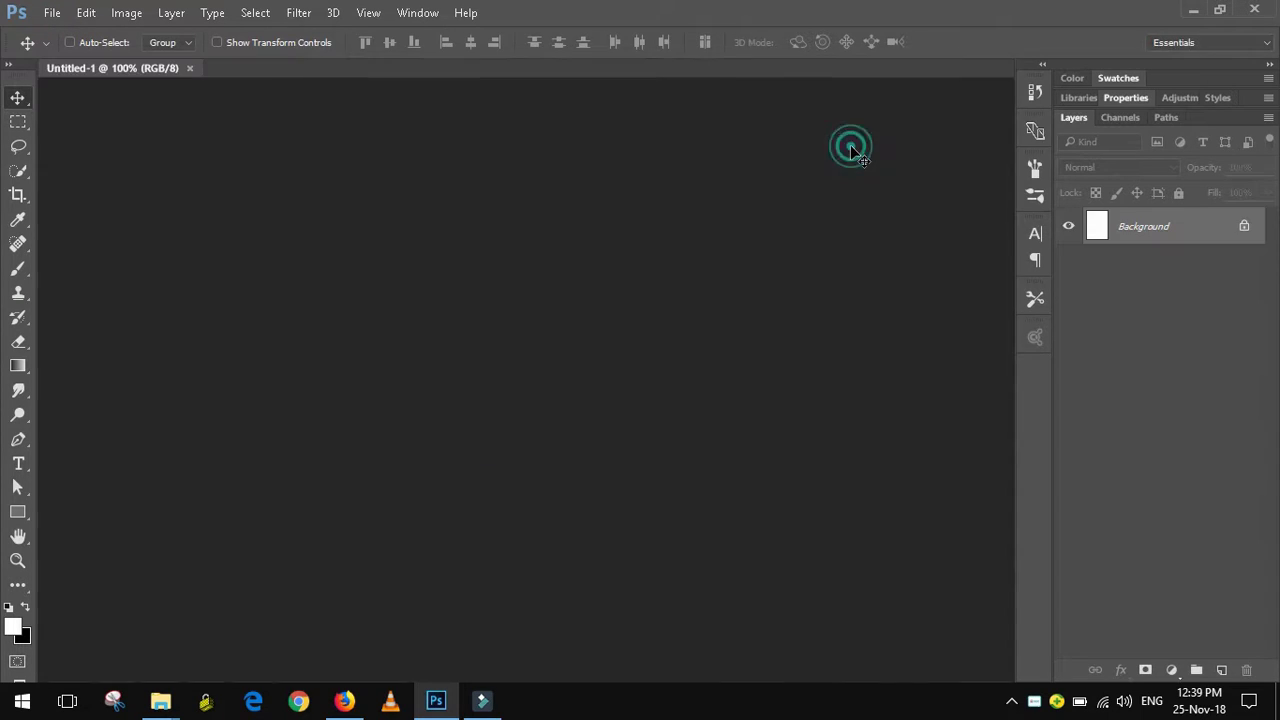
Place Car.jpg from Desktop\Assets as an embedded layer and commit it.
left_click(52, 12)
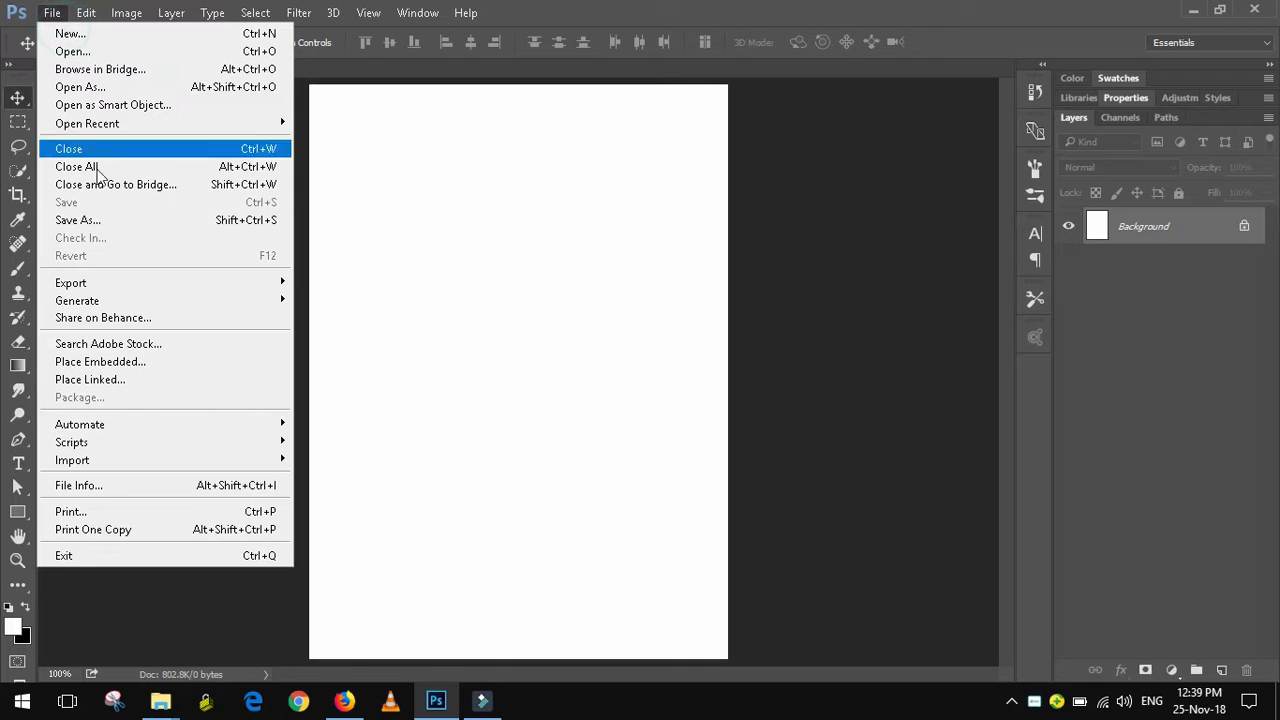
left_click(100, 362)
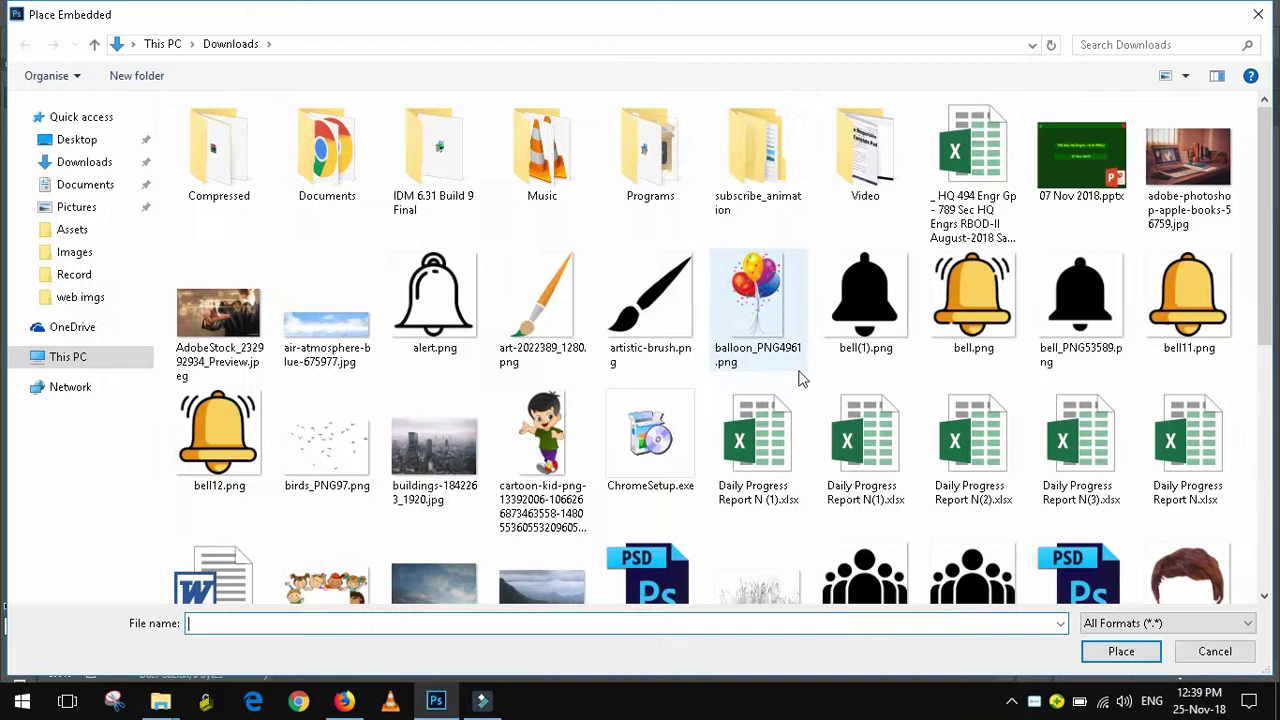
left_click(88, 148)
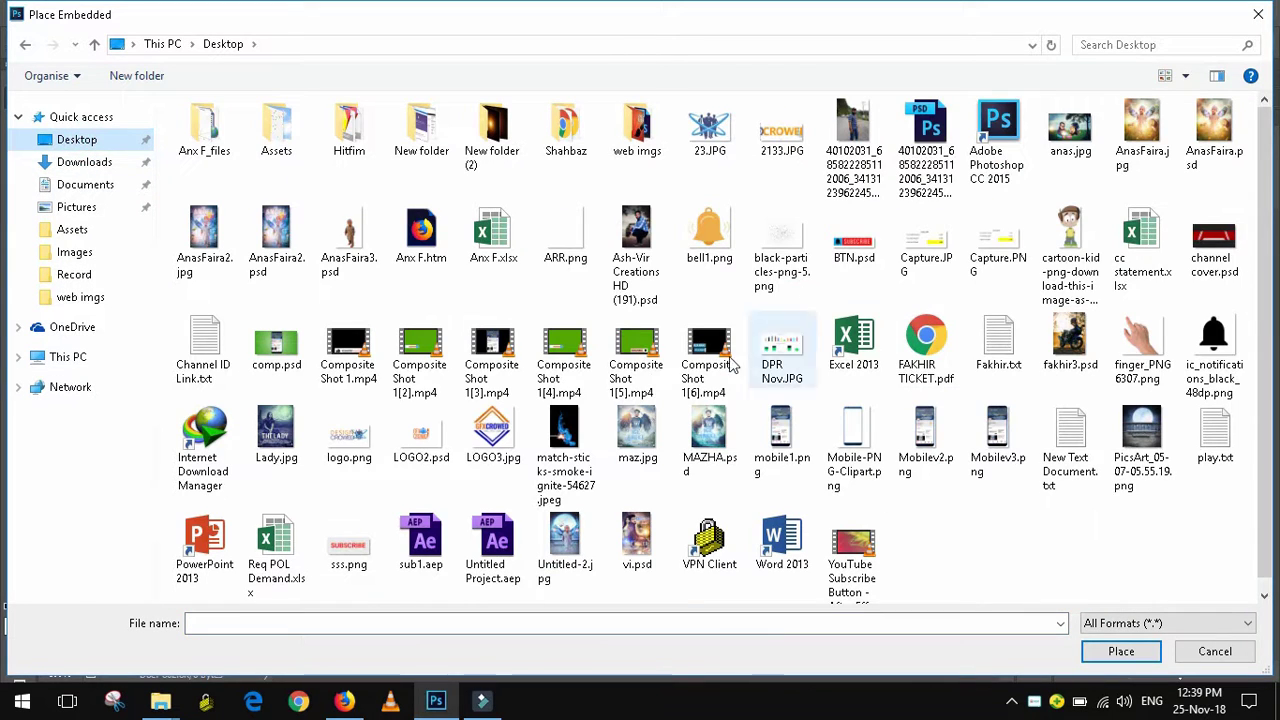
double_click(280, 130)
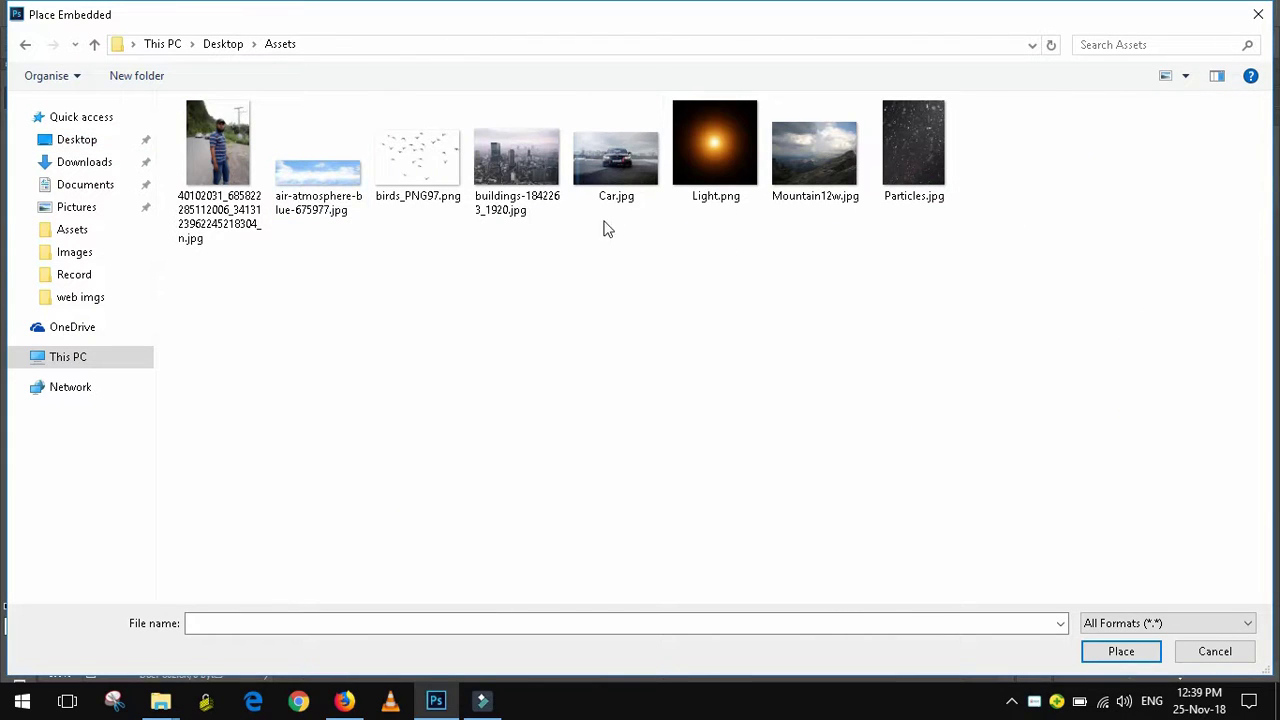
double_click(600, 183)
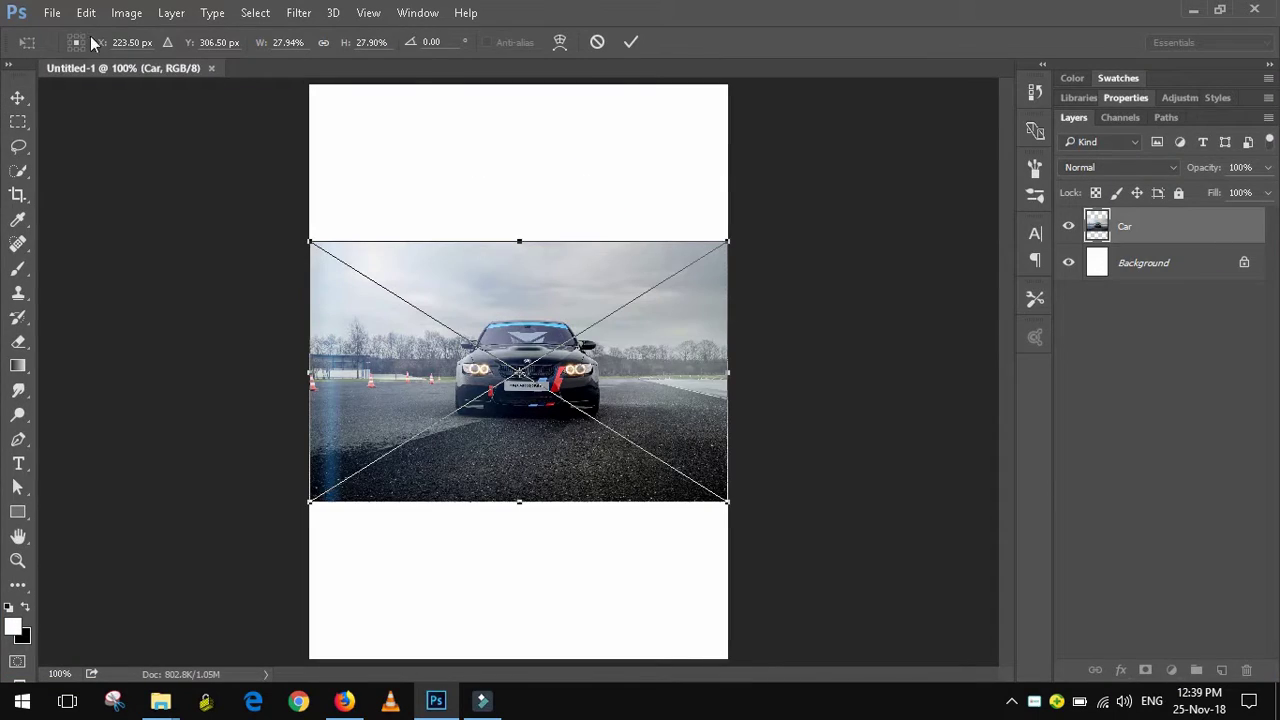
left_click(52, 12)
left_click(557, 296)
left_click(624, 44)
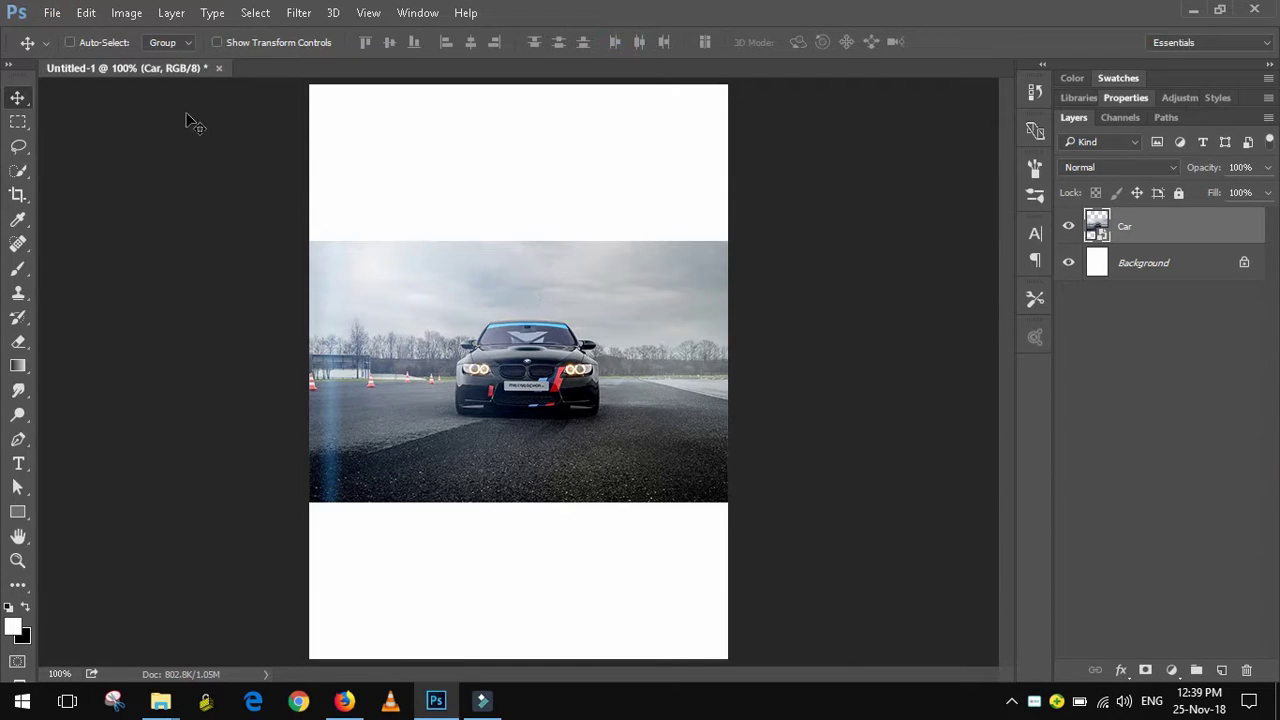
Place the buildings-1842263_1920 image as an embedded layer and commit it.
left_click(52, 12)
left_click(114, 362)
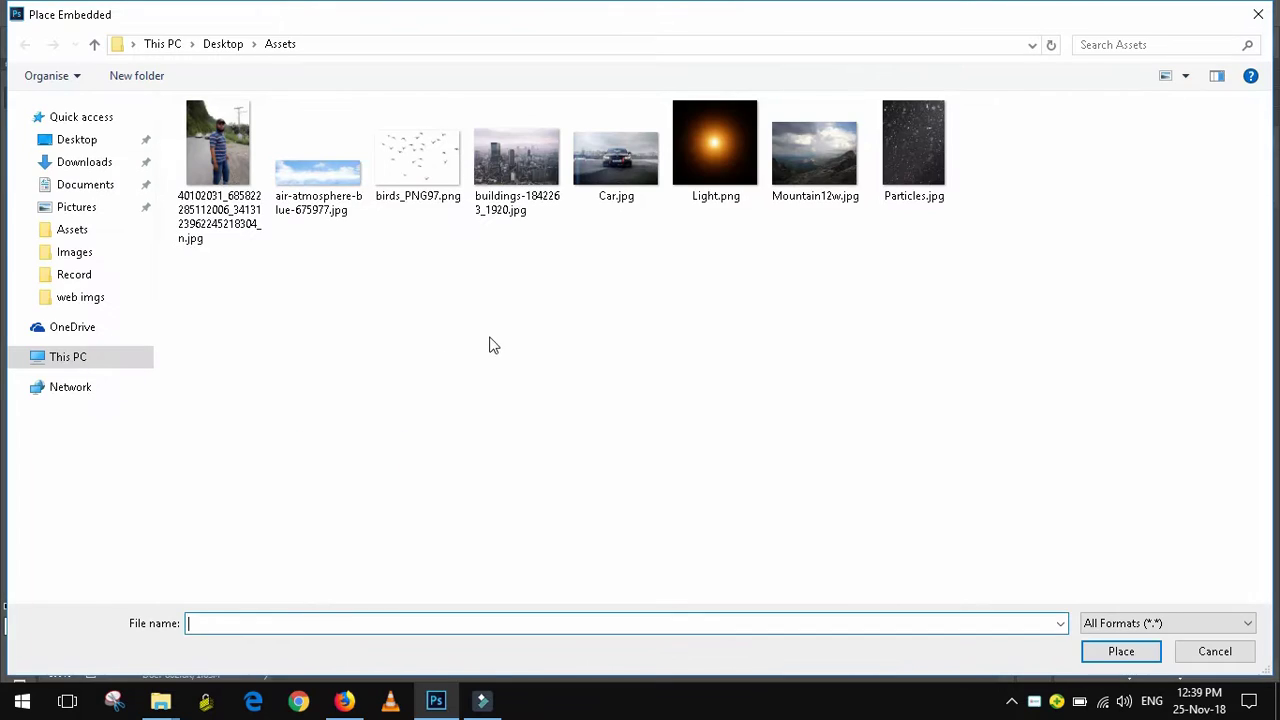
double_click(520, 178)
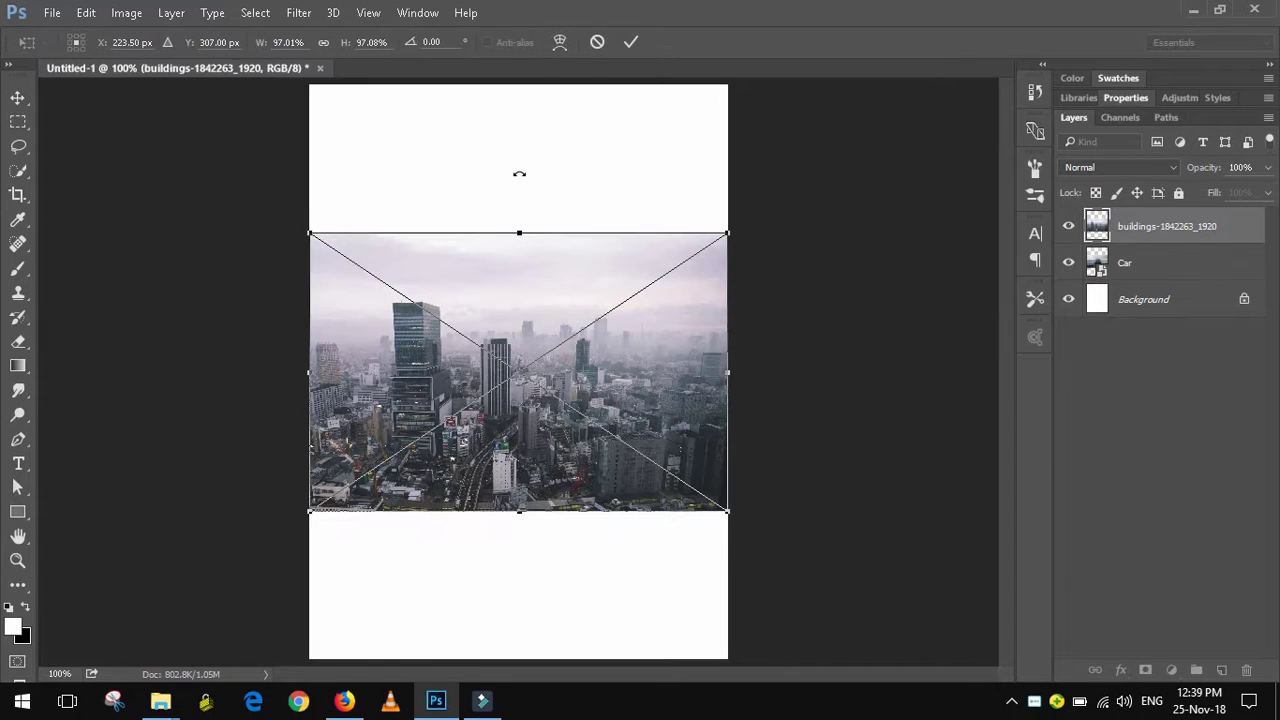
left_click(631, 42)
Place Mountain12w.jpg as an embedded layer and confirm the placement.
left_click(52, 12)
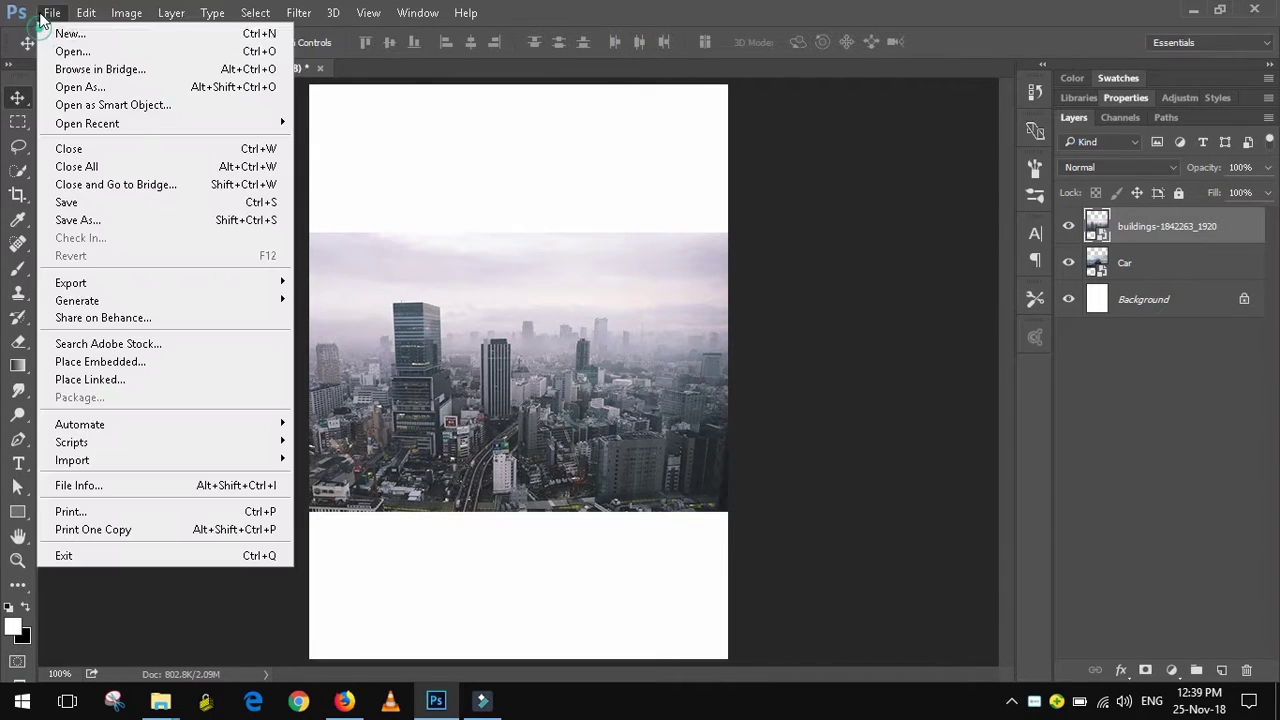
left_click(114, 362)
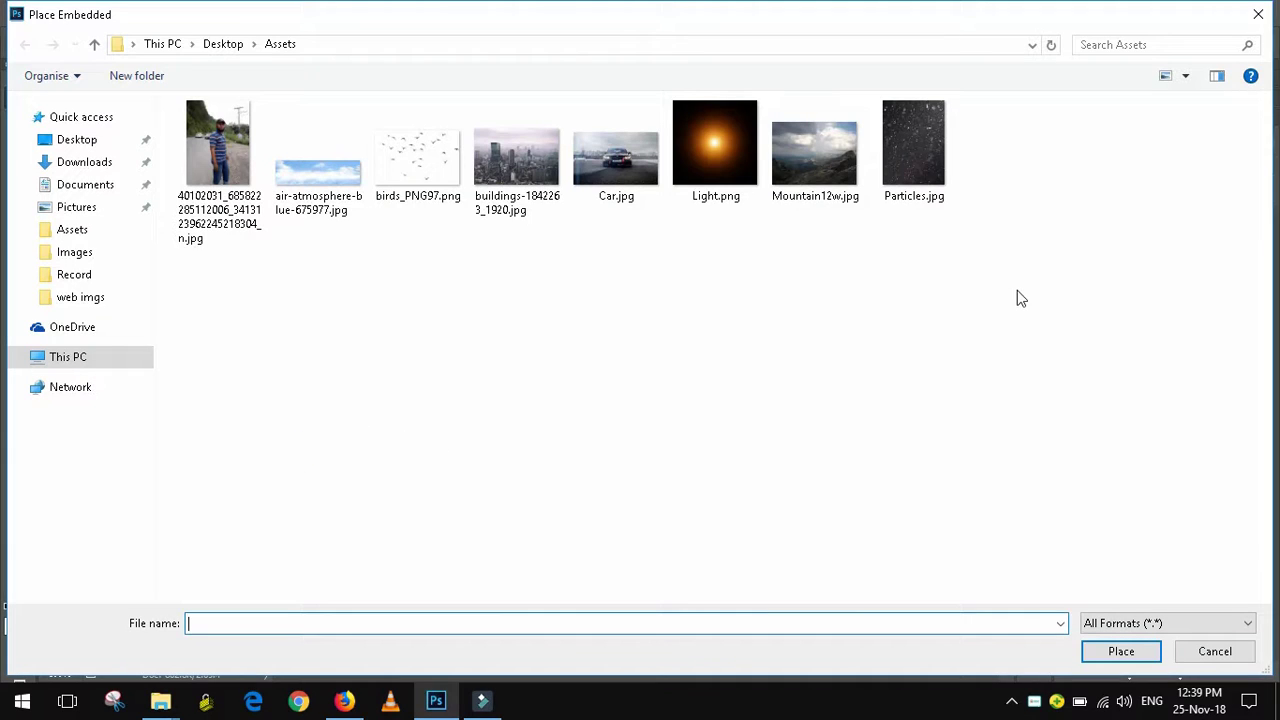
double_click(816, 174)
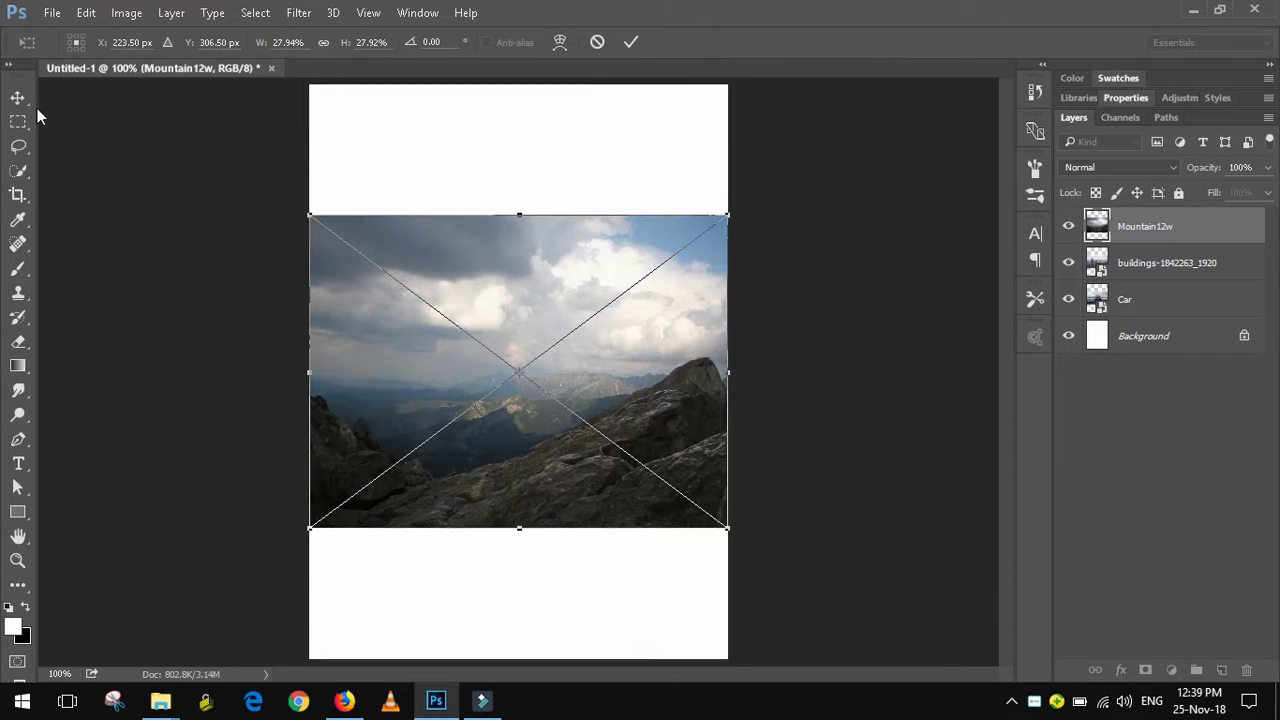
left_click(18, 97)
left_click(615, 281)
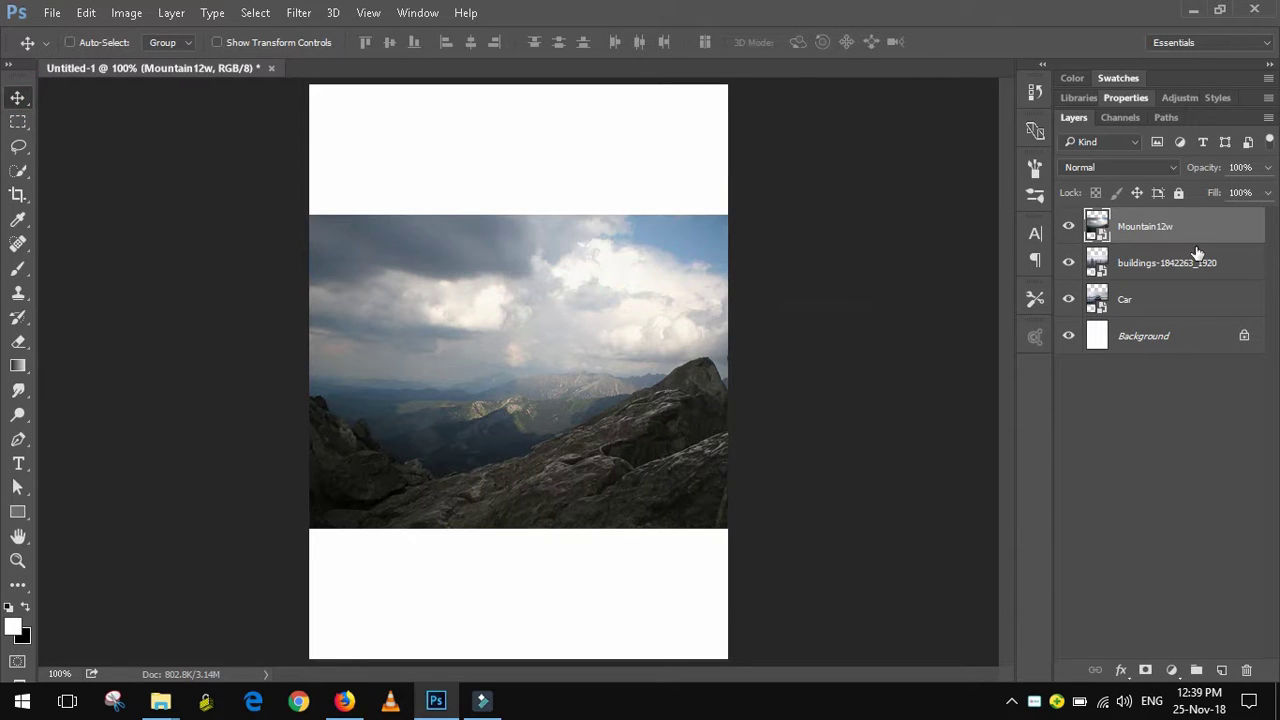
Hide Mountain12w and Car, move buildings below Car, and drag the city image down.
left_click(1069, 227)
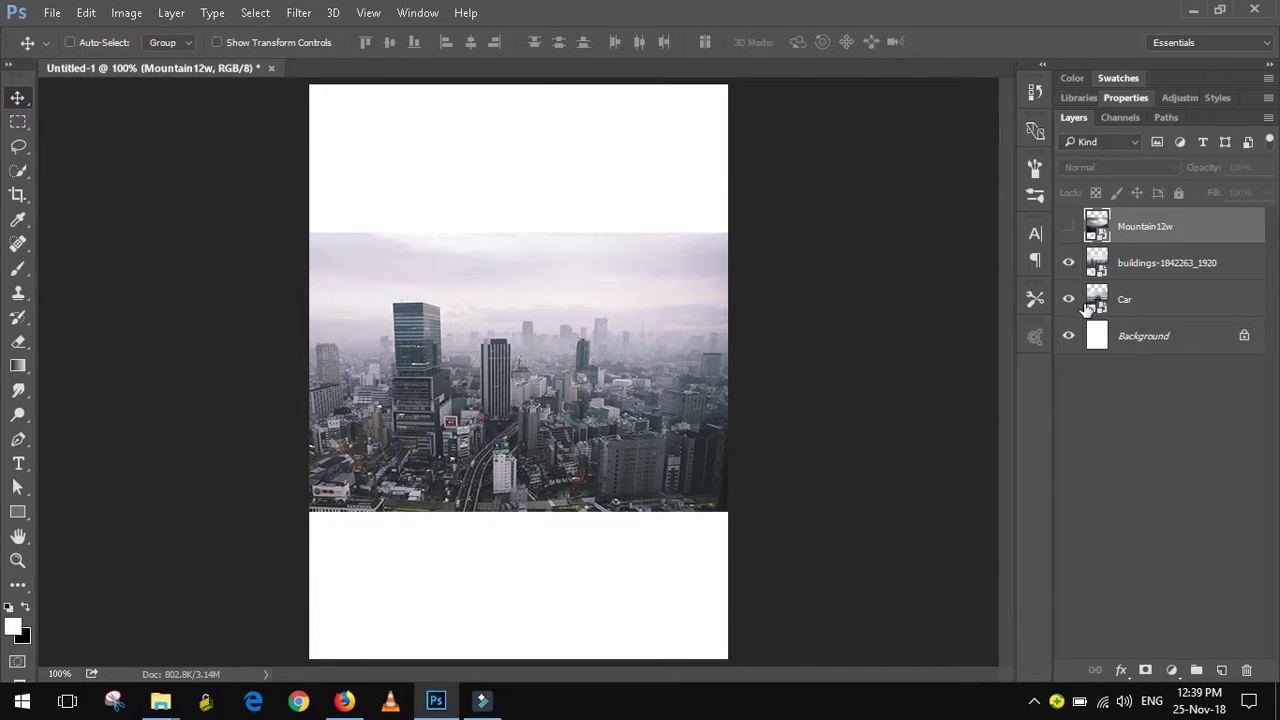
left_click(1137, 264)
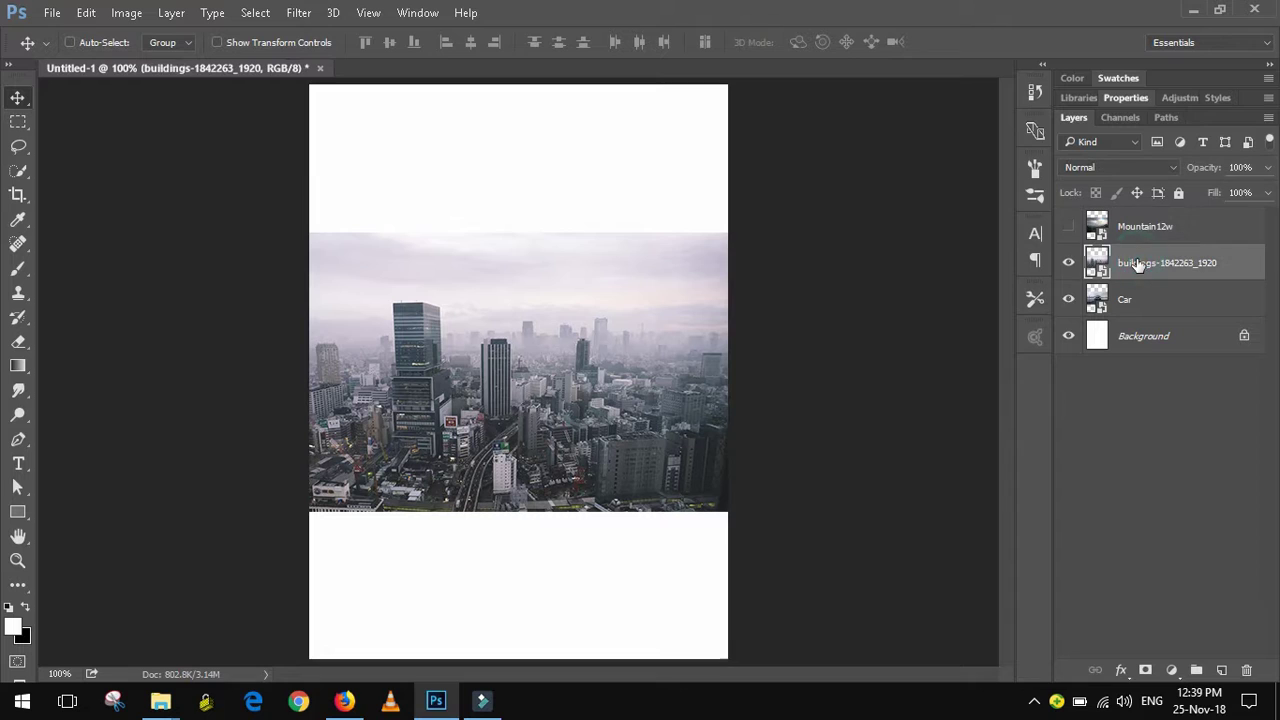
left_click_drag(1146, 266, 1146, 317)
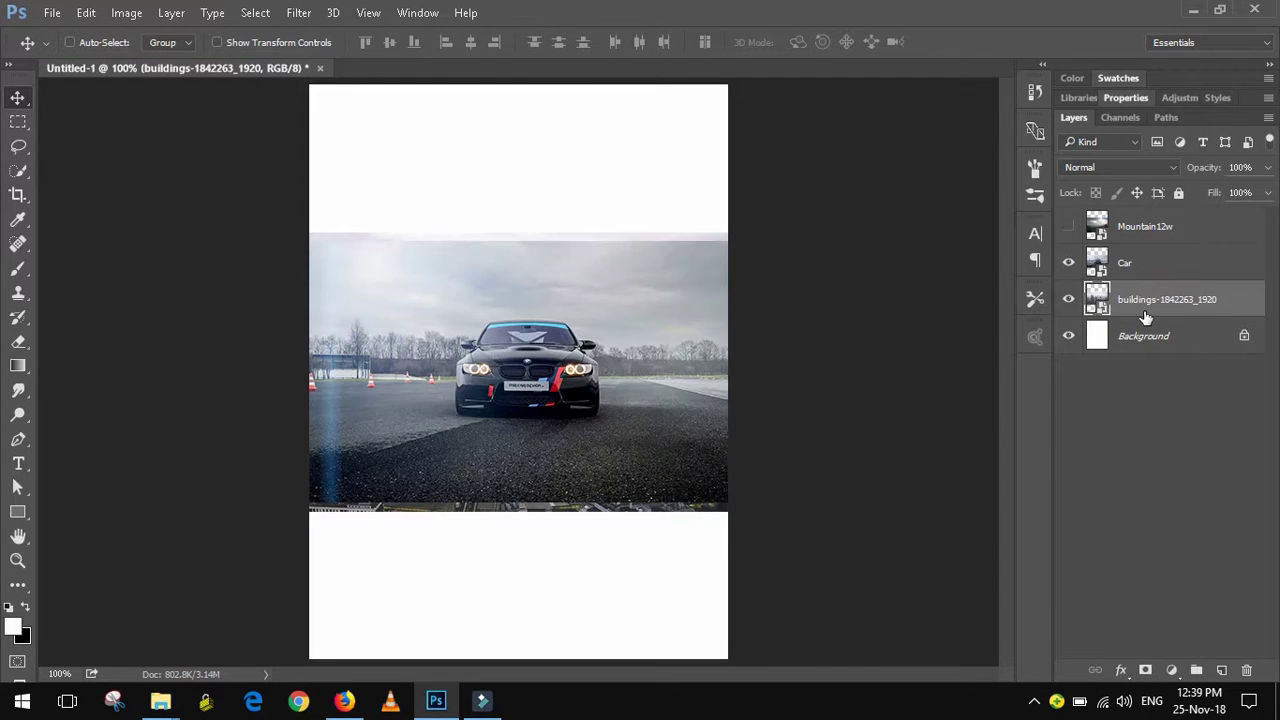
left_click(1068, 262)
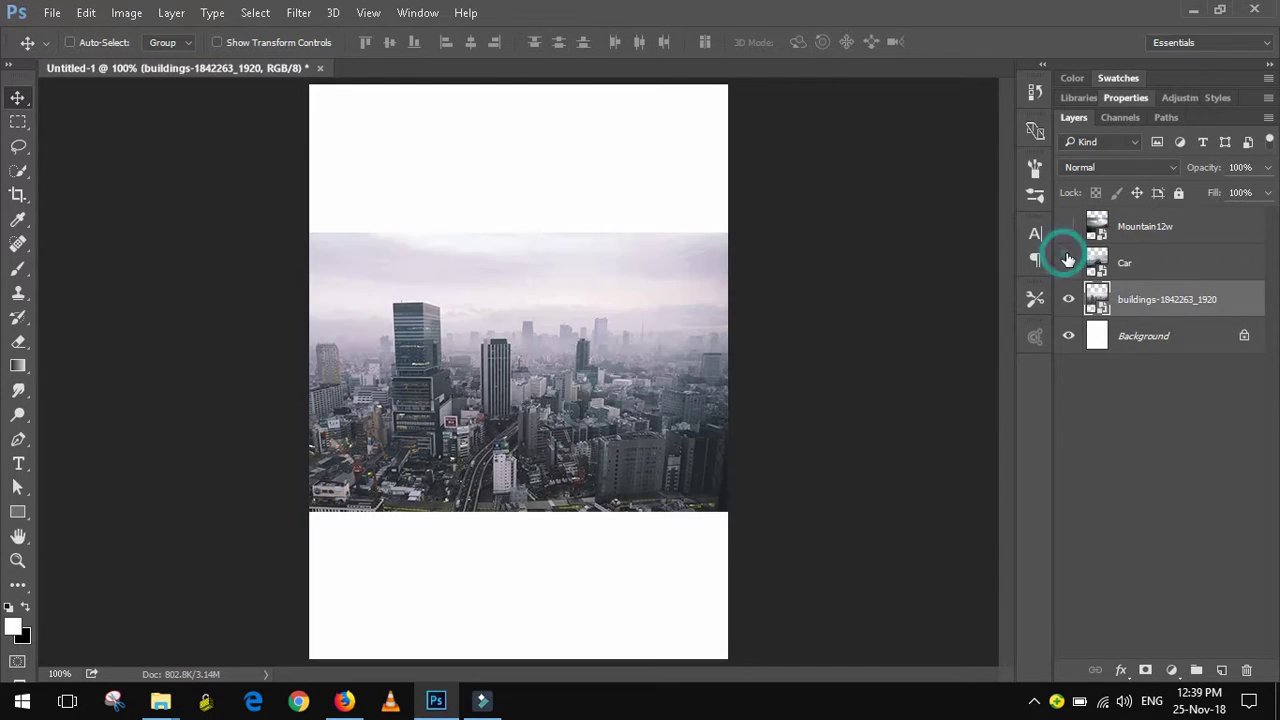
left_click(1068, 262)
left_click(1069, 263)
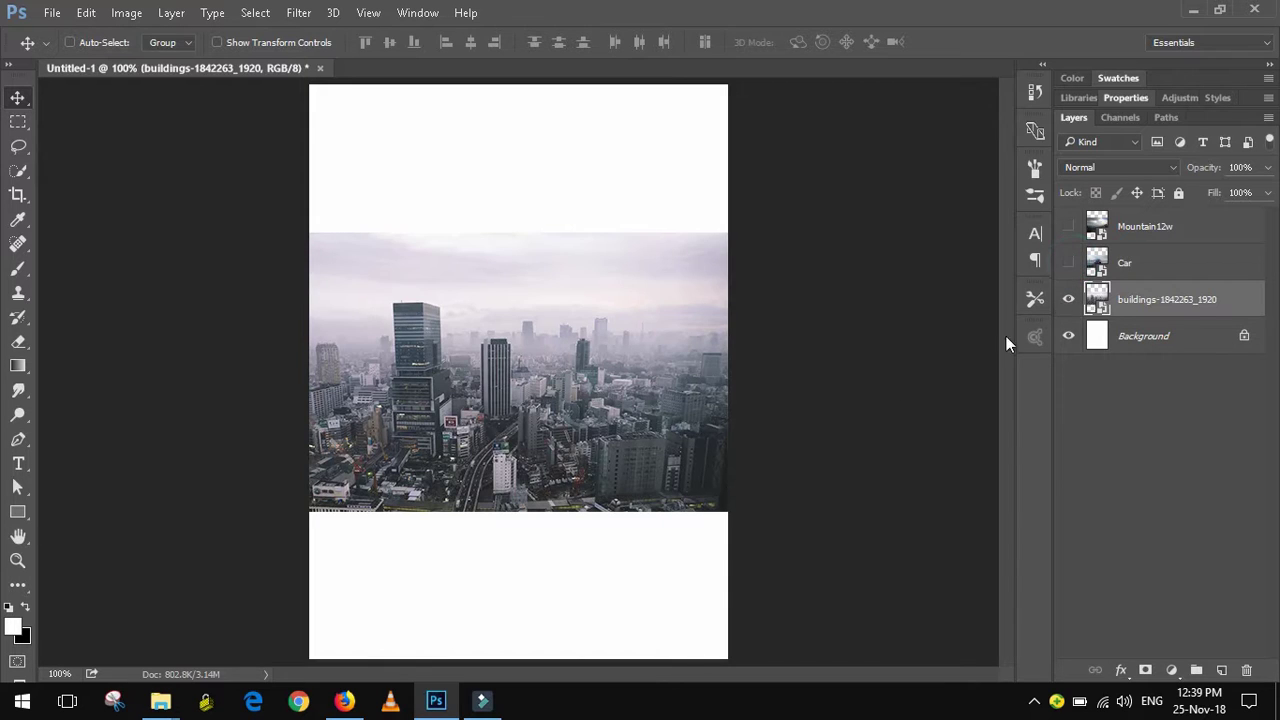
left_click_drag(583, 447, 582, 587)
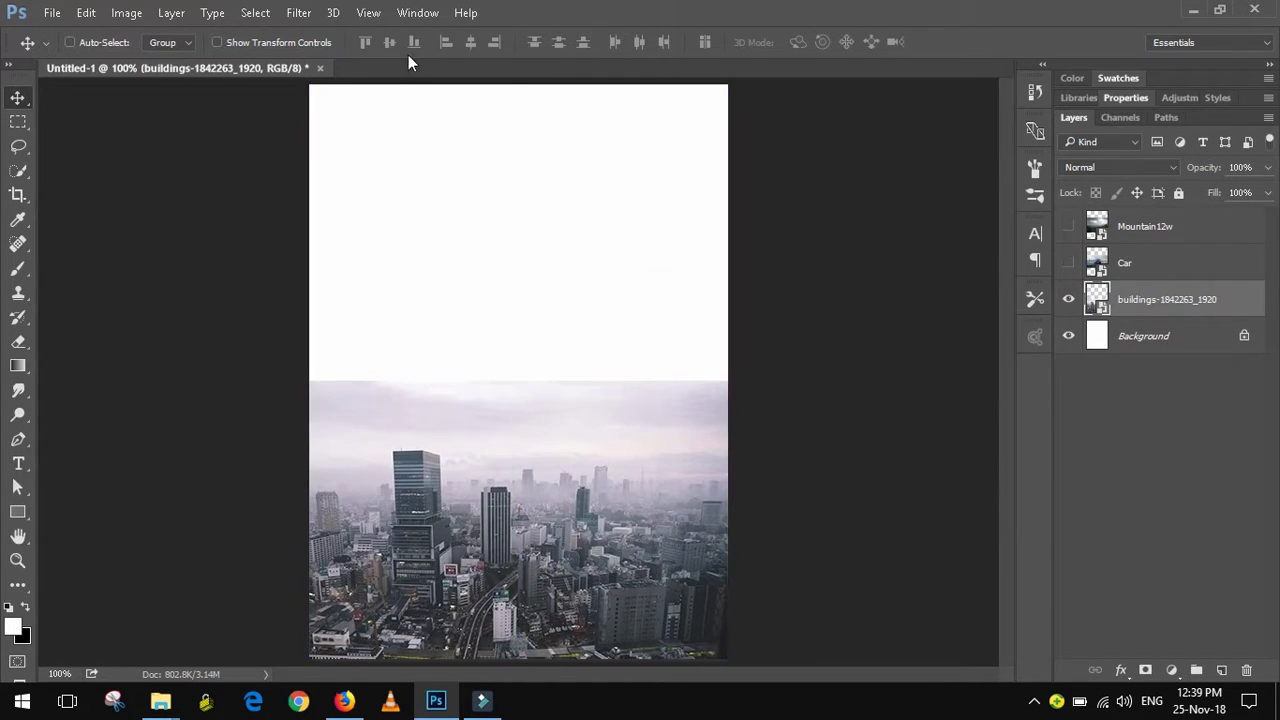
Free Transform the buildings layer to about 178% and position it to fill the canvas.
left_click(86, 12)
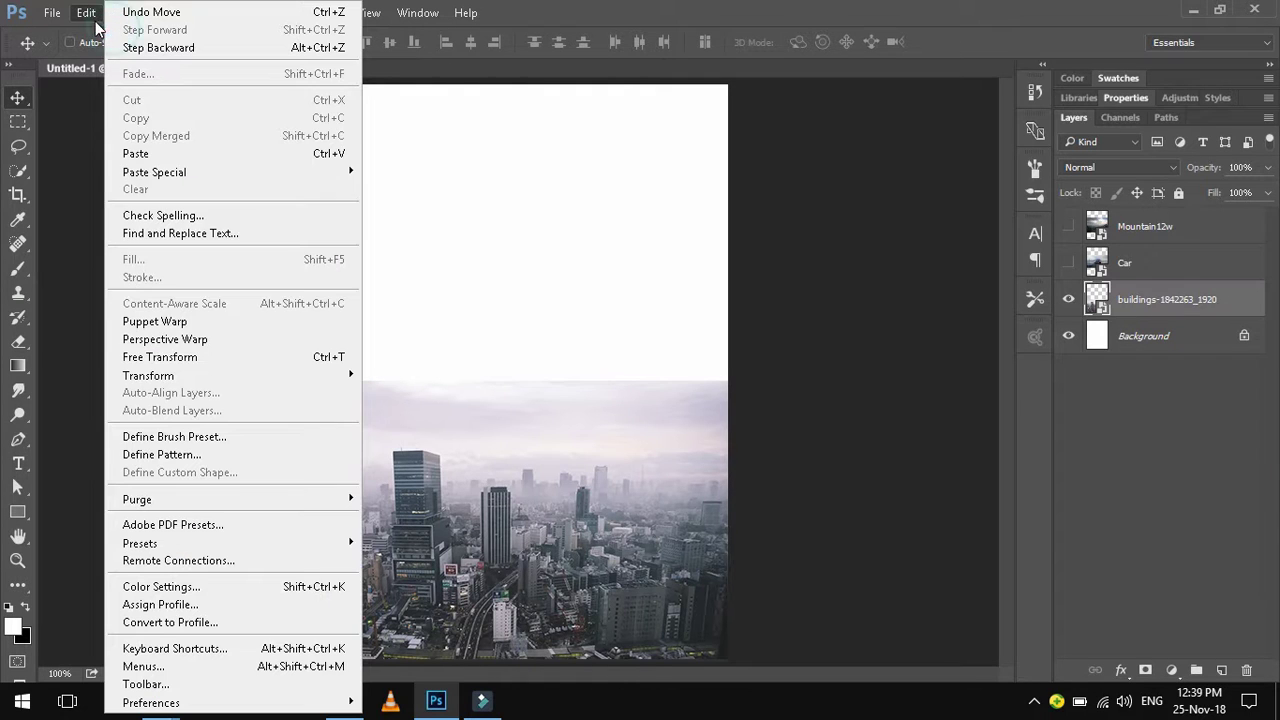
left_click(157, 358)
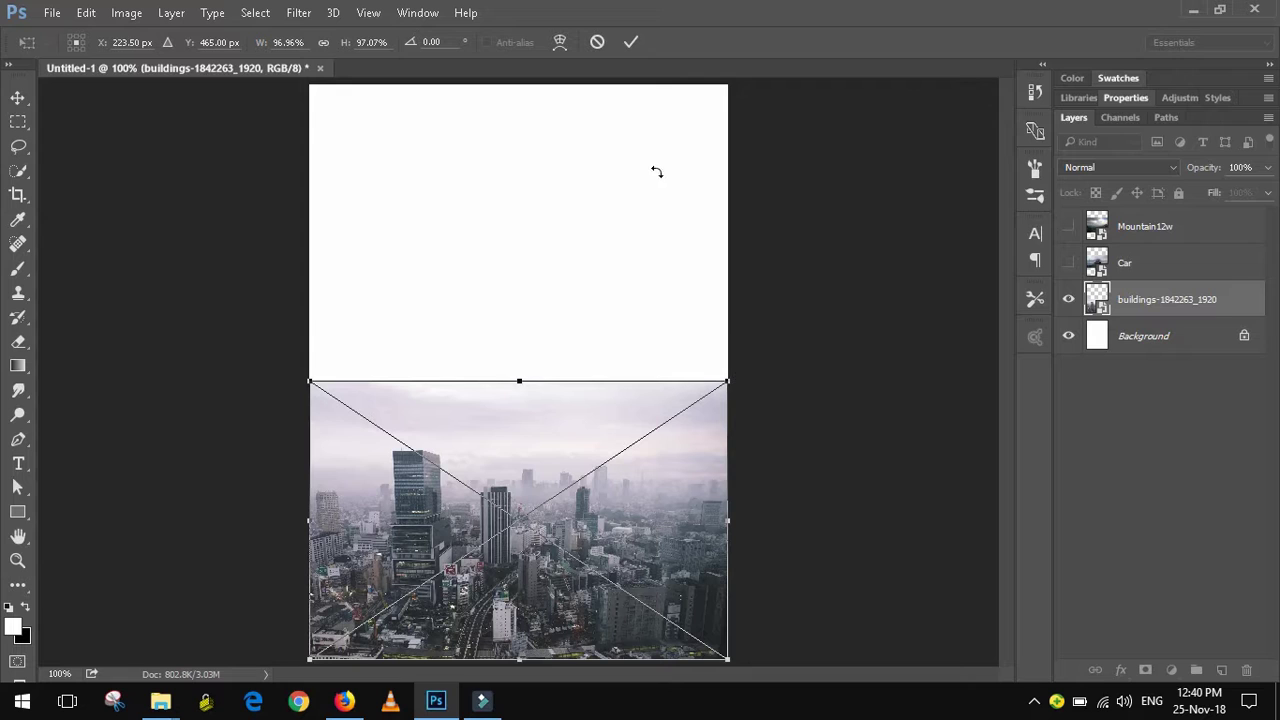
left_click_drag(733, 380, 843, 304)
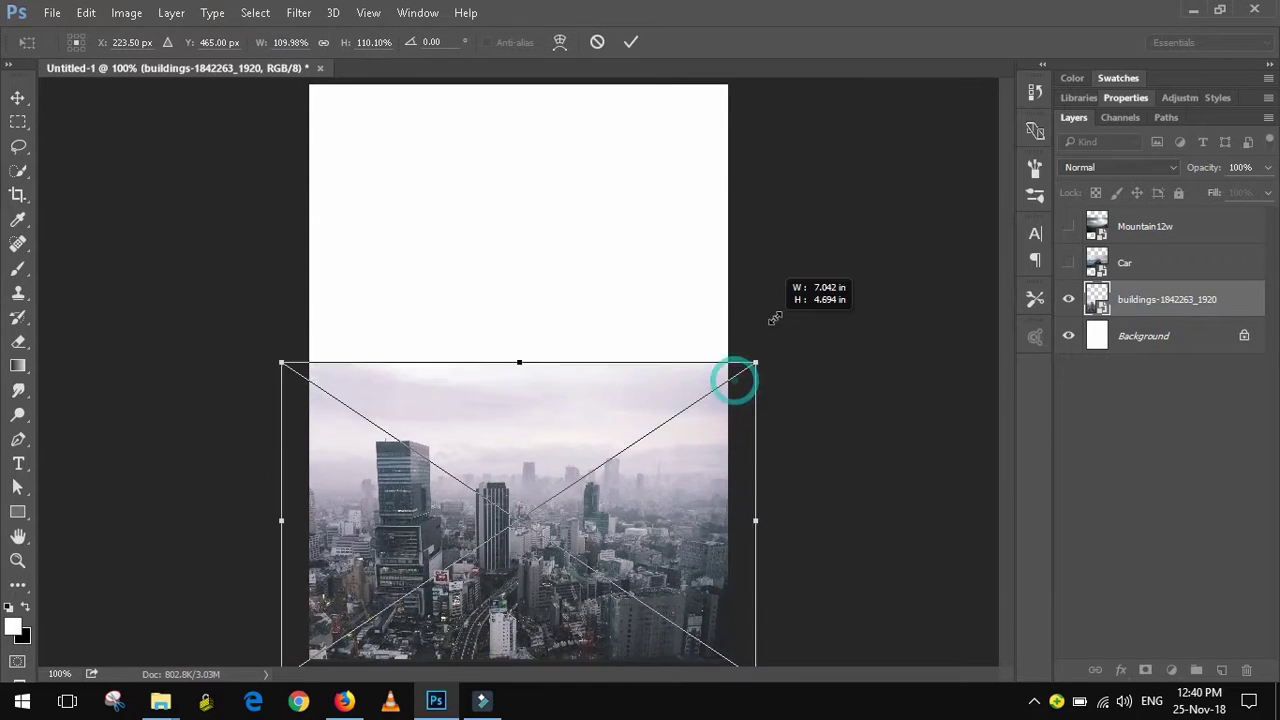
left_click_drag(691, 477, 686, 416)
left_click_drag(846, 232, 906, 189)
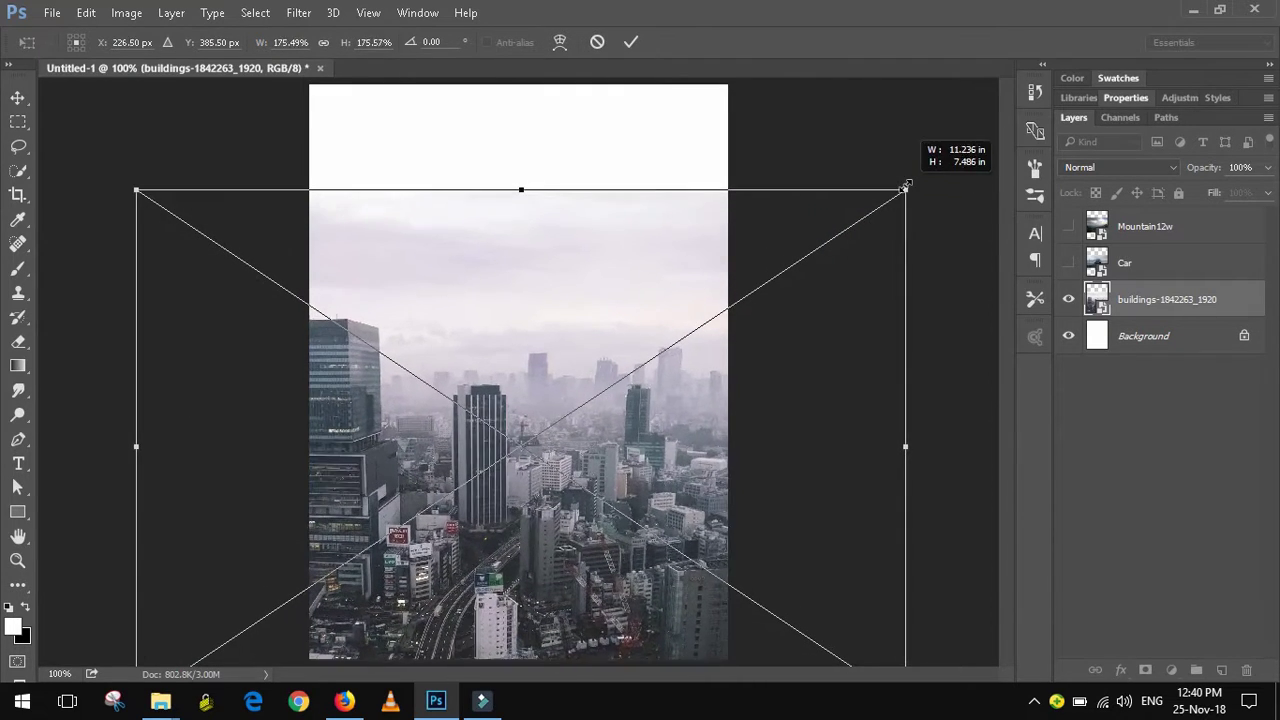
mouse_move(678, 462)
left_mouse_down()
mouse_move(681, 418)
mouse_move(712, 369)
left_mouse_up()
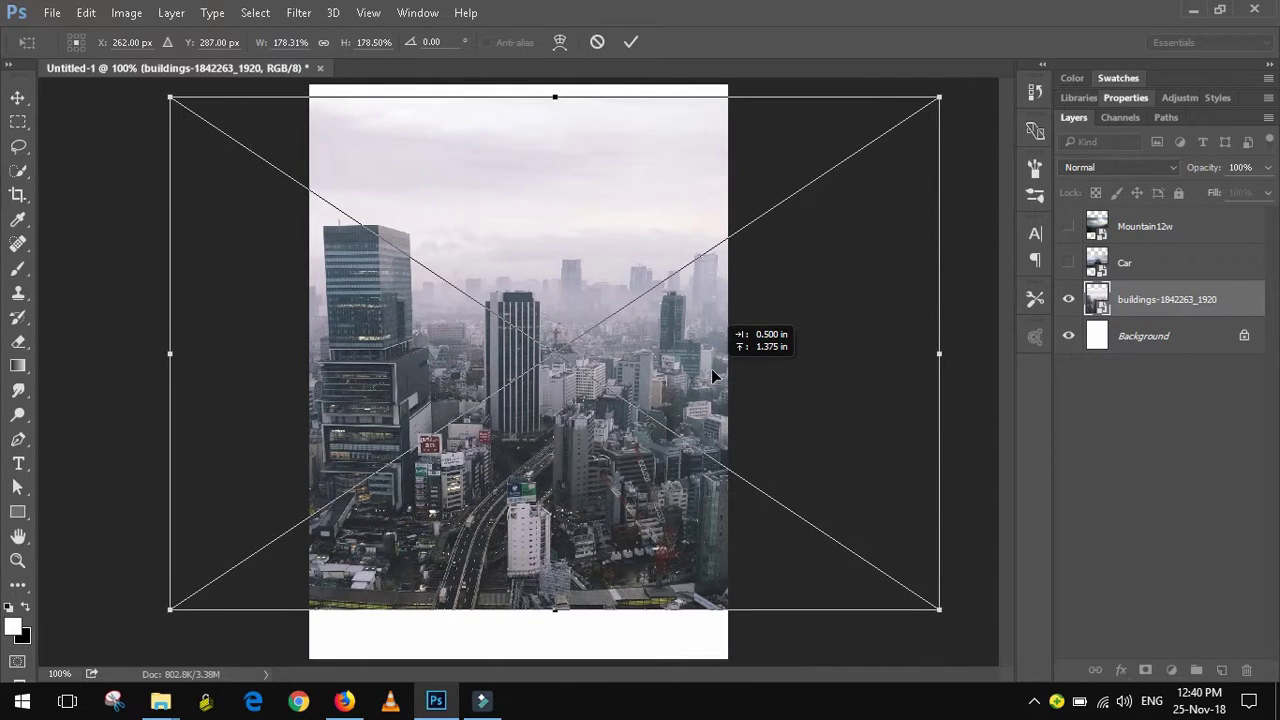
left_click_drag(712, 370, 712, 379)
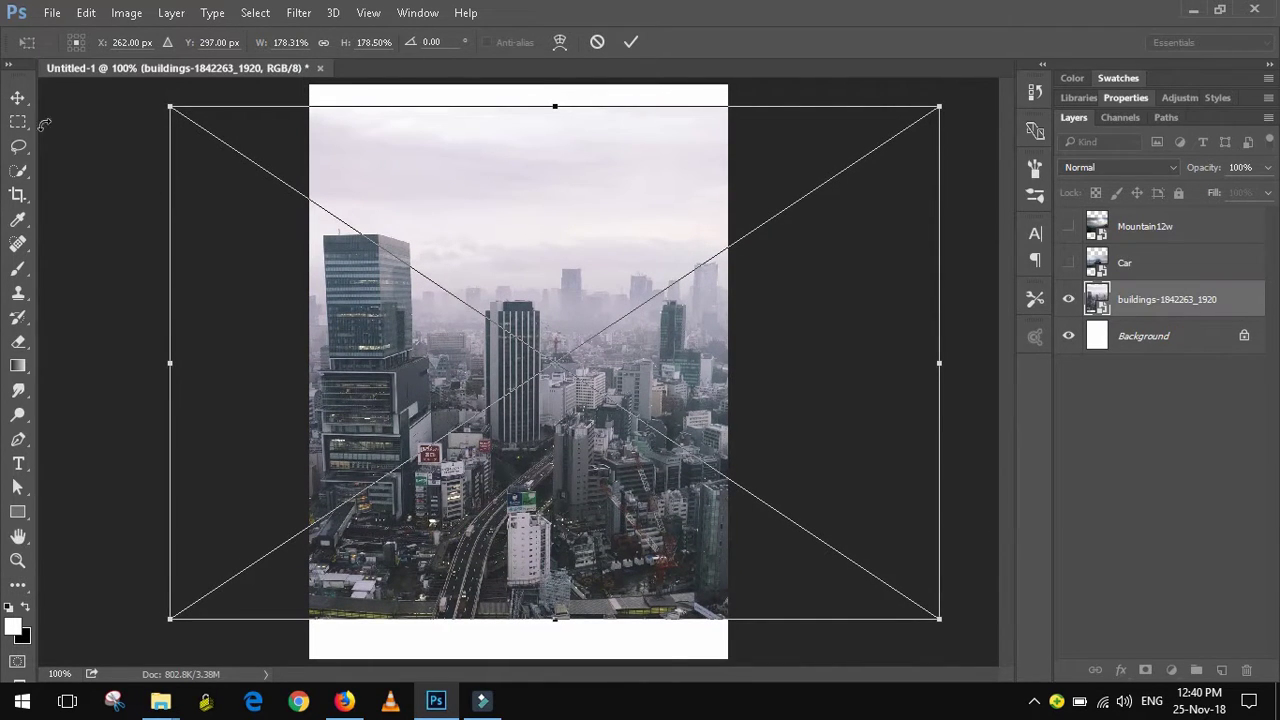
left_click(640, 41)
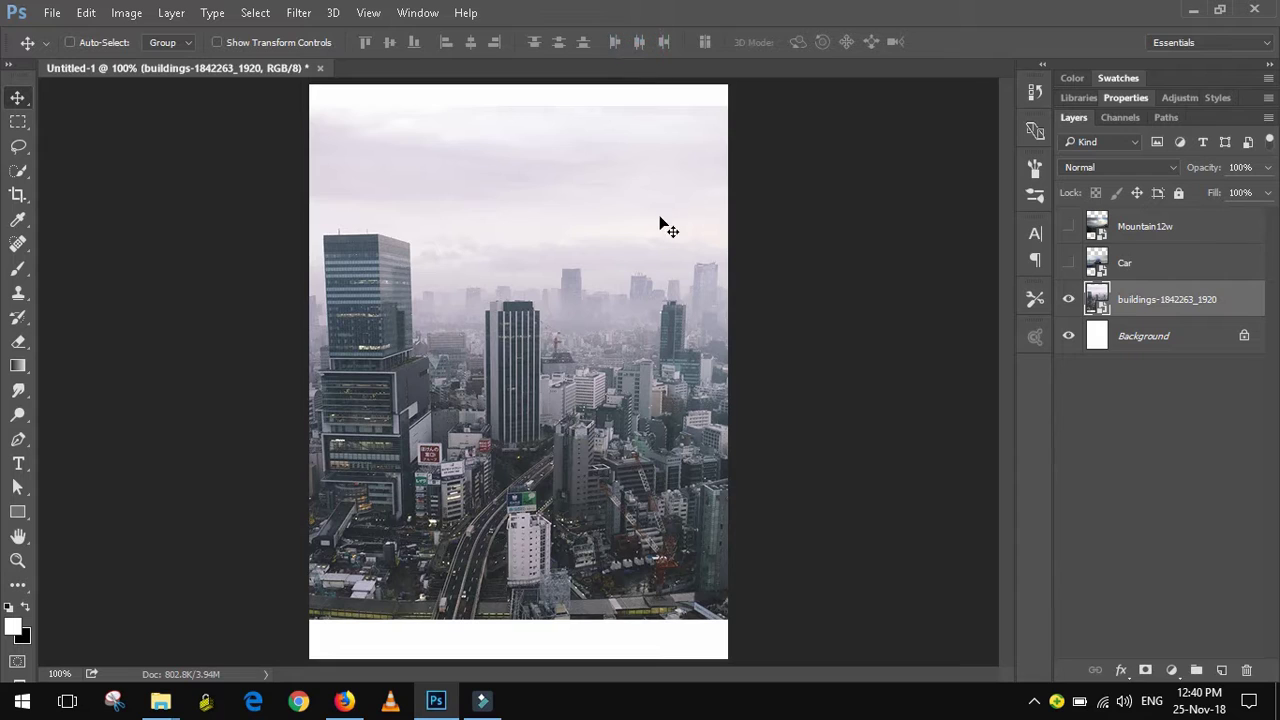
Show the Car layer, select it, and move the car image down the poster.
left_click(1069, 263)
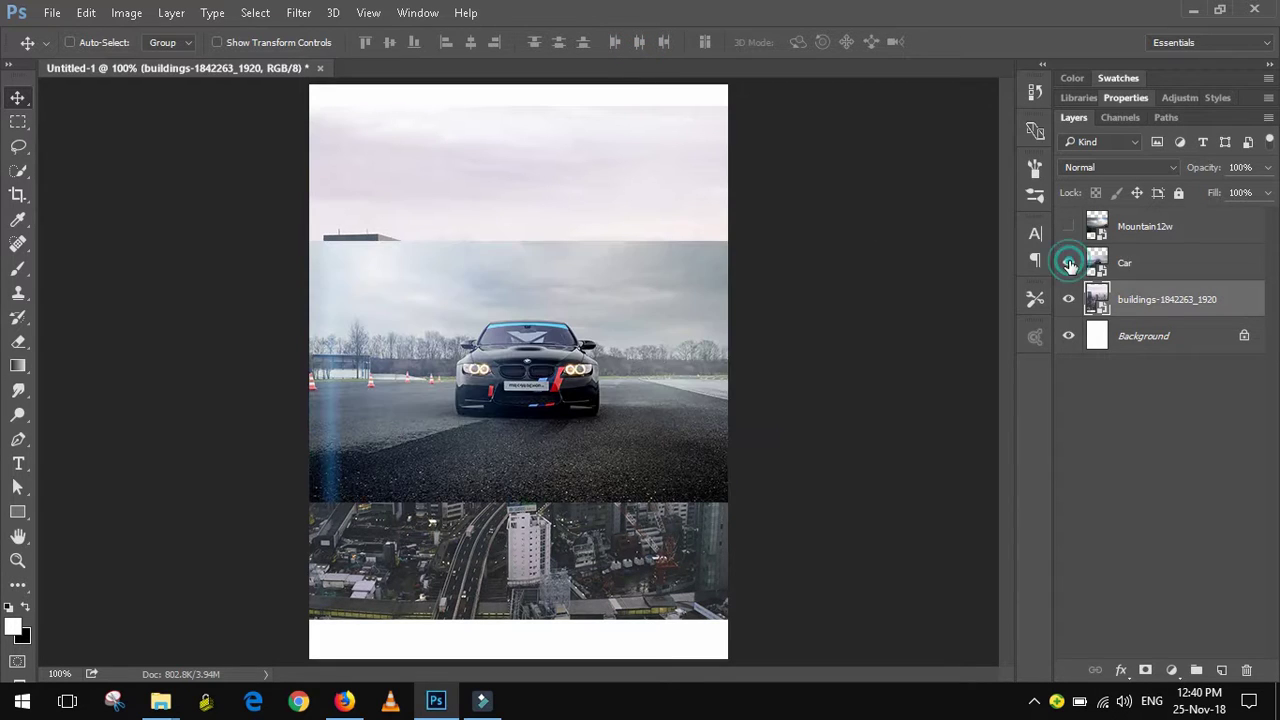
left_click_drag(649, 347, 651, 346)
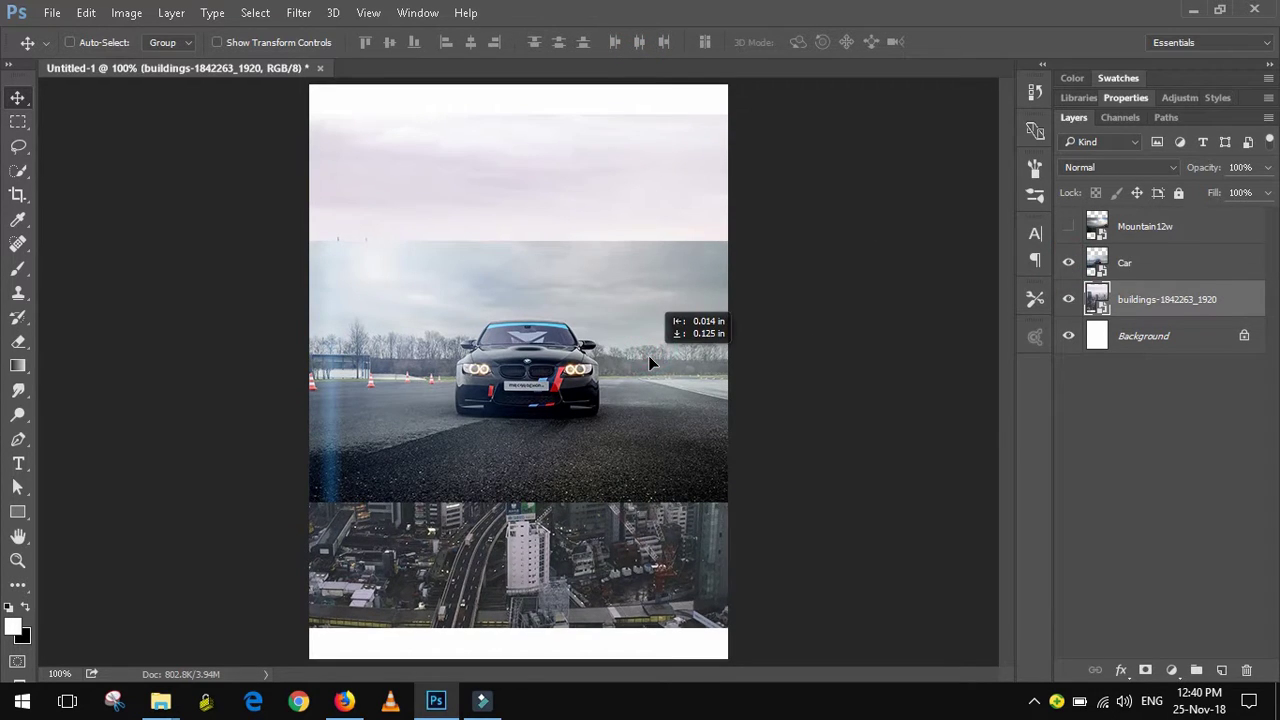
left_click(1145, 262)
left_click_drag(568, 403, 566, 483)
Free Transform the car image to about 59%, shift it slightly left, and commit.
left_click(86, 12)
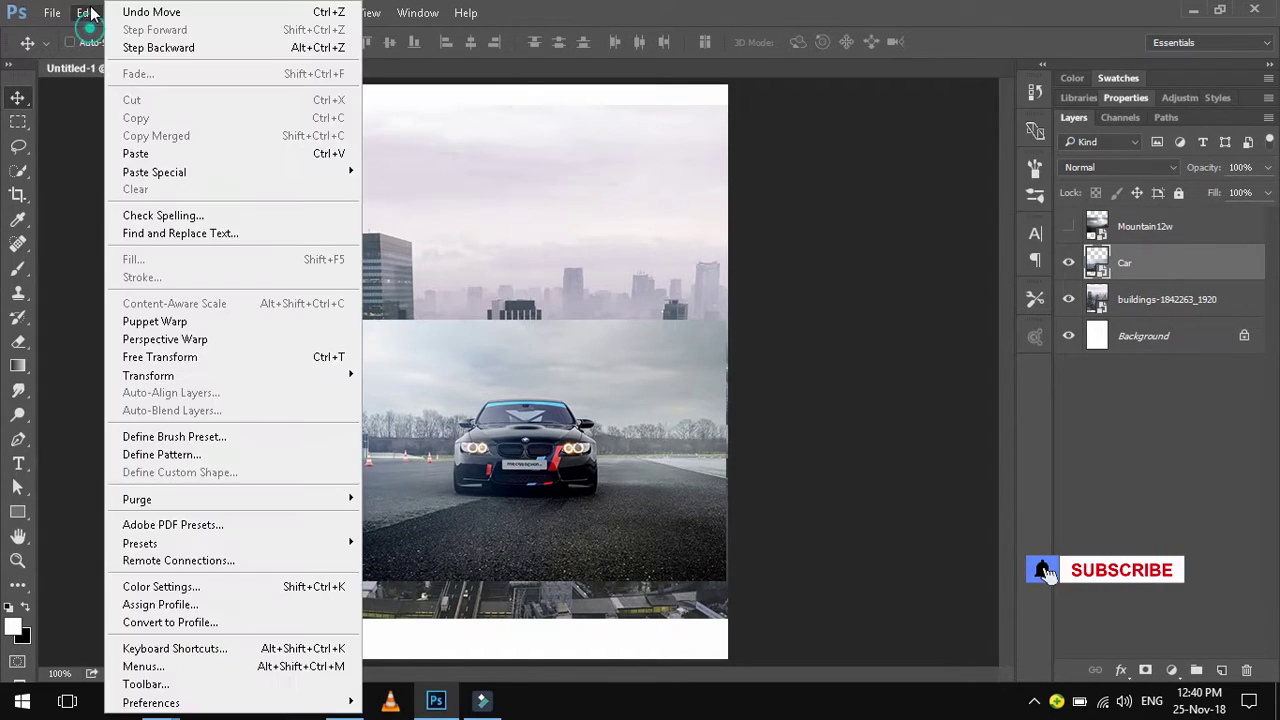
left_click(185, 360)
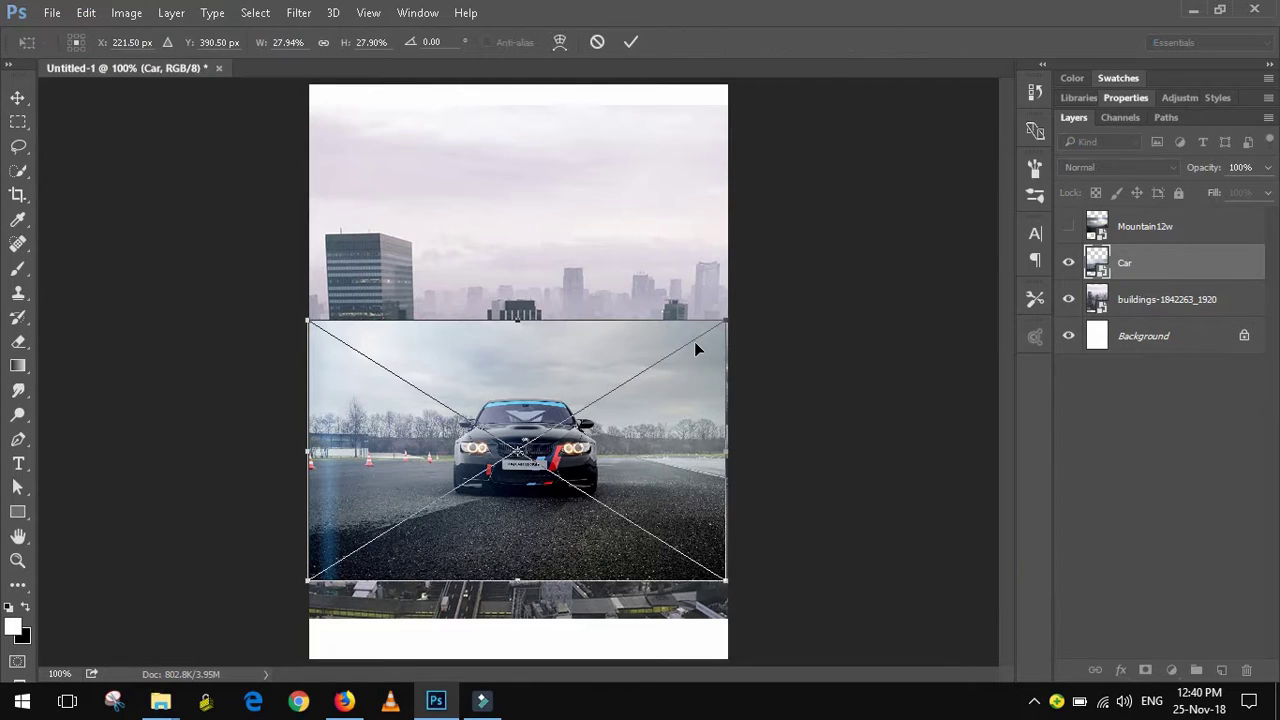
left_click_drag(730, 316, 902, 210)
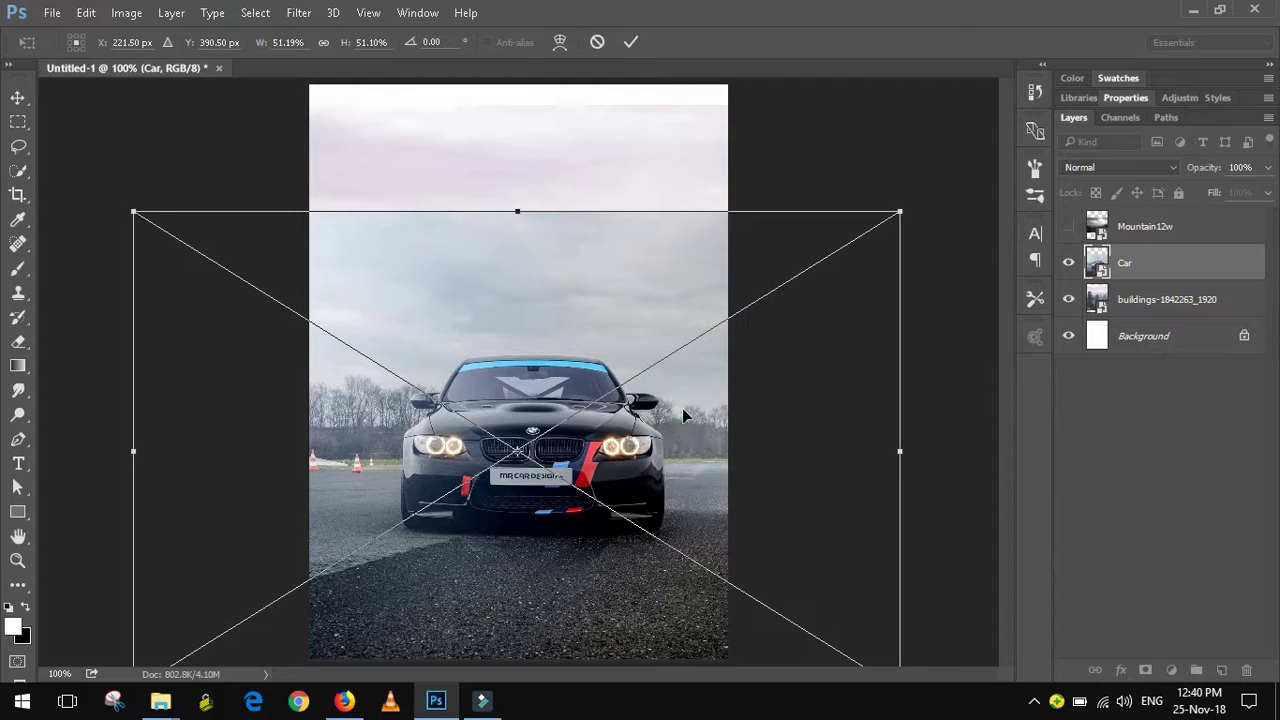
left_click_drag(684, 414, 683, 413)
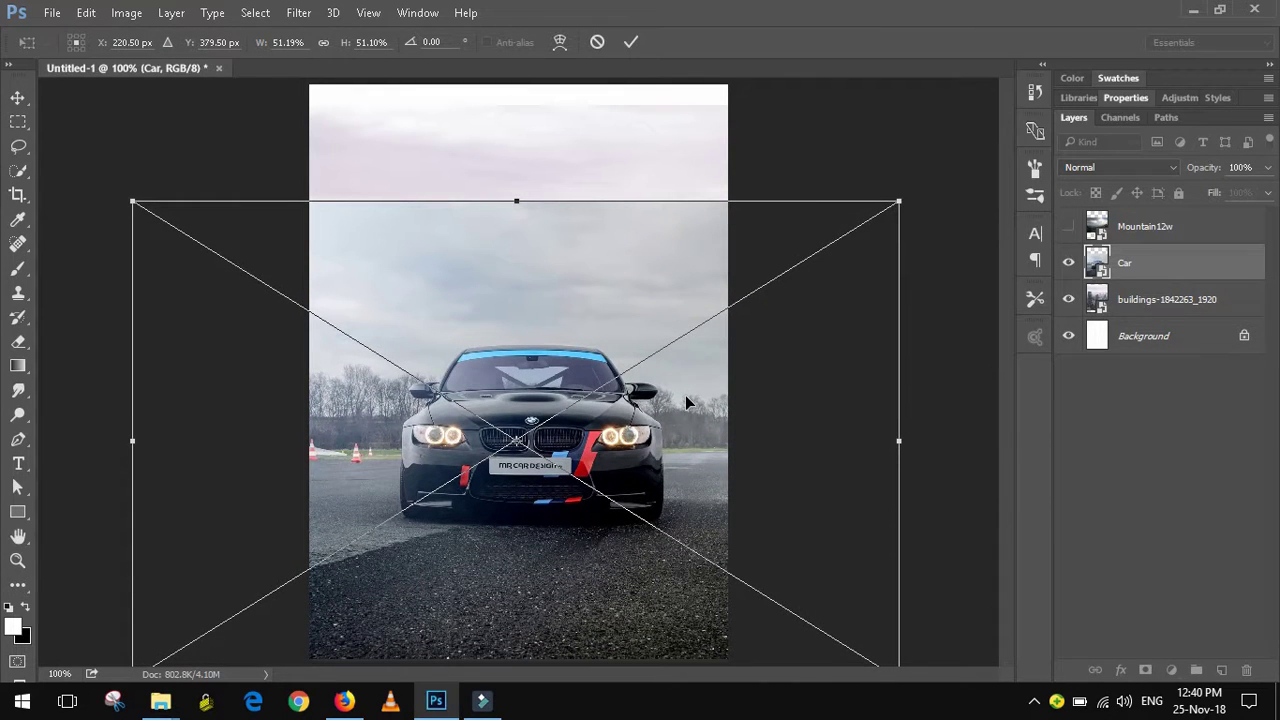
left_click_drag(903, 199, 968, 172)
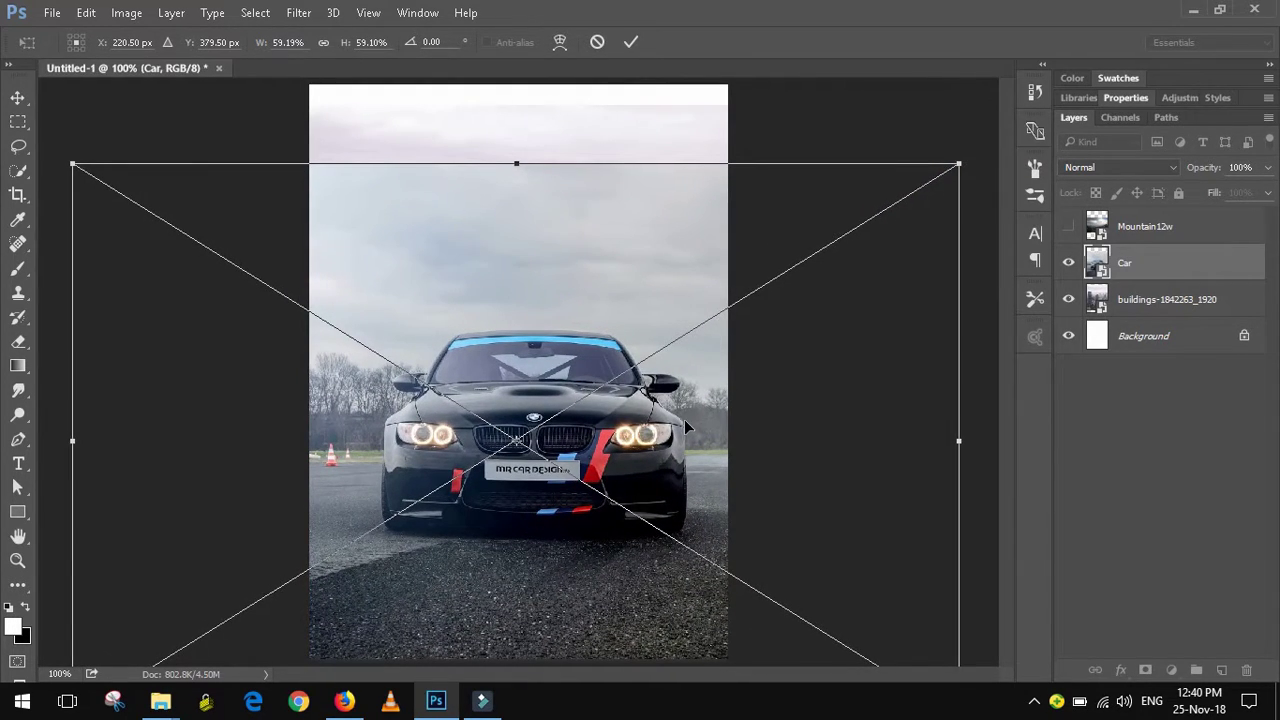
left_click_drag(684, 419, 655, 419)
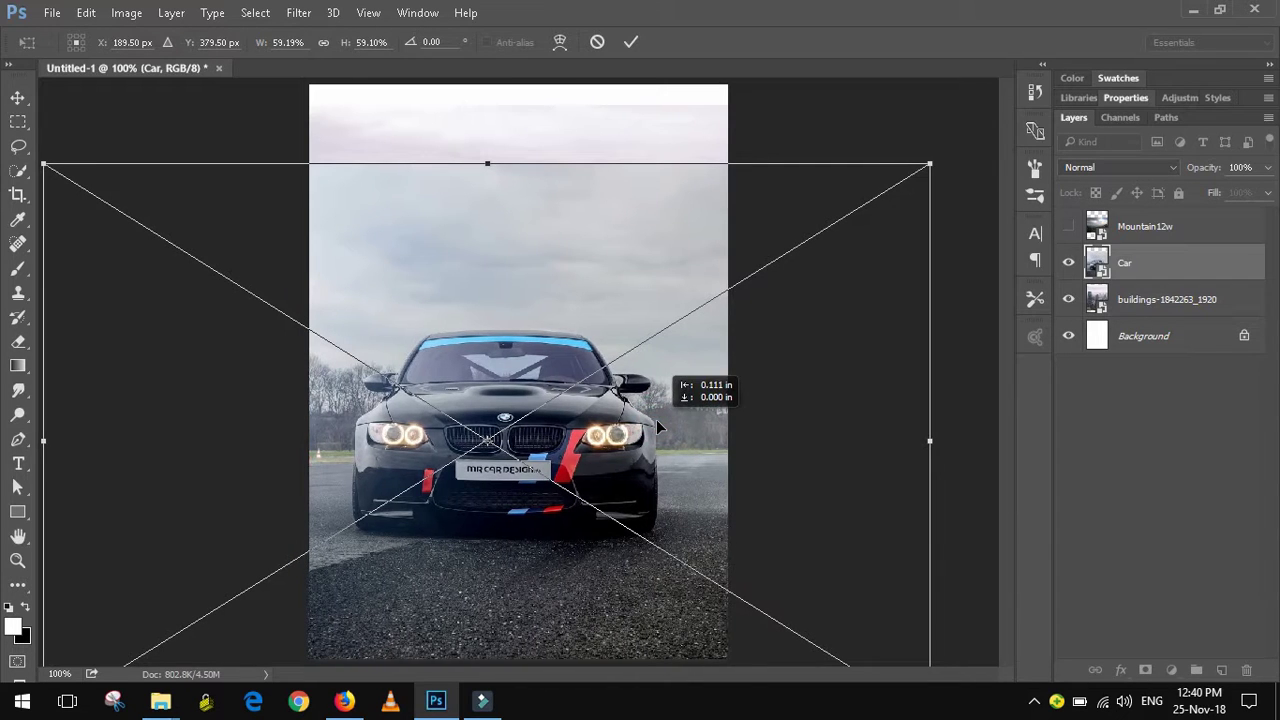
left_click(627, 45)
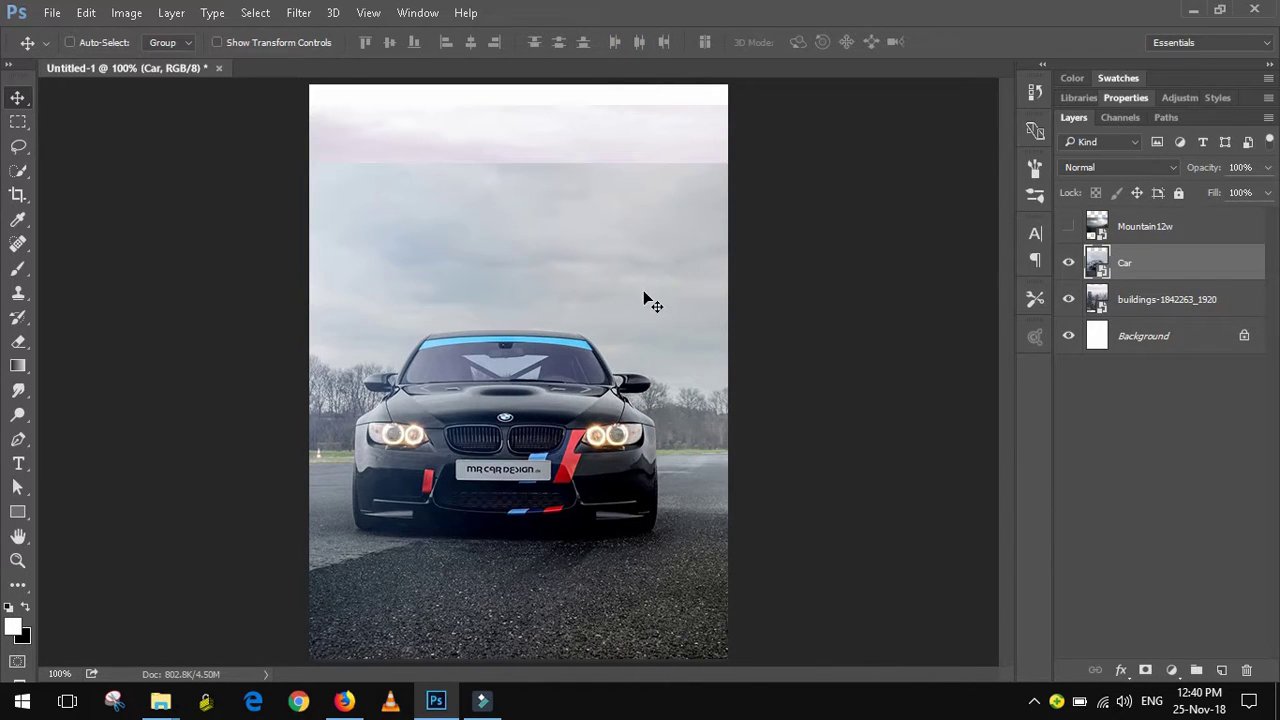
Show Mountain12w, scale it to about 47%, move it down, and place it.
left_click(1117, 230)
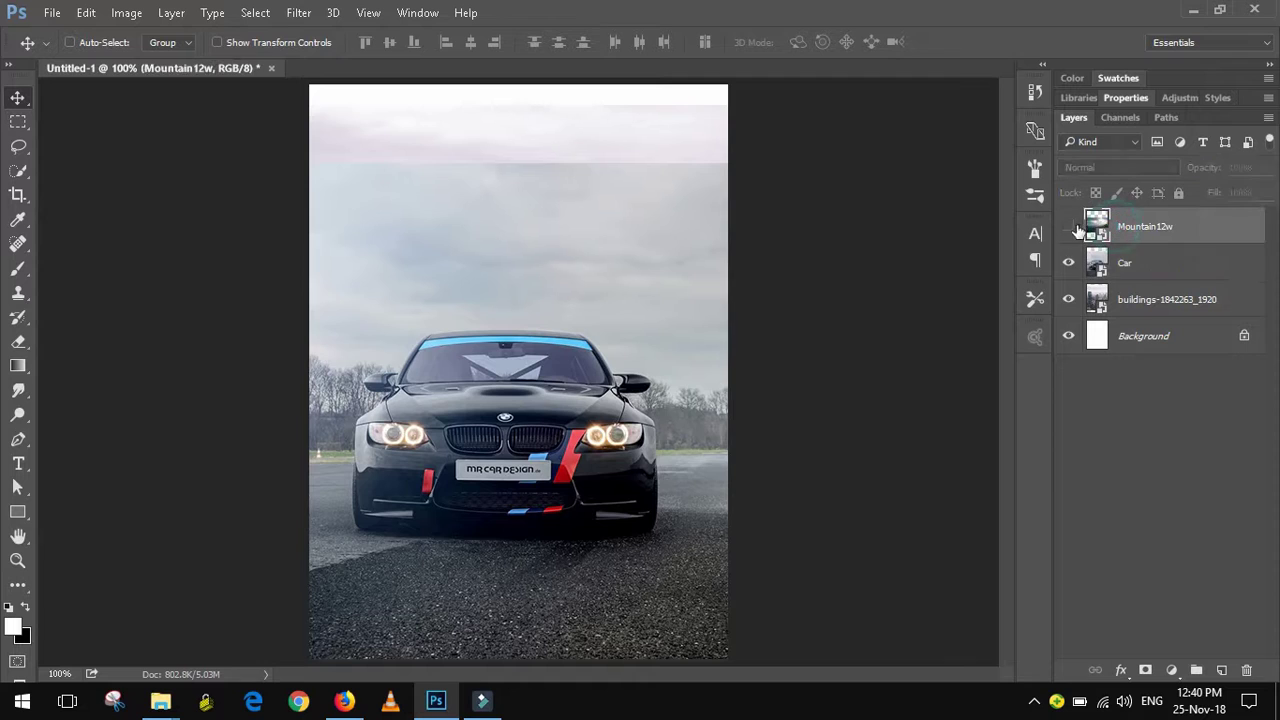
left_click(1068, 226)
left_click_drag(607, 307, 607, 168)
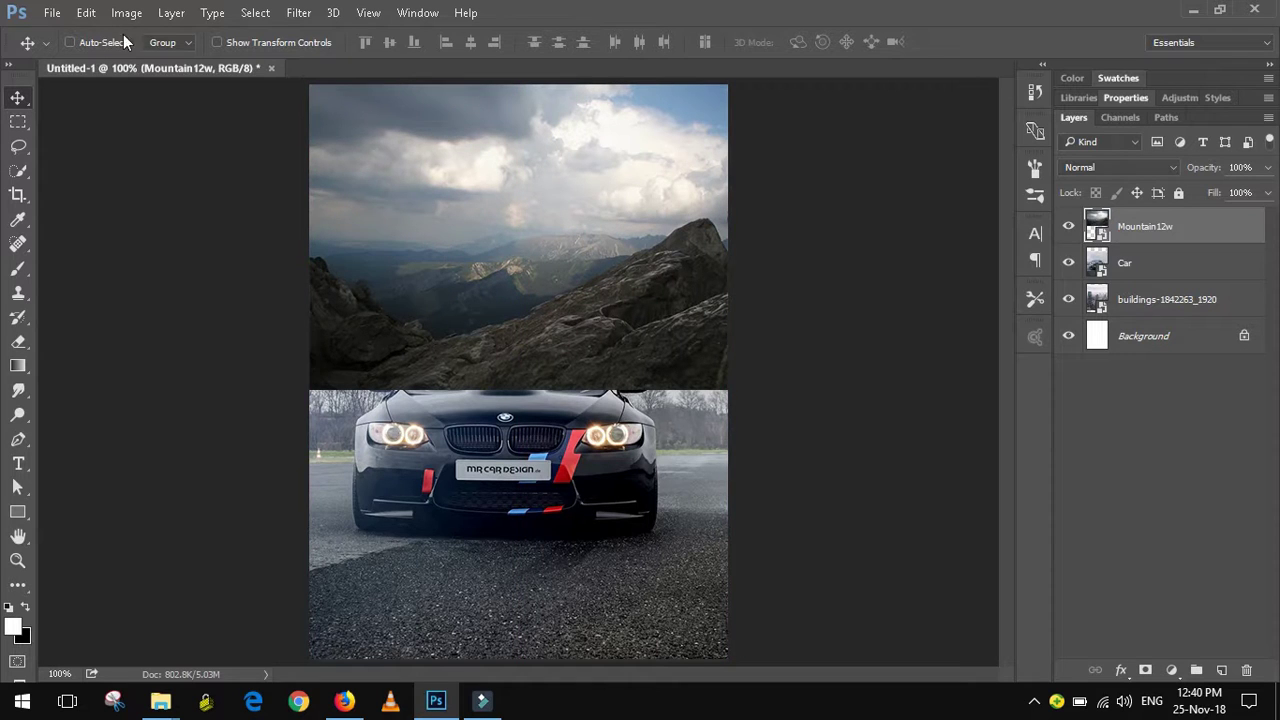
left_click(87, 14)
left_click(132, 355)
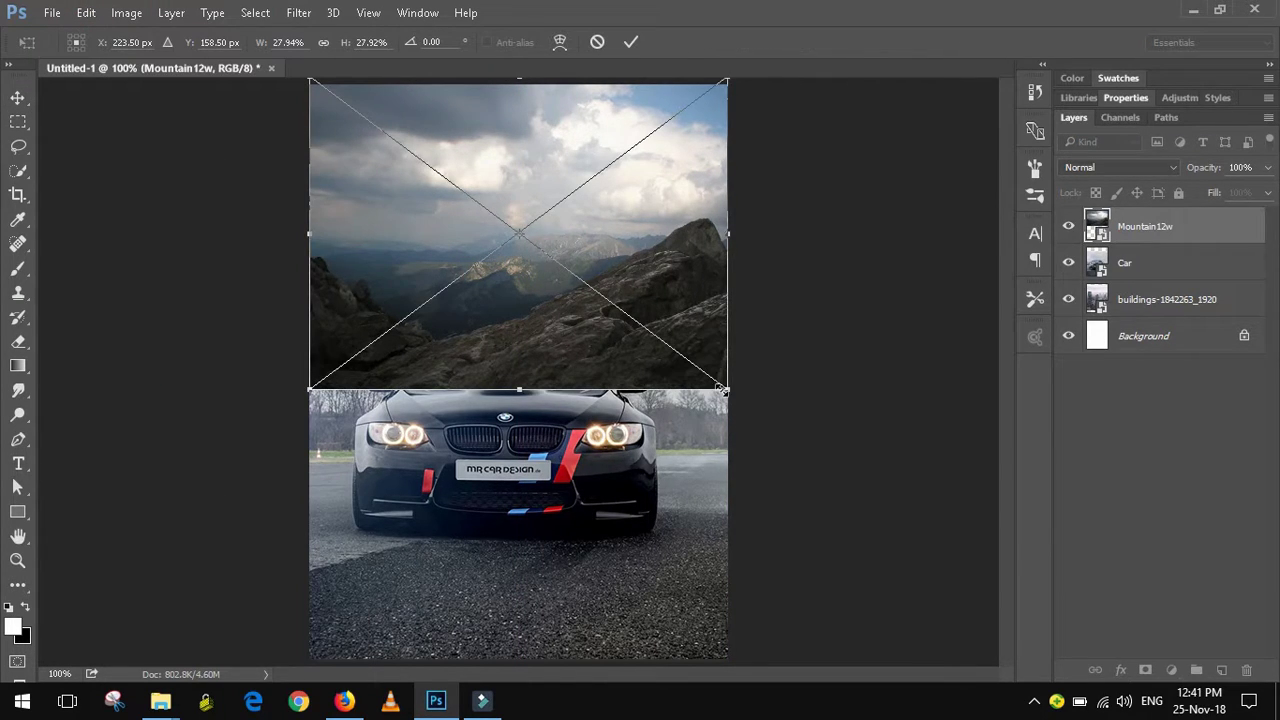
left_click_drag(722, 390, 890, 466)
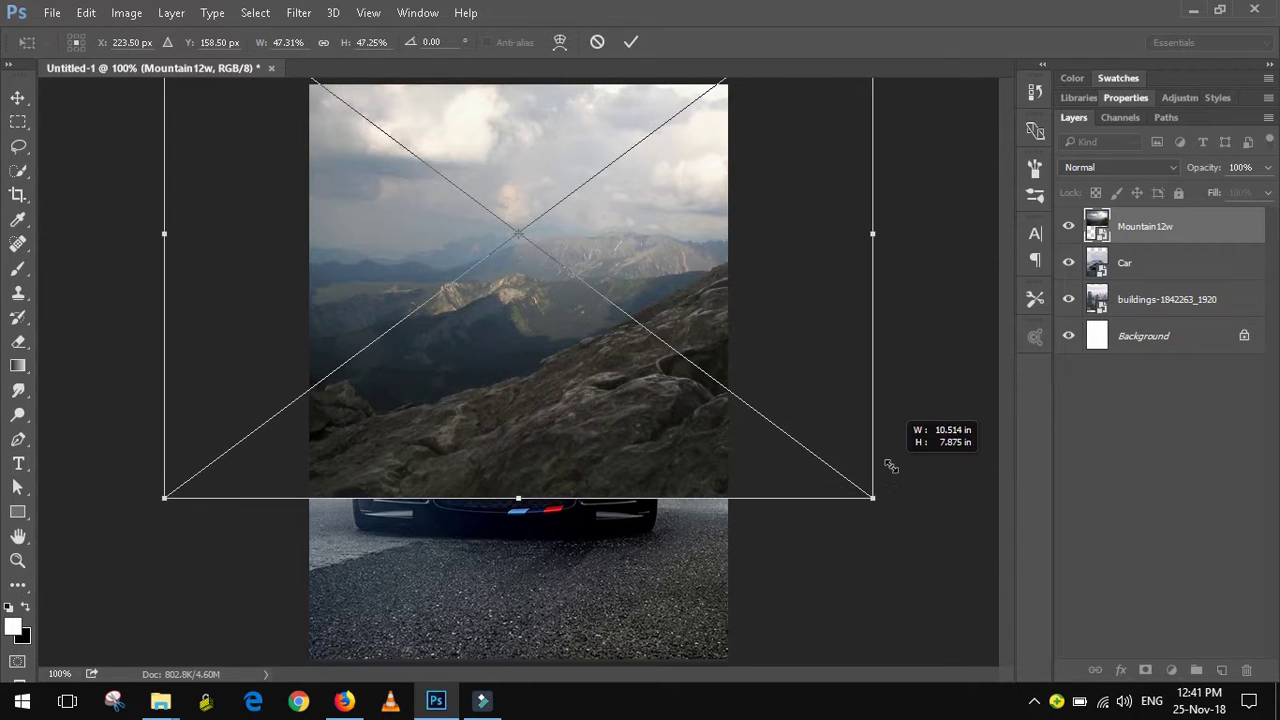
left_click_drag(655, 162, 657, 226)
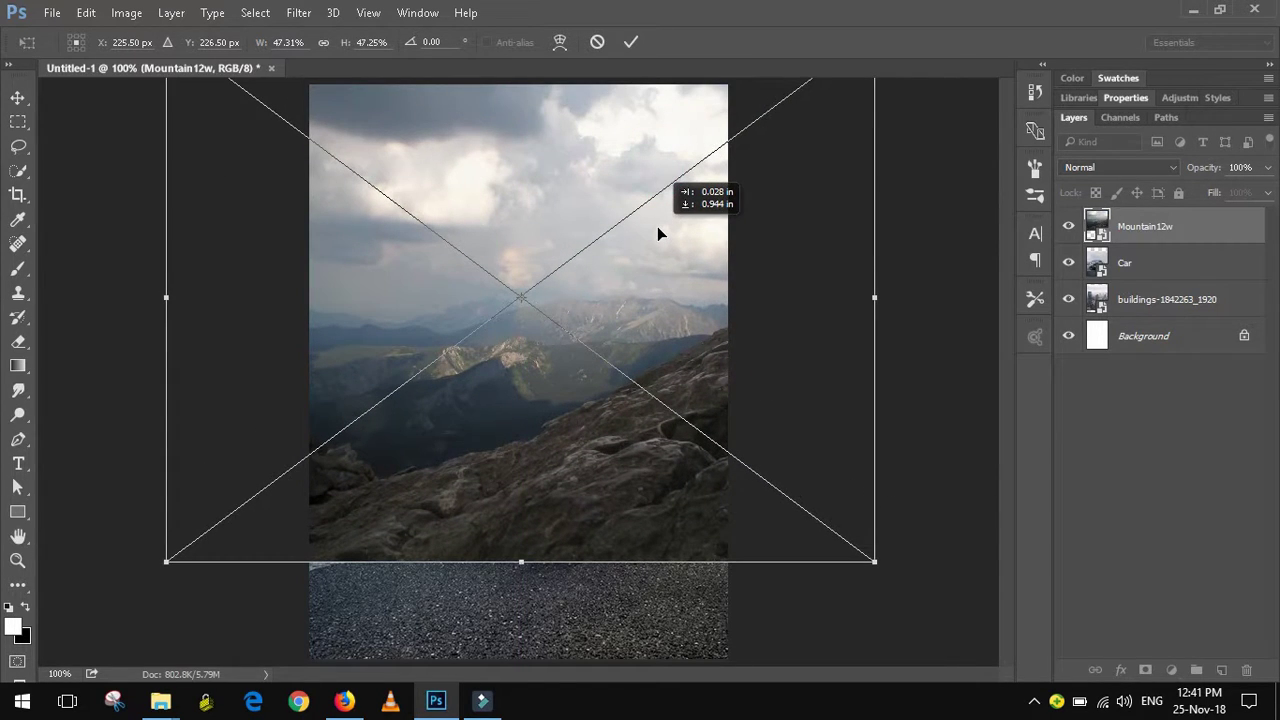
left_click(18, 97)
left_click(598, 282)
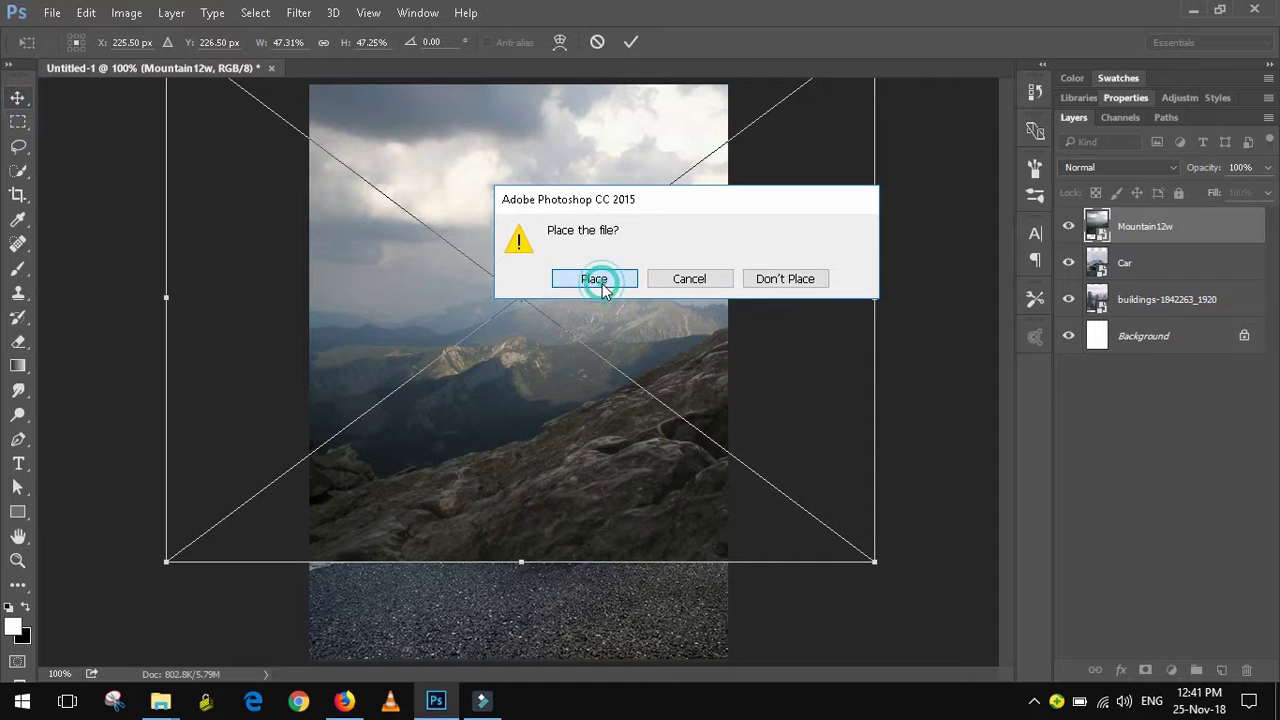
Move the Mountain12w layer below the buildings layer, just above Background.
left_click_drag(1169, 243, 1169, 311)
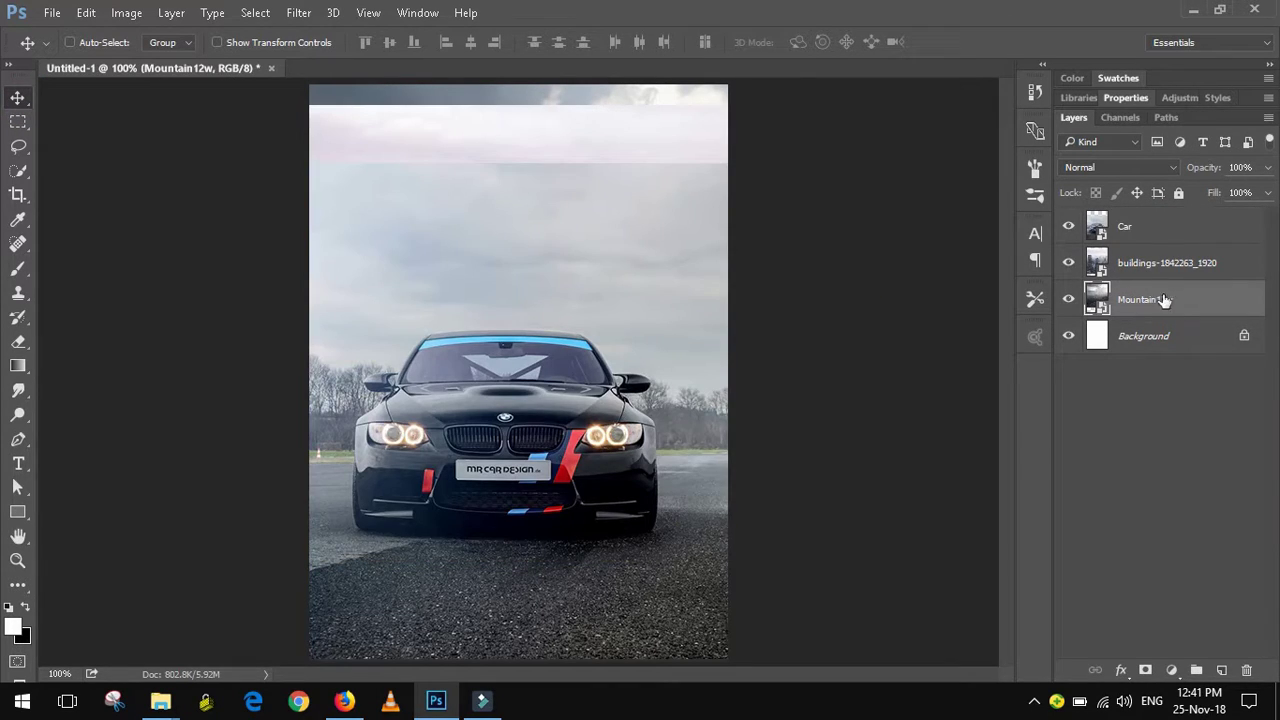
left_click(1136, 266)
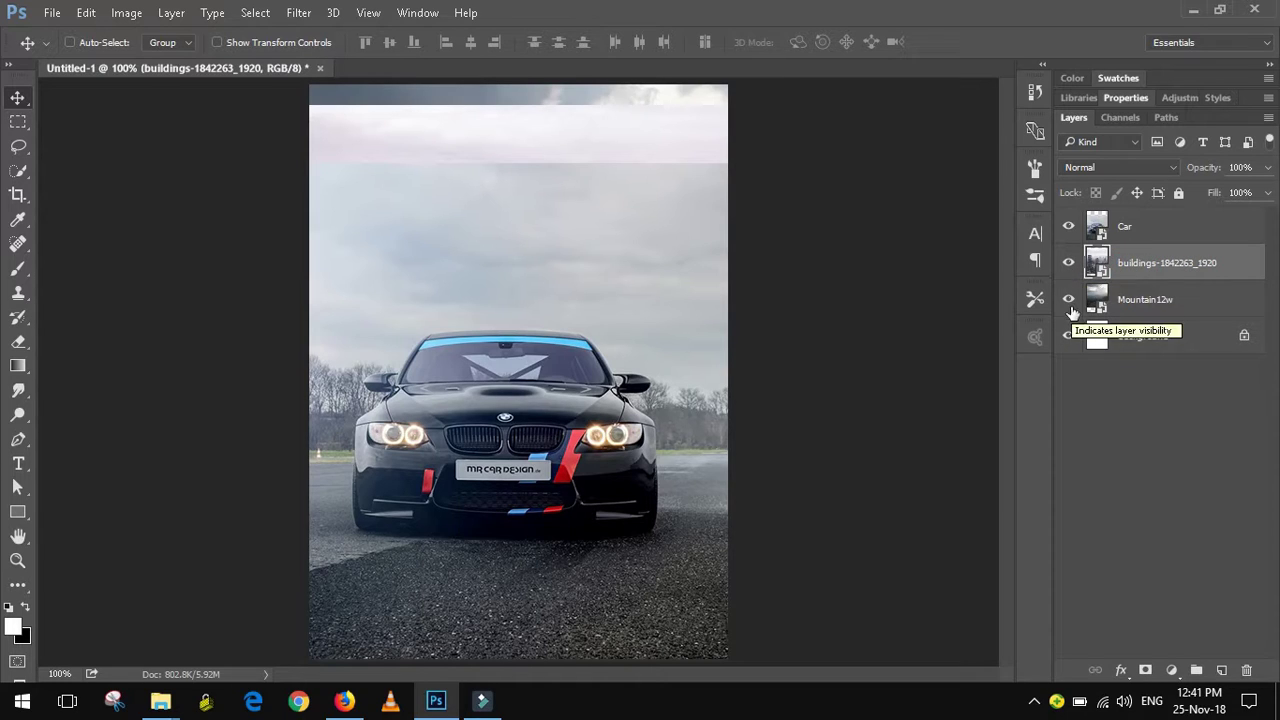
left_click(1145, 306)
Add a mask to Car and drag a black gradient fading its top to reveal the skyline.
left_click(1134, 236)
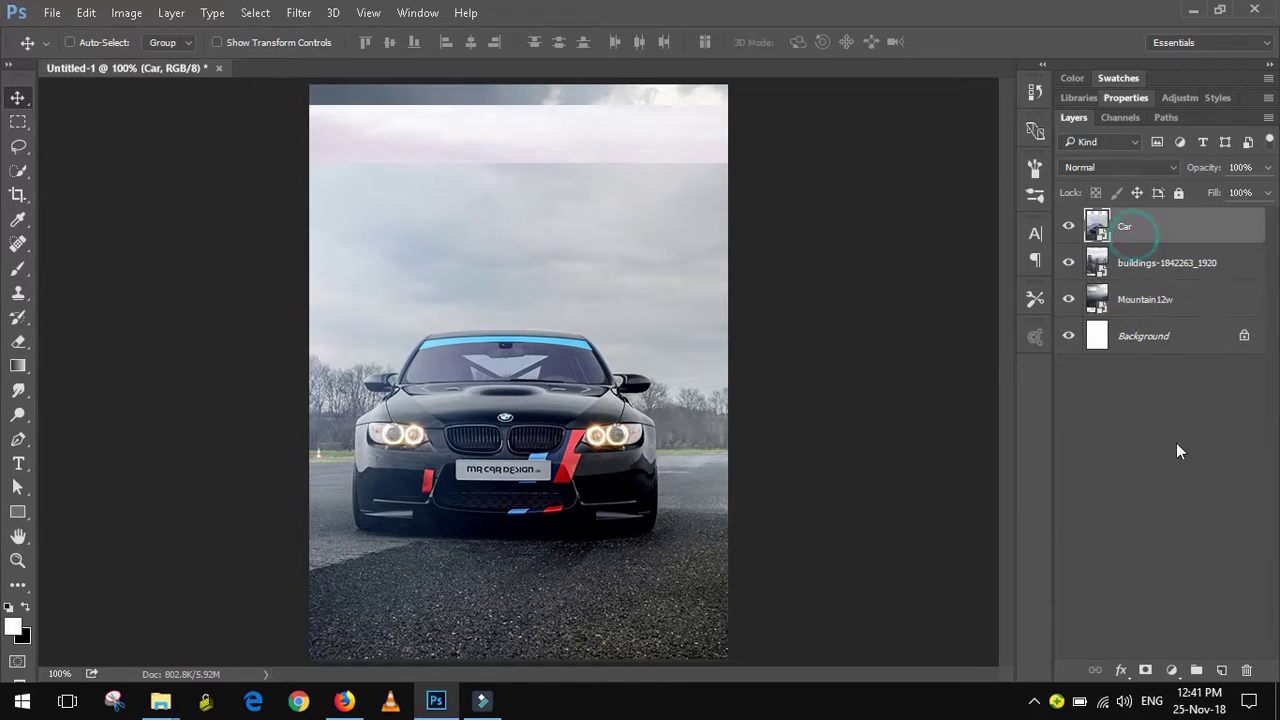
left_click(1145, 670)
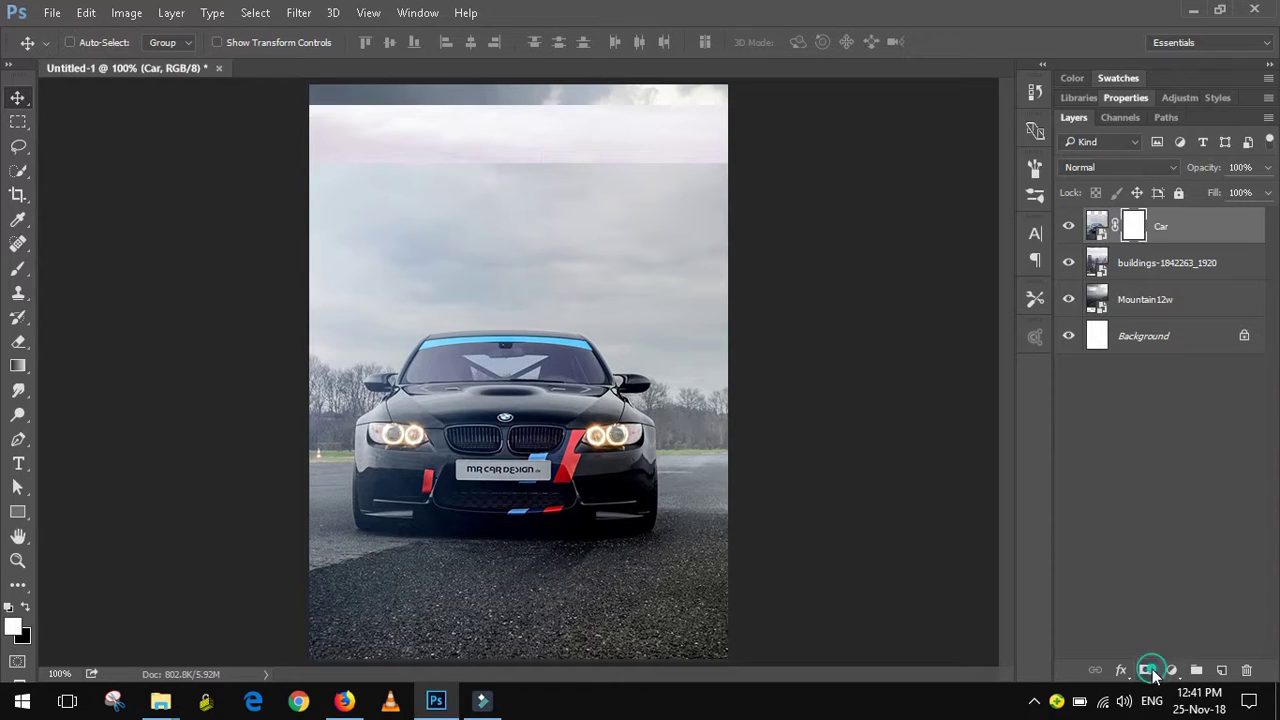
left_click(18, 366)
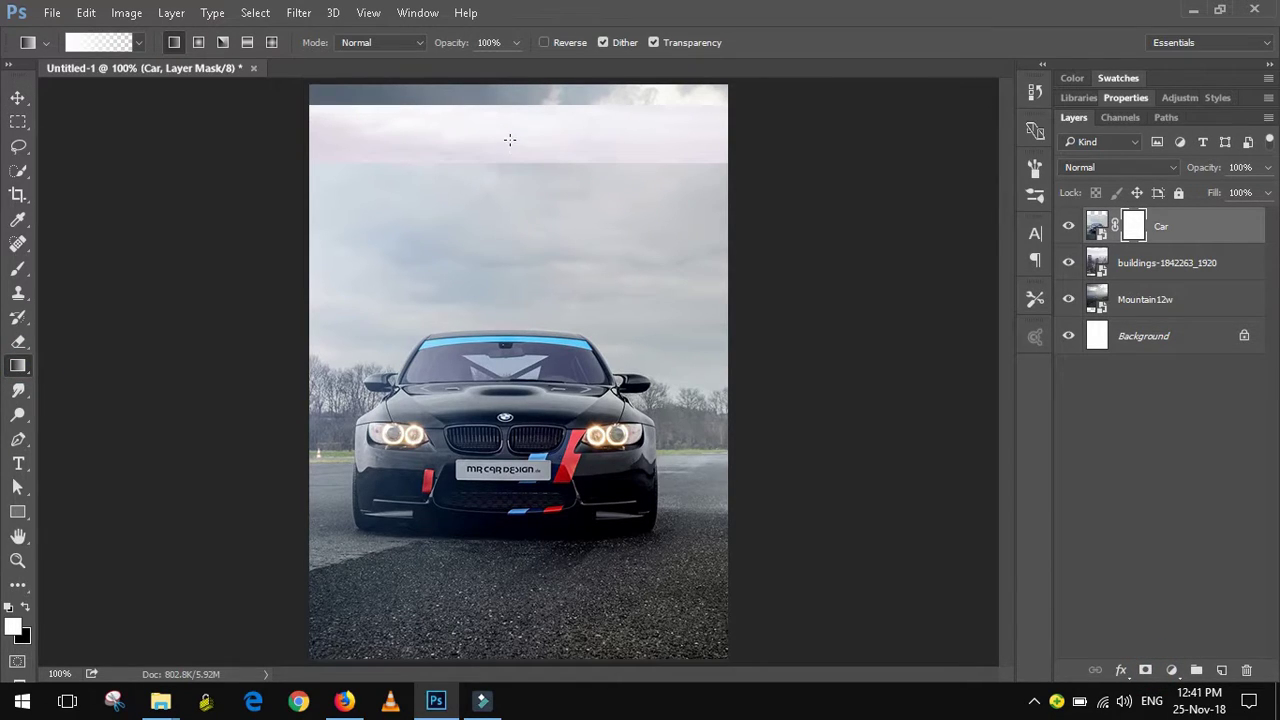
left_click_drag(509, 140, 500, 309)
left_click_drag(517, 163, 518, 325)
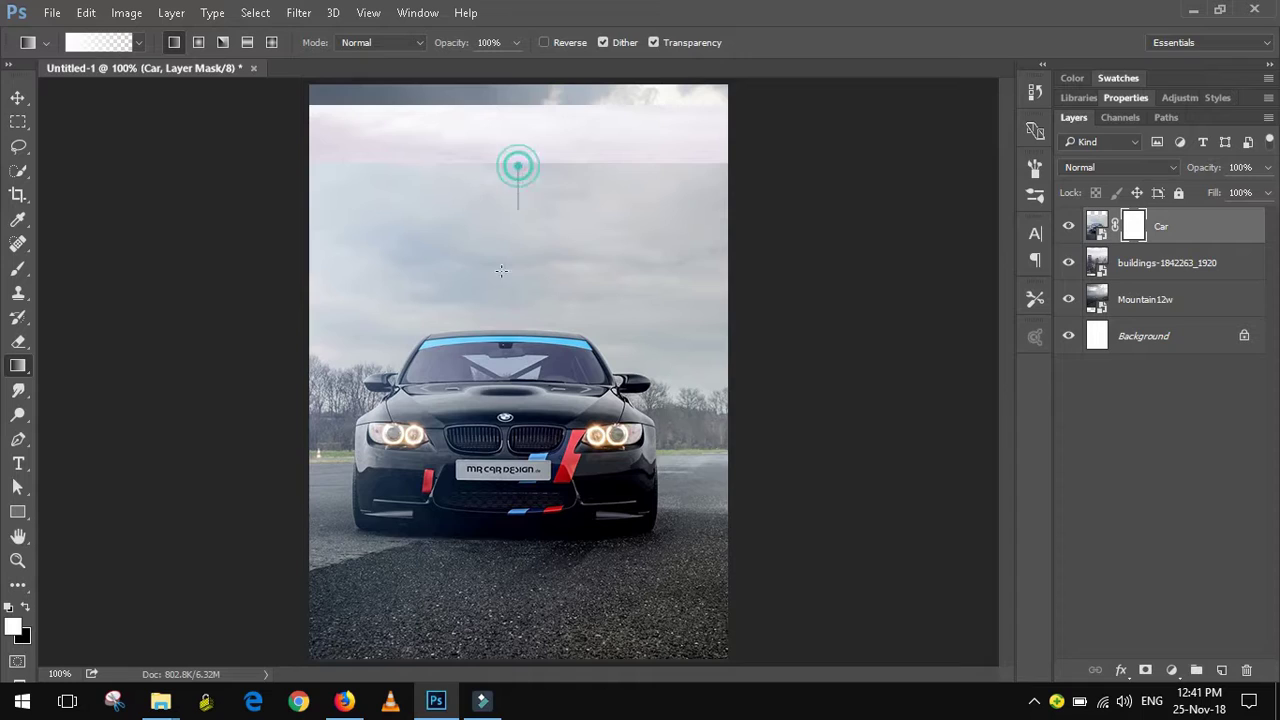
left_click(26, 609)
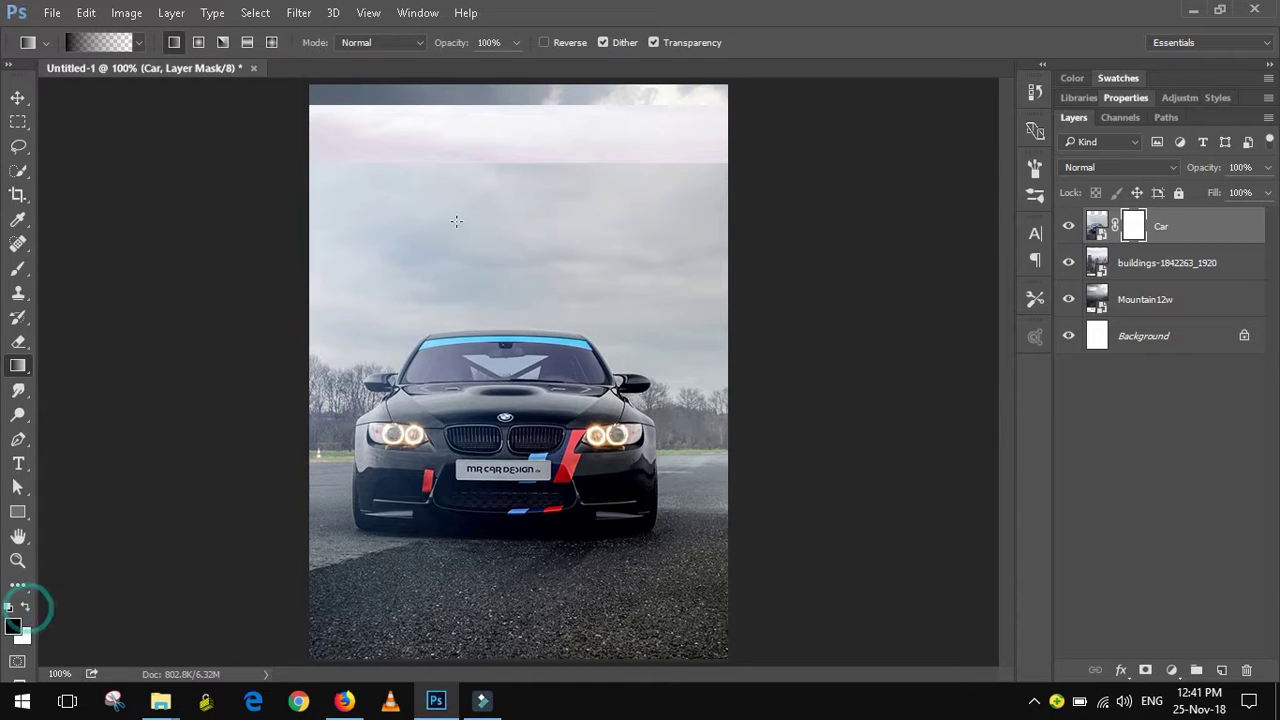
left_click_drag(514, 149, 499, 317)
left_click_drag(510, 227, 510, 310)
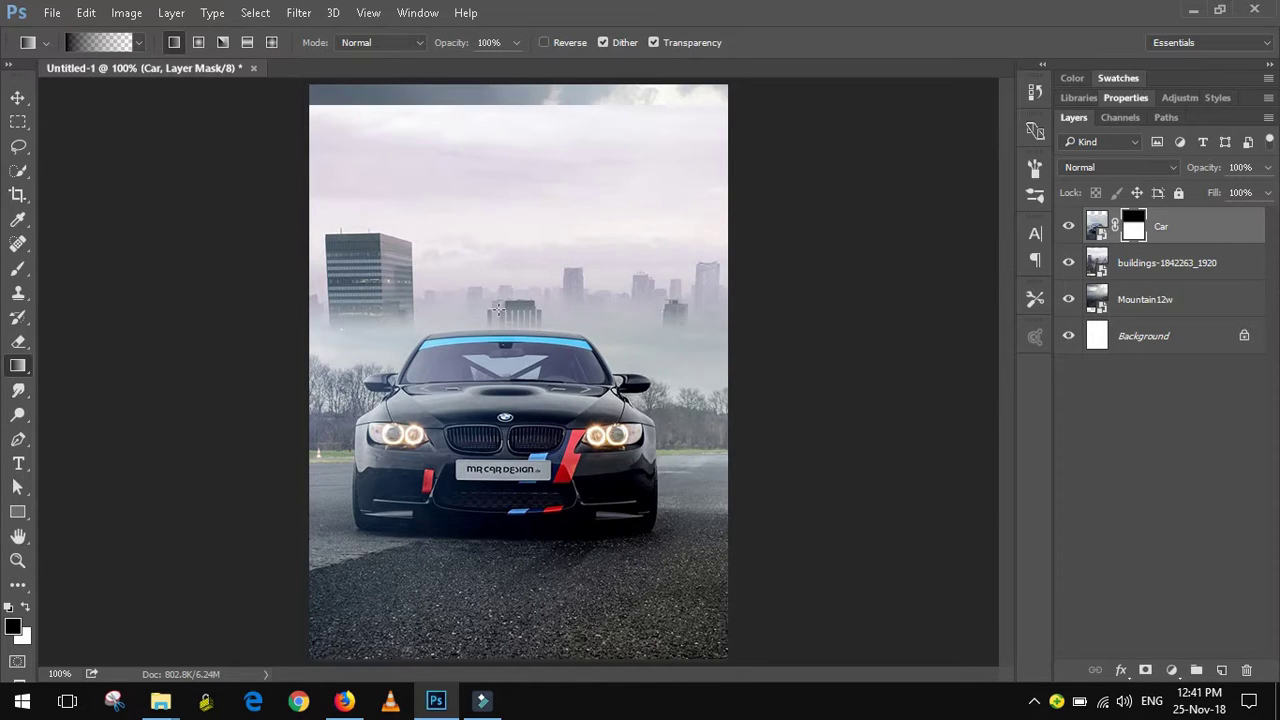
left_click_drag(498, 318, 504, 305)
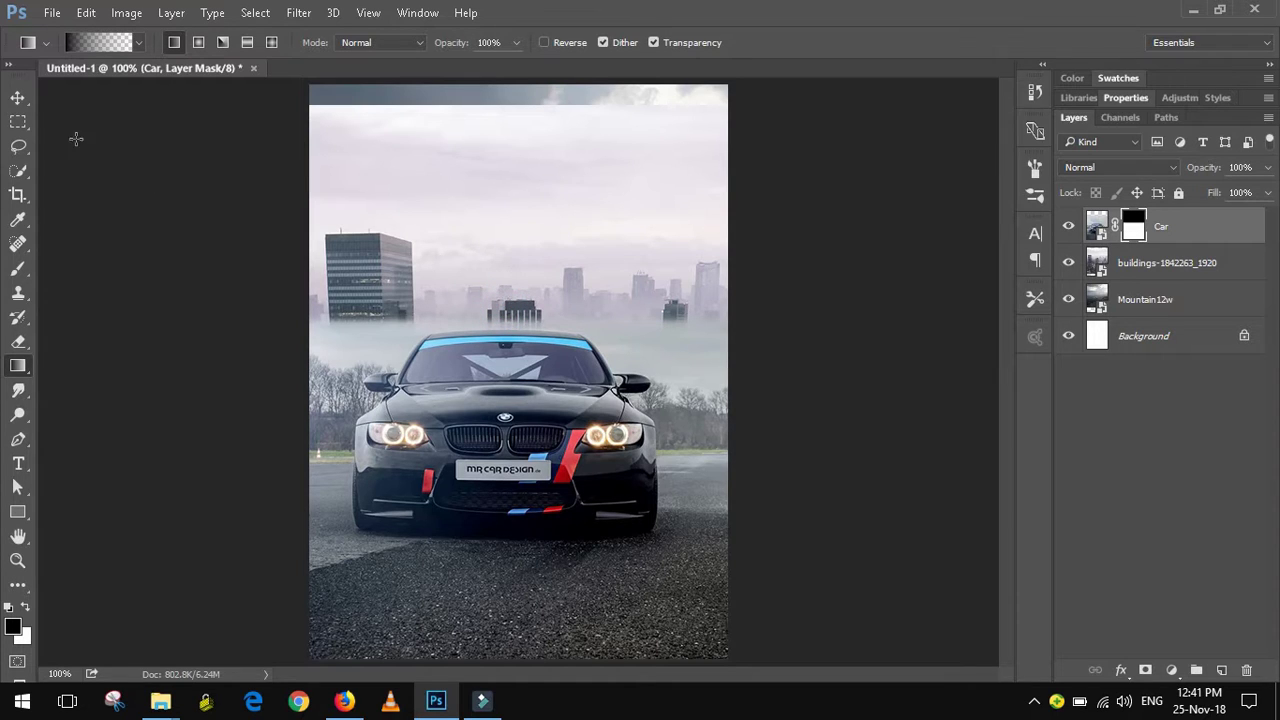
left_click(17, 97)
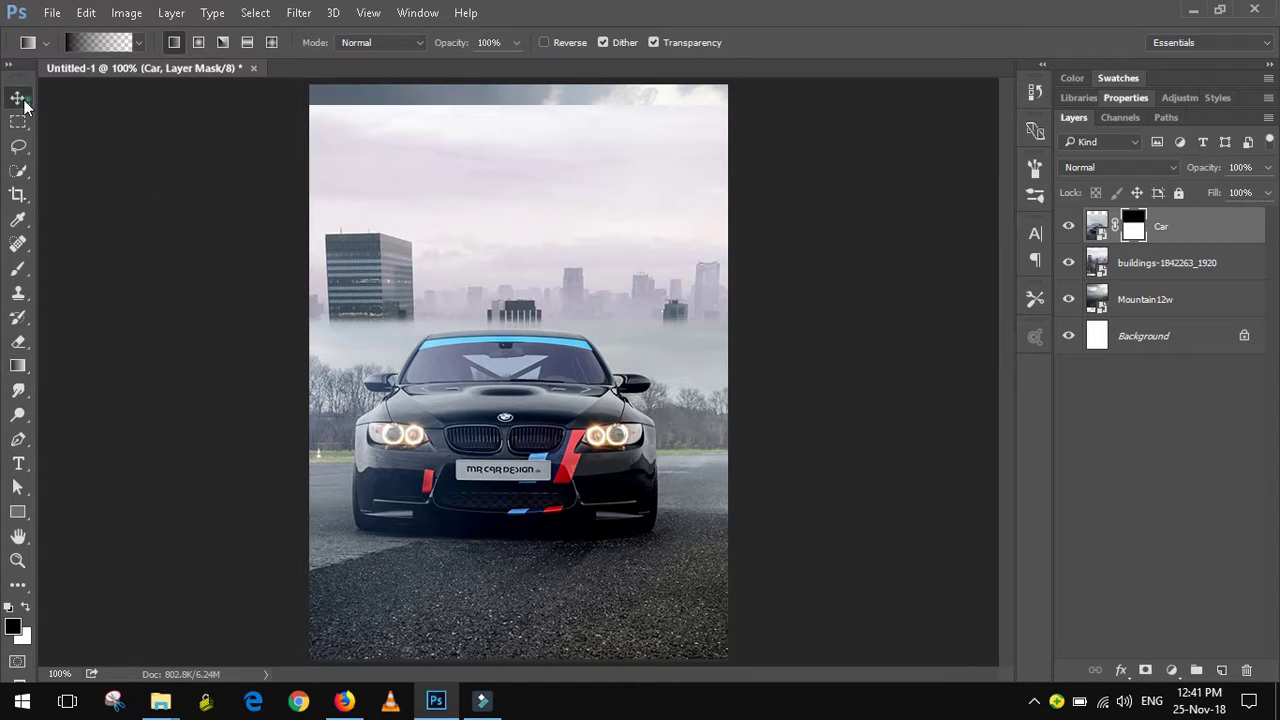
Brush black on the Car mask to clear fog around the tall building bases.
left_click(18, 292)
left_click(18, 268)
mouse_move(322, 349)
left_mouse_down()
mouse_move(320, 338)
mouse_move(405, 328)
mouse_move(310, 347)
mouse_move(385, 345)
mouse_move(310, 360)
mouse_move(370, 365)
mouse_move(408, 315)
mouse_move(571, 306)
mouse_move(620, 325)
left_mouse_up()
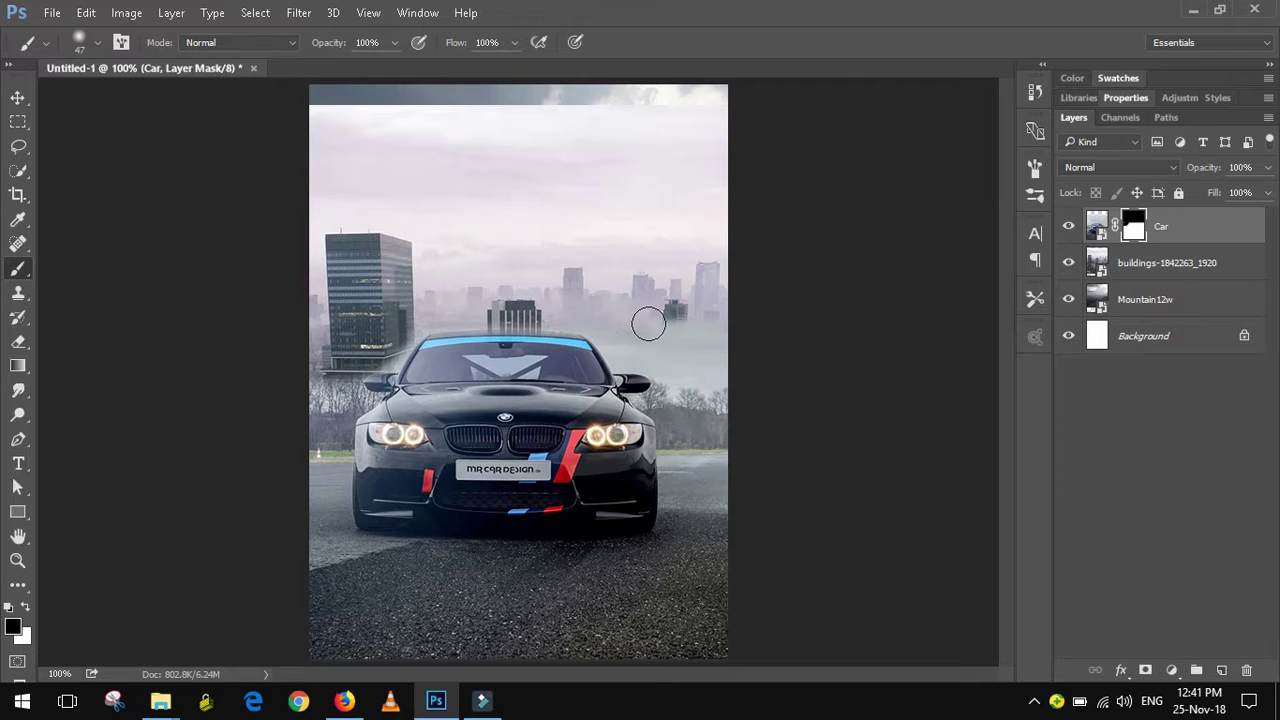
mouse_move(713, 355)
left_mouse_down()
mouse_move(657, 322)
mouse_move(705, 331)
mouse_move(712, 380)
mouse_move(628, 347)
left_mouse_up()
mouse_move(724, 369)
left_mouse_down()
mouse_move(700, 388)
mouse_move(686, 380)
left_mouse_up()
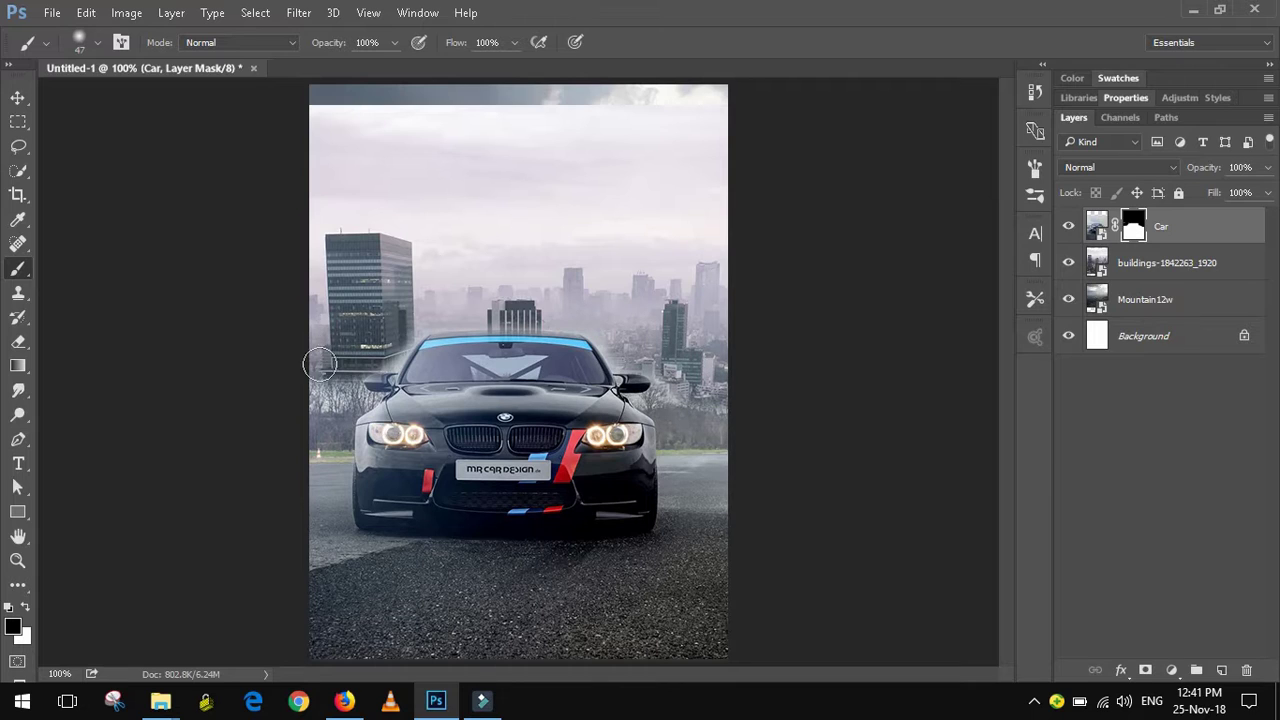
mouse_move(320, 364)
left_mouse_down()
mouse_move(309, 377)
mouse_move(357, 363)
mouse_move(304, 393)
left_mouse_up()
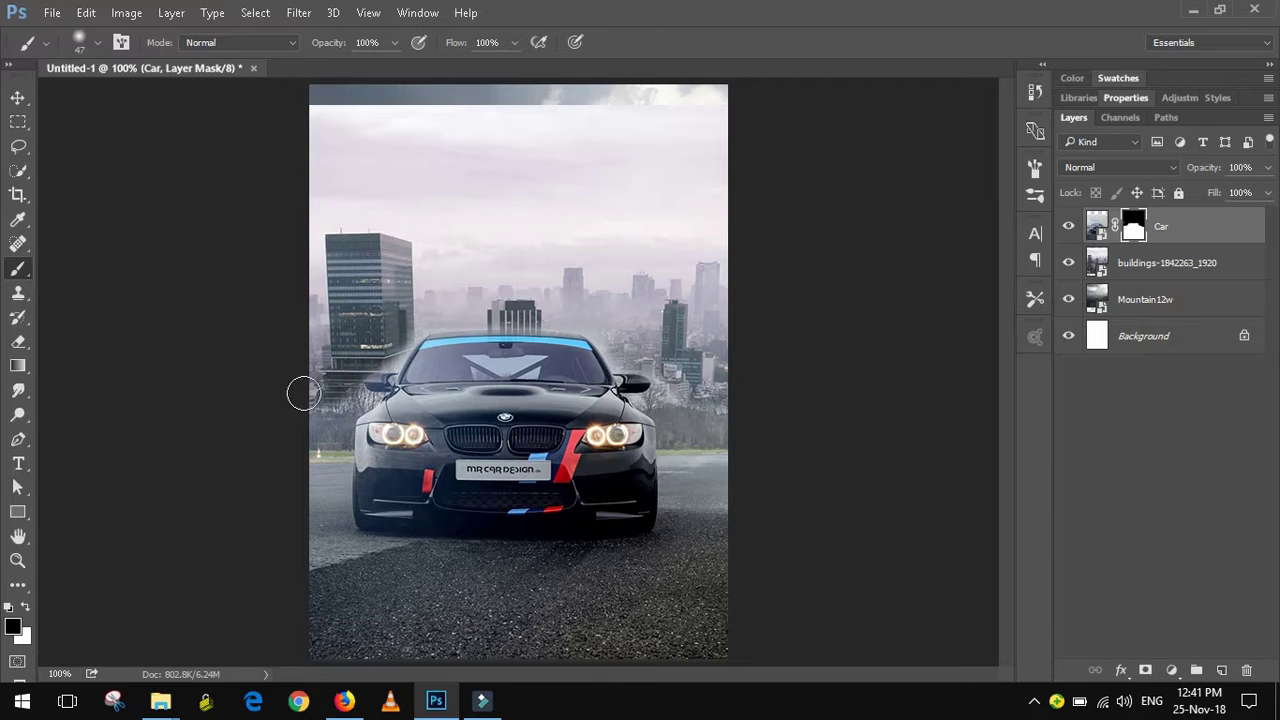
left_click_drag(386, 345, 358, 345)
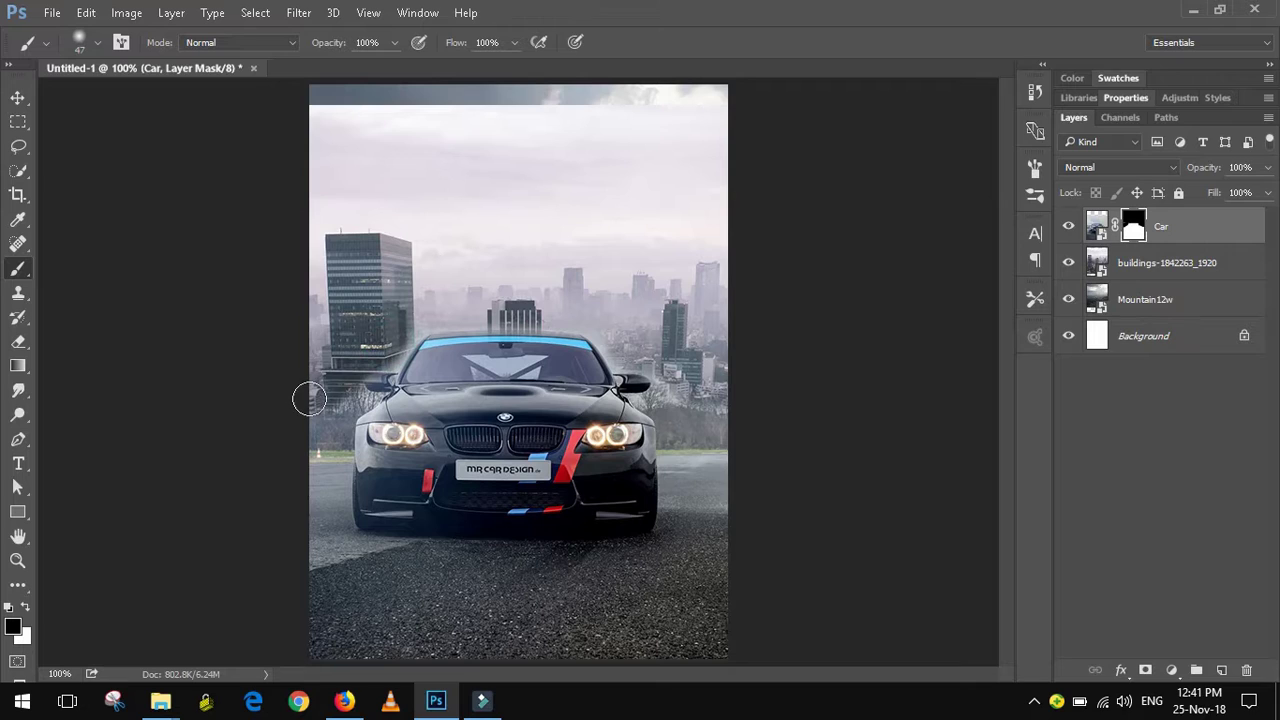
left_click_drag(309, 399, 320, 400)
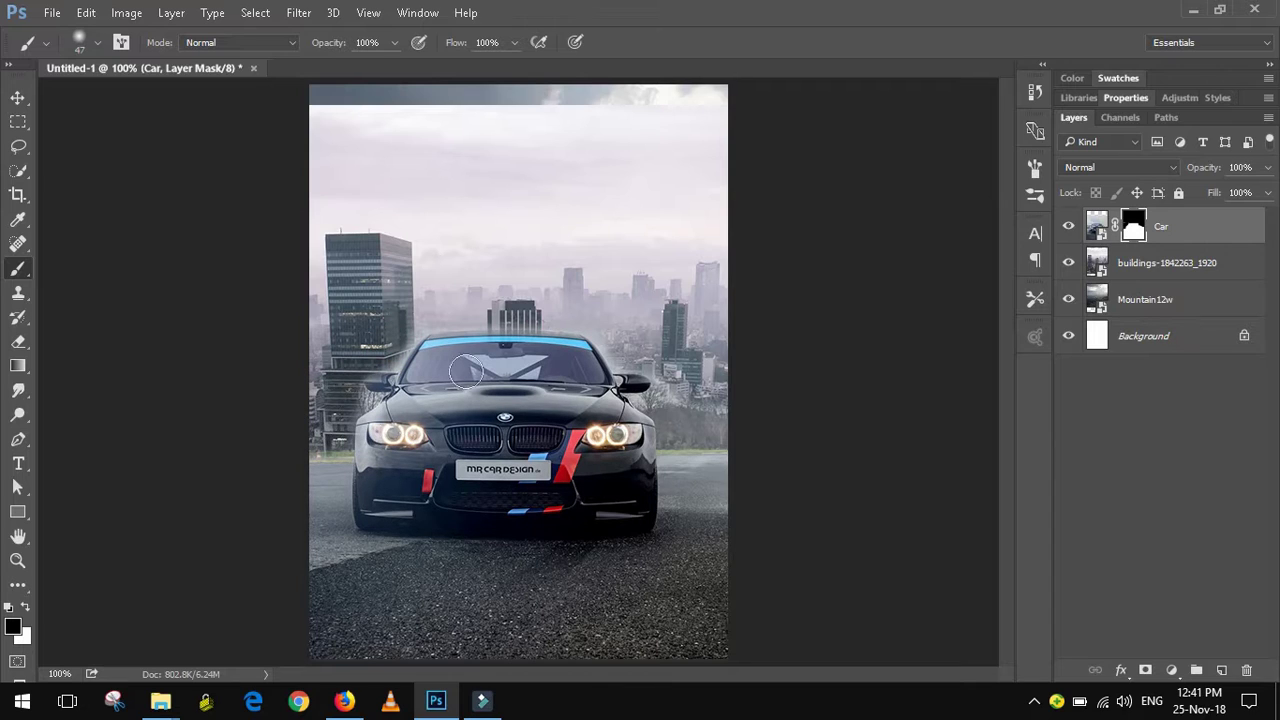
Paint black to reveal buildings beside the car, then paint white to restore the left mirror.
left_click_drag(665, 405, 689, 427)
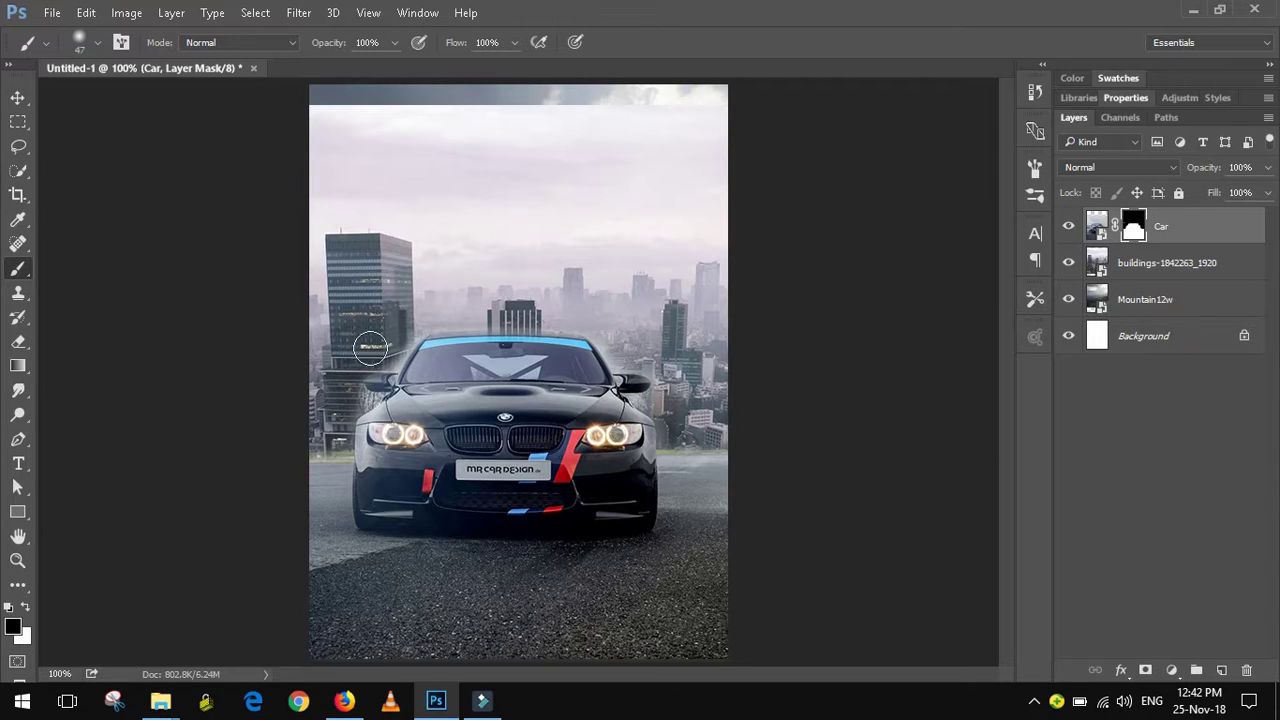
left_click_drag(380, 353, 314, 439)
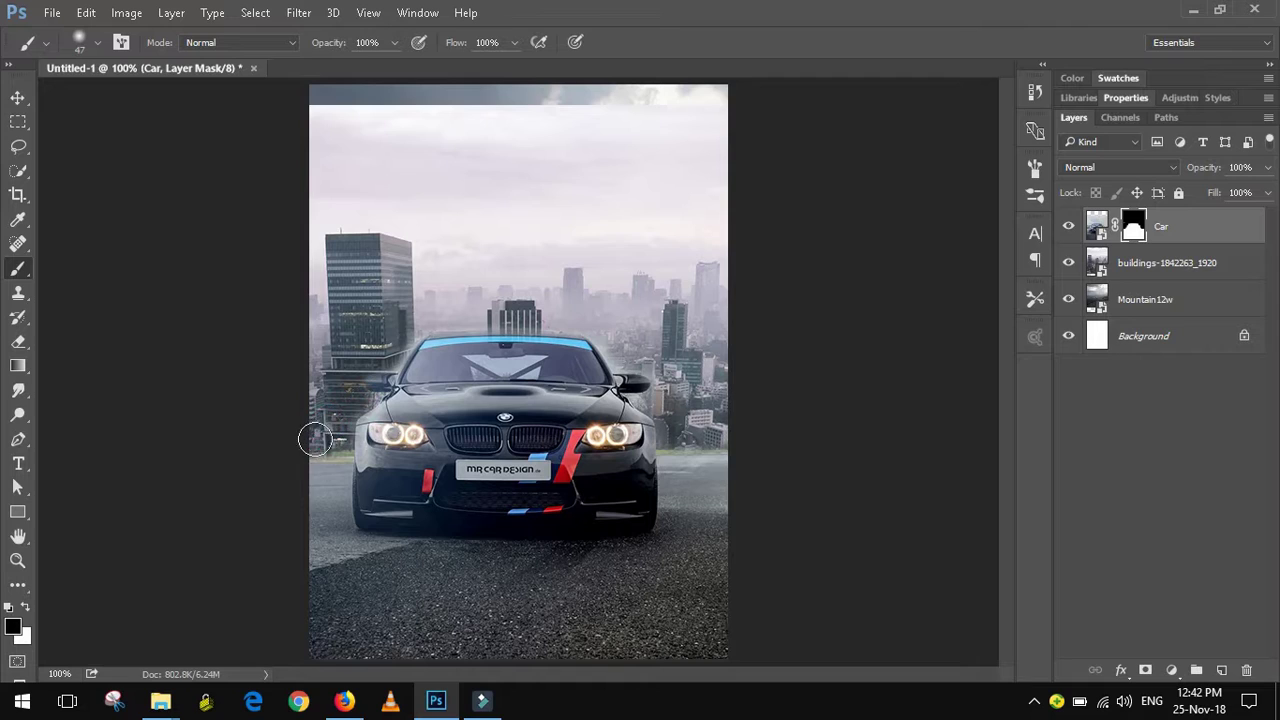
left_click_drag(341, 375, 380, 362)
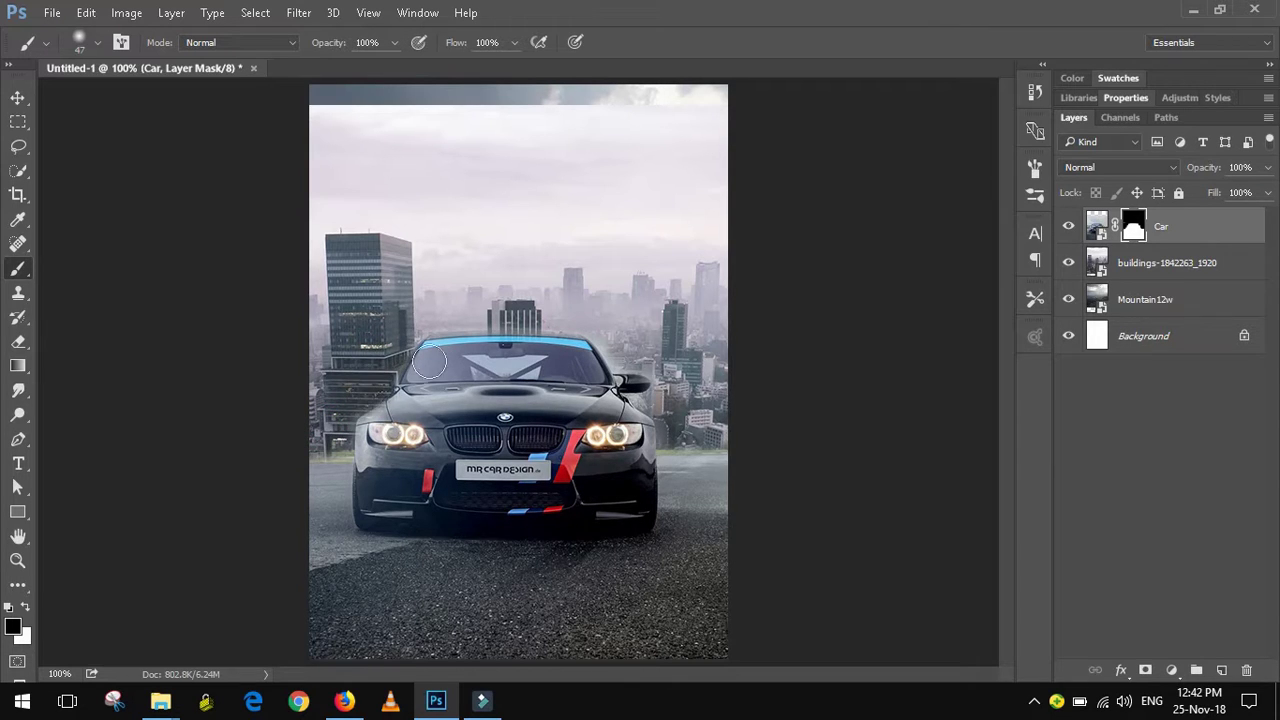
left_click_drag(606, 309, 620, 340)
left_click_drag(713, 440, 666, 424)
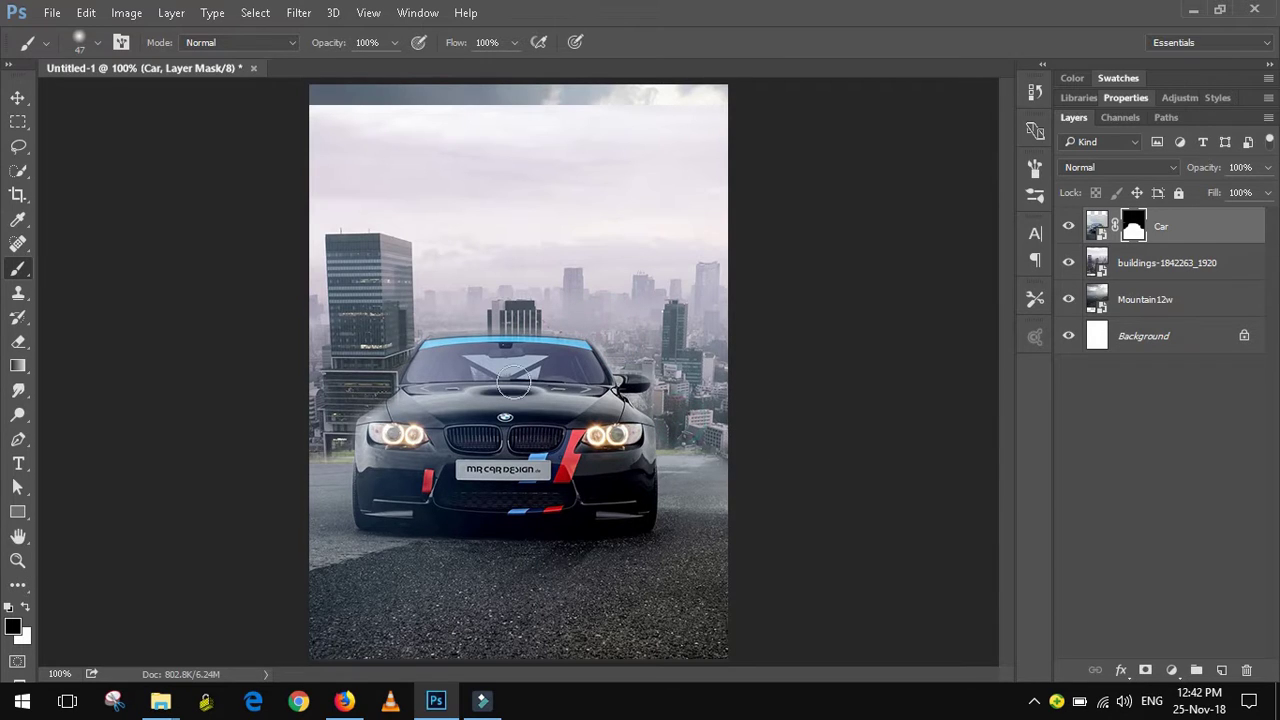
left_click(27, 608)
left_click_drag(390, 395, 378, 390)
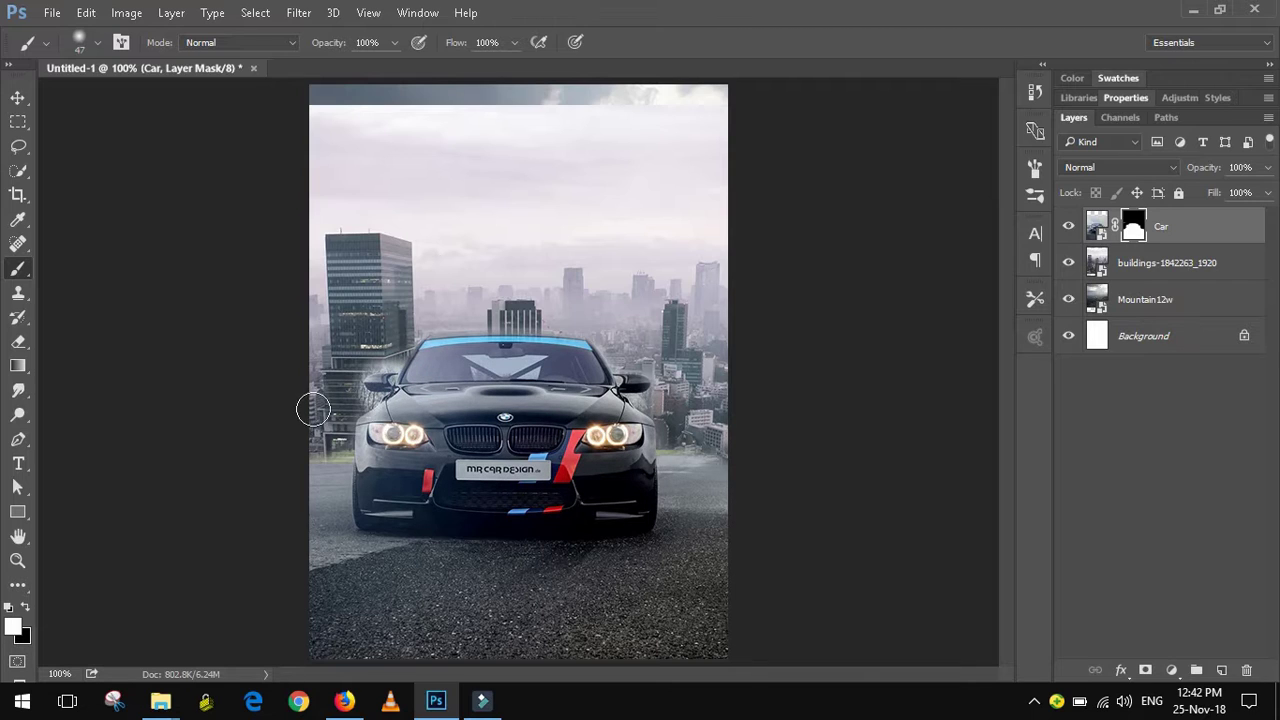
left_click(27, 606)
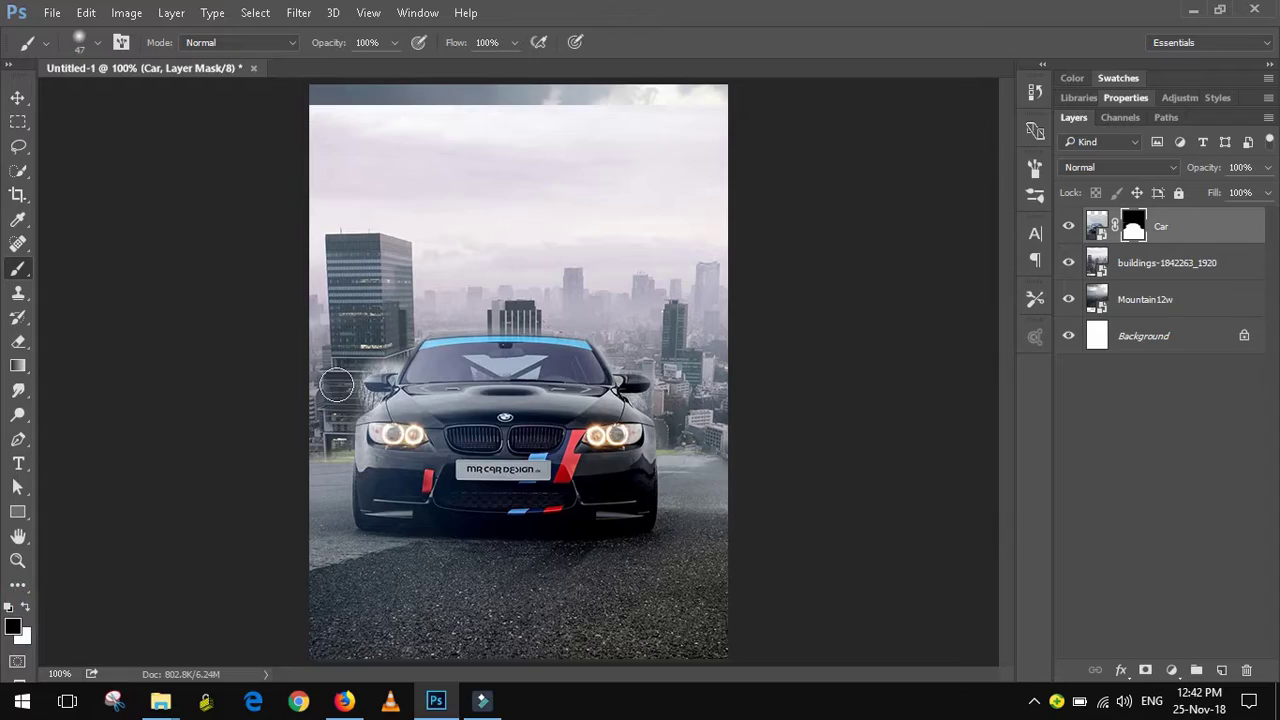
Zoom in on the left side mirror and trace it with the Pen tool into a selection.
left_click(18, 560)
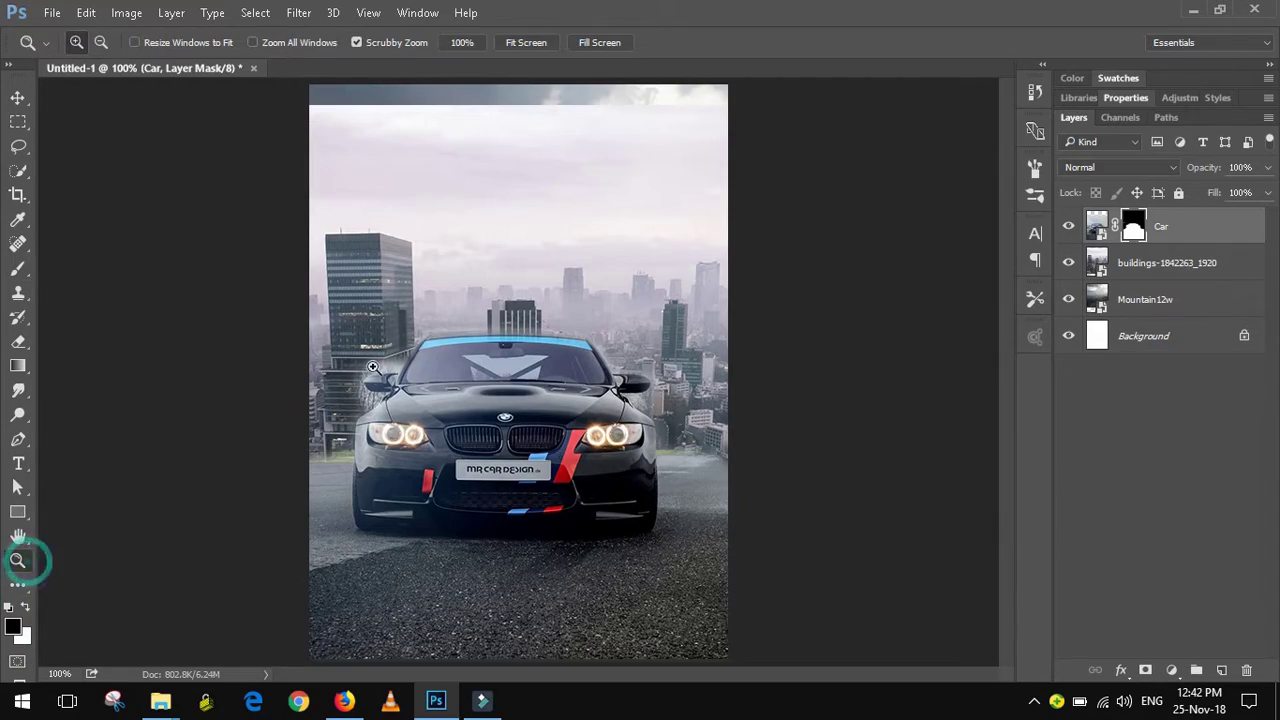
left_click_drag(379, 361, 503, 422)
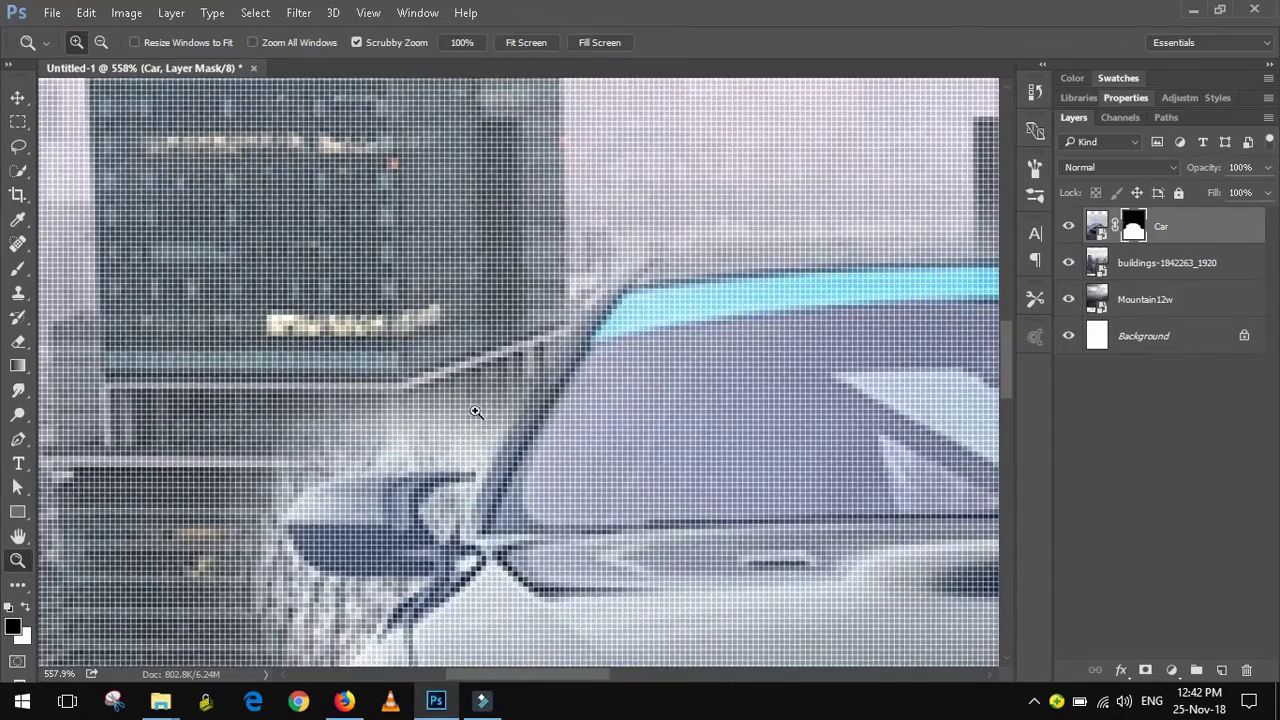
scroll(477, 468, "down", 3)
left_click_drag(483, 507, 533, 357)
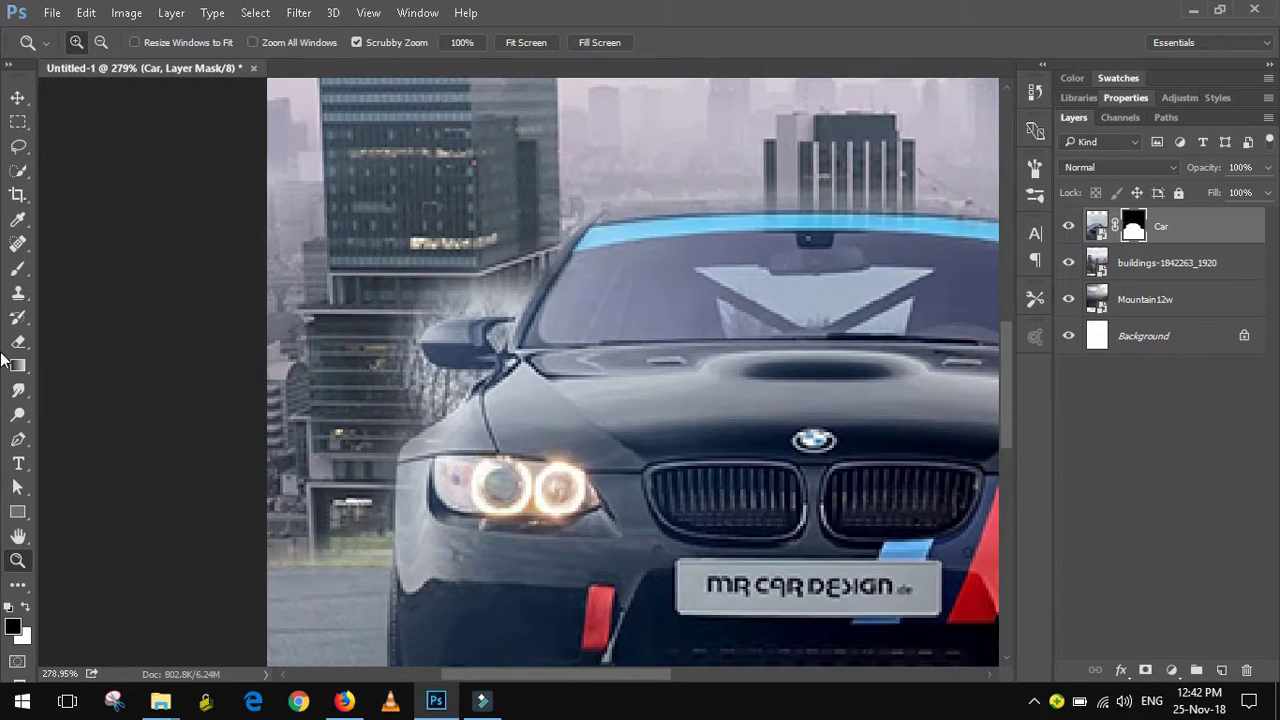
key("p")
left_click(535, 283)
left_click(372, 330)
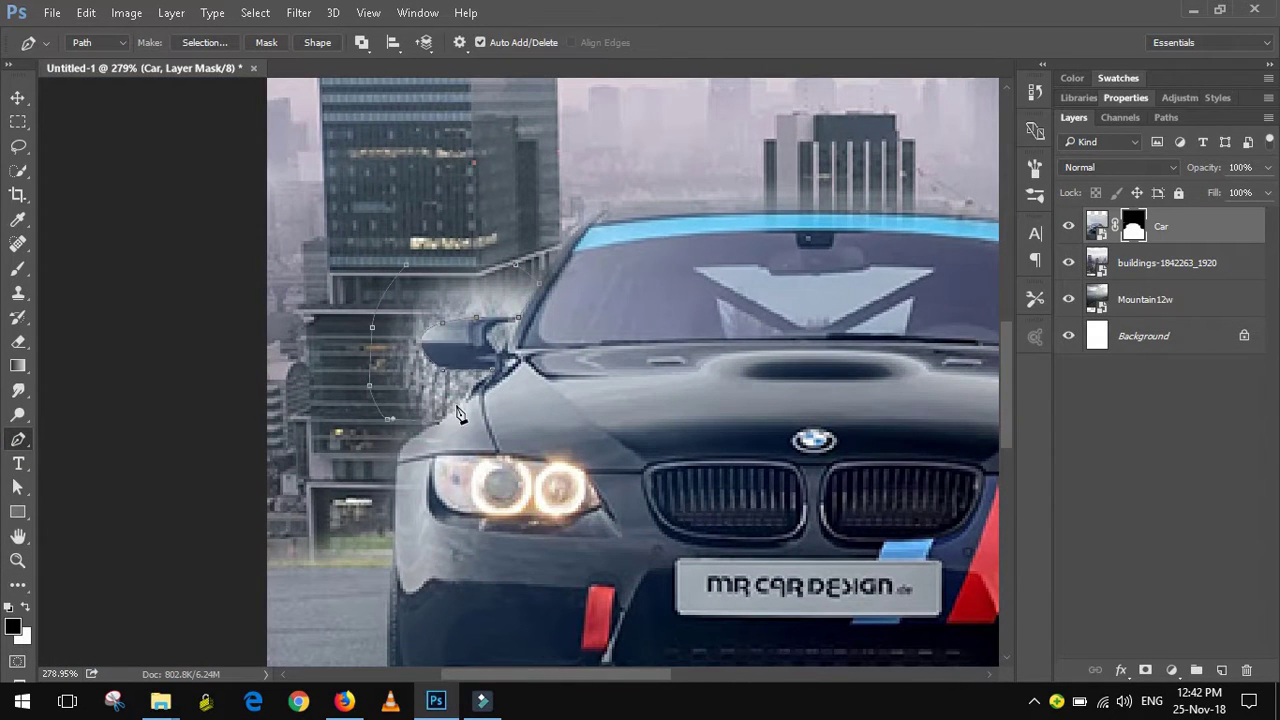
left_click(440, 420)
left_click(490, 365)
left_click(745, 196)
Brush the Car mask along the roof outline to clean the hazy halo.
key("b")
right_click(486, 229)
key("Return")
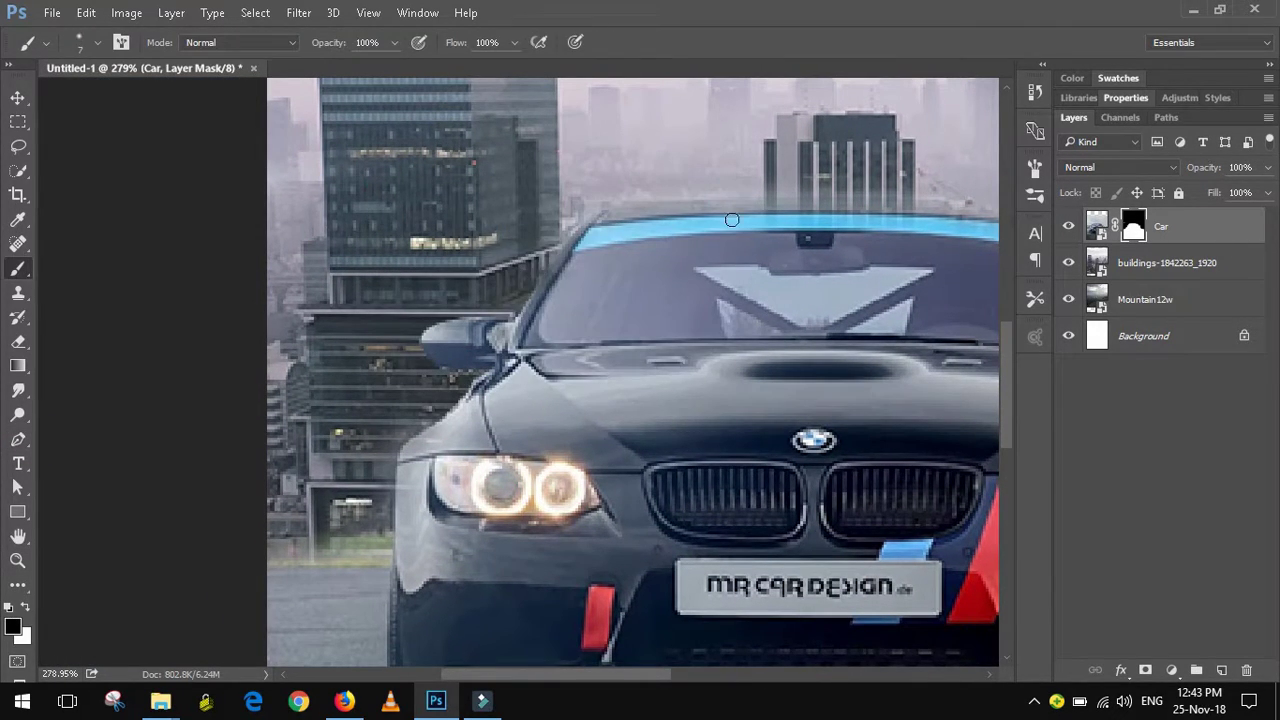
left_click_drag(850, 205, 428, 235)
left_click_drag(797, 379, 90, 340)
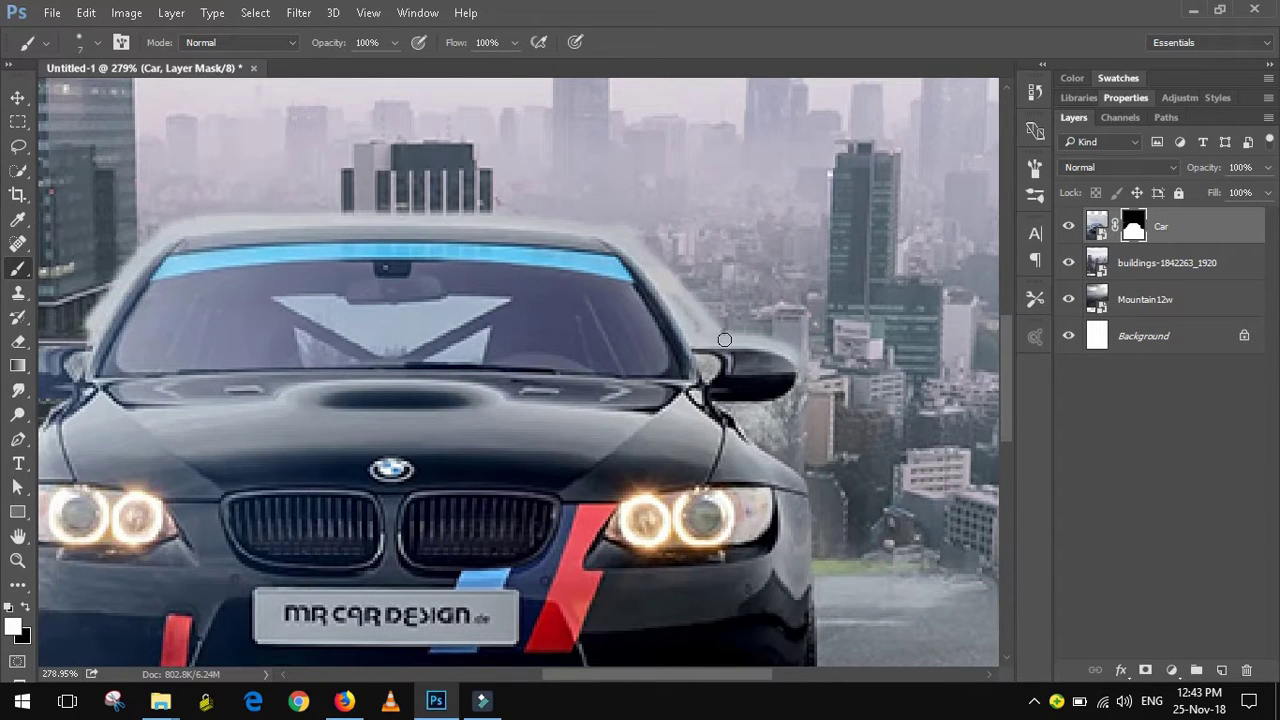
Trace a Pen path along the top of the mirror and the car's roof.
key("p")
left_click(764, 350)
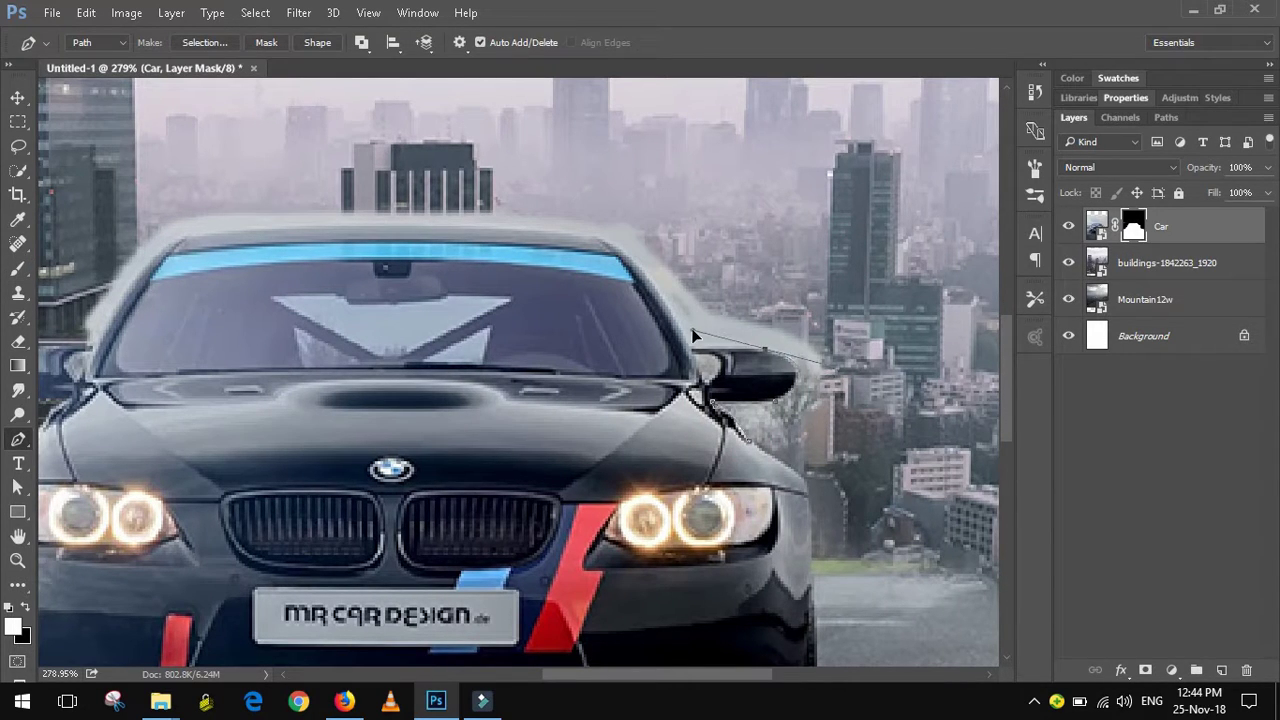
left_click(192, 233)
left_click_drag(200, 250, 320, 250)
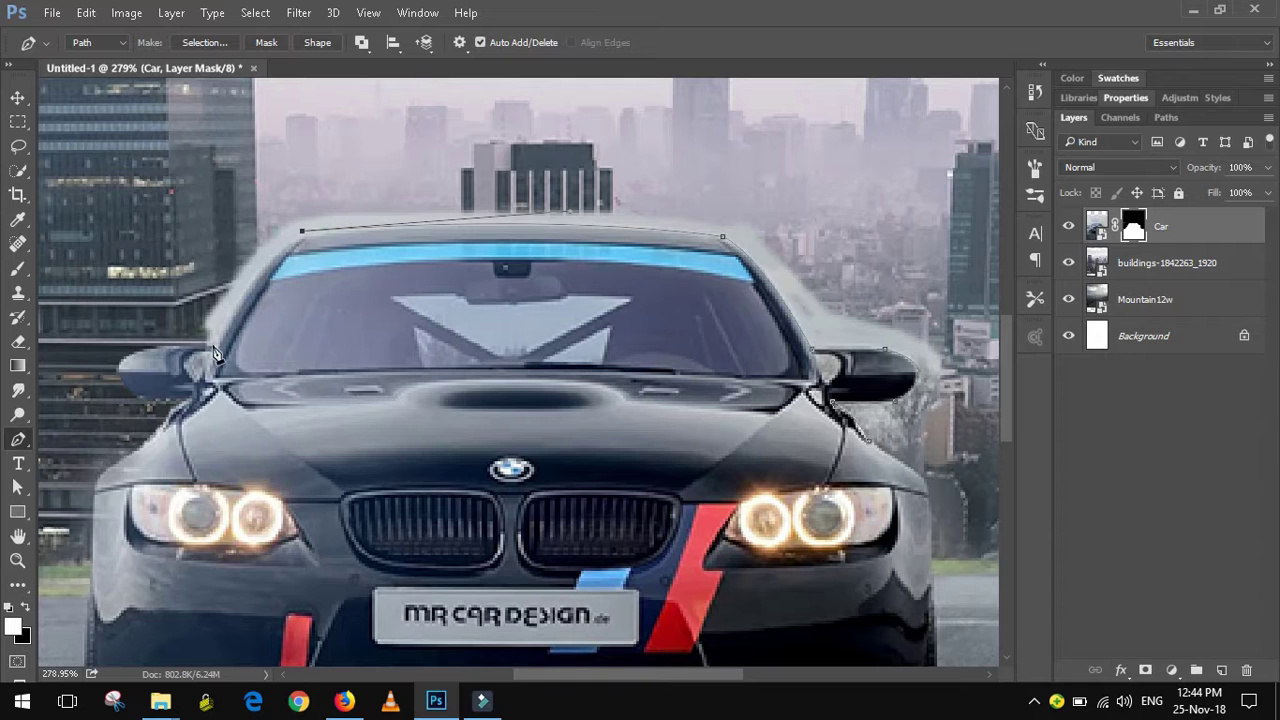
left_click(236, 308)
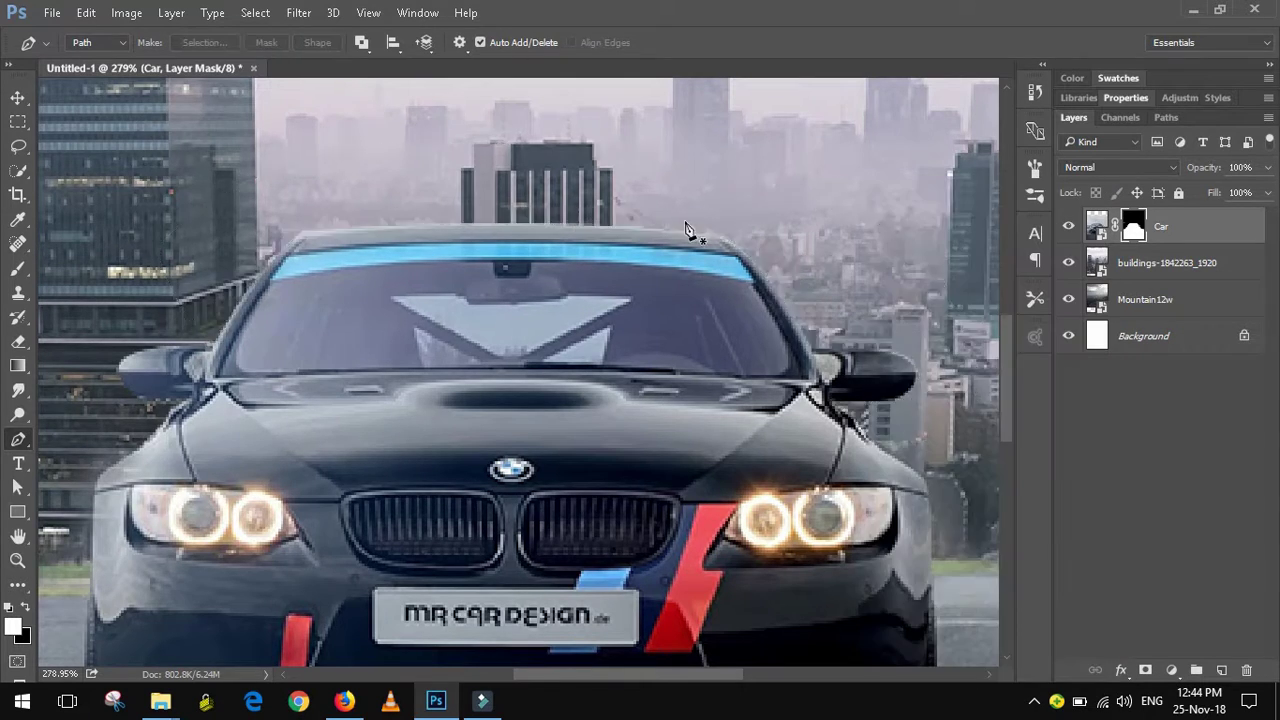
Zoom out to fit the poster and add a layer mask to the buildings layer.
key("z")
key("ctrl+0")
left_click(1180, 262)
left_click(1143, 669)
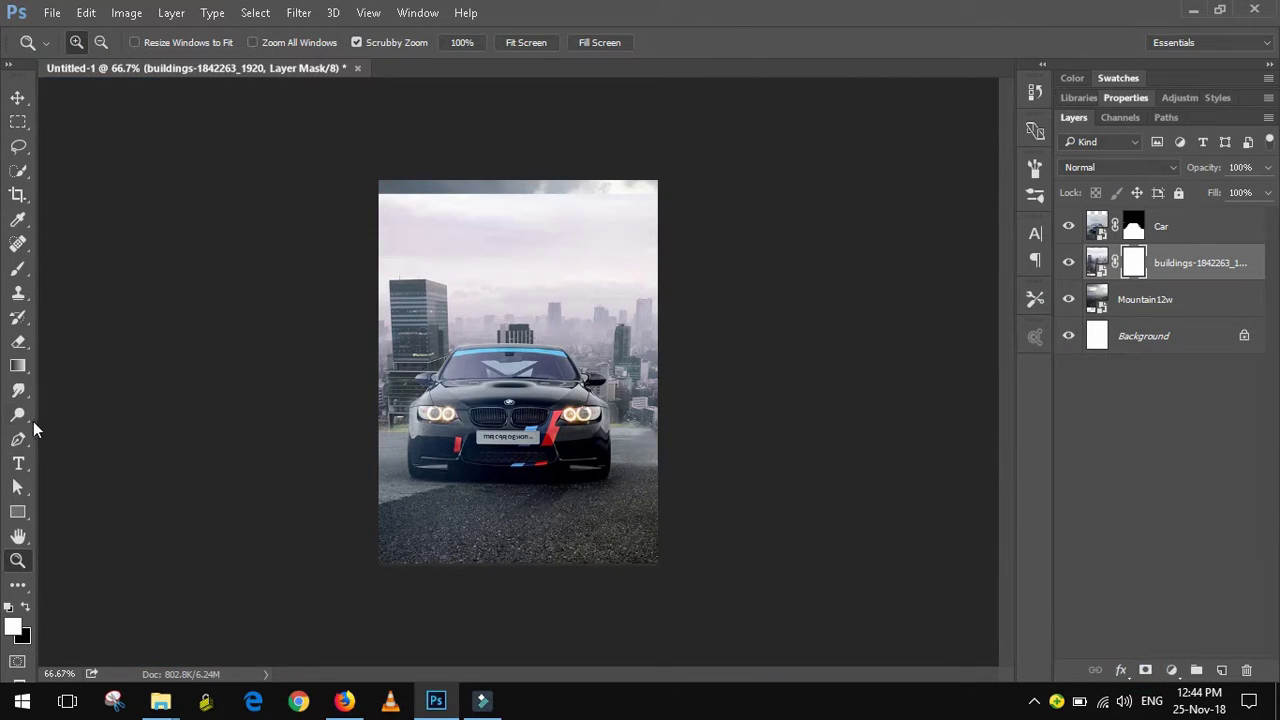
Drag a black-to-transparent gradient down the buildings mask so cloudy sky shows above the skyline.
left_click(18, 365)
left_click_drag(522, 200, 527, 270)
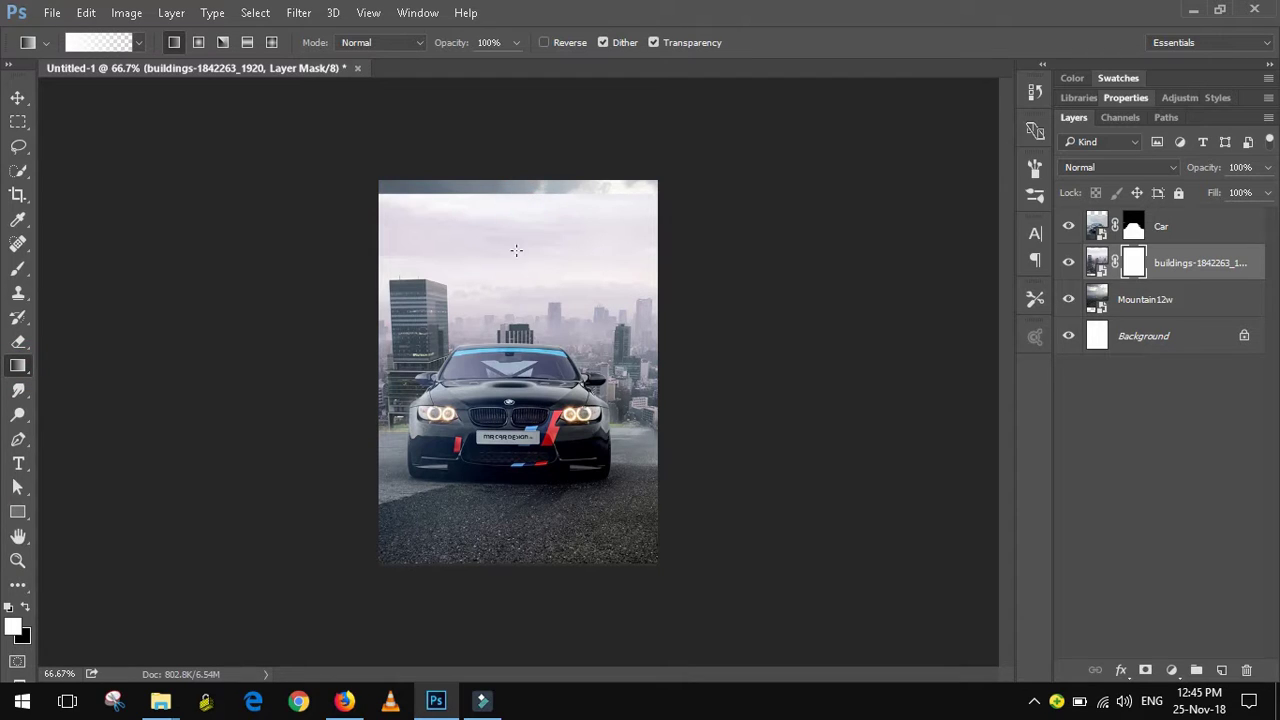
left_click(27, 607)
left_click_drag(506, 198, 503, 297)
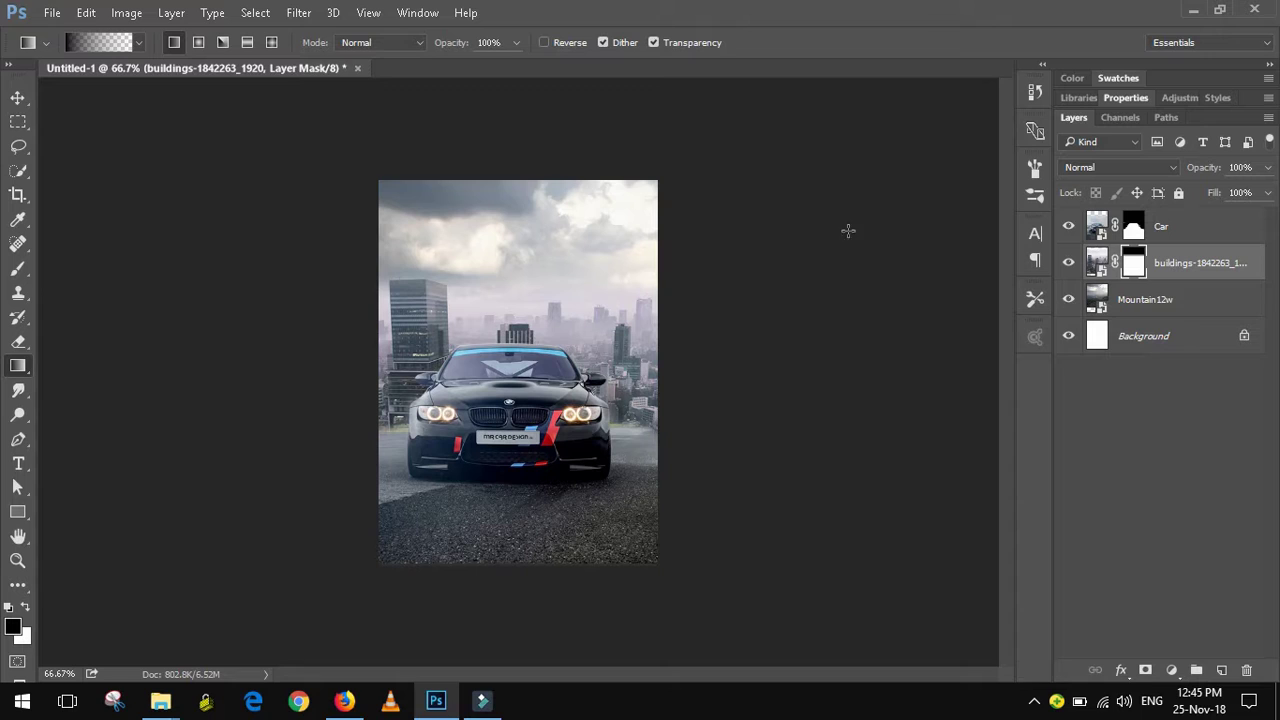
left_click(1097, 230)
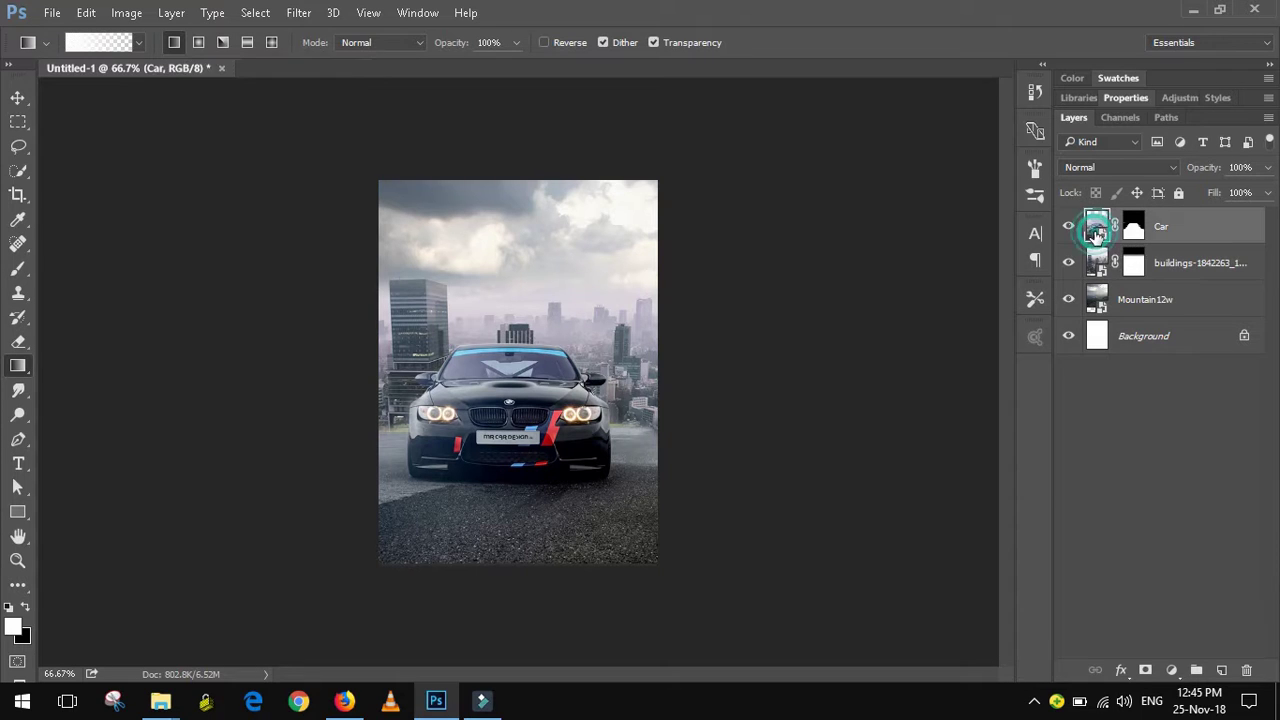
Open the Camera Raw Filter on the car layer and cancel without changes.
left_click(300, 14)
left_click(336, 122)
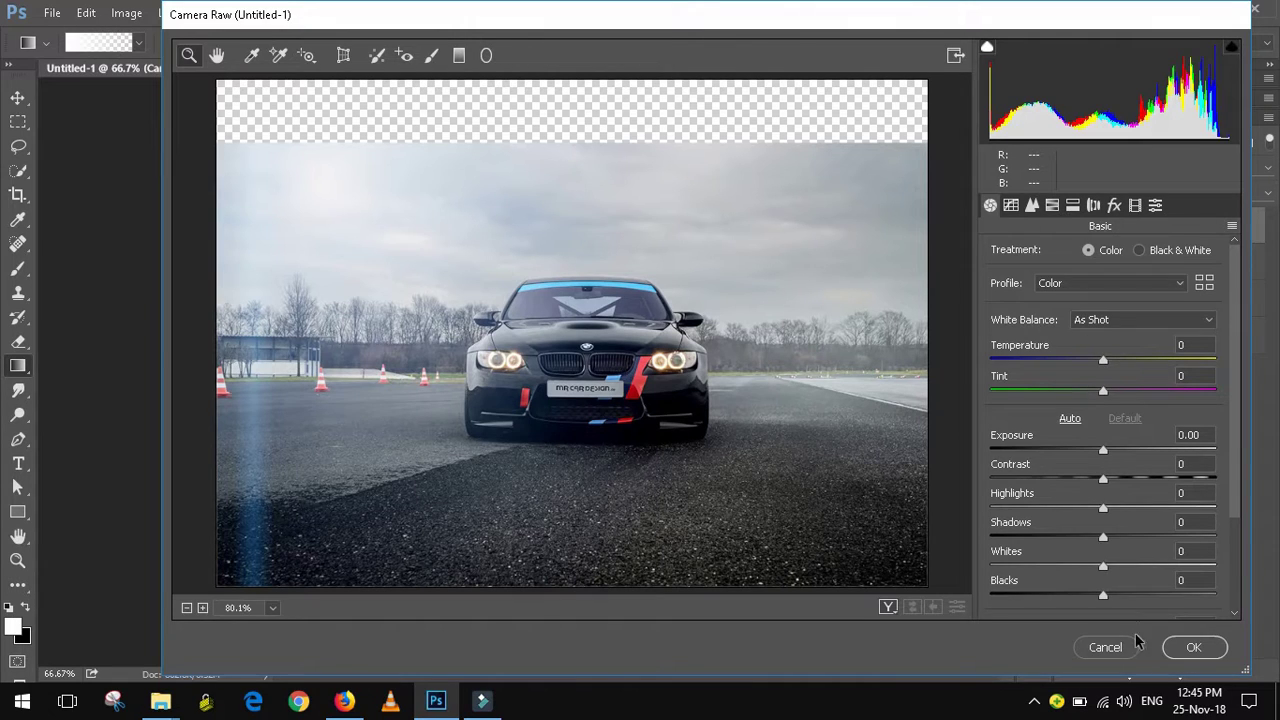
left_click(1133, 645)
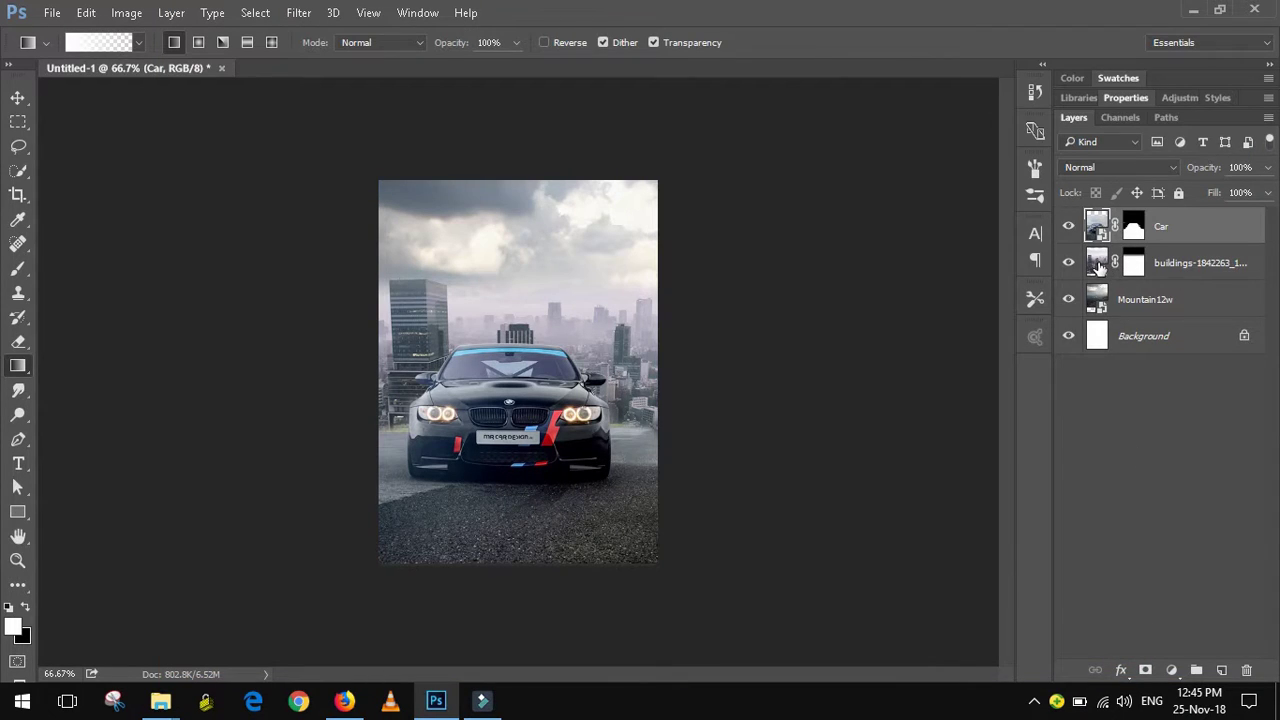
Give Mountain12w a Camera Raw filter: Exposure +0.90, Contrast -8, Clarity +4, Dehaze -10.
left_click(1097, 291)
left_click(298, 12)
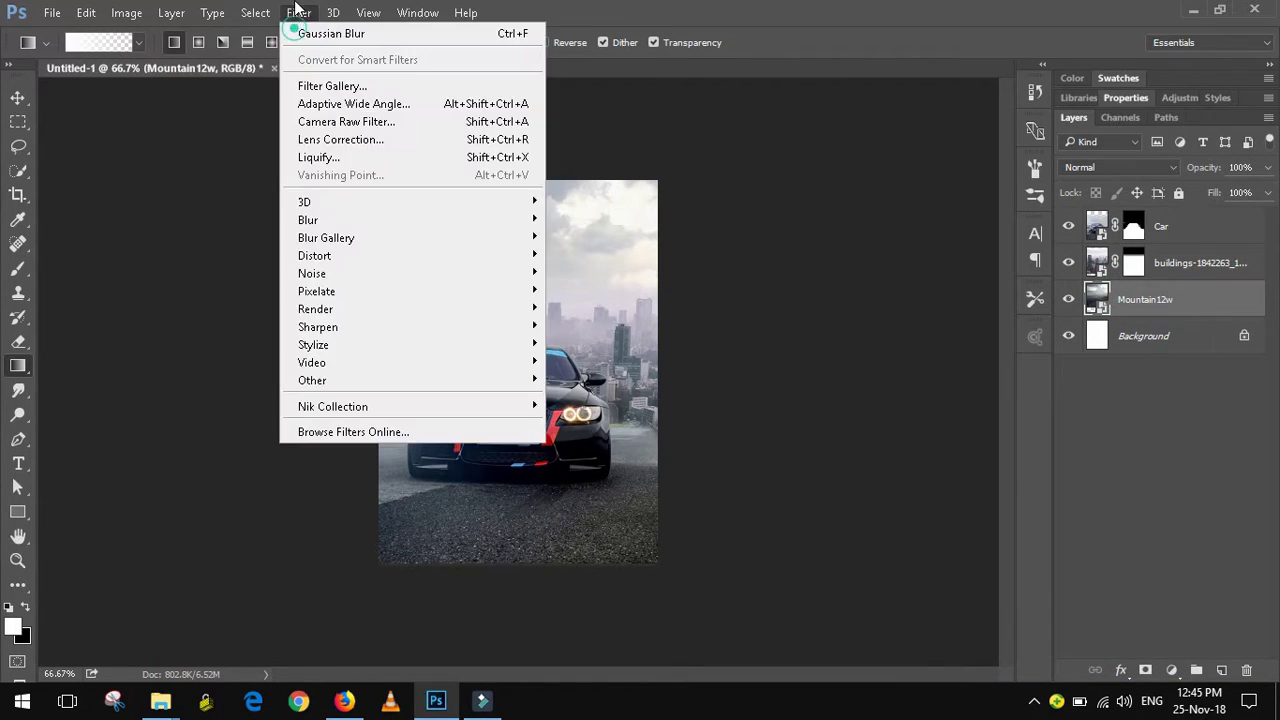
left_click(350, 126)
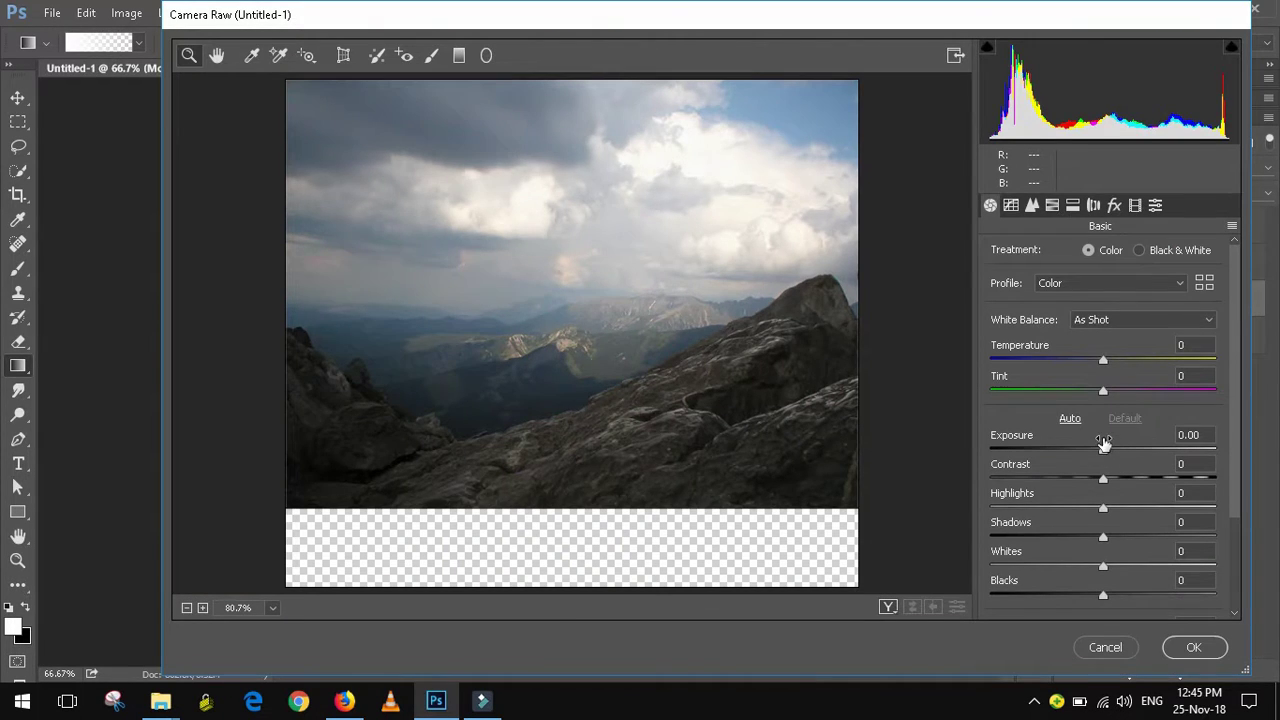
left_click_drag(1103, 444, 1121, 446)
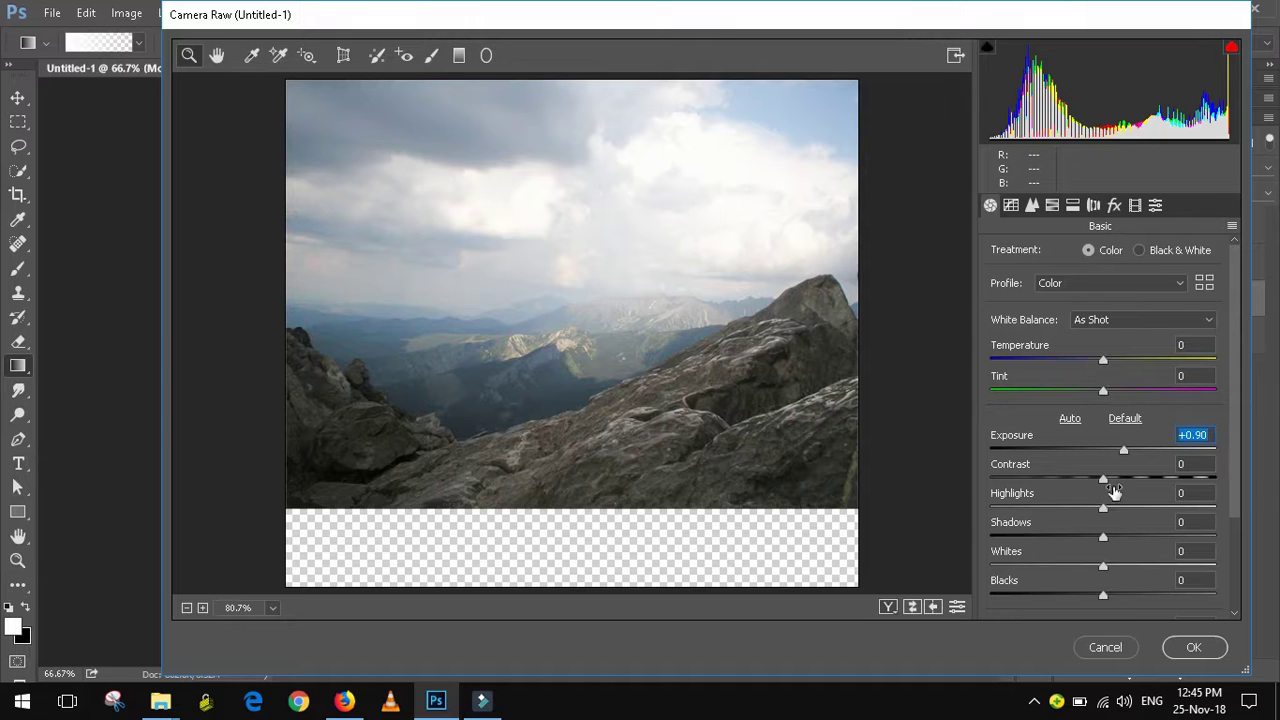
left_click_drag(1106, 477, 1098, 478)
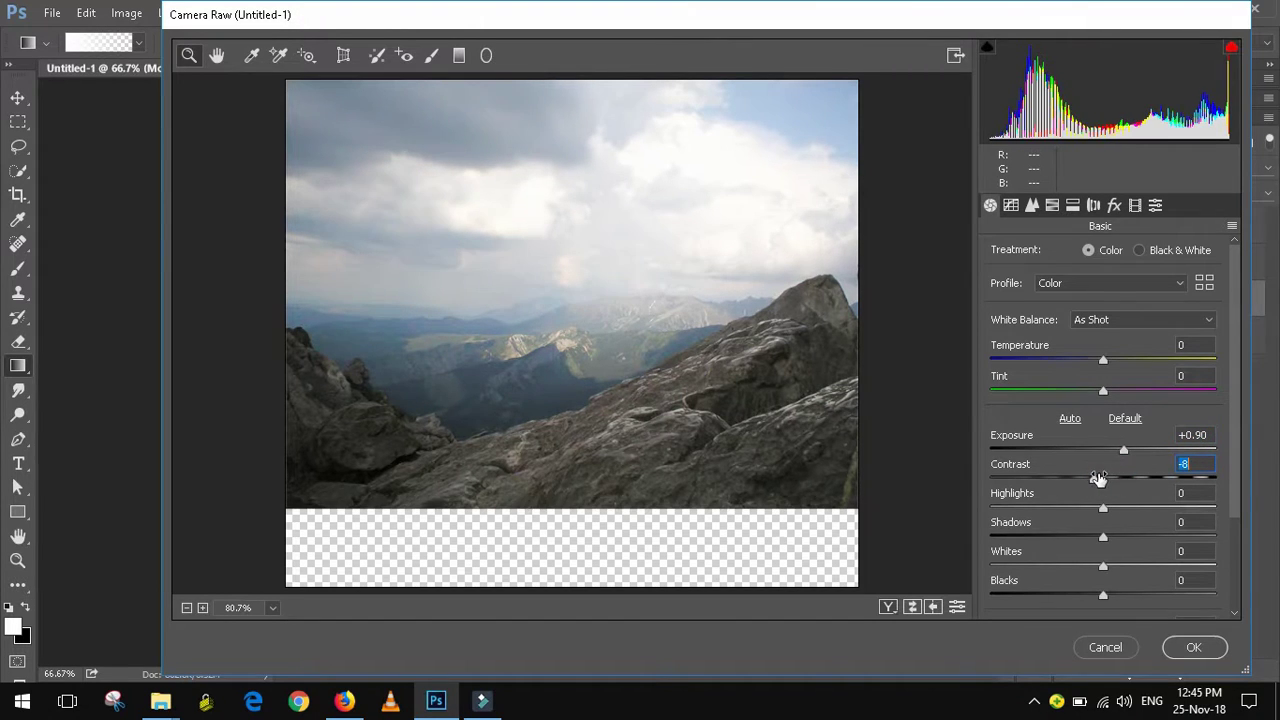
scroll(1136, 485, "down", 3)
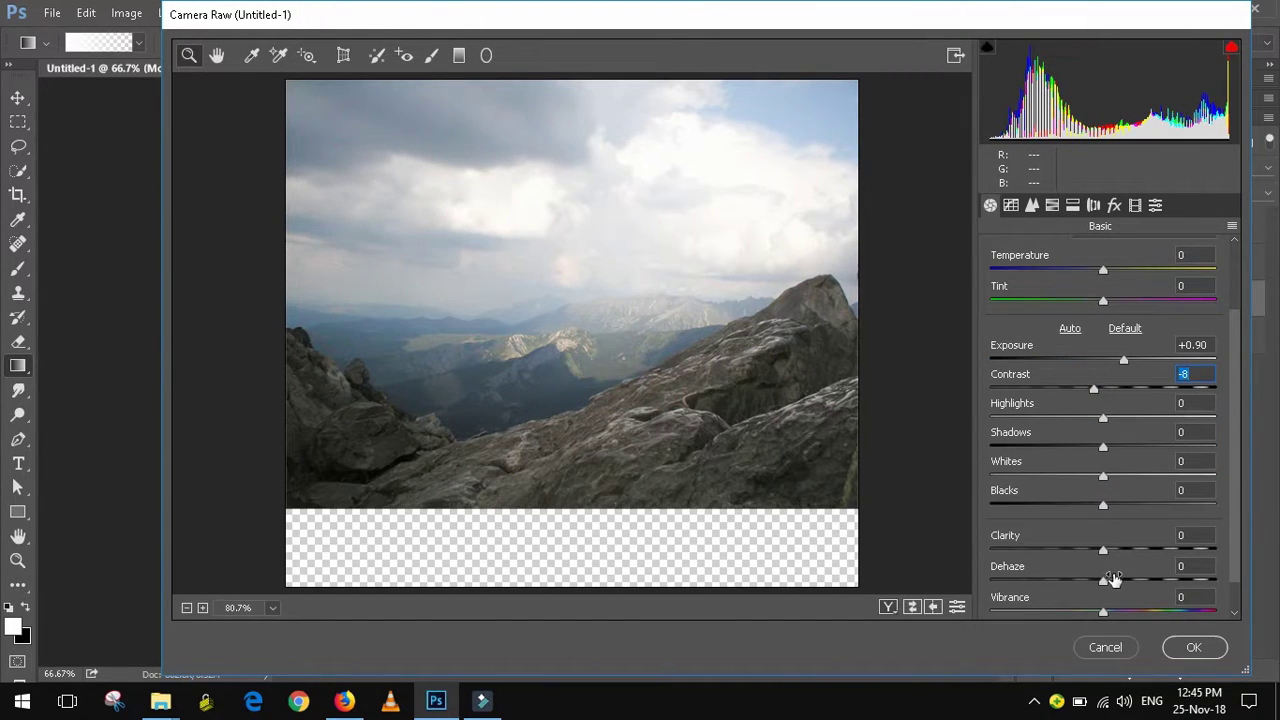
left_click_drag(1114, 580, 1097, 577)
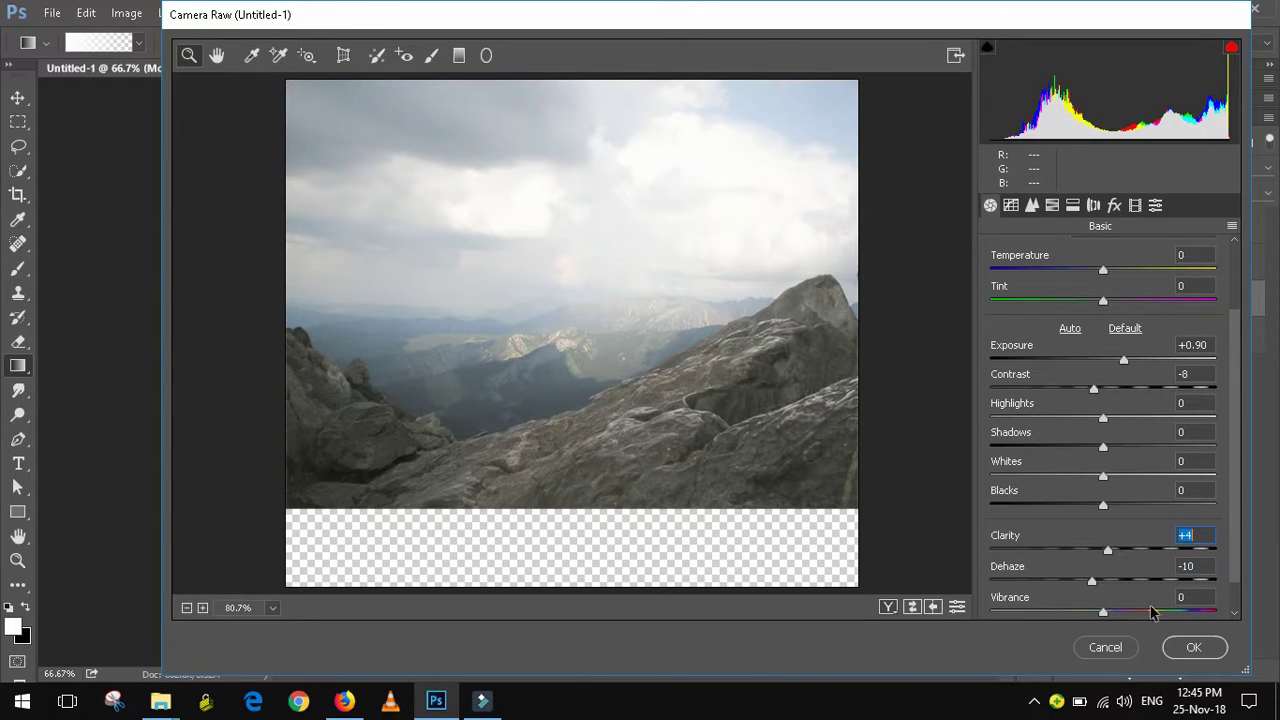
left_click(1180, 647)
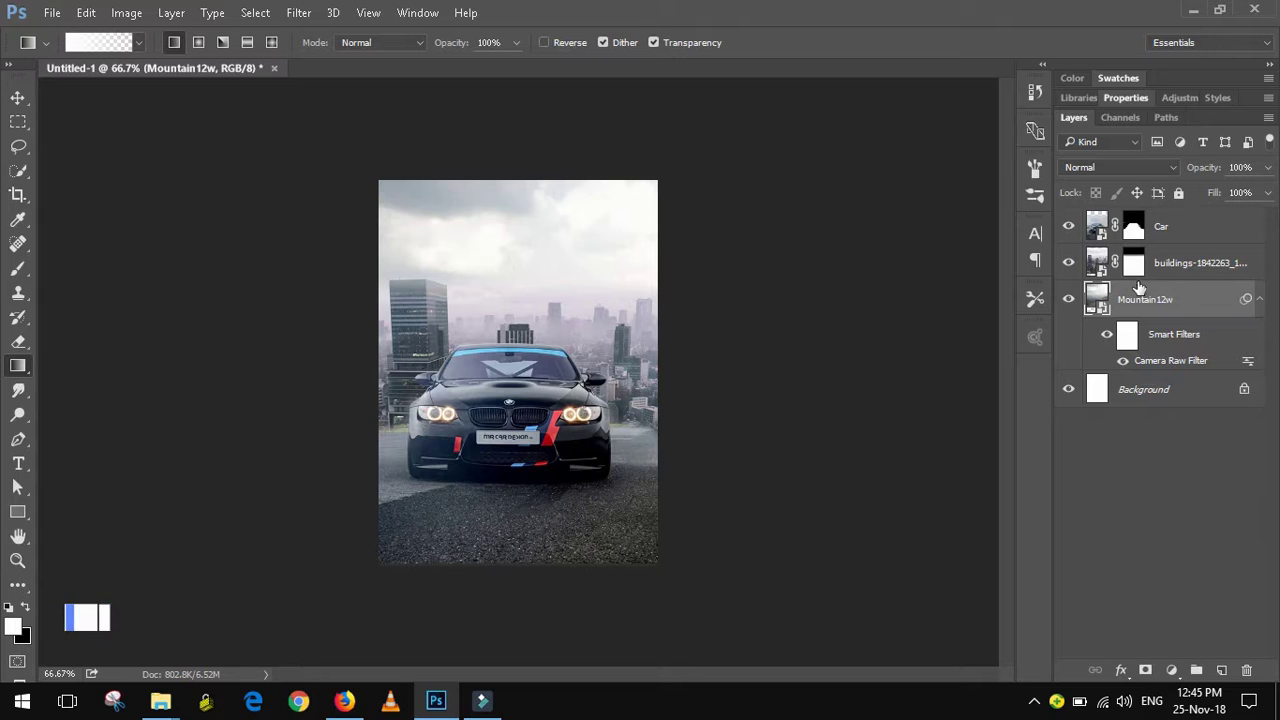
Target the buildings layer mask with a 39 px Brush.
left_click(1261, 303)
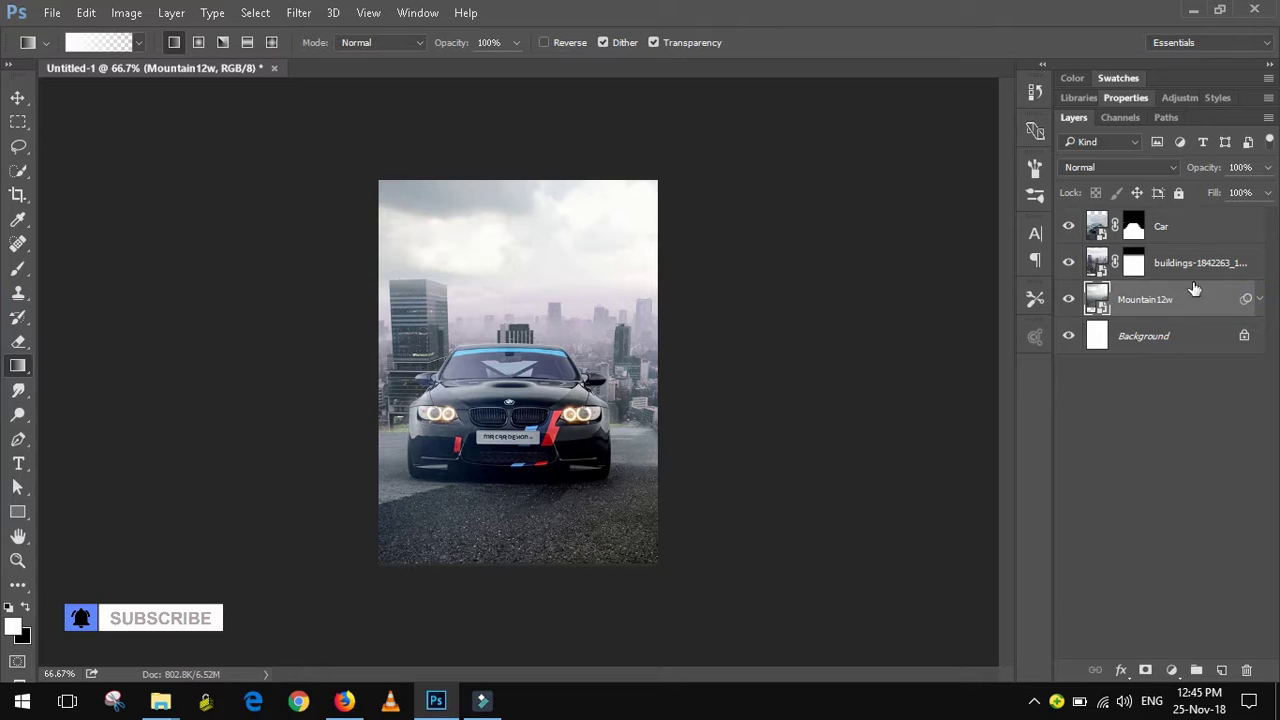
left_click(1133, 263)
key("x")
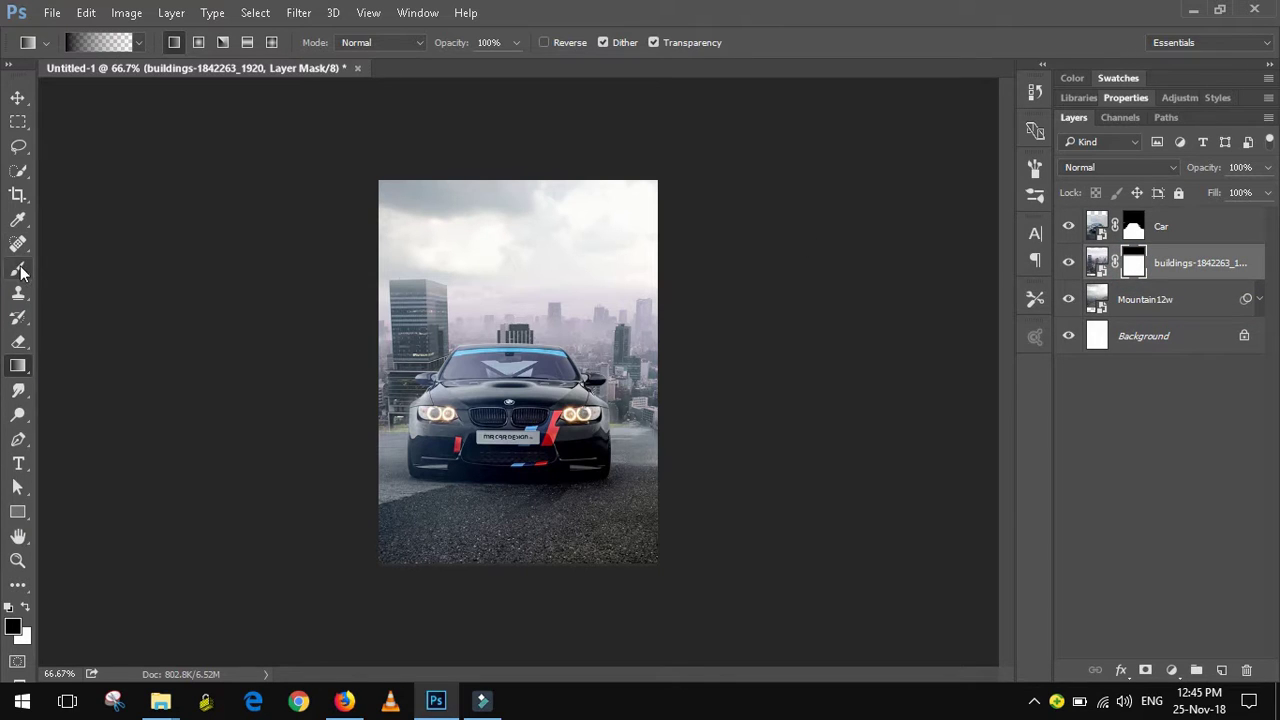
left_click(18, 268)
right_click(490, 250)
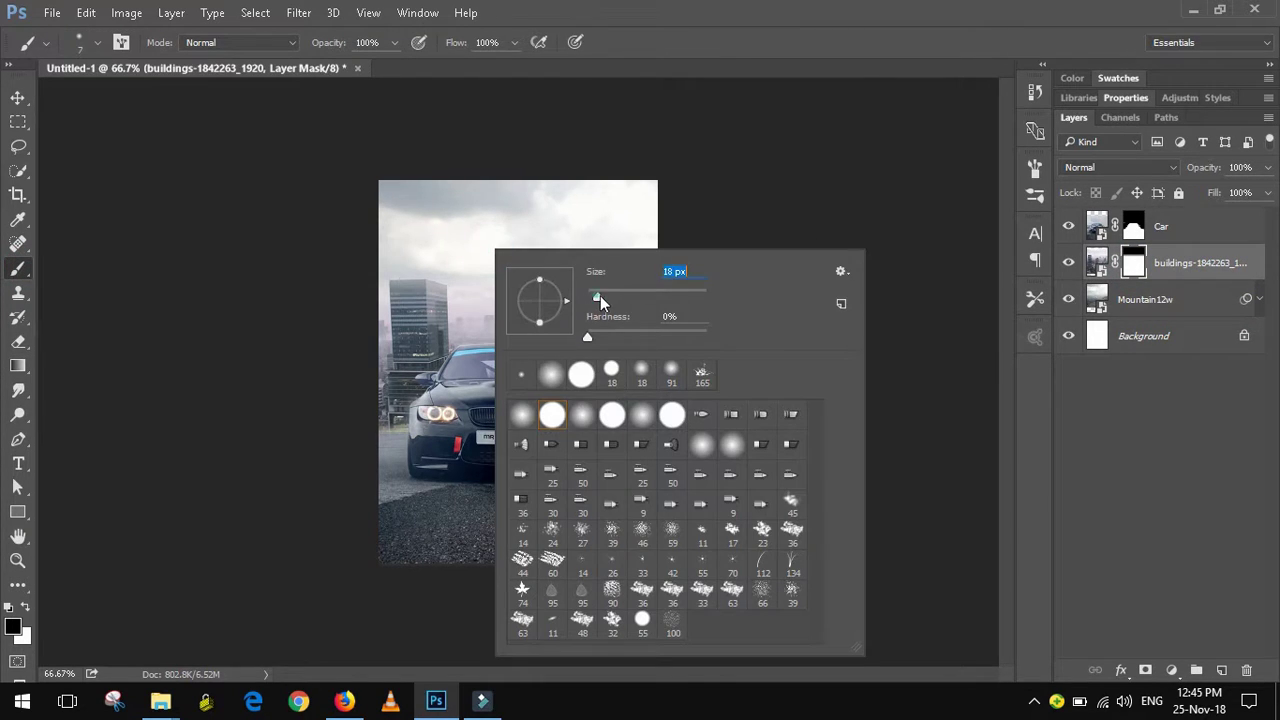
left_click_drag(600, 296, 609, 297)
left_click(421, 296)
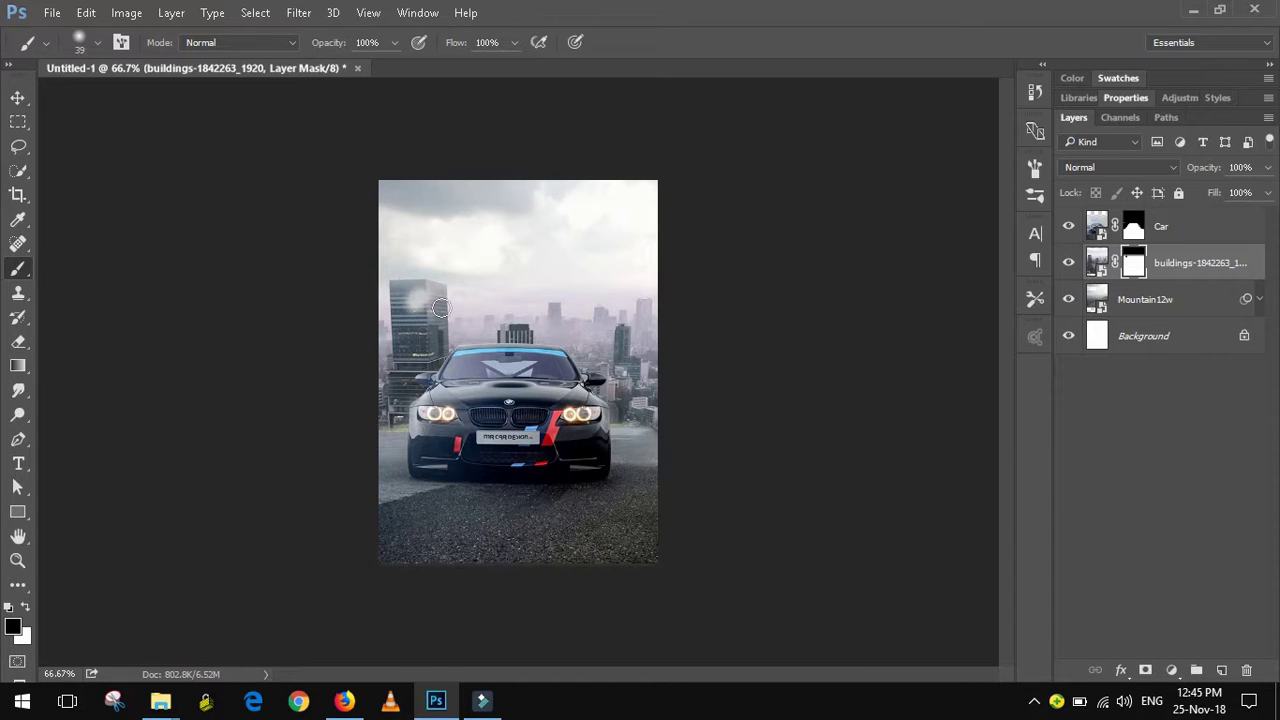
Paint white on the buildings mask to reveal the tall left skyscraper.
key("x")
mouse_move(436, 305)
left_mouse_down()
mouse_move(412, 300)
mouse_move(437, 294)
left_mouse_up()
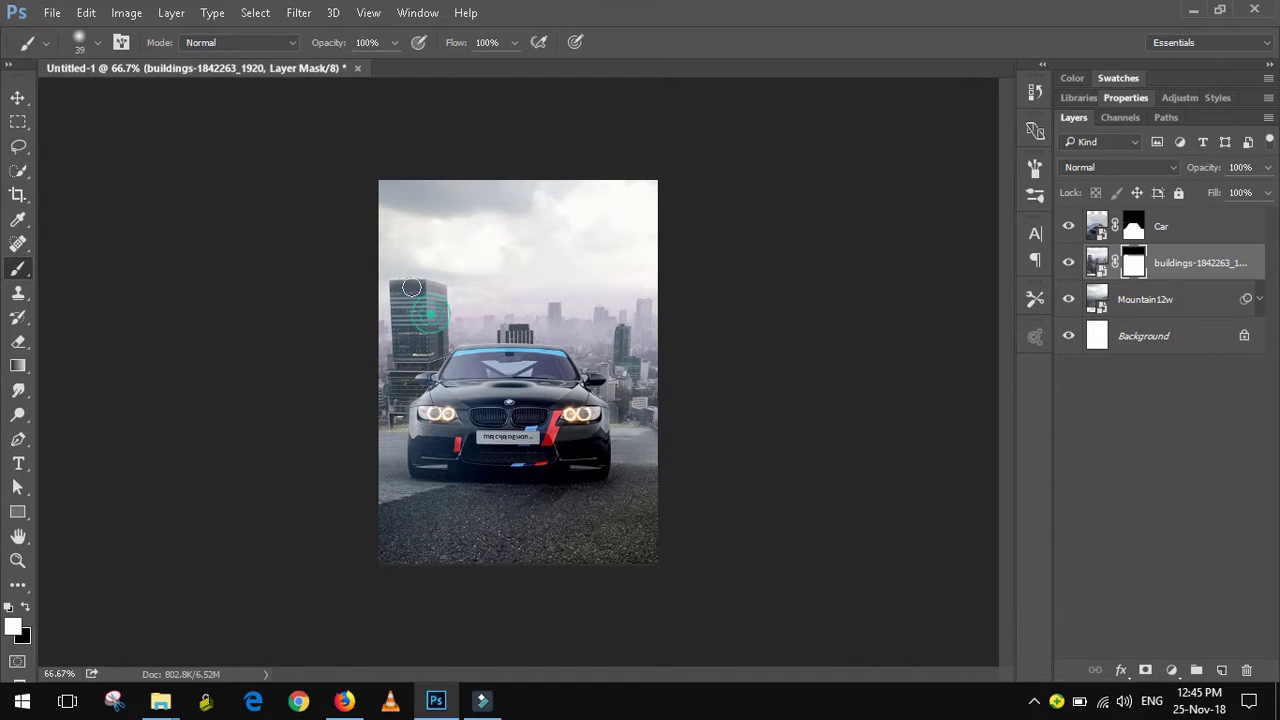
mouse_move(411, 288)
left_mouse_down()
mouse_move(410, 350)
mouse_move(412, 300)
mouse_move(412, 328)
mouse_move(410, 317)
left_mouse_up()
Zoom the poster composite to 100% actual size.
left_click(18, 560)
right_click(497, 303)
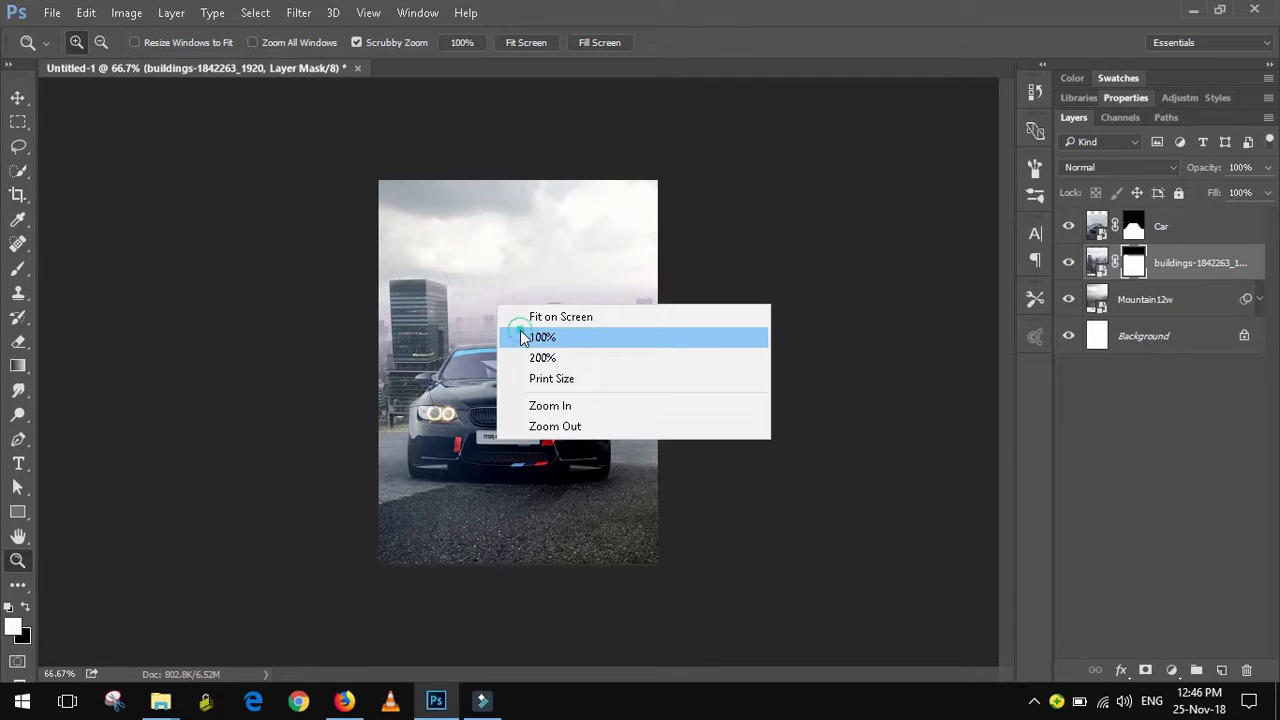
left_click(522, 336)
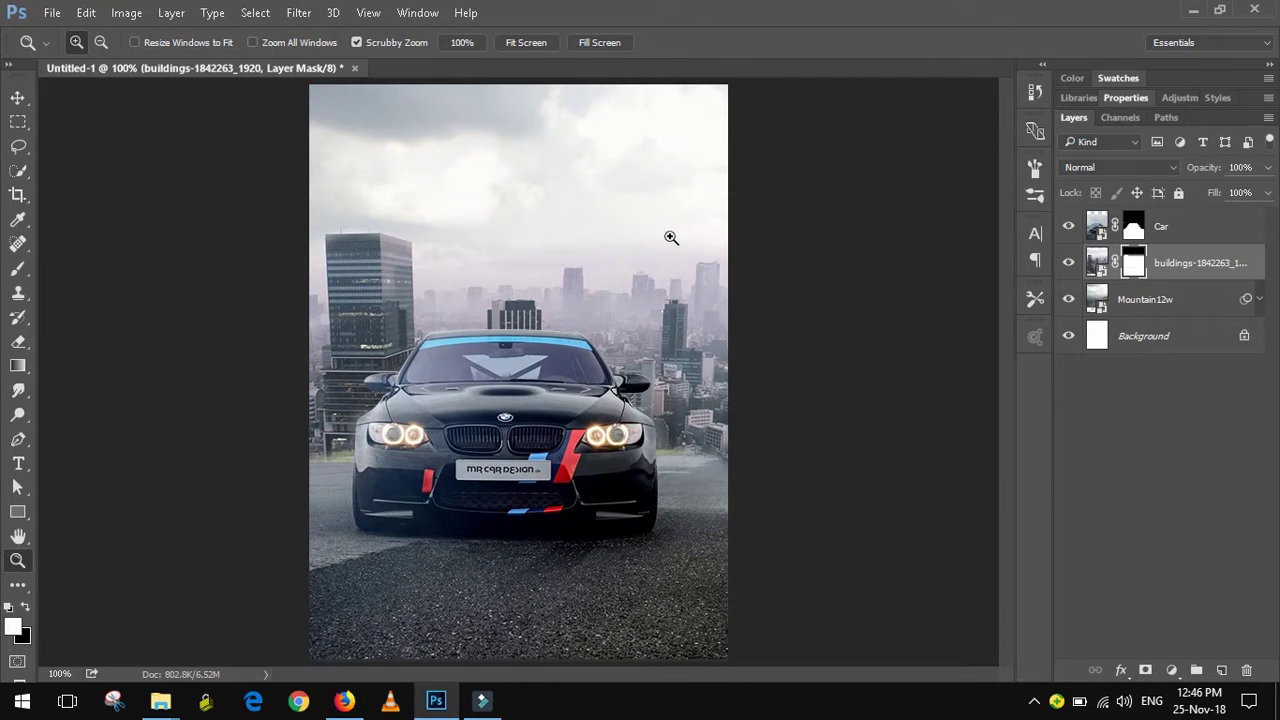
Use File > Open to load the man's photo from the Assets folder.
left_click(52, 13)
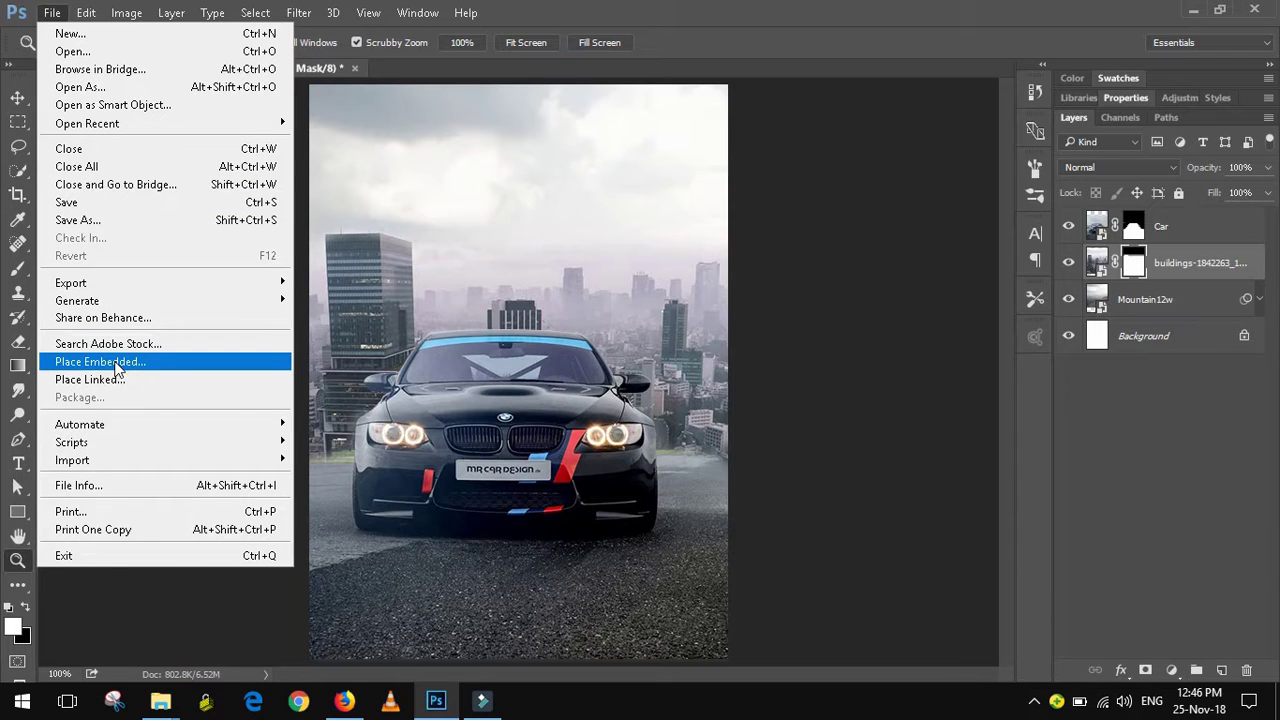
left_click(72, 51)
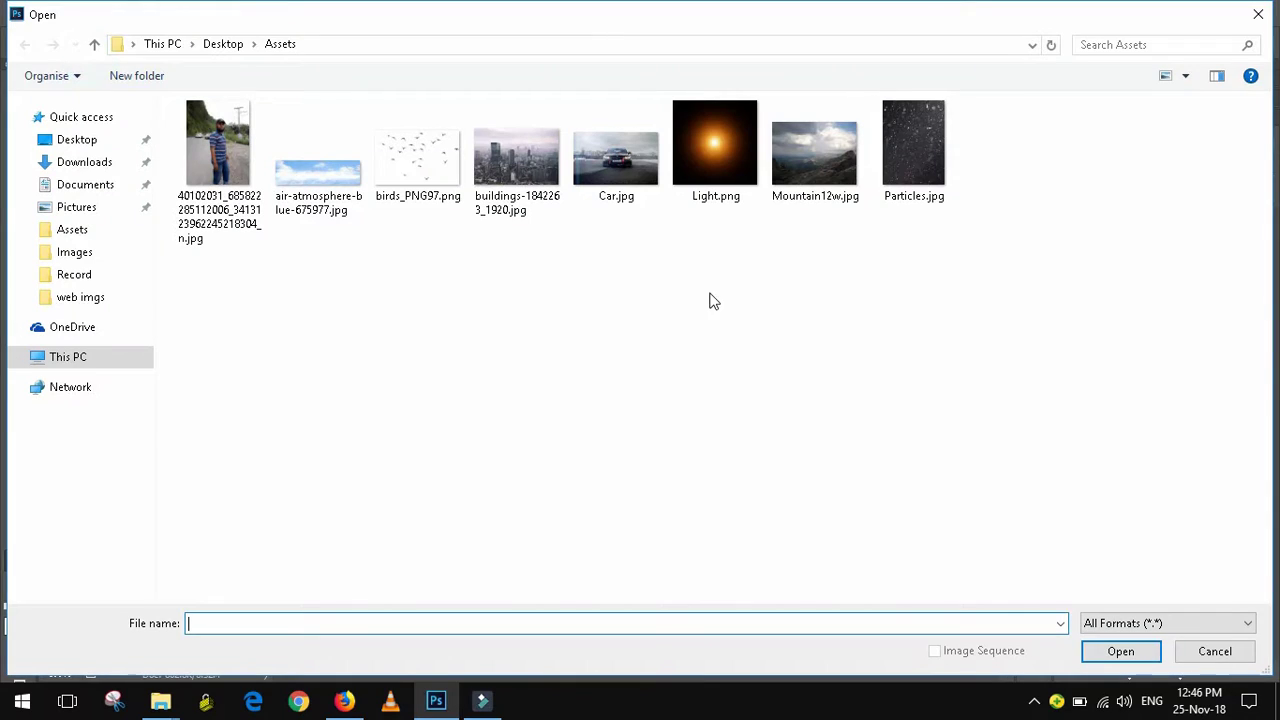
double_click(224, 152)
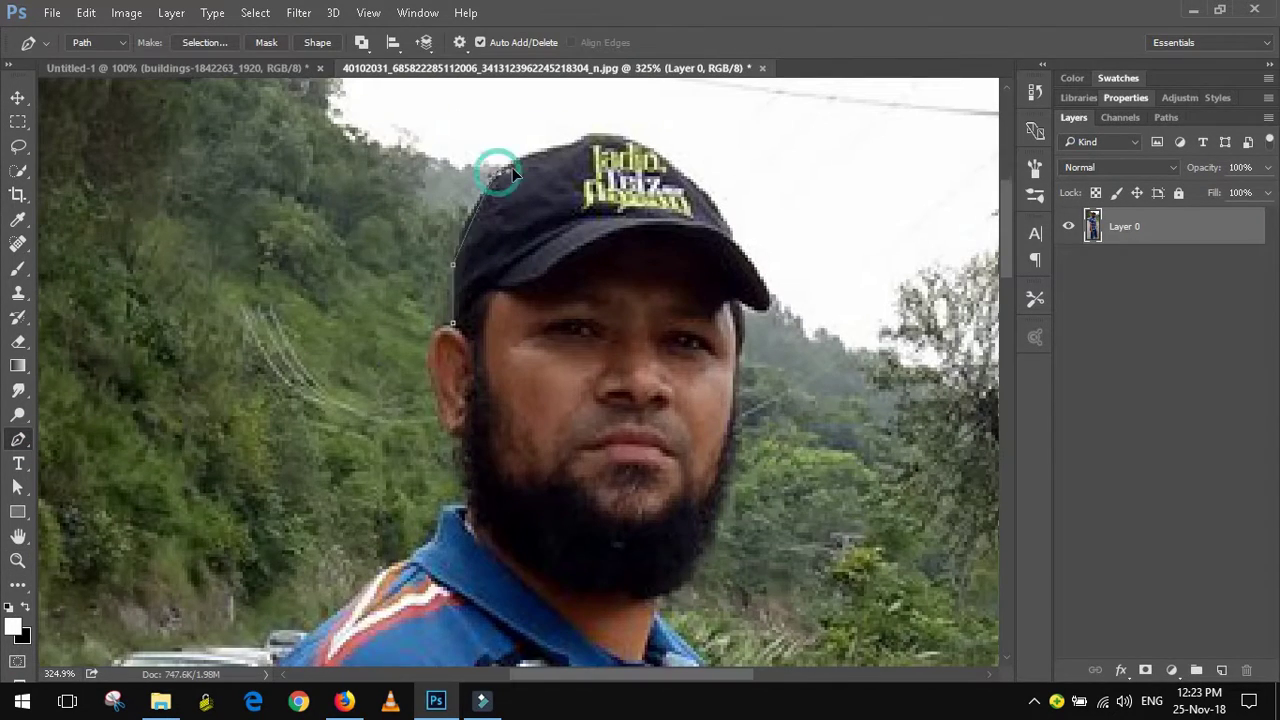
Trace a pen path around the man's cap up to the brim tip.
left_click(550, 148)
left_click(584, 133)
left_click(685, 172)
left_click(737, 241)
left_click(772, 290)
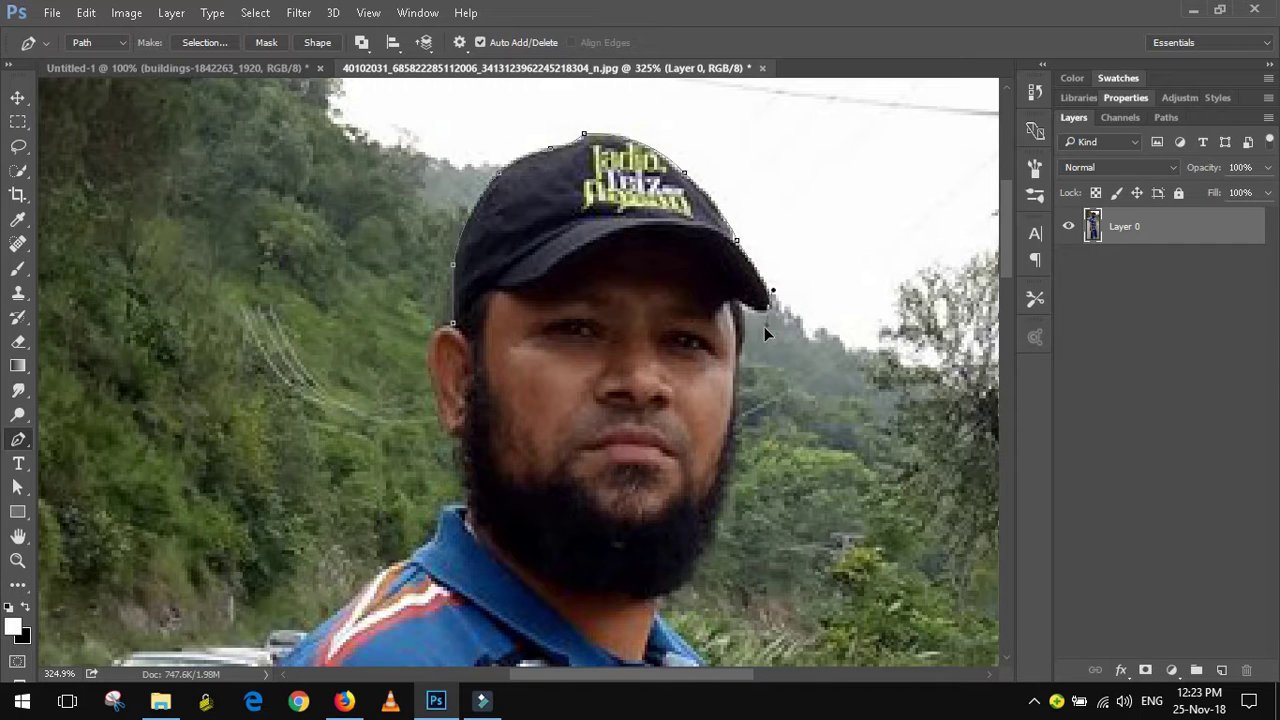
Continue the path down the jaw and around the beard, then pan down.
left_click(652, 577)
left_click(618, 595)
left_click_drag(593, 540, 433, 265)
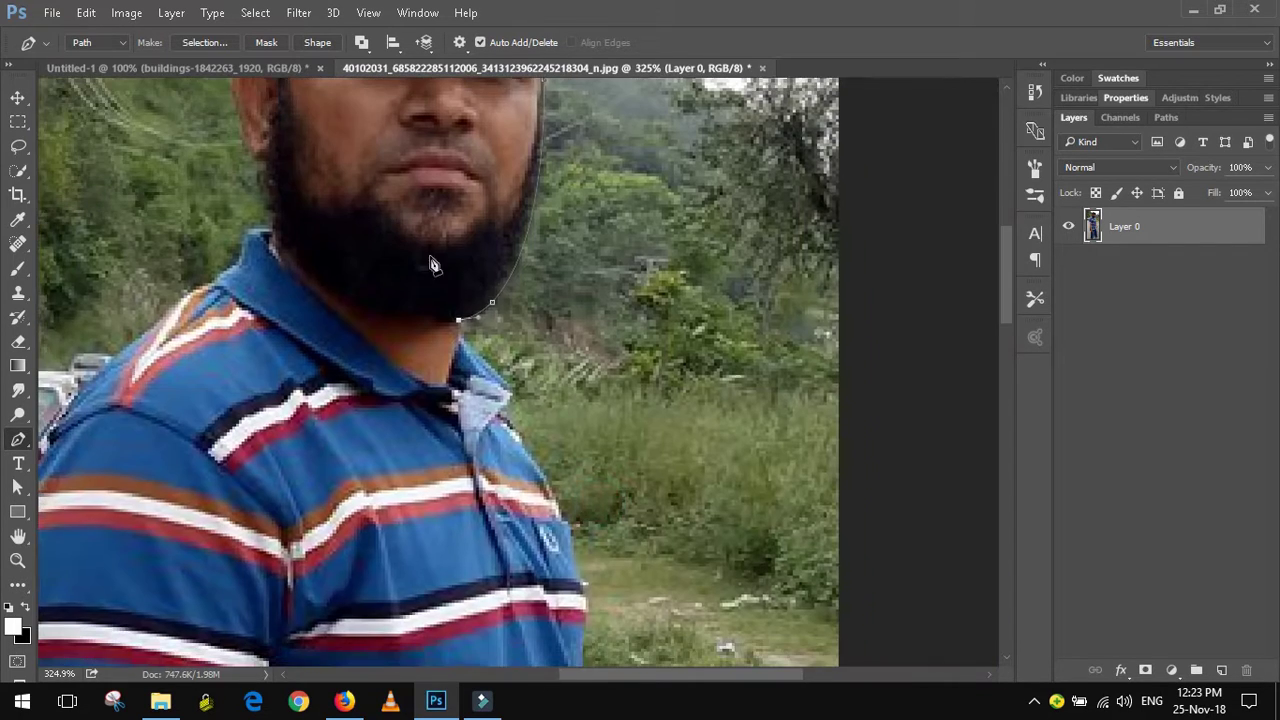
left_click_drag(577, 560, 475, 192)
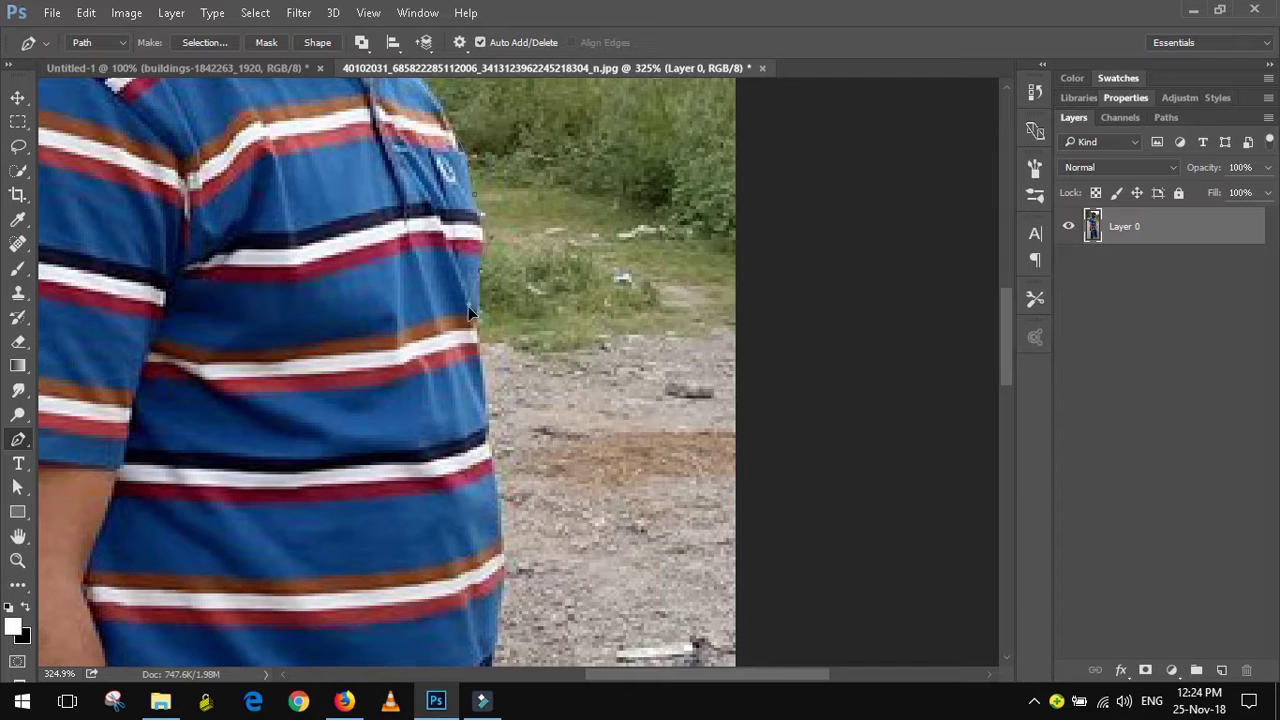
scroll(490, 380, "down", 3)
scroll(495, 400, "down", 2)
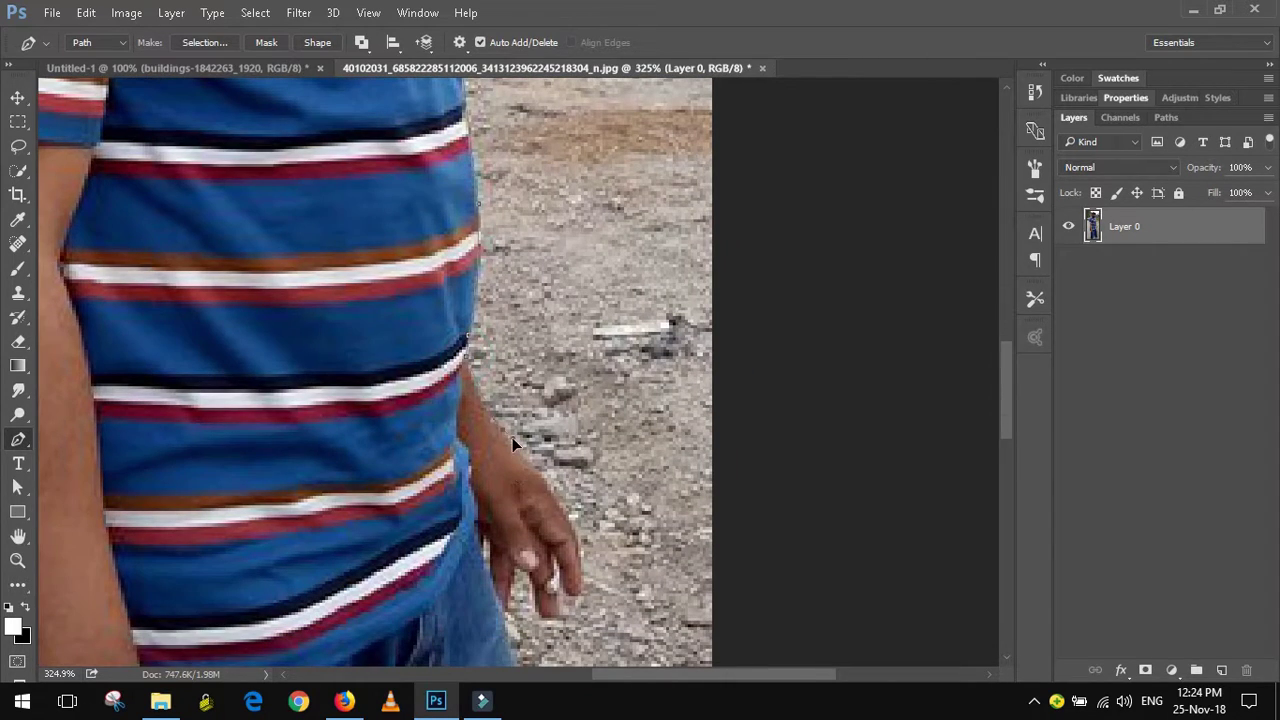
scroll(577, 530, "down", 4)
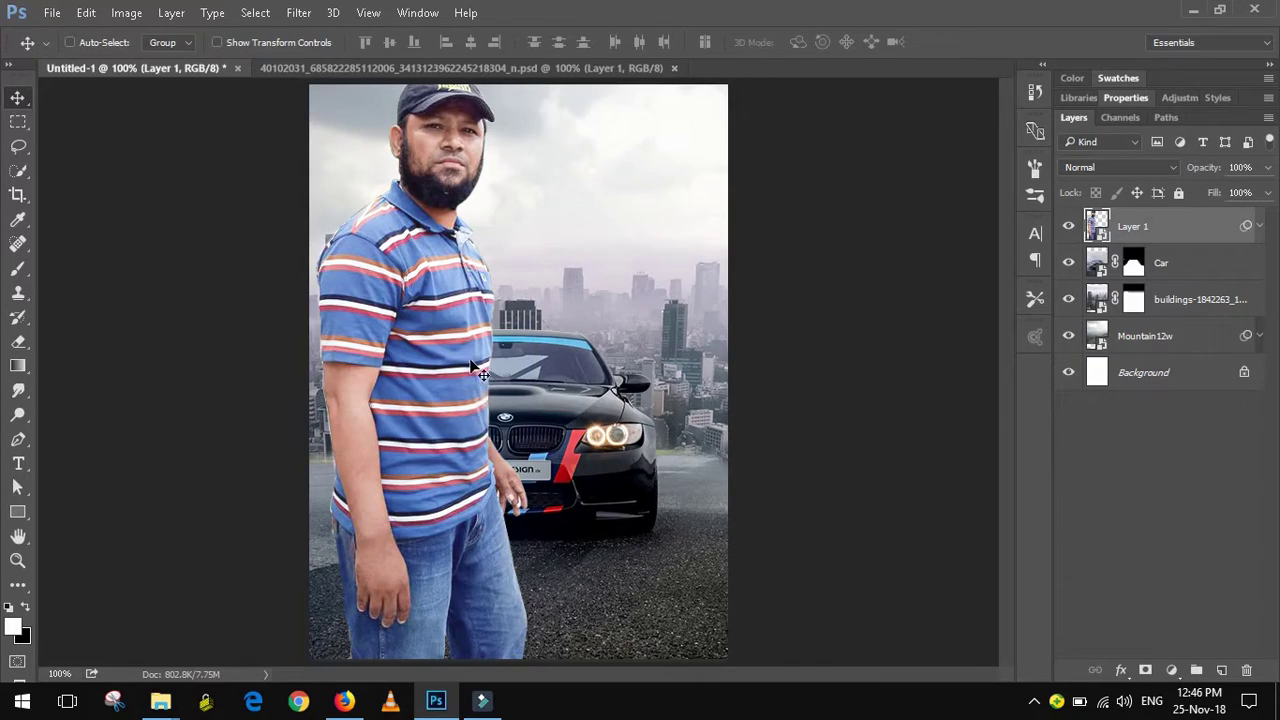
Nudge the man into place and scale him down with Free Transform.
left_click_drag(470, 365, 463, 383)
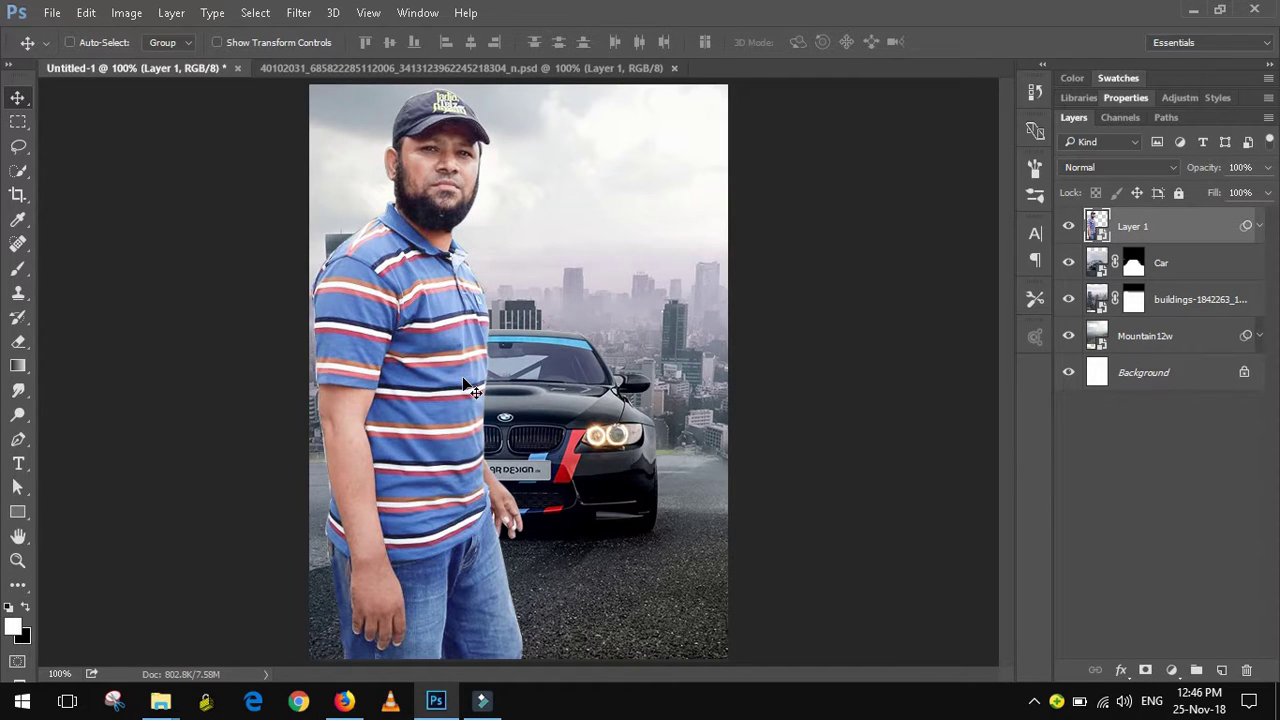
left_click_drag(465, 380, 470, 383)
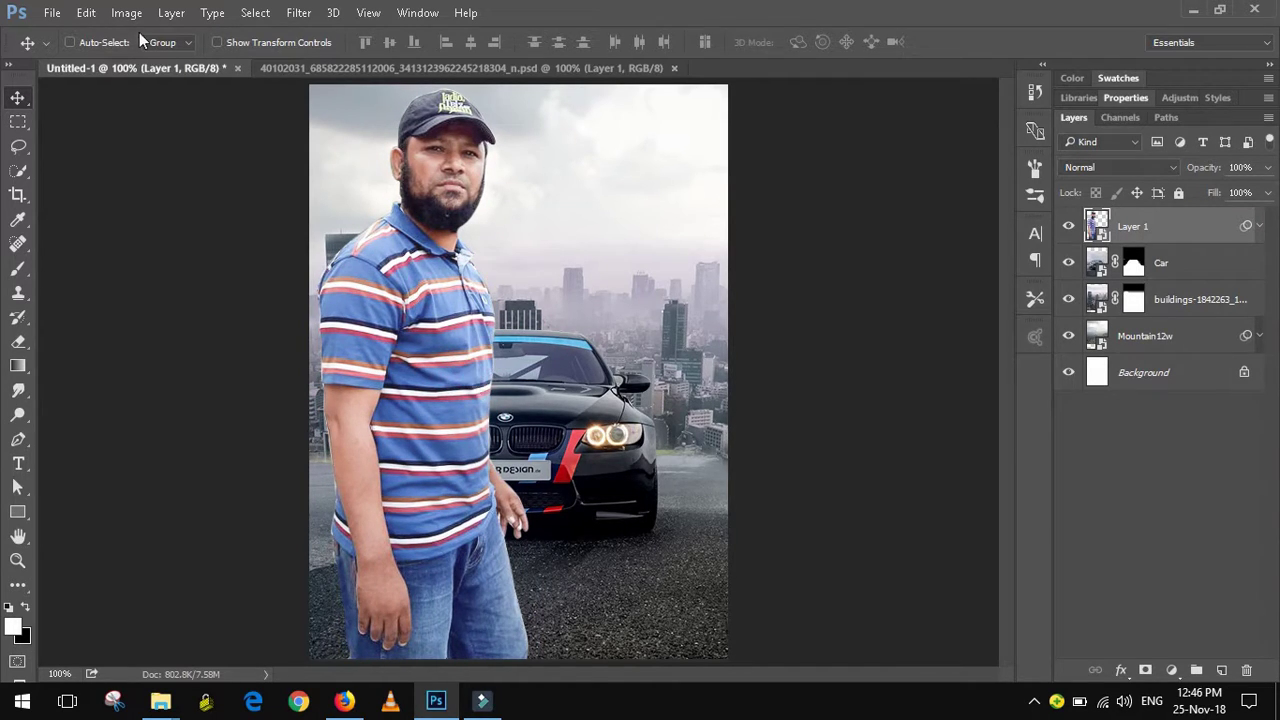
left_click(86, 12)
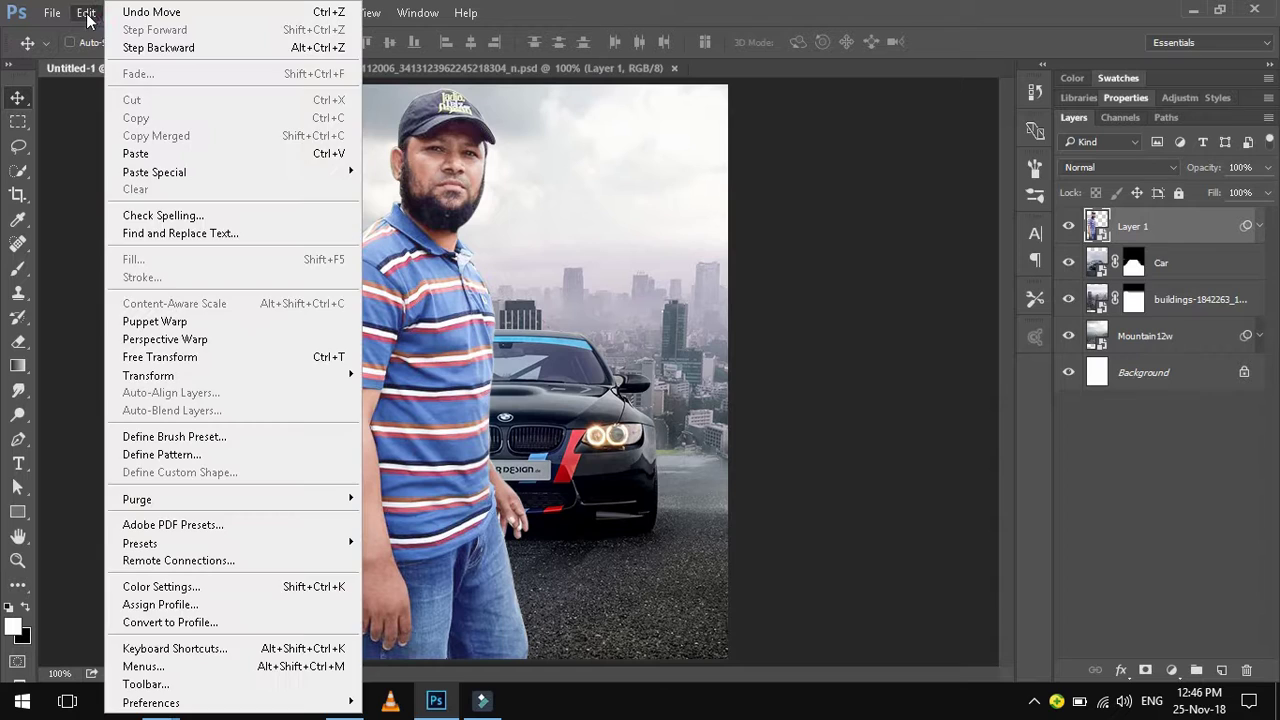
left_click(185, 358)
left_click(695, 293)
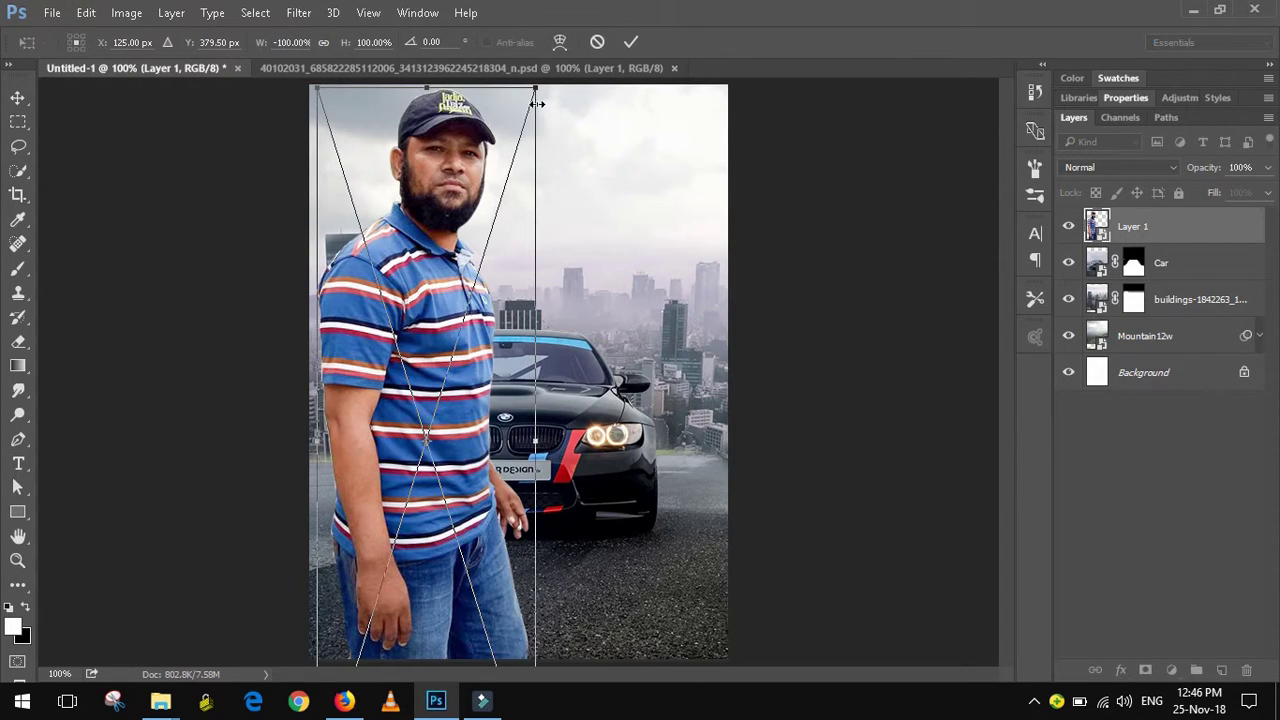
mouse_move(537, 88)
left_mouse_down()
mouse_move(508, 131)
mouse_move(519, 133)
left_mouse_up()
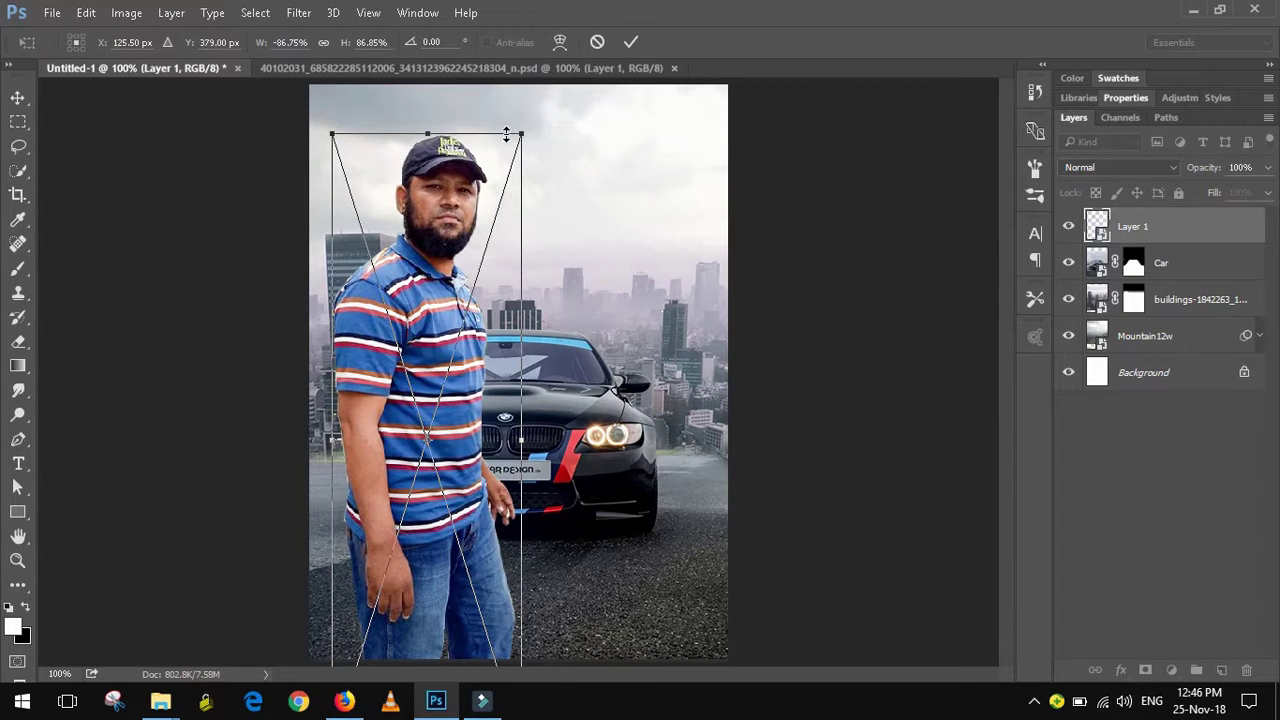
Flip the man horizontally, move him to the right edge, and commit.
right_click(457, 340)
left_click(547, 597)
mouse_move(488, 503)
left_mouse_down()
mouse_move(697, 497)
mouse_move(735, 517)
left_mouse_up()
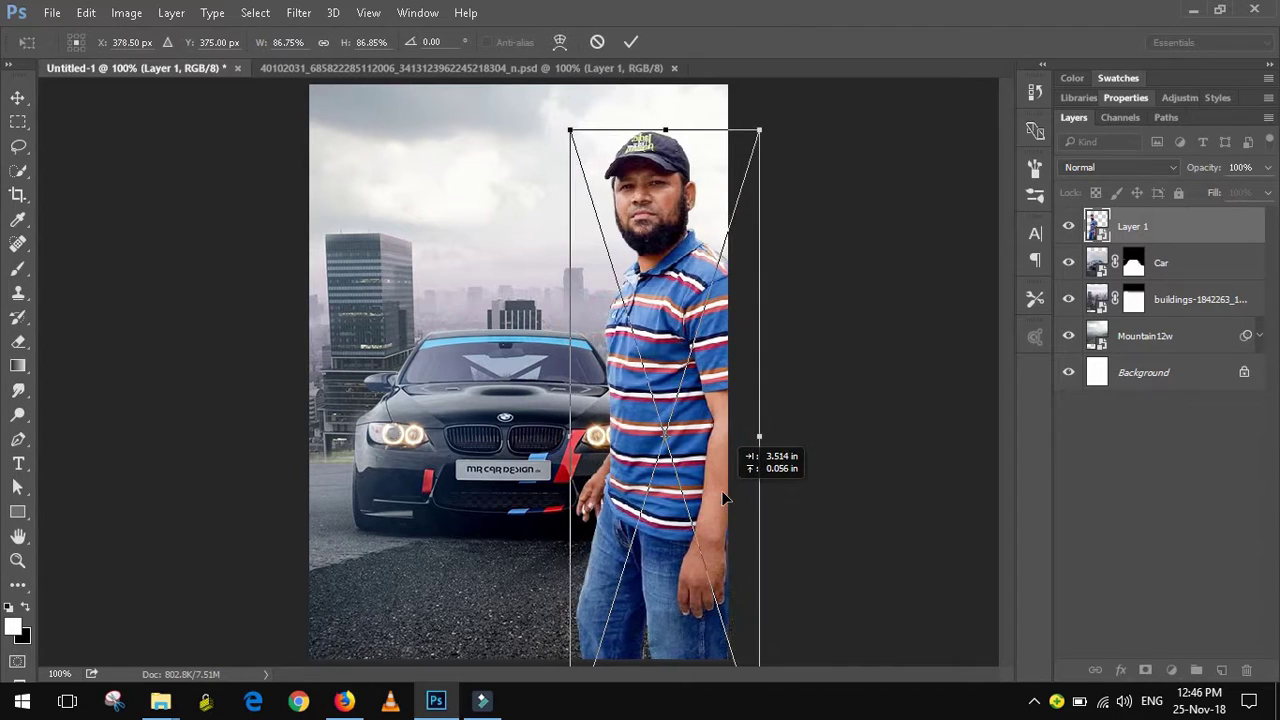
left_click_drag(735, 517, 700, 515)
left_click(631, 42)
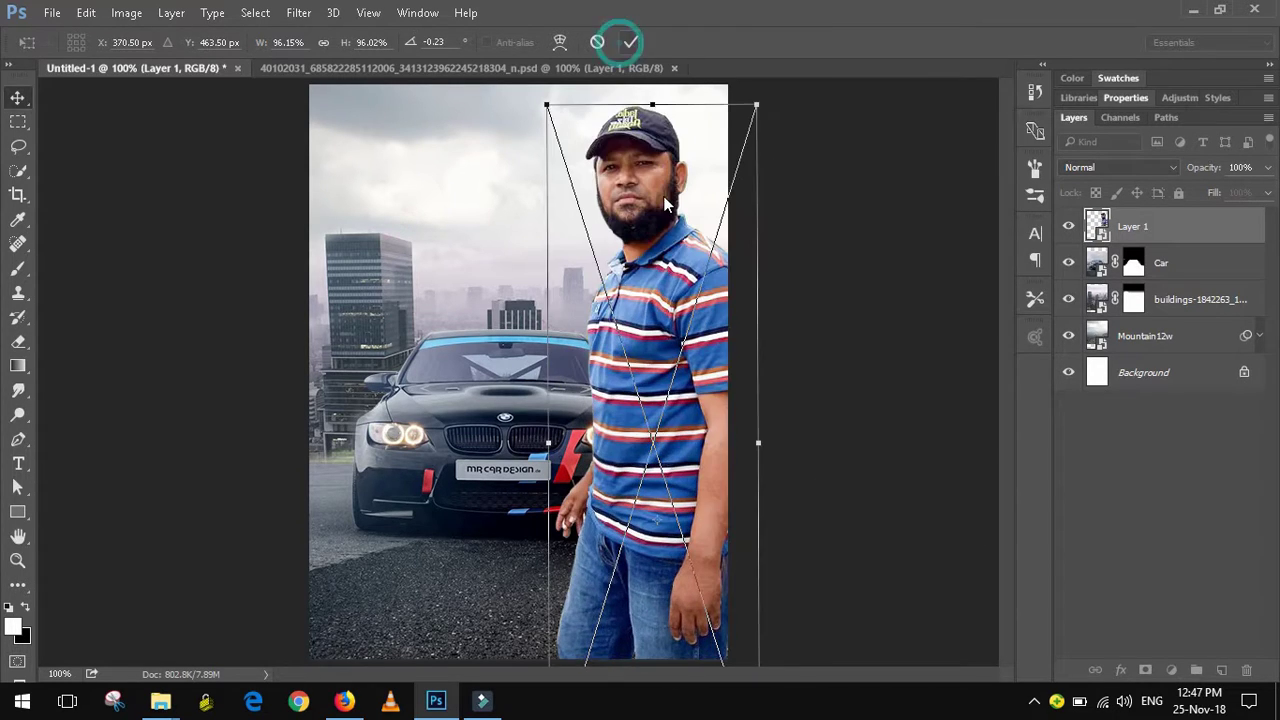
mouse_move(648, 332)
left_mouse_down()
mouse_move(633, 340)
mouse_move(648, 344)
left_mouse_up()
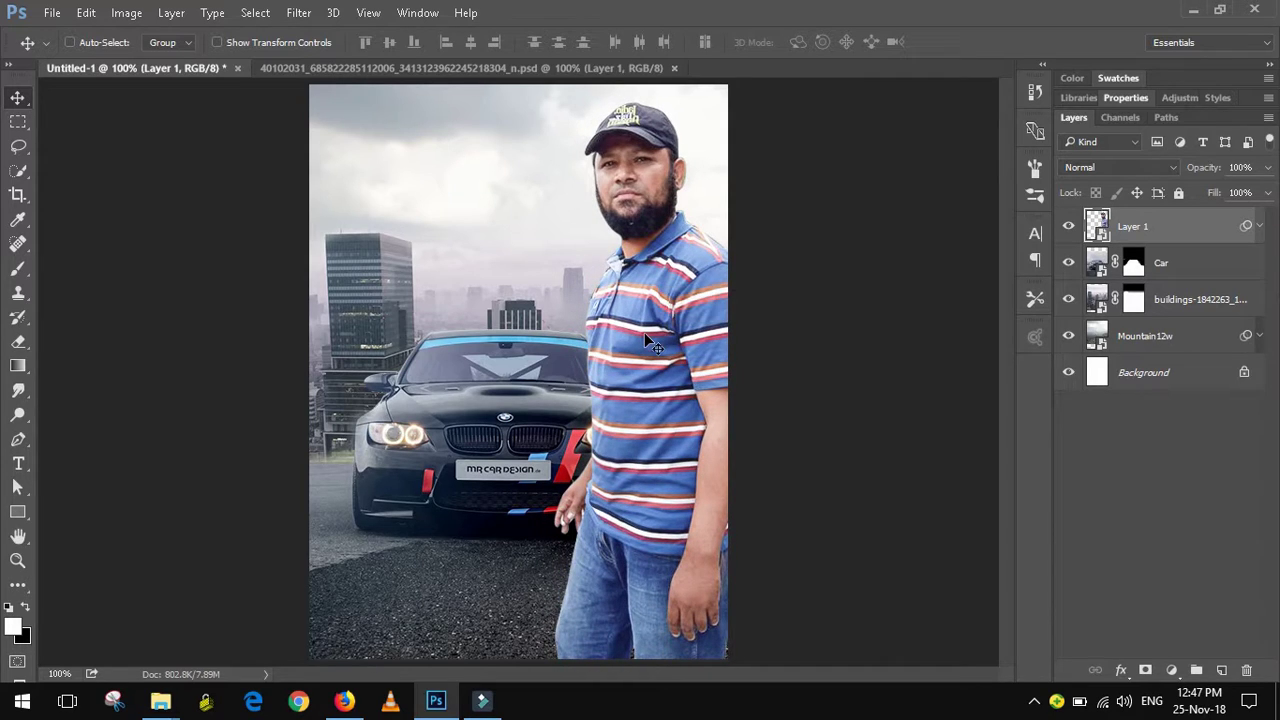
left_click(1170, 270)
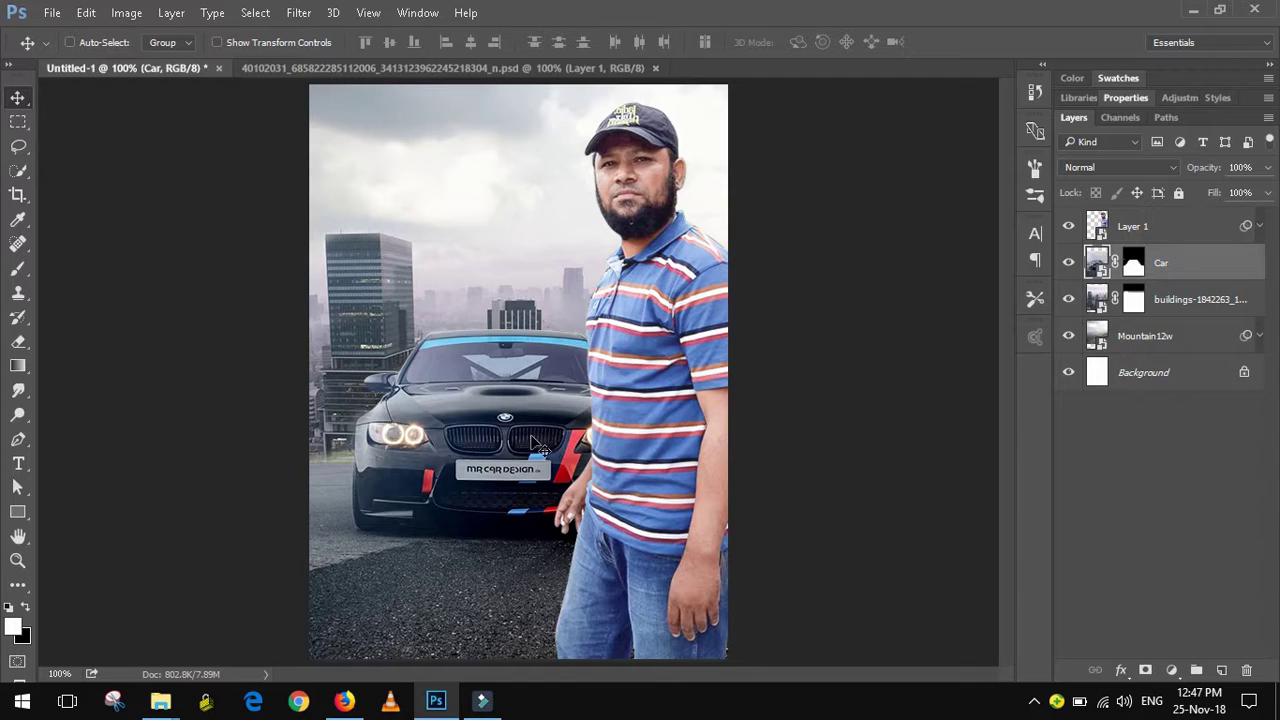
Move the car left, scale it to about 92.6%, and commit the transform.
left_click_drag(532, 438, 506, 438)
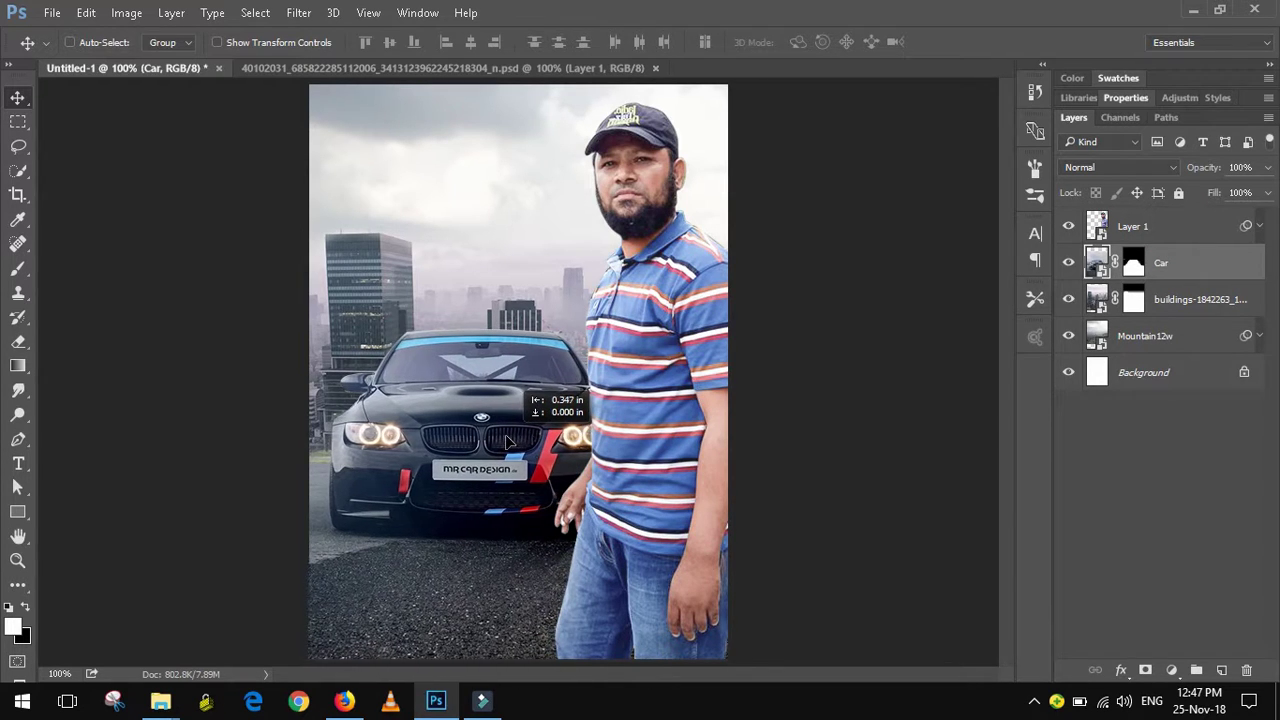
left_click_drag(511, 440, 506, 441)
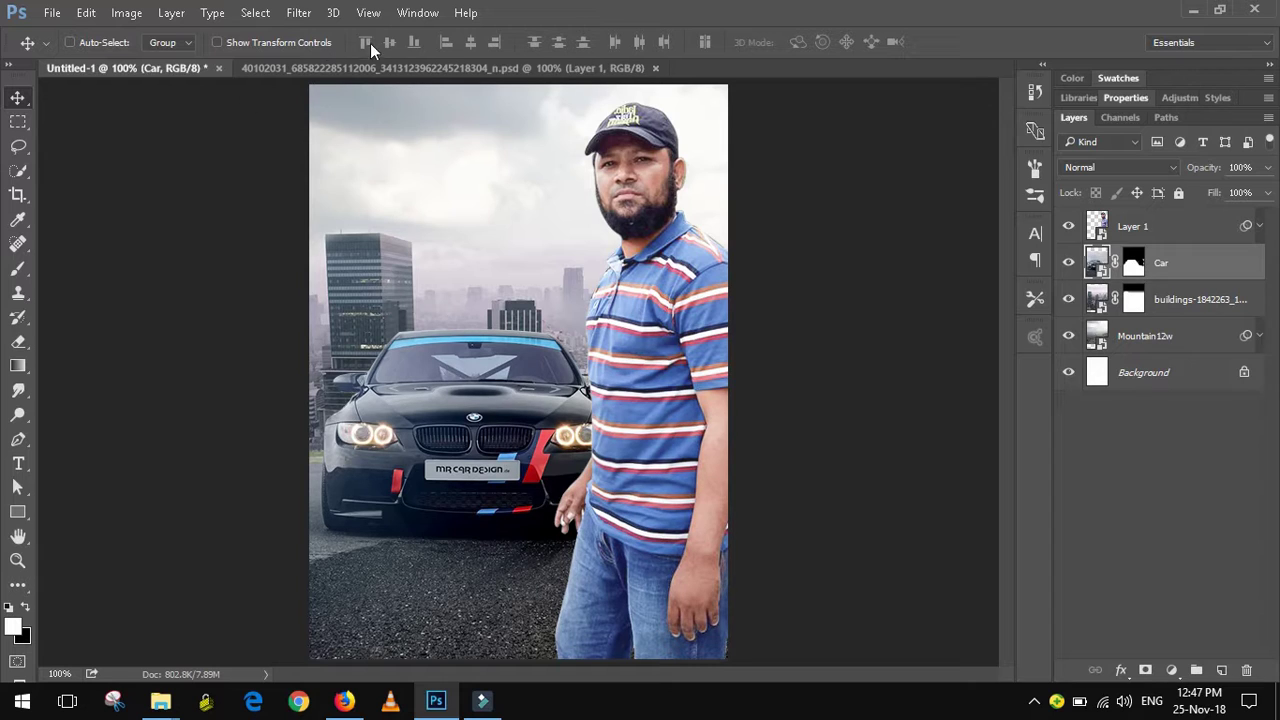
left_click(218, 42)
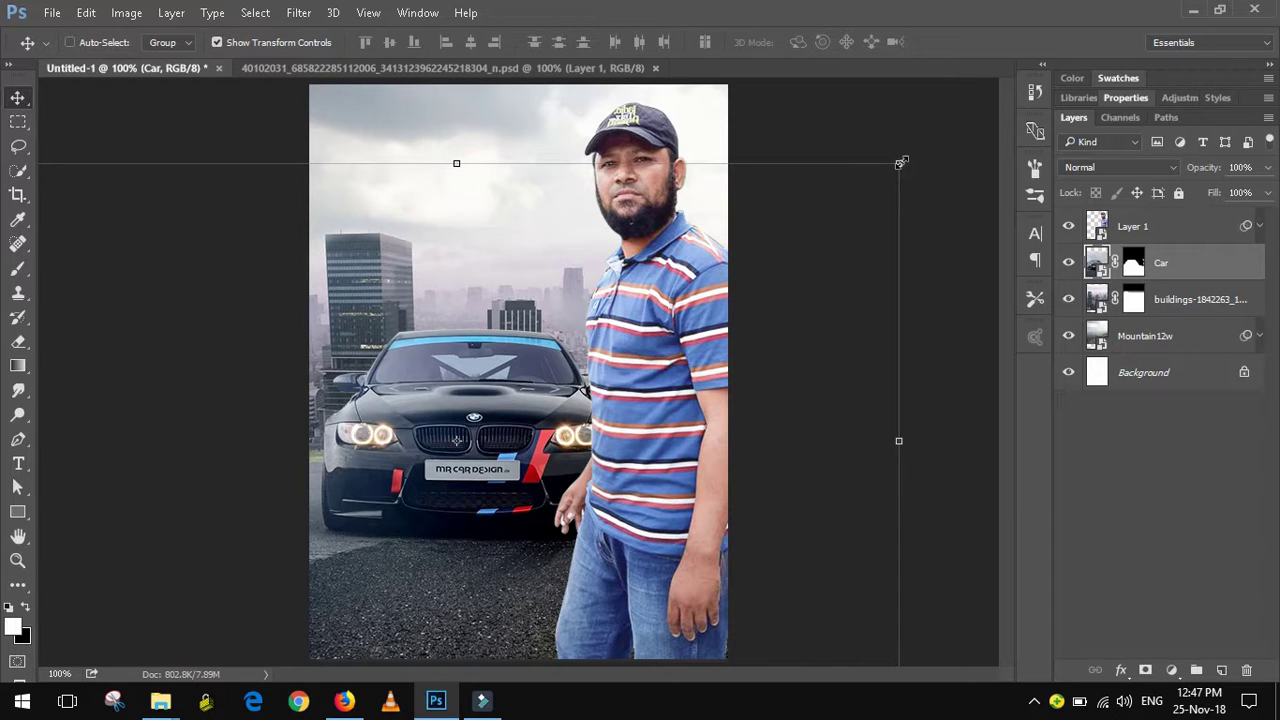
left_click_drag(900, 162, 833, 205)
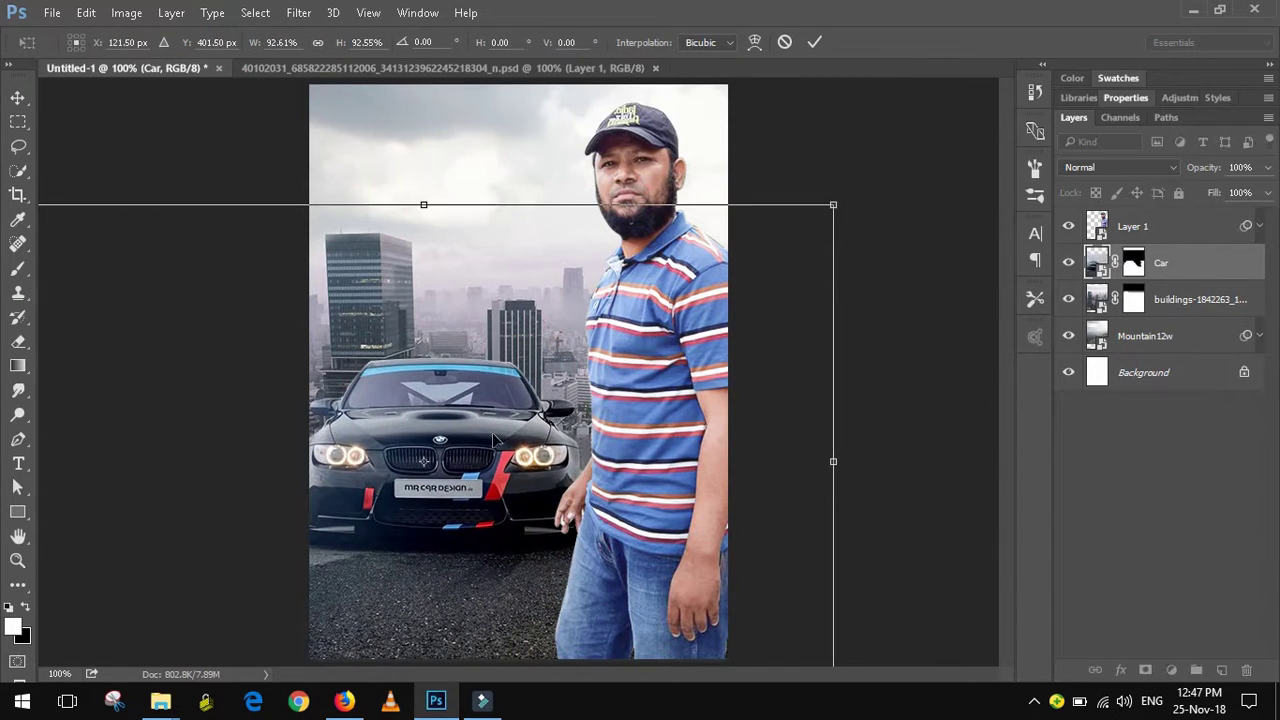
left_click_drag(493, 440, 500, 421)
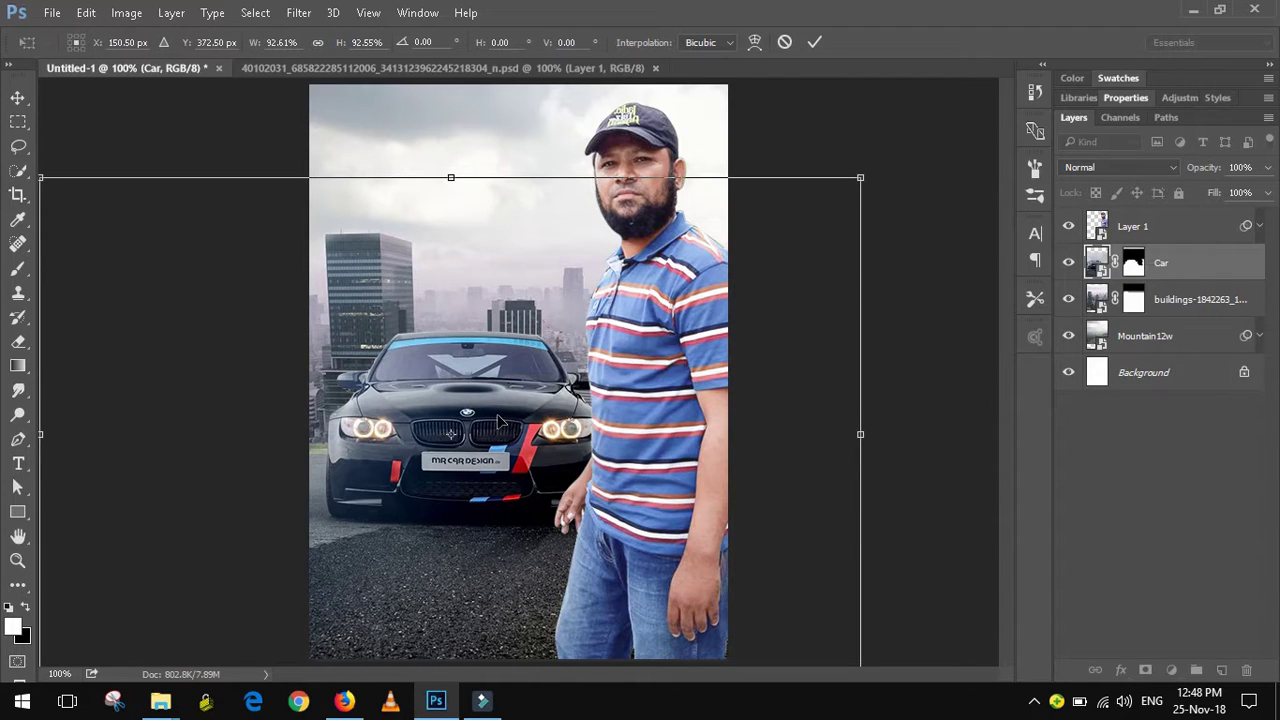
left_click(17, 98)
left_click(578, 281)
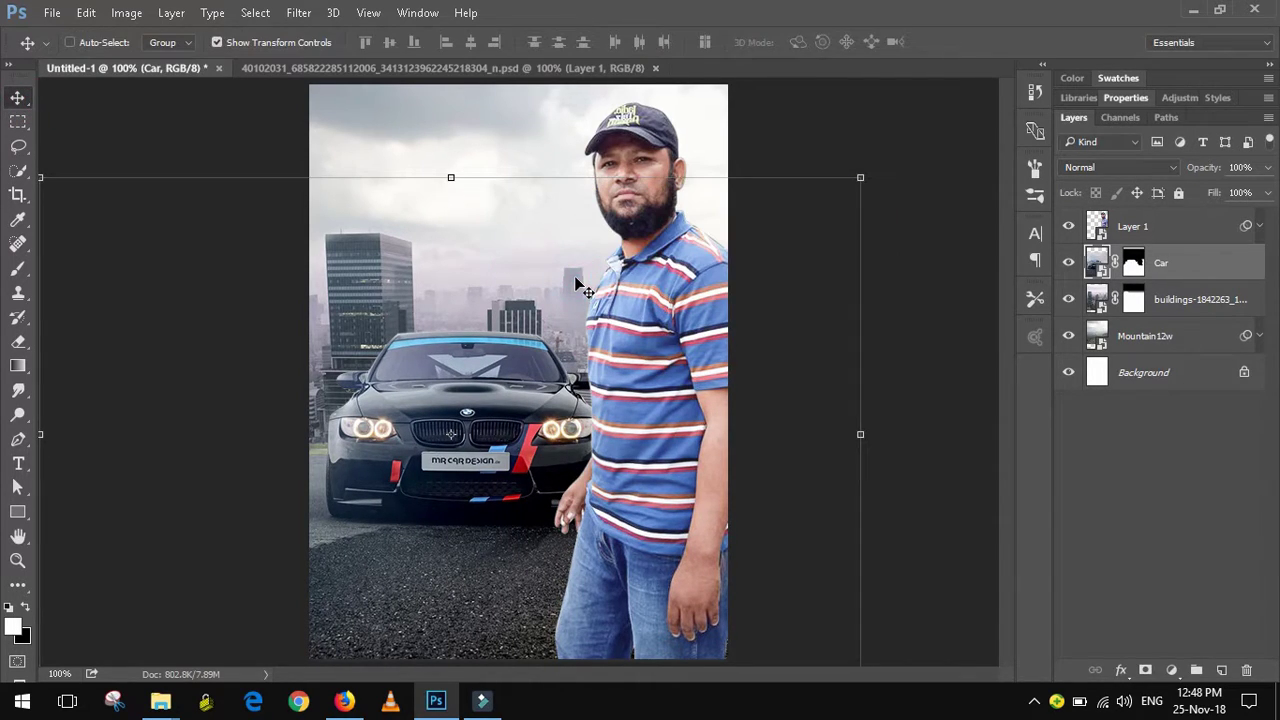
left_click(217, 43)
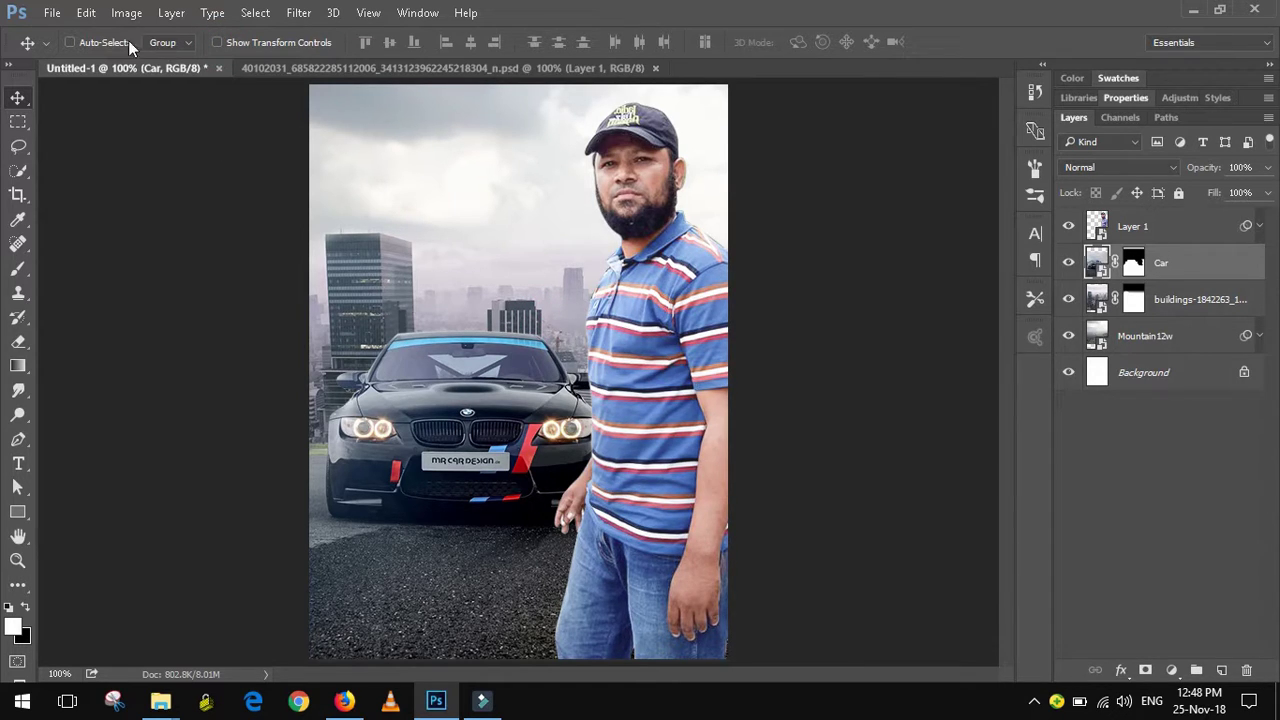
left_click(50, 14)
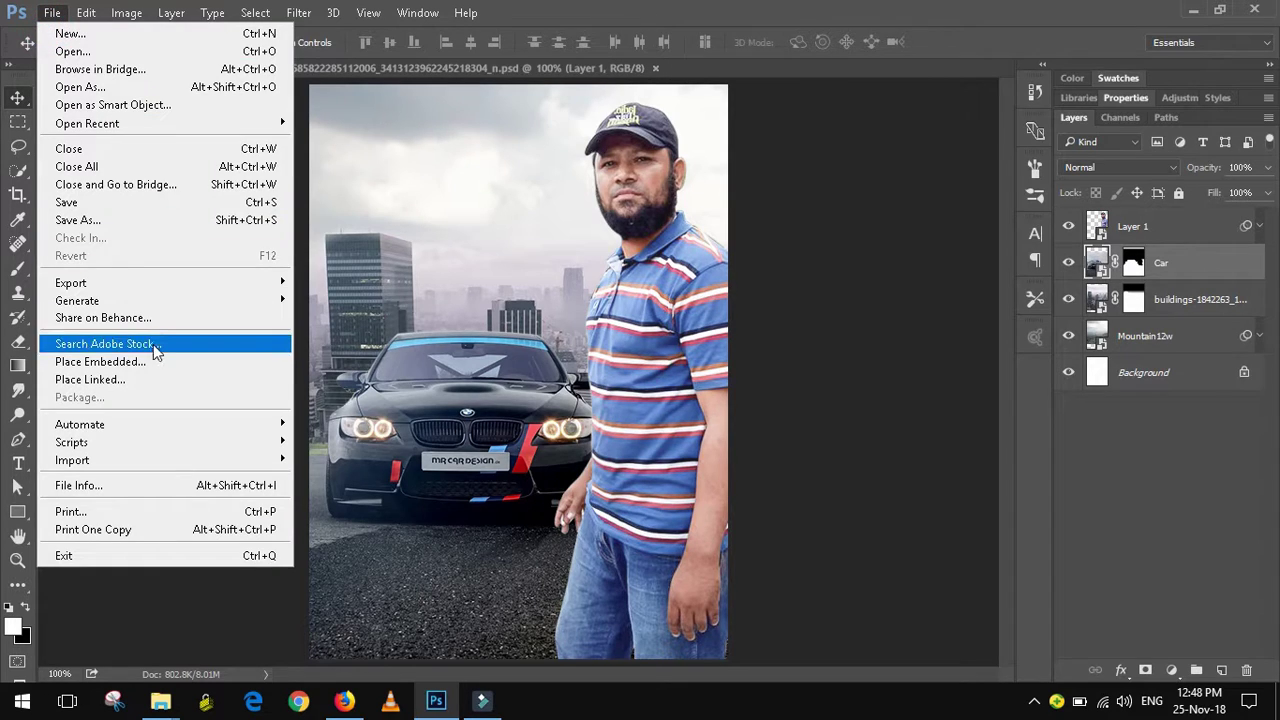
Place the air-atmosphere-blue sky image above the man at the poster's bottom.
left_click(152, 358)
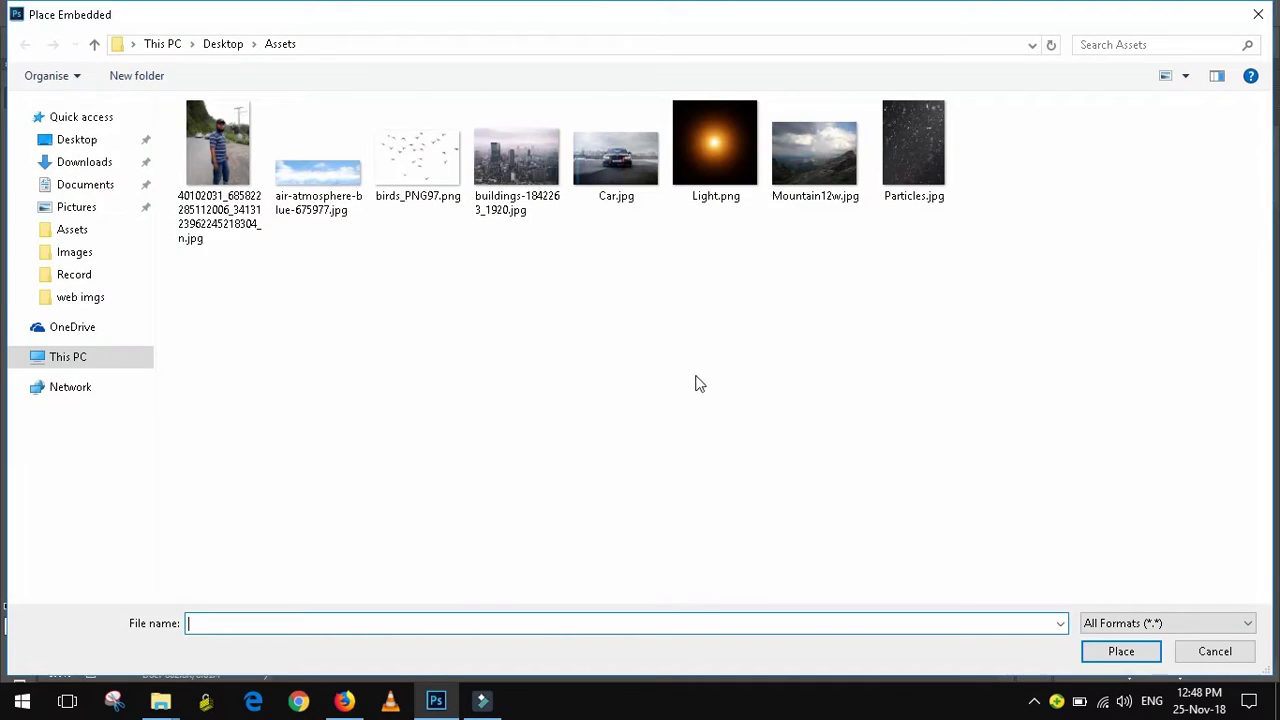
left_click(347, 173)
double_click(347, 173)
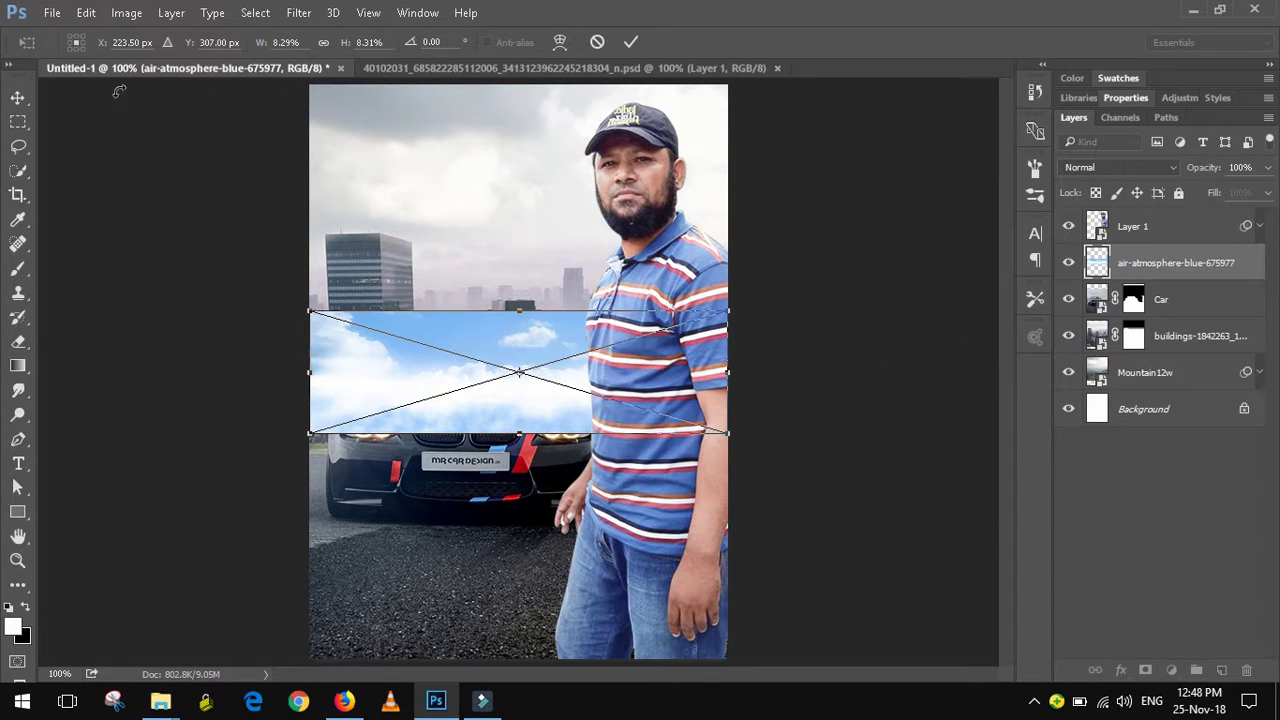
left_click(18, 97)
left_click(590, 277)
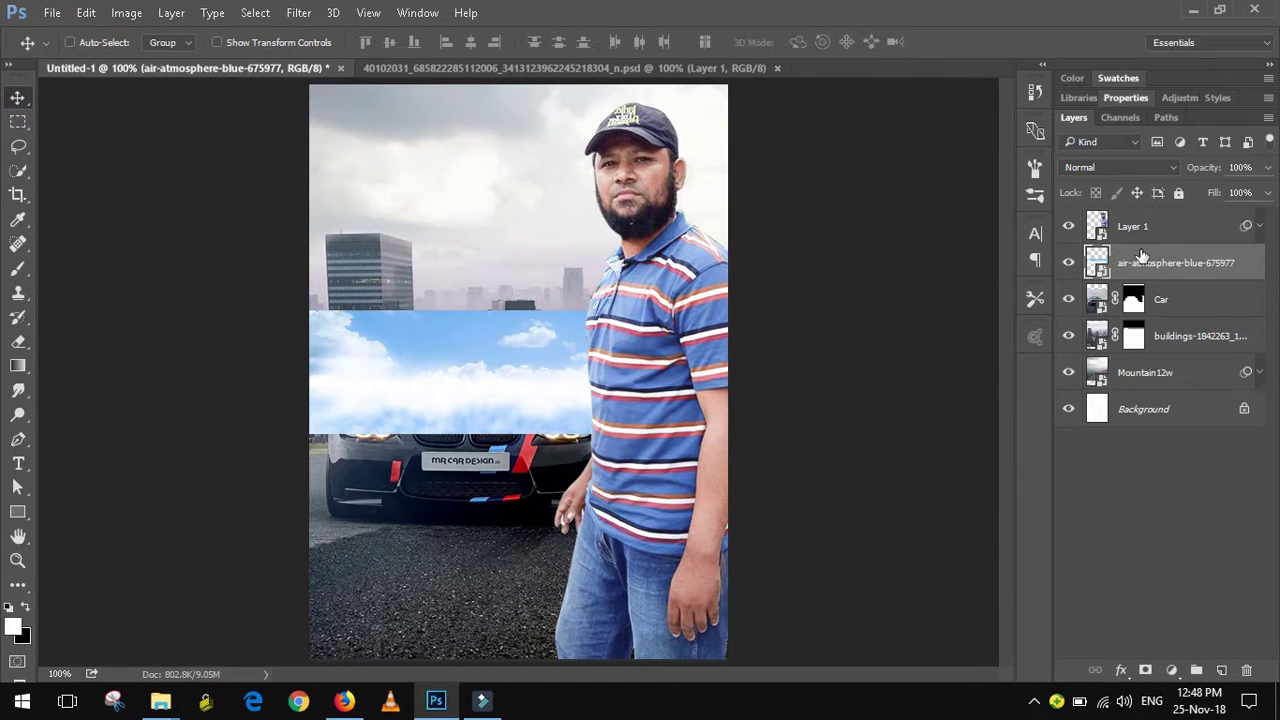
left_click_drag(1142, 258, 1138, 222)
left_click_drag(570, 414, 569, 614)
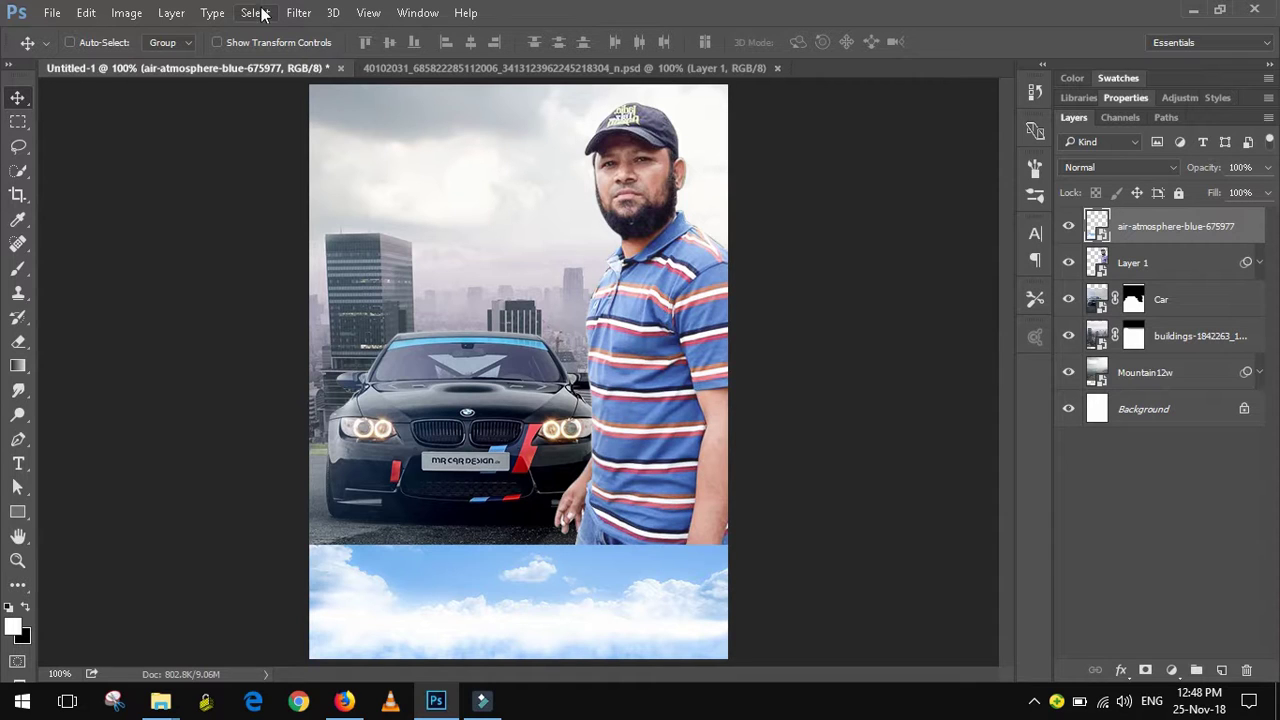
Flip the sky image vertically with Free Transform and commit.
key("ctrl+t")
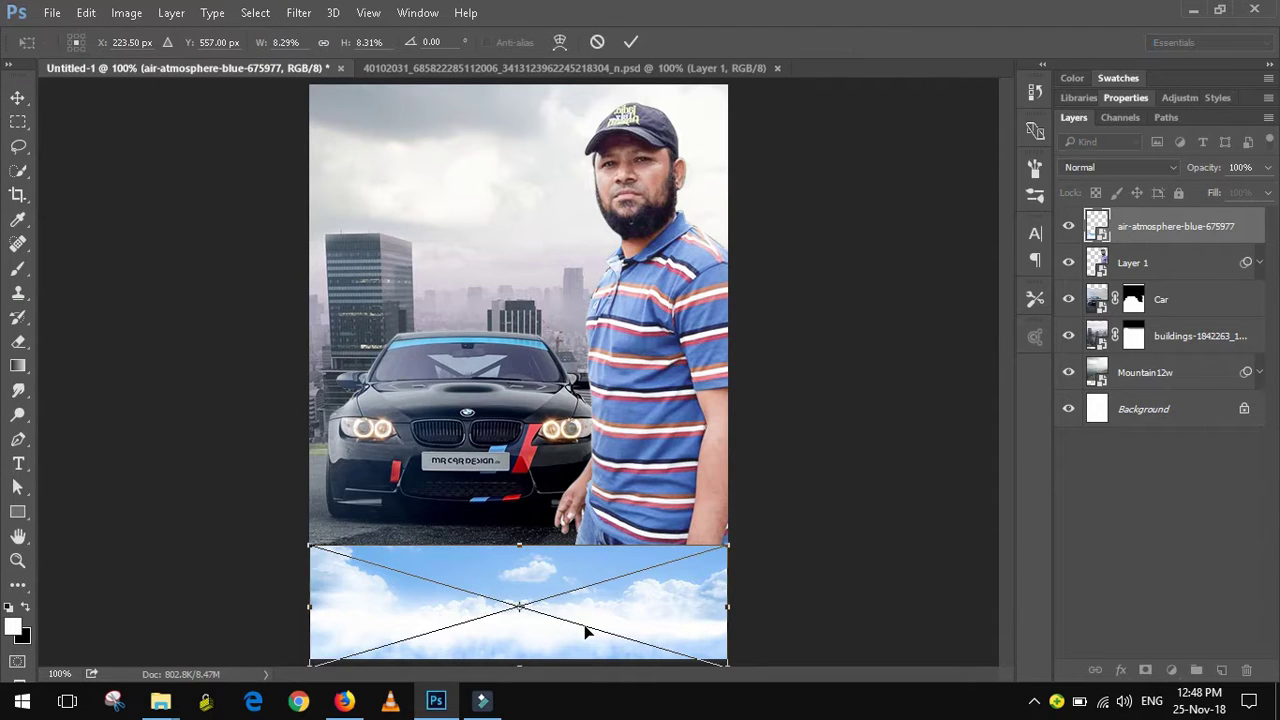
right_click(586, 630)
left_click(617, 613)
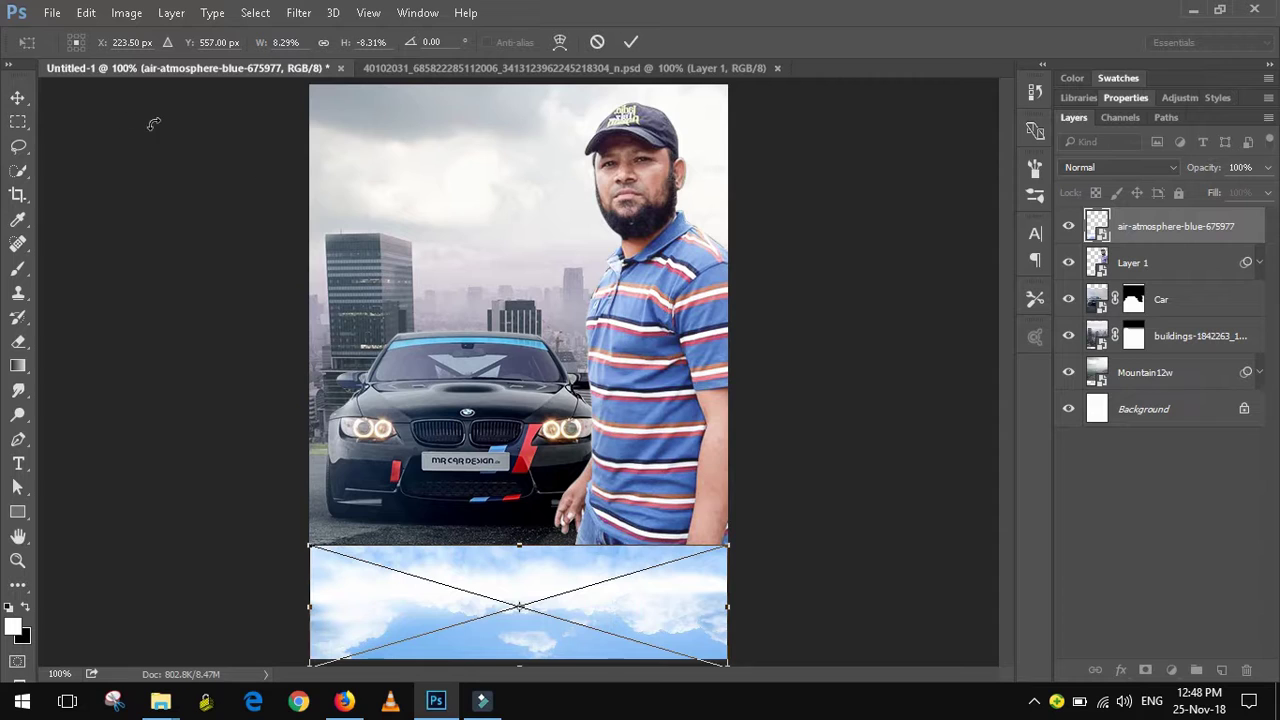
left_click(22, 99)
left_click(596, 278)
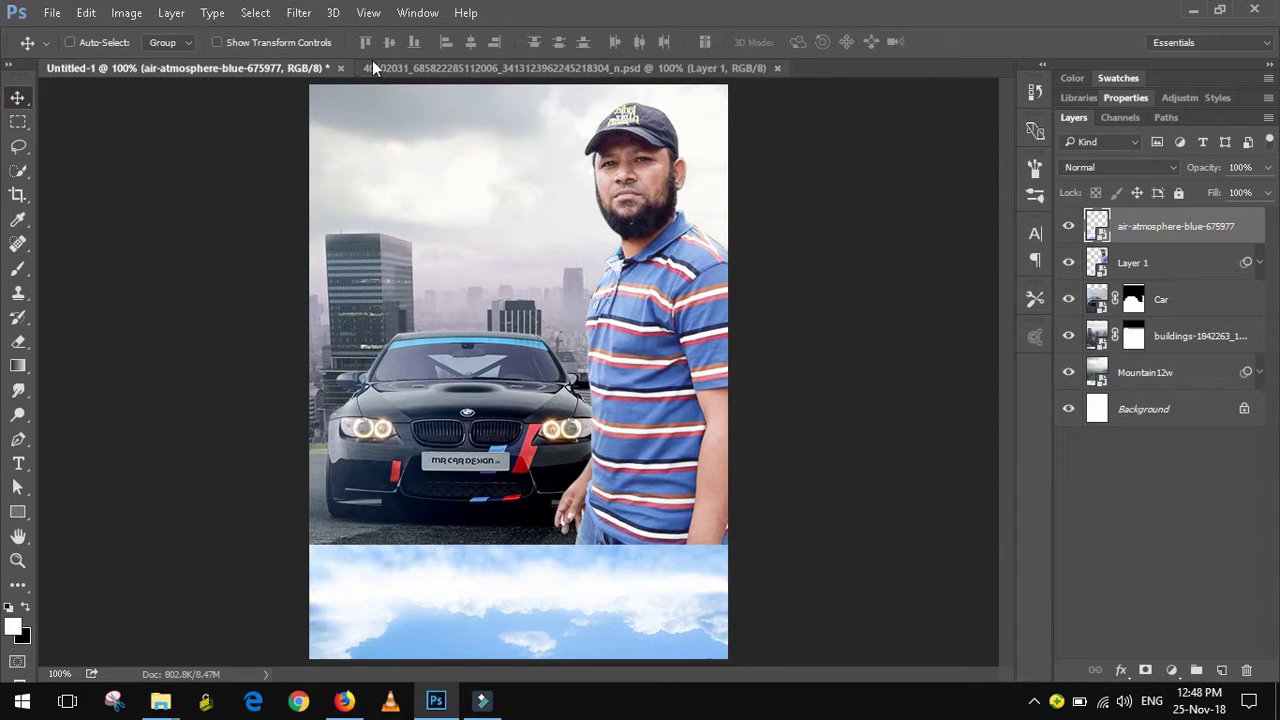
left_click(298, 13)
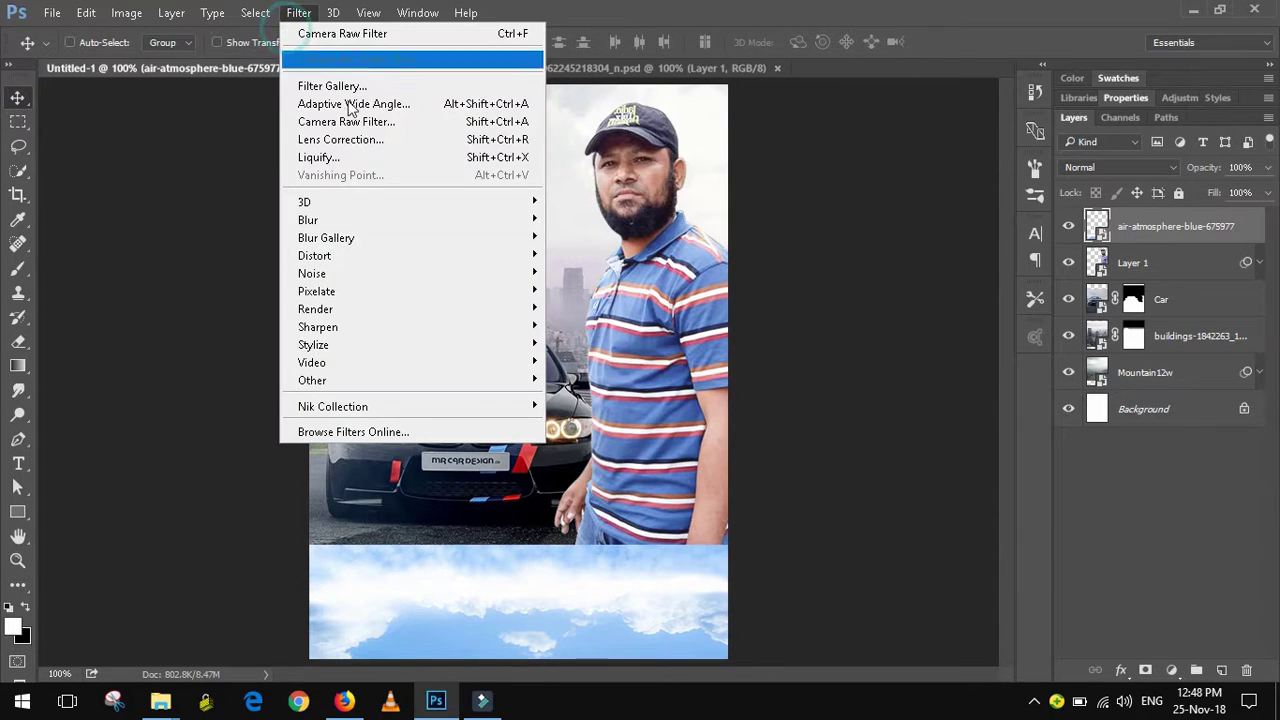
Apply a 49.8 px Gaussian Blur to the cloud layer and lower its opacity to 91%.
left_click(382, 220)
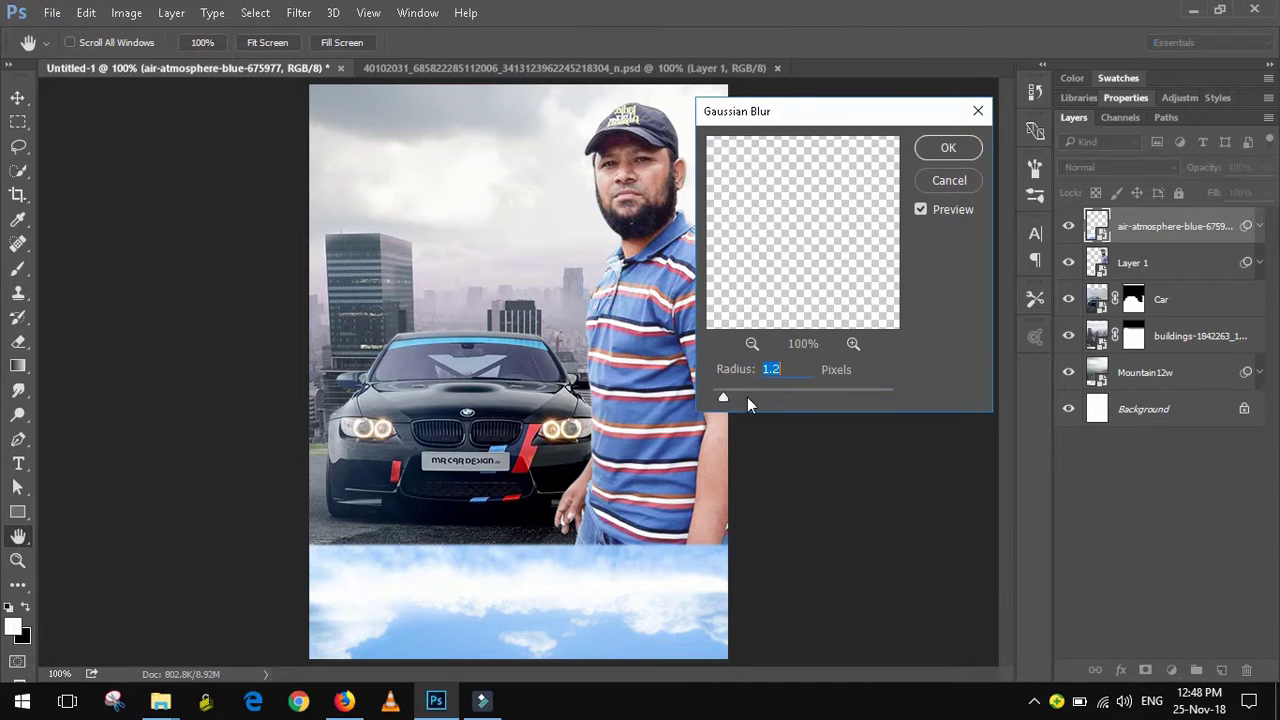
left_click_drag(724, 397, 812, 397)
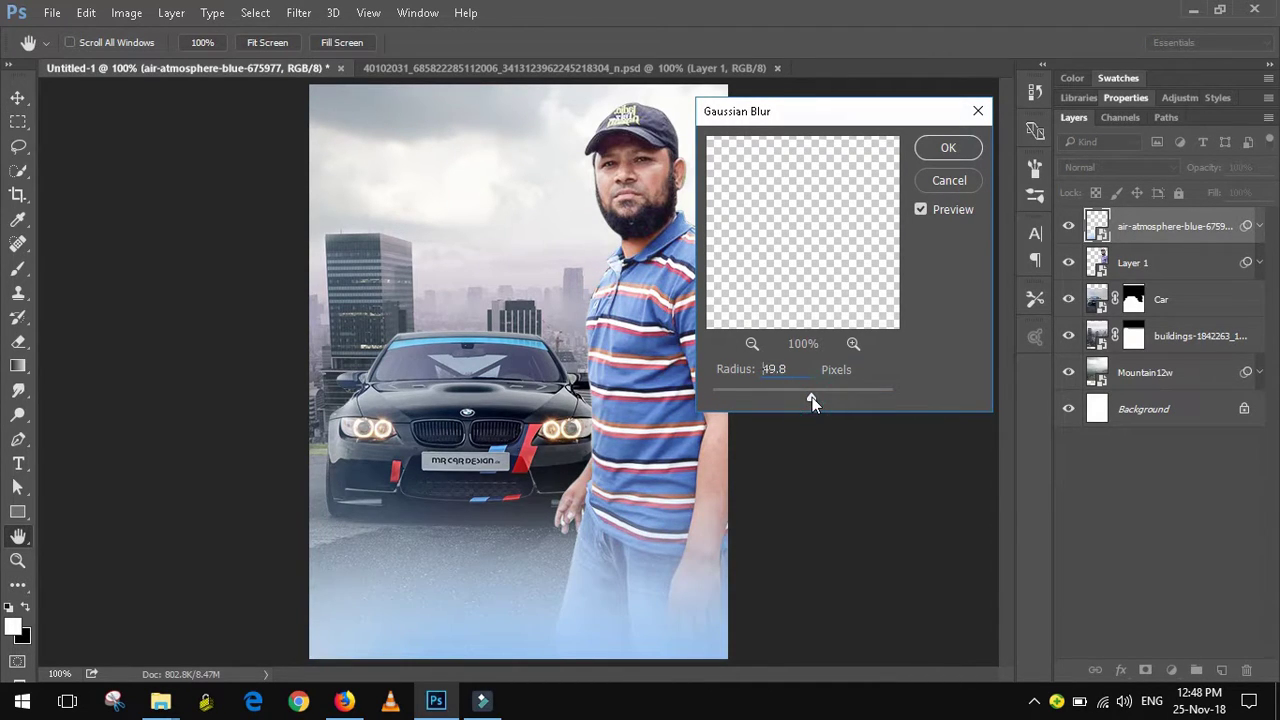
left_click(956, 154)
left_click(1268, 168)
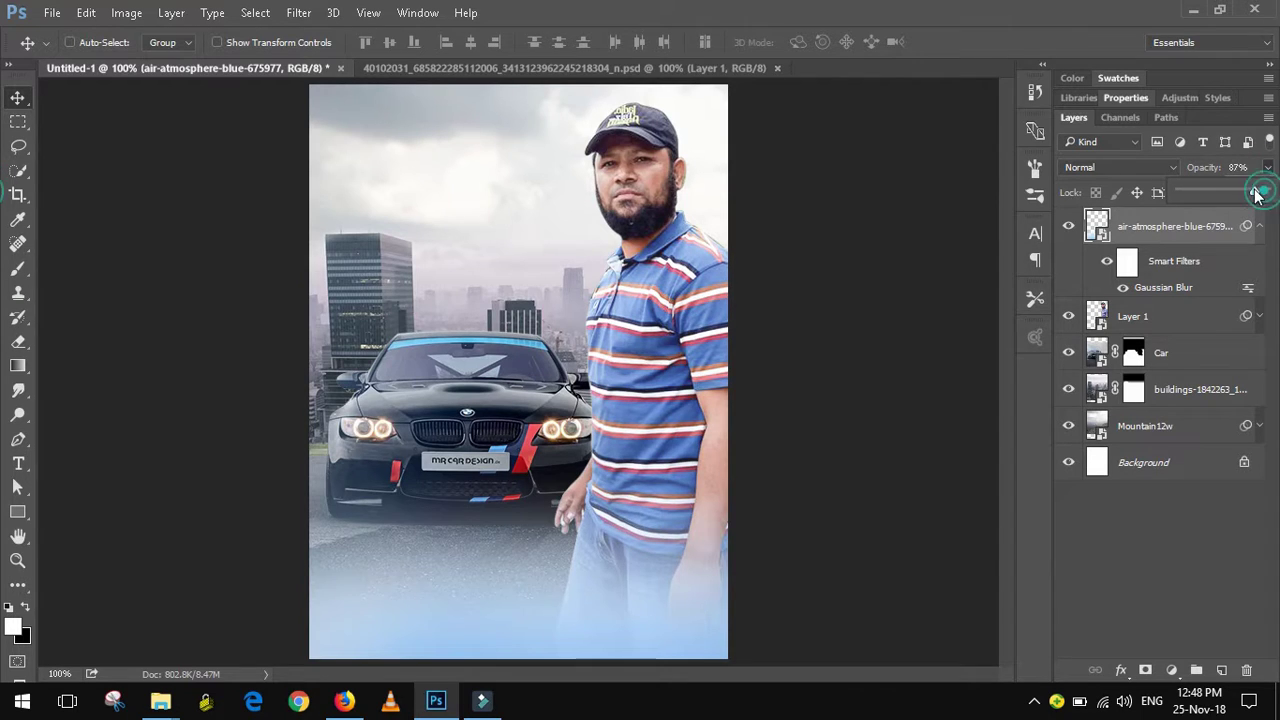
left_click_drag(1264, 192, 1260, 195)
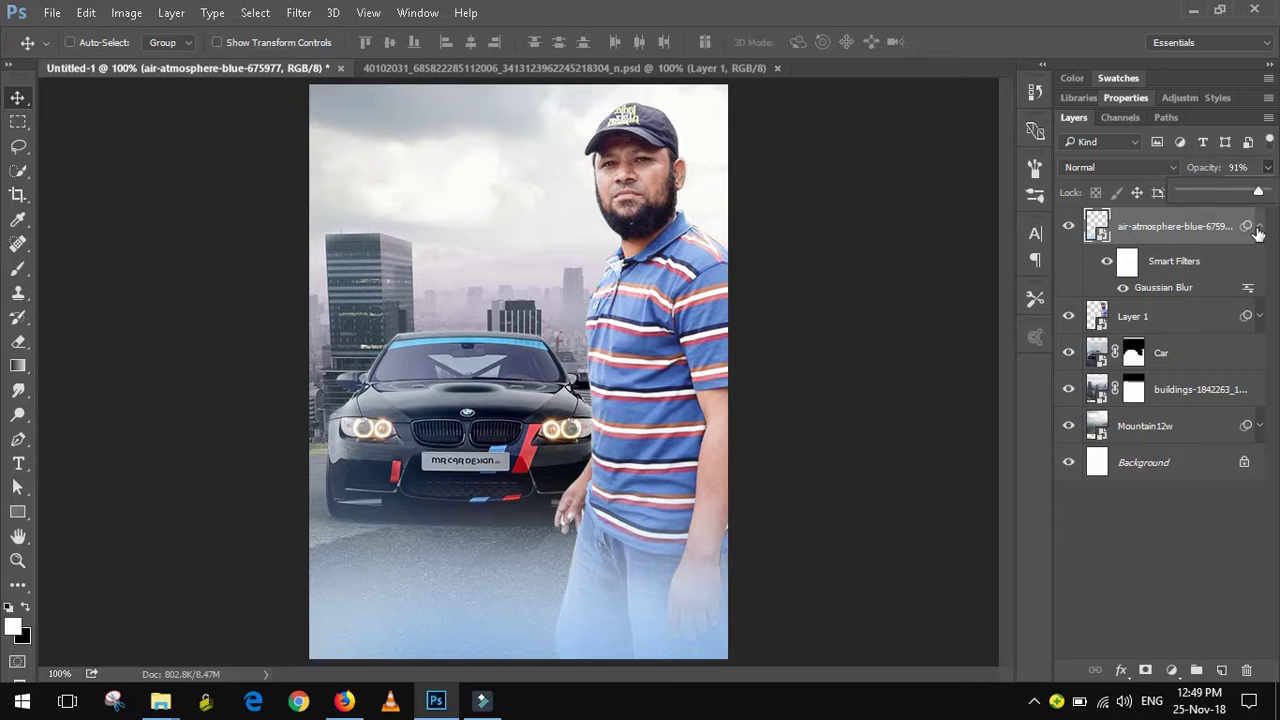
left_click(1258, 228)
left_click(1245, 299)
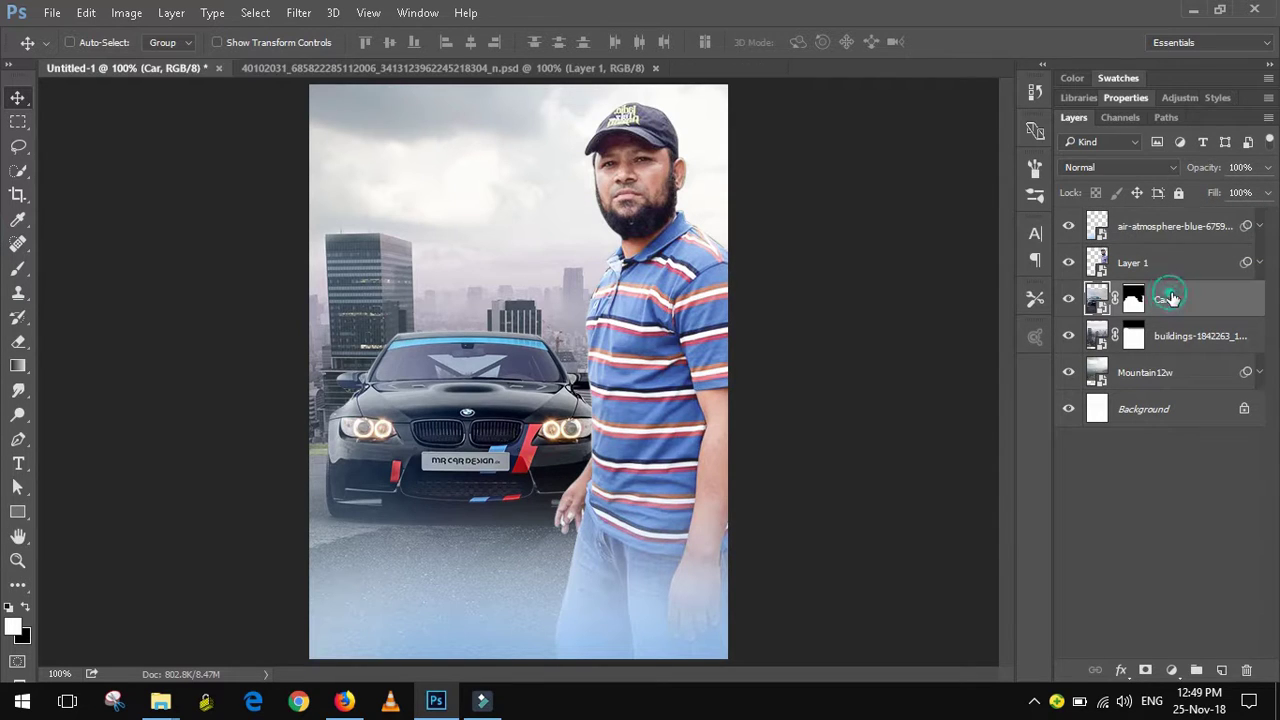
Place the Light glow image, shrink it, and move it toward the car.
left_click(52, 12)
left_click(110, 358)
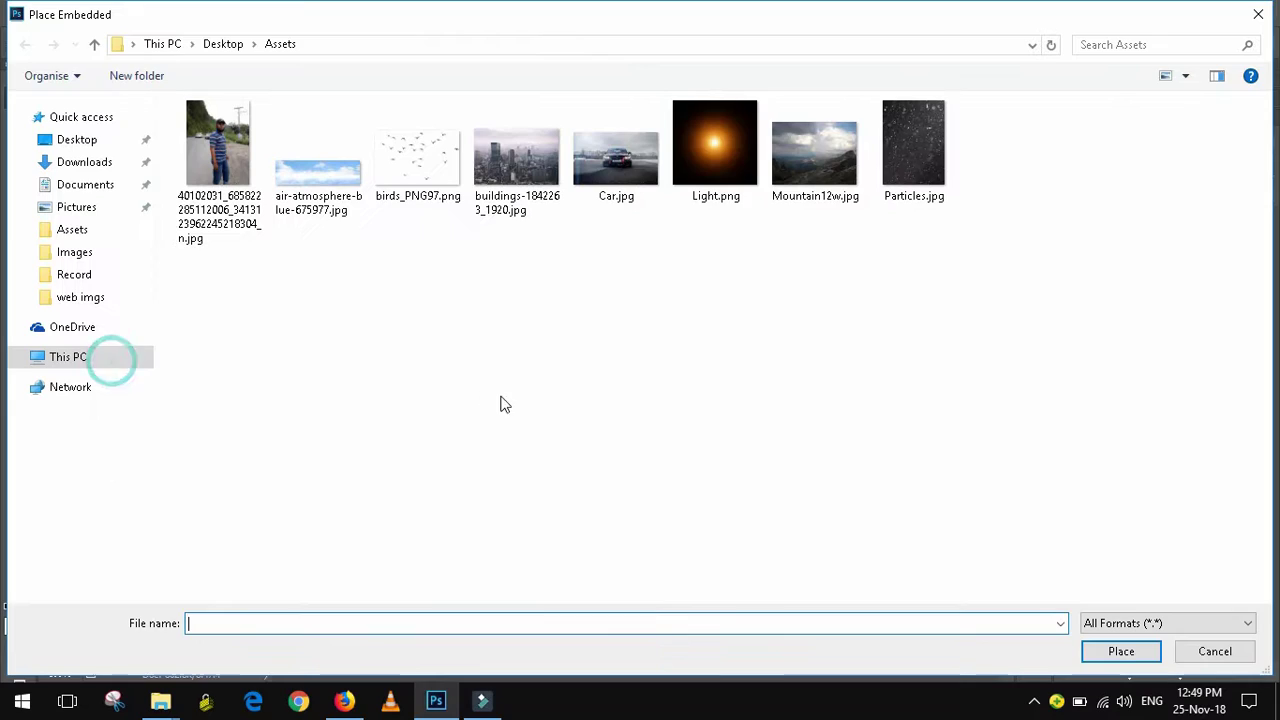
double_click(705, 160)
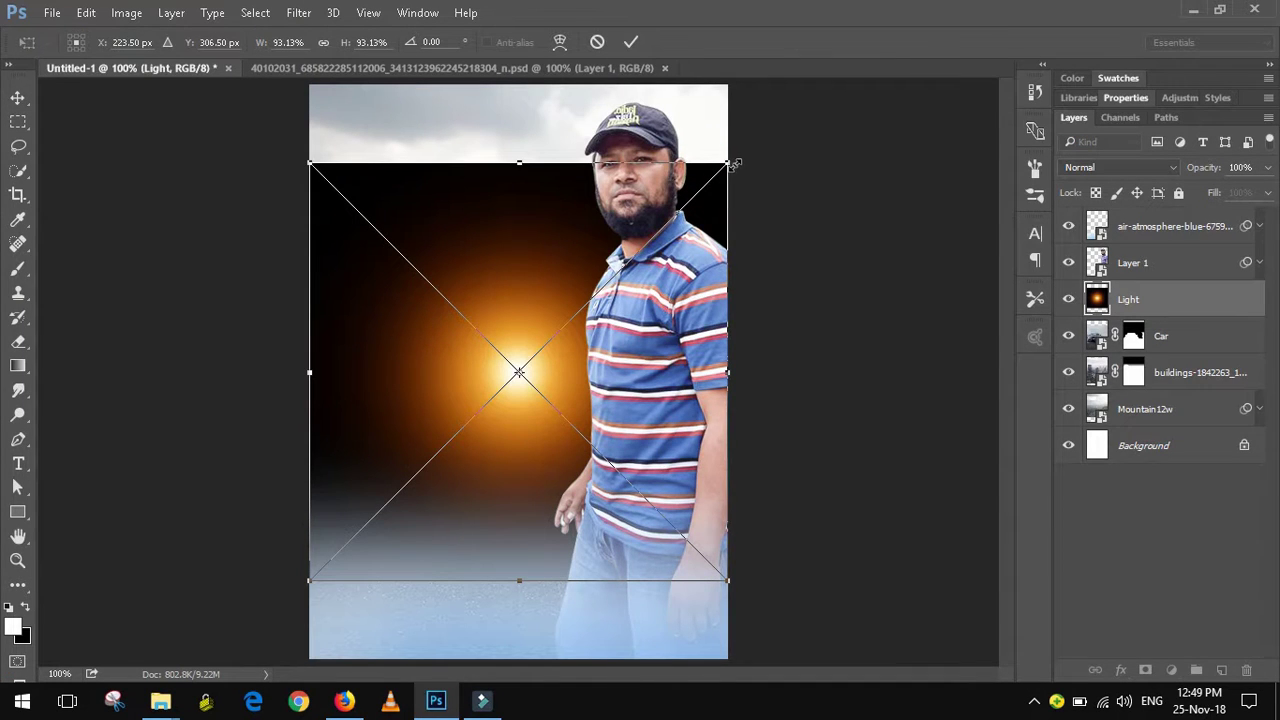
left_click_drag(733, 160, 520, 368)
left_click(18, 98)
left_click(586, 278)
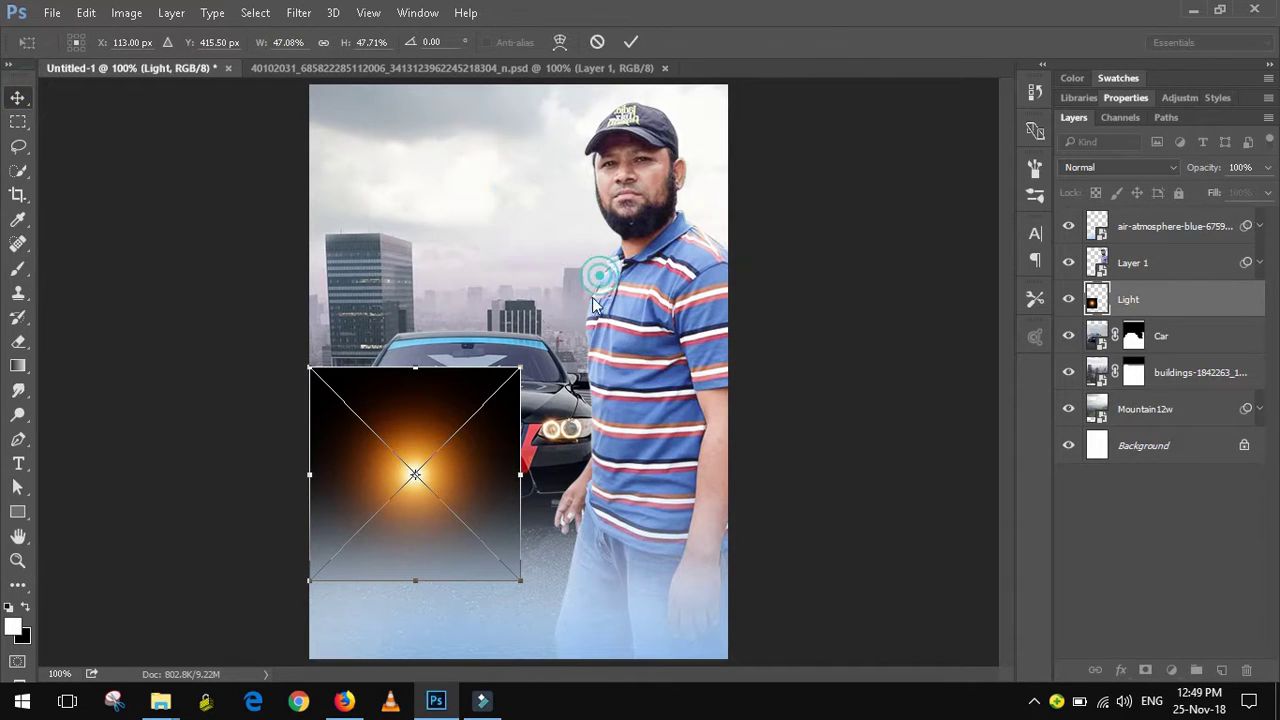
left_click_drag(429, 454, 442, 410)
Set the Light layer to Screen over the left headlight and zoom in on the headlights.
left_click(1110, 167)
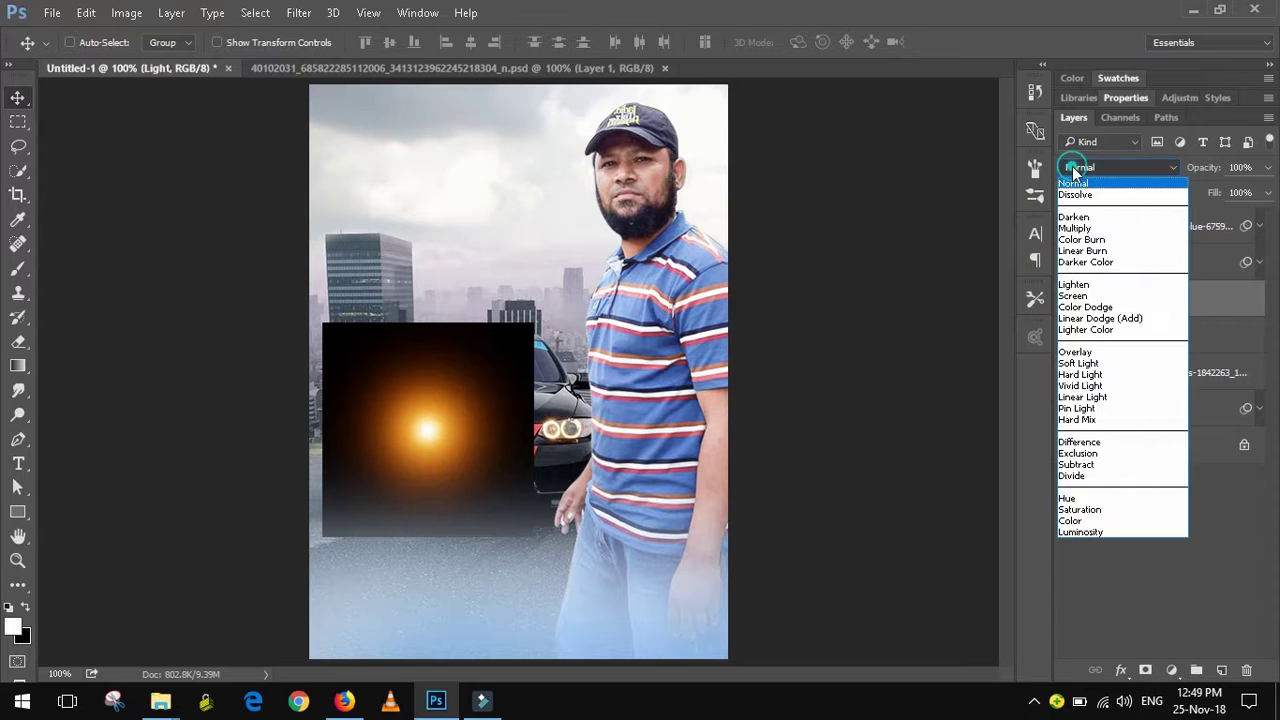
left_click(1086, 296)
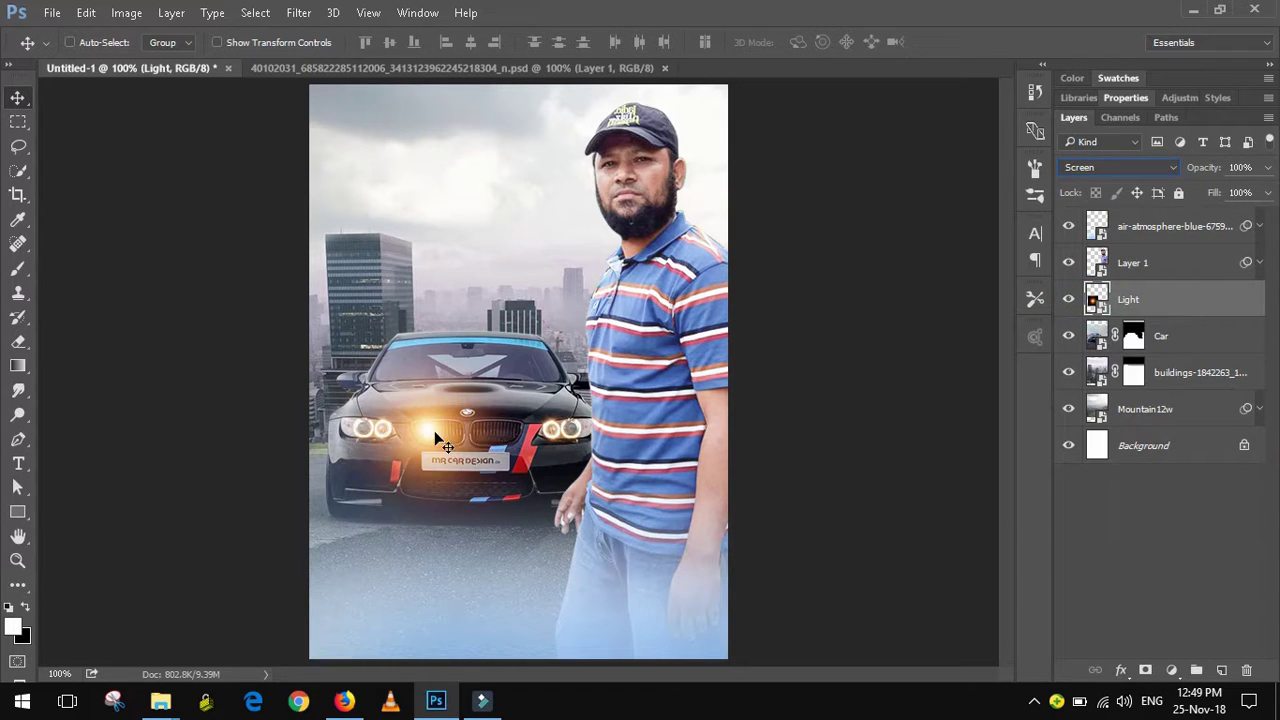
left_click_drag(434, 430, 359, 431)
left_click(17, 560)
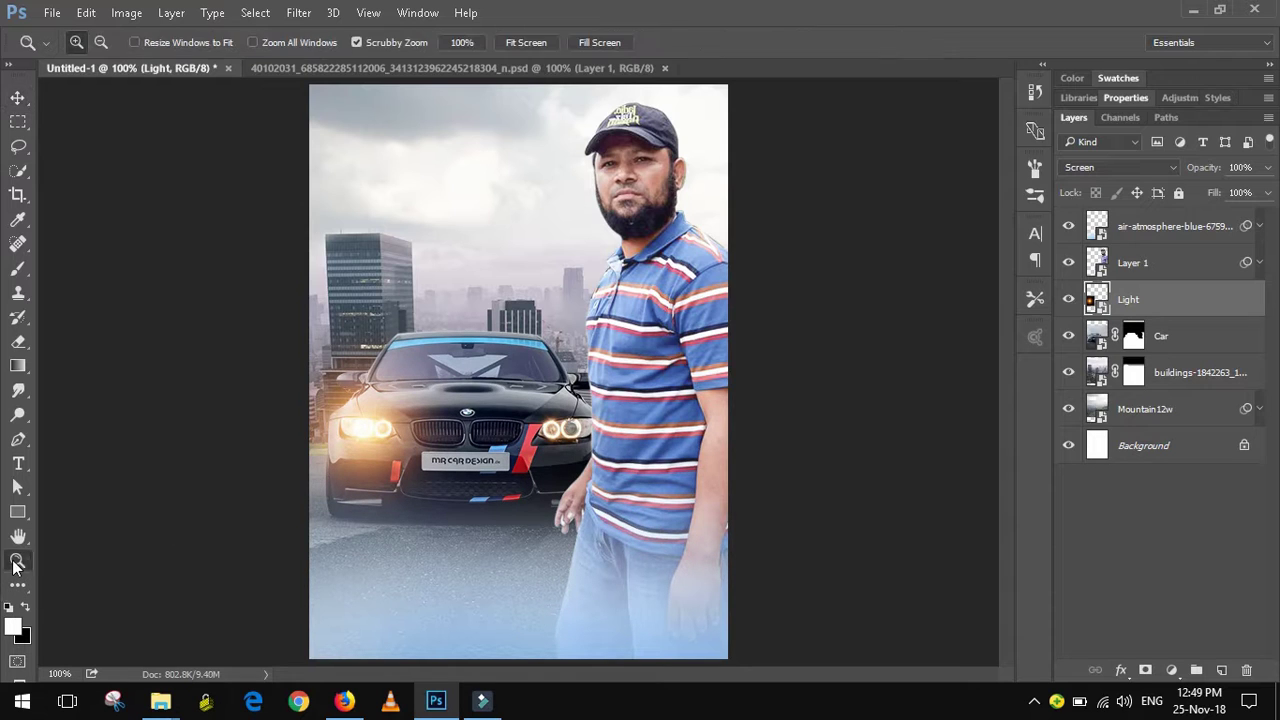
right_click(352, 337)
left_click(396, 373)
left_click(368, 497)
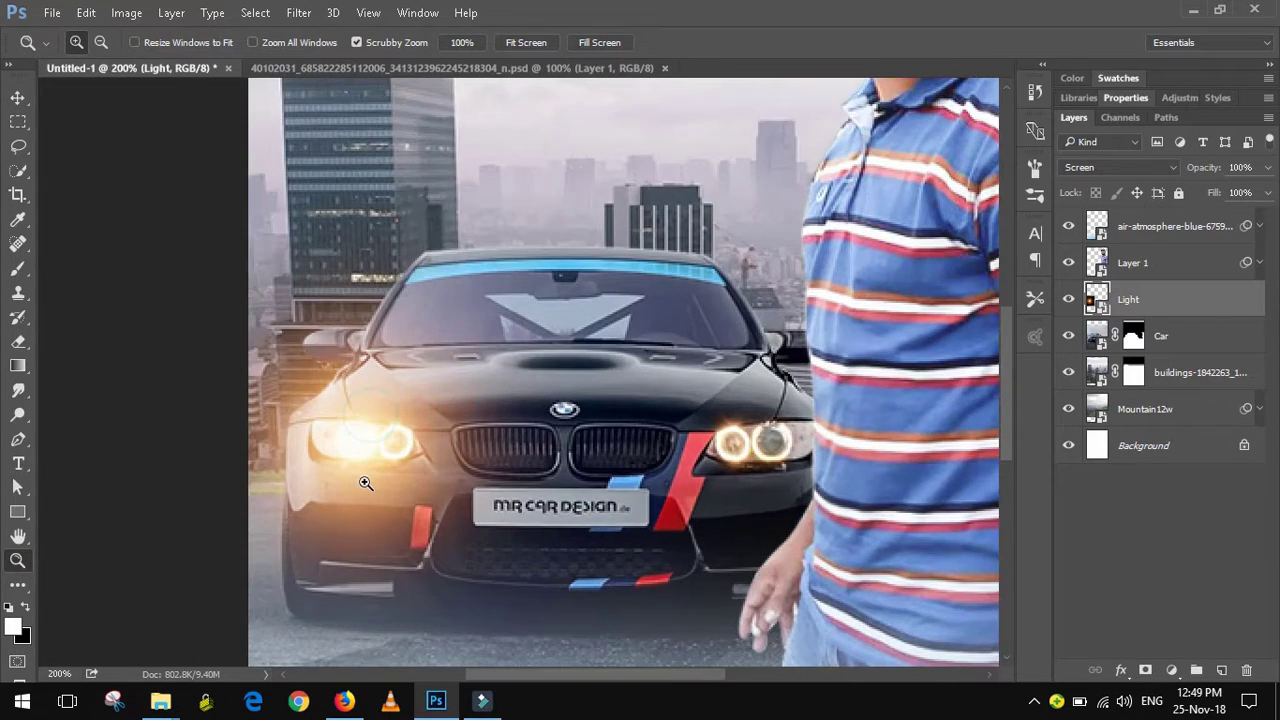
left_click(1178, 298)
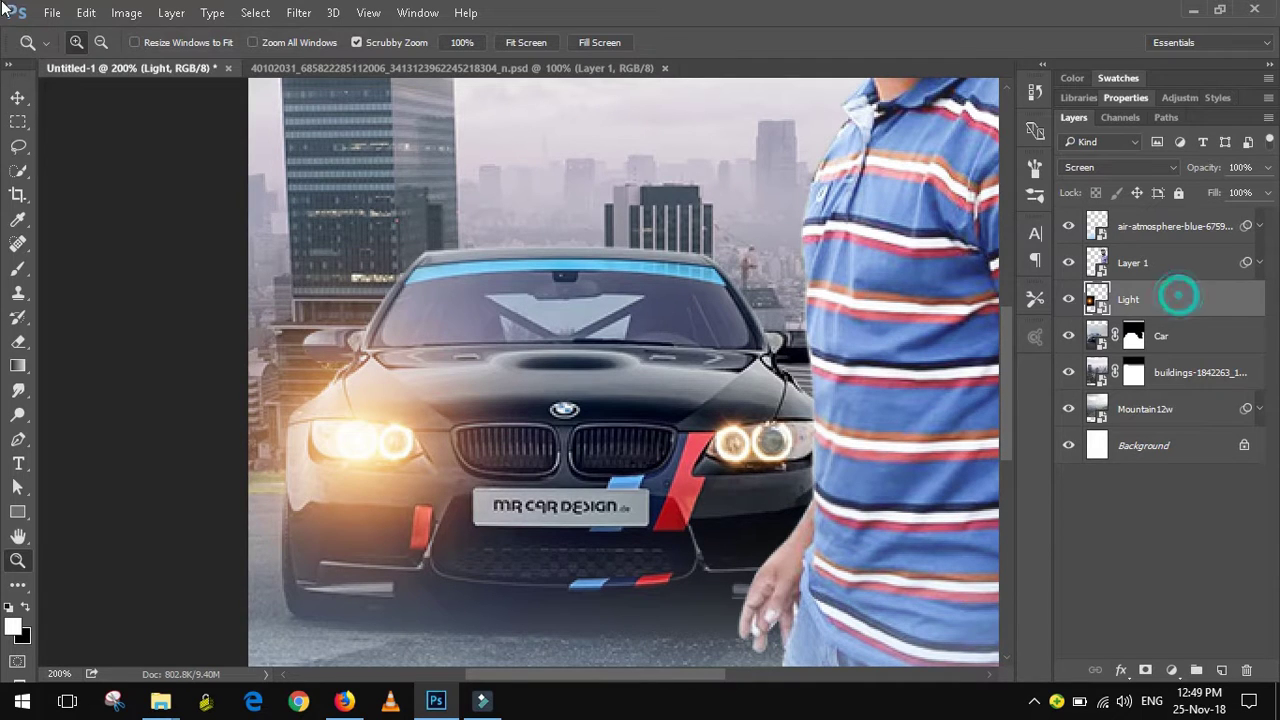
left_click(135, 13)
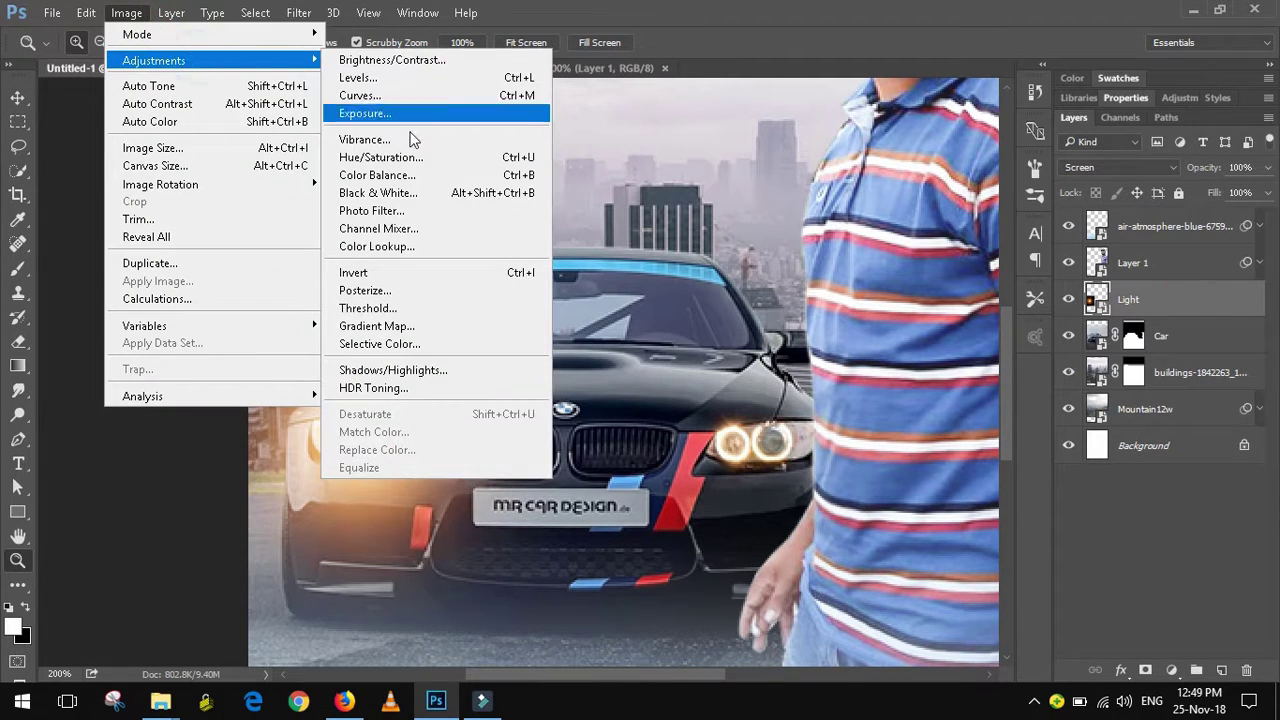
Colorize the light glow cyan with Hue/Saturation and fit it on the left headlight.
left_click(380, 157)
left_click(779, 347)
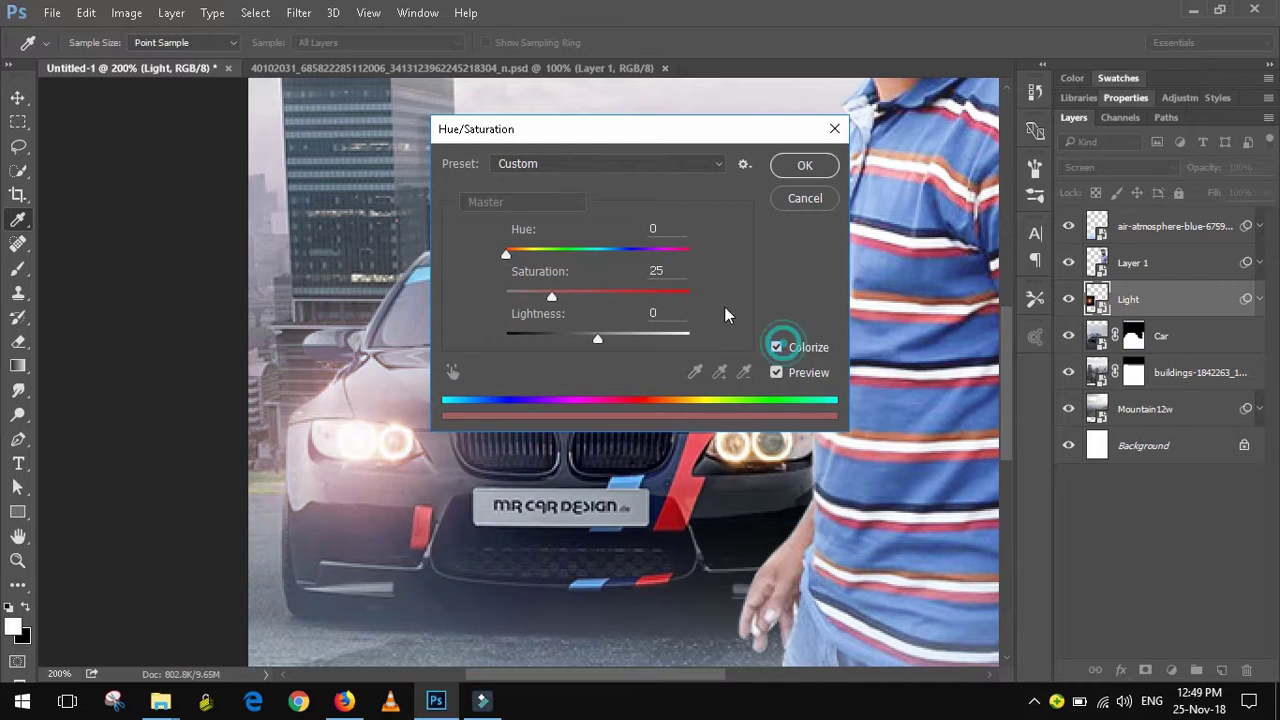
mouse_move(513, 255)
left_mouse_down()
mouse_move(538, 258)
mouse_move(520, 252)
mouse_move(564, 298)
mouse_move(543, 252)
mouse_move(596, 262)
left_mouse_up()
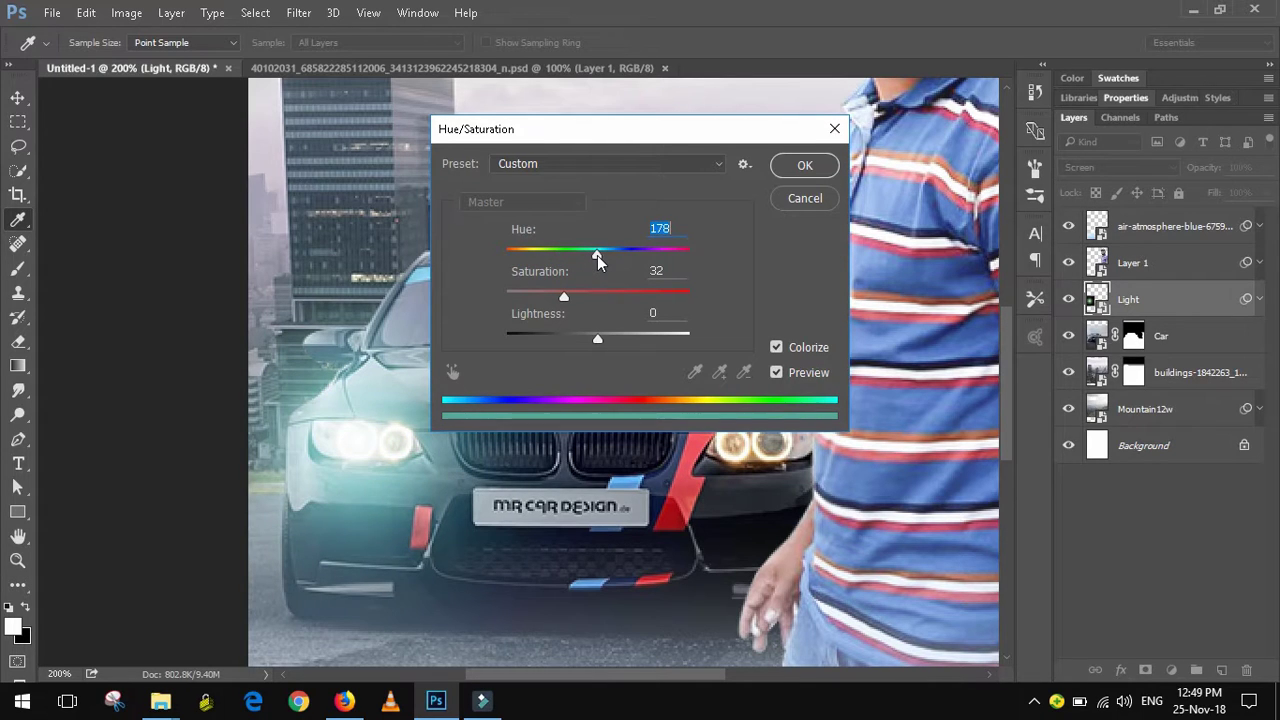
left_click(805, 166)
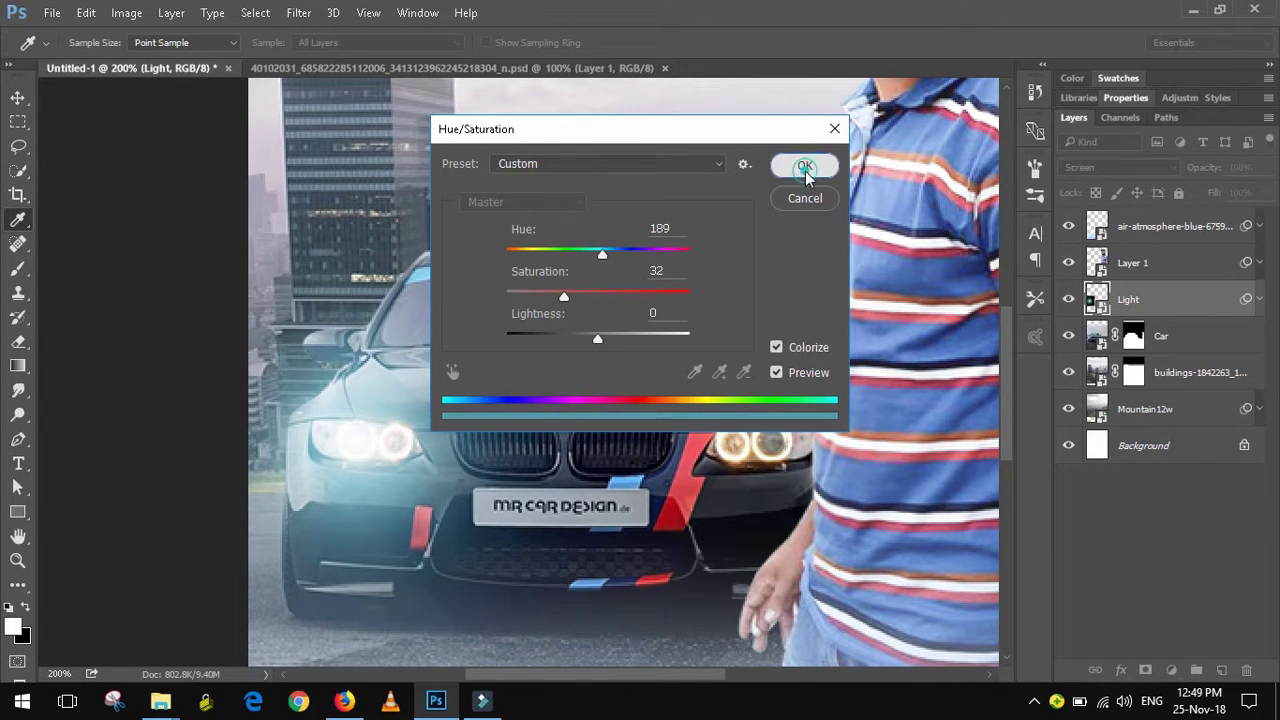
left_click(18, 97)
left_click_drag(362, 450, 355, 441)
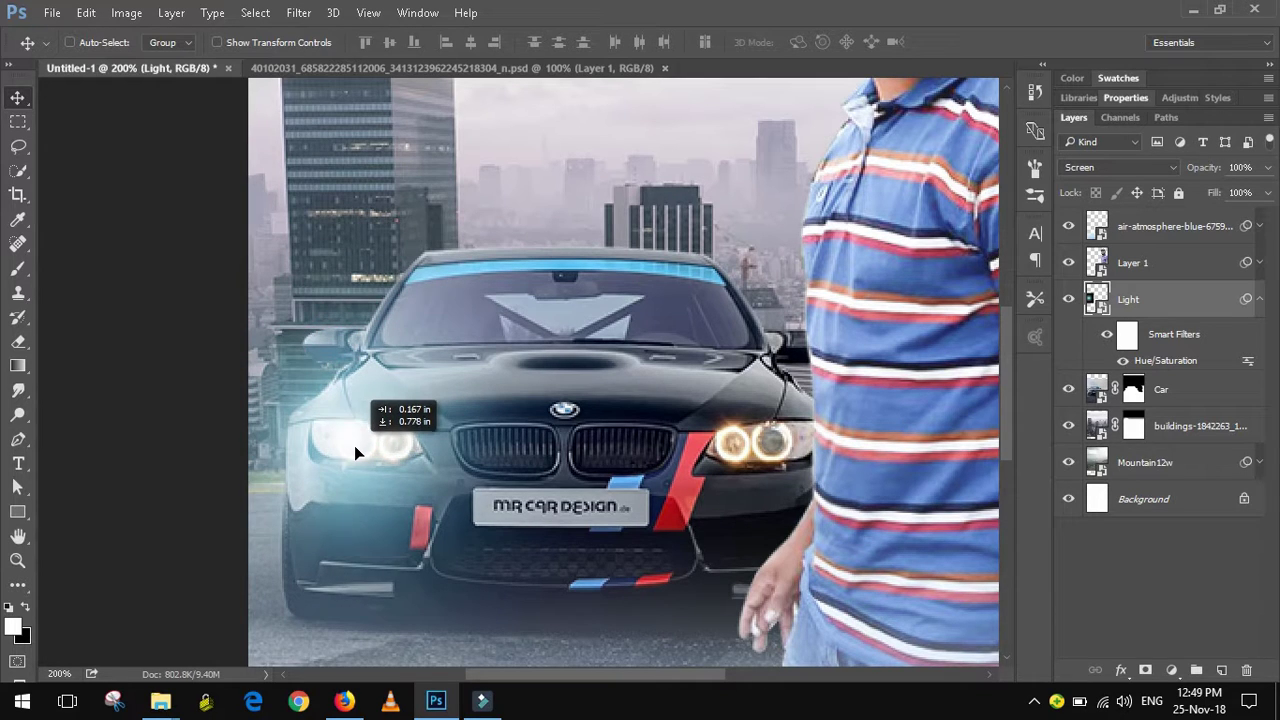
left_click_drag(354, 440, 356, 444)
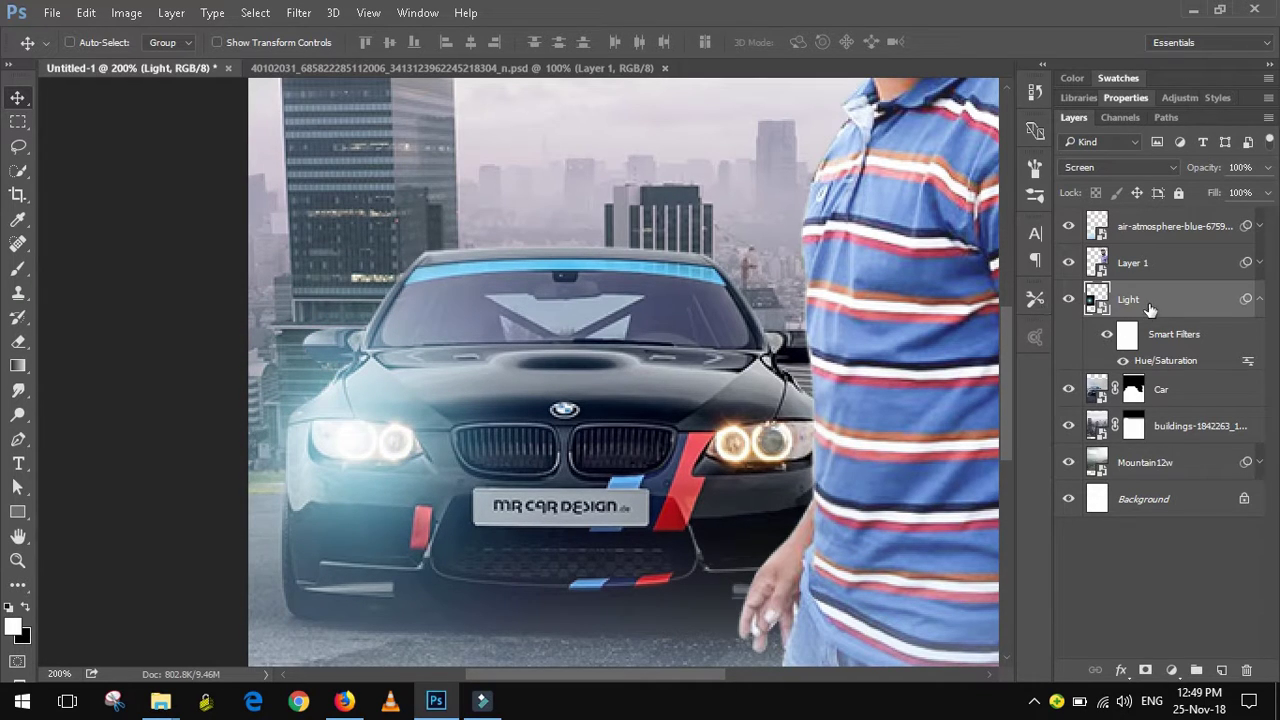
Duplicate the Light layer, merge both copies, and set the result to Screen.
mouse_move(1150, 310)
left_mouse_down()
mouse_move(1238, 660)
mouse_move(1222, 669)
left_mouse_up()
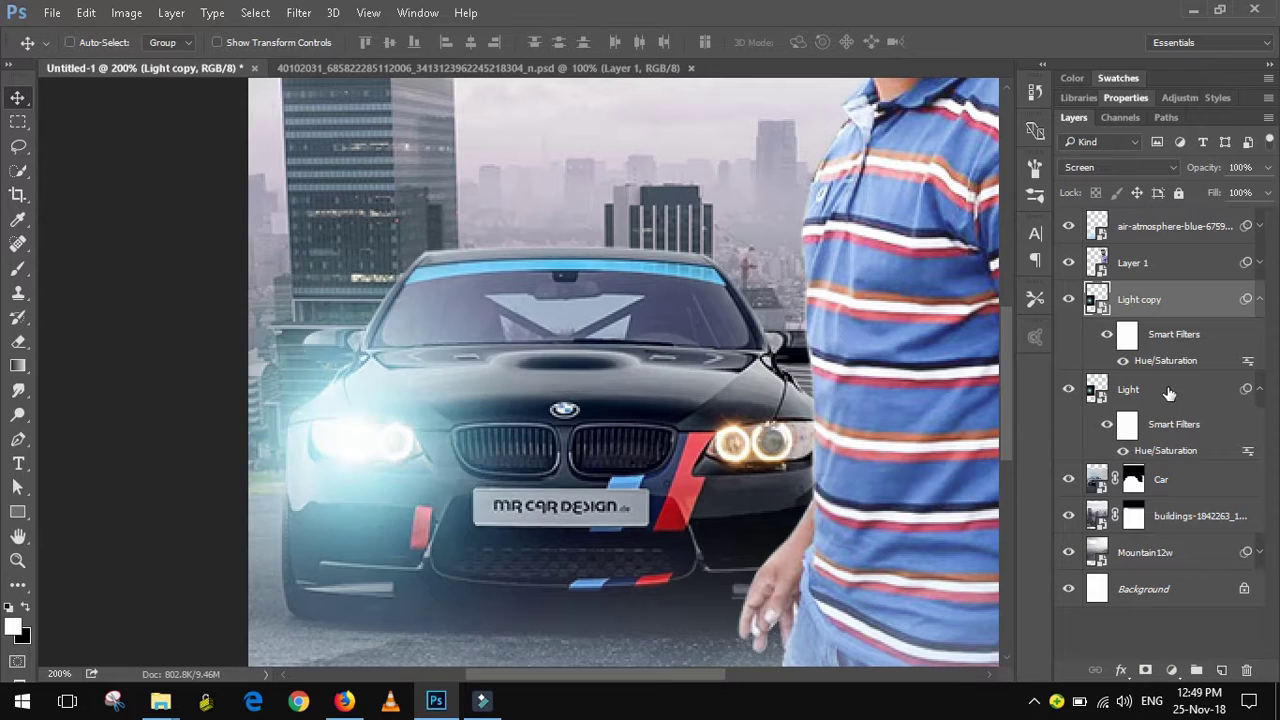
left_click(1260, 299)
left_click(1260, 335)
left_click(1191, 335, "shift")
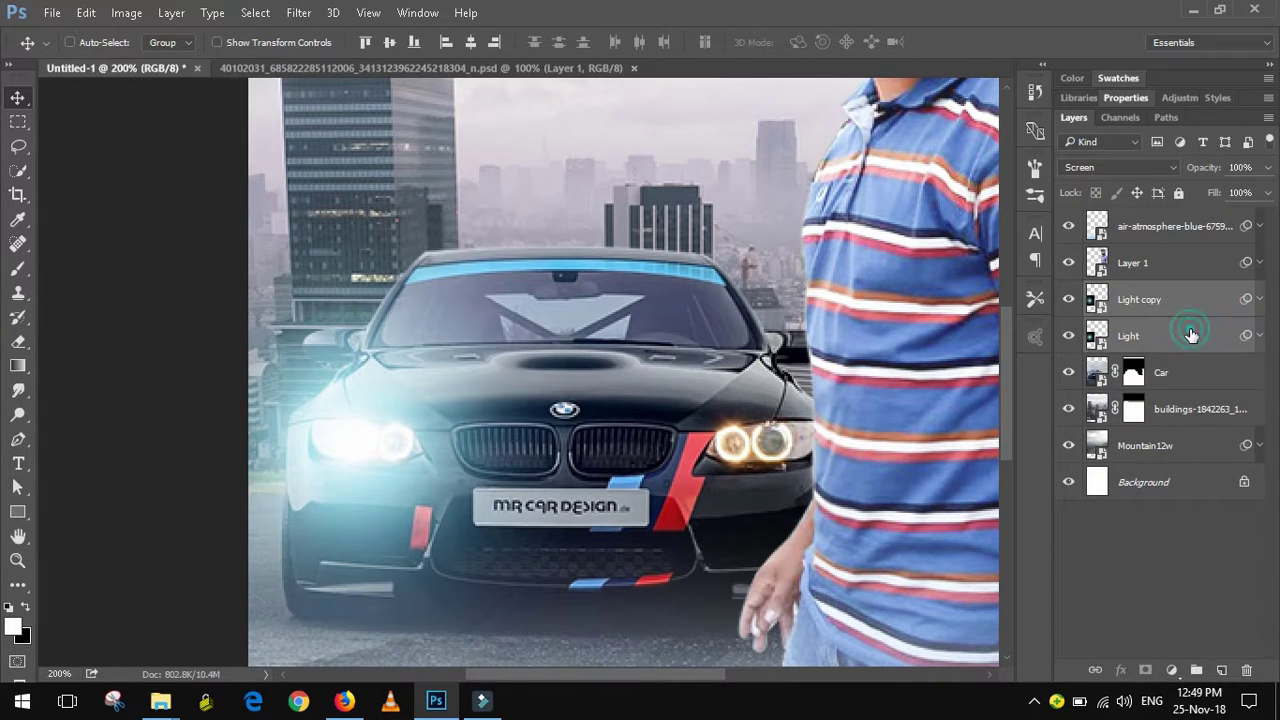
left_click(207, 14)
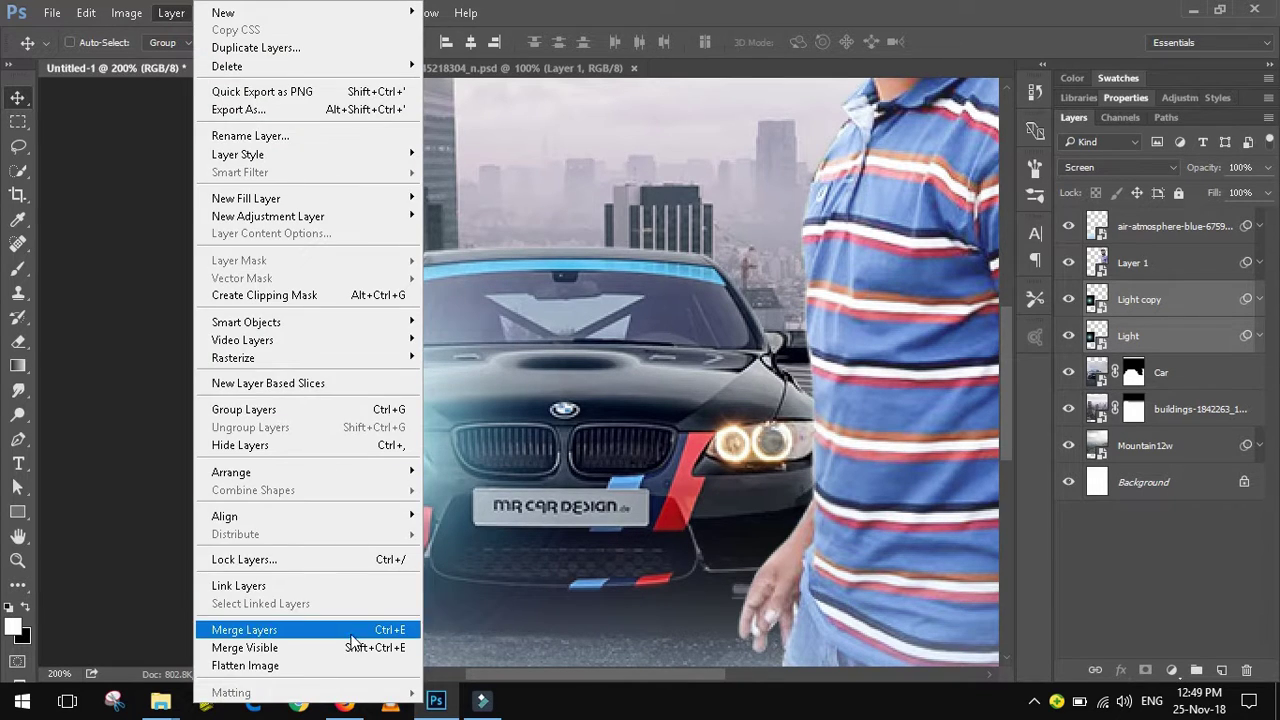
left_click(335, 630)
left_click(1099, 167)
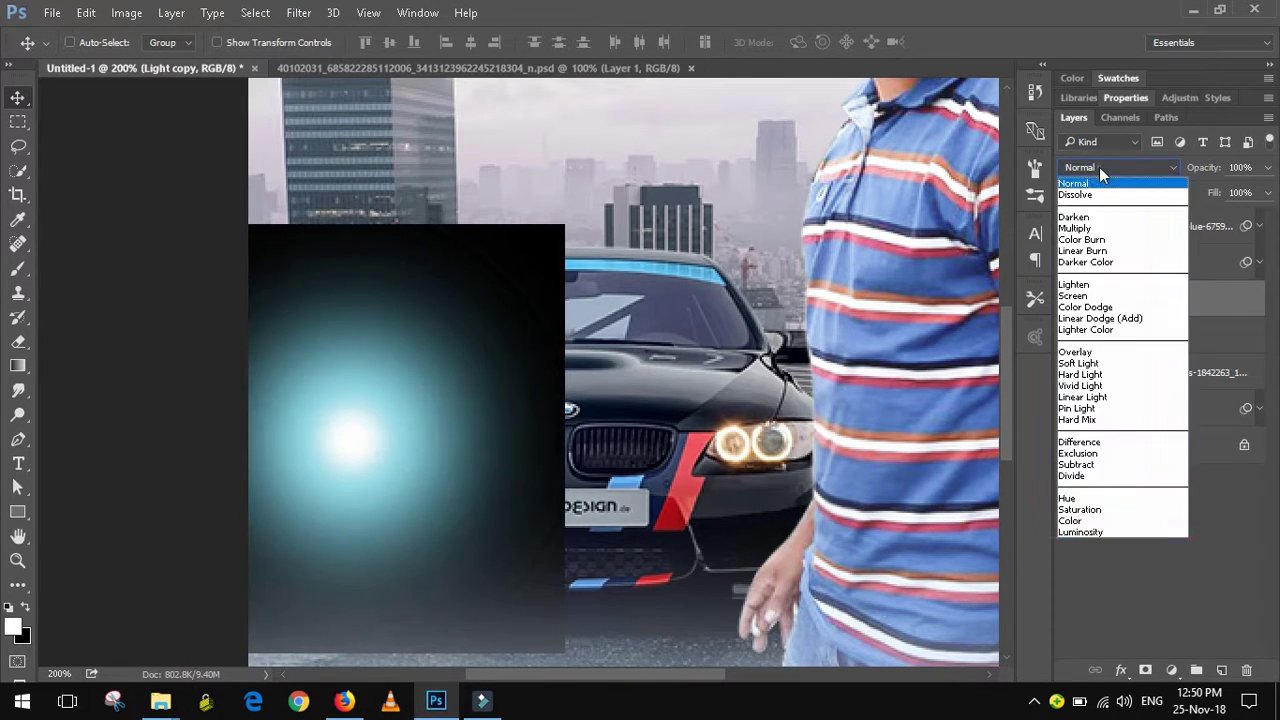
left_click(1089, 297)
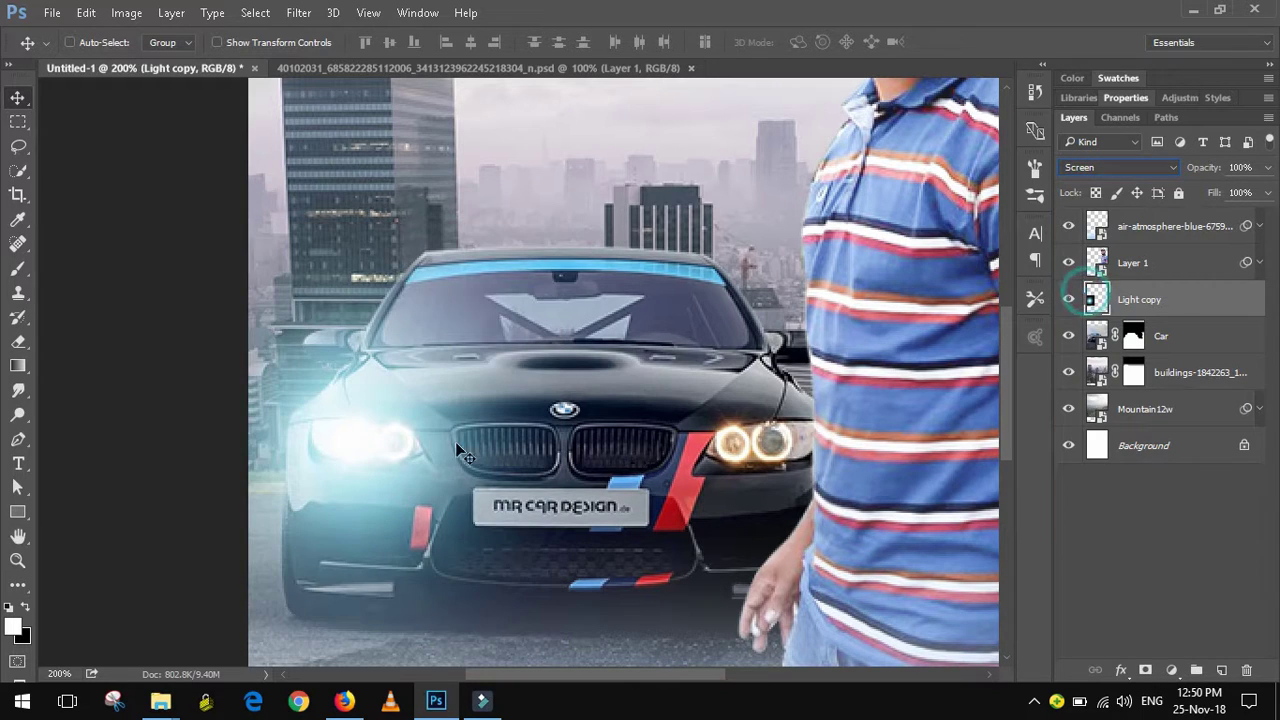
Copy the glow onto the right headlight and zoom out to fit the whole poster.
left_click_drag(338, 442, 364, 442)
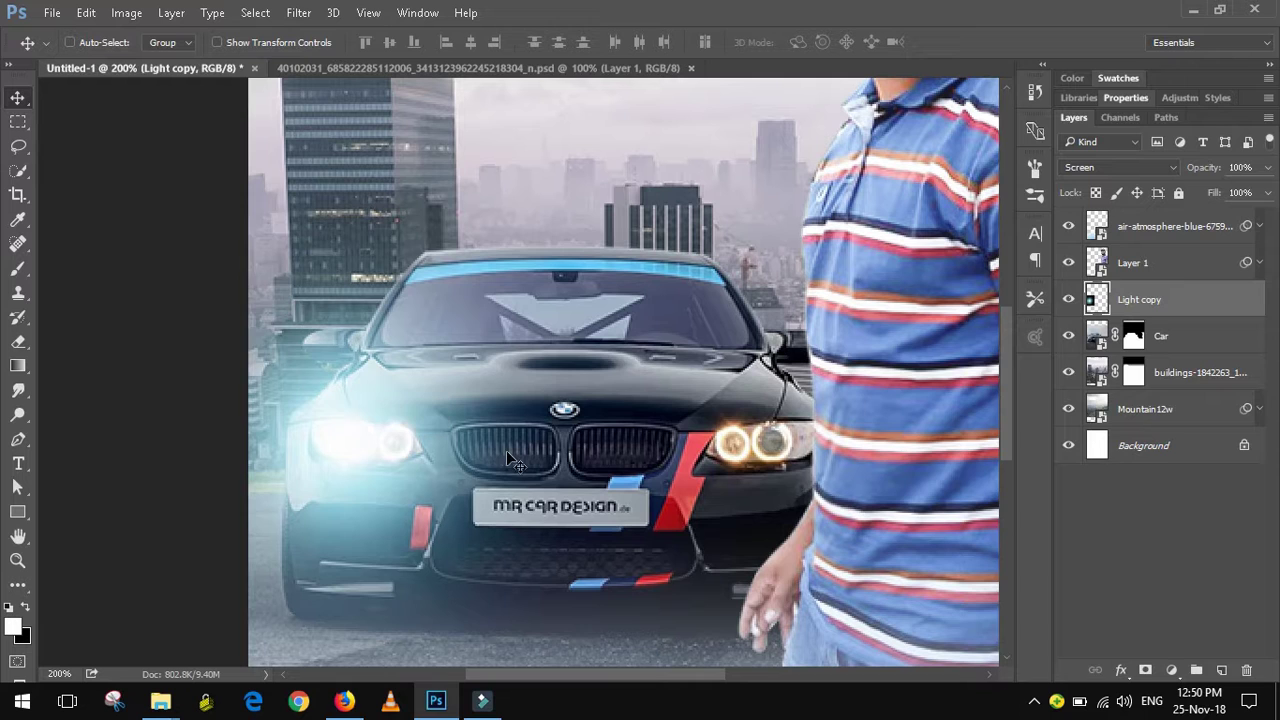
left_click_drag(1210, 301, 1221, 670)
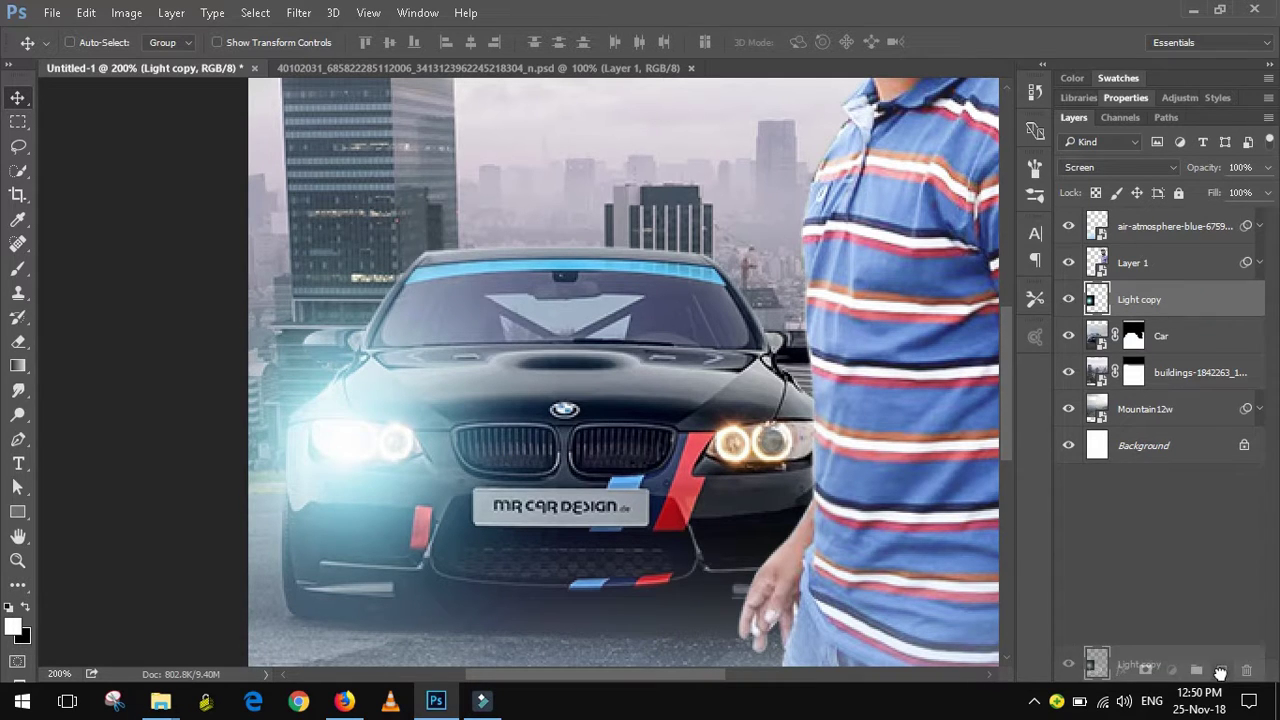
left_click_drag(365, 450, 783, 454)
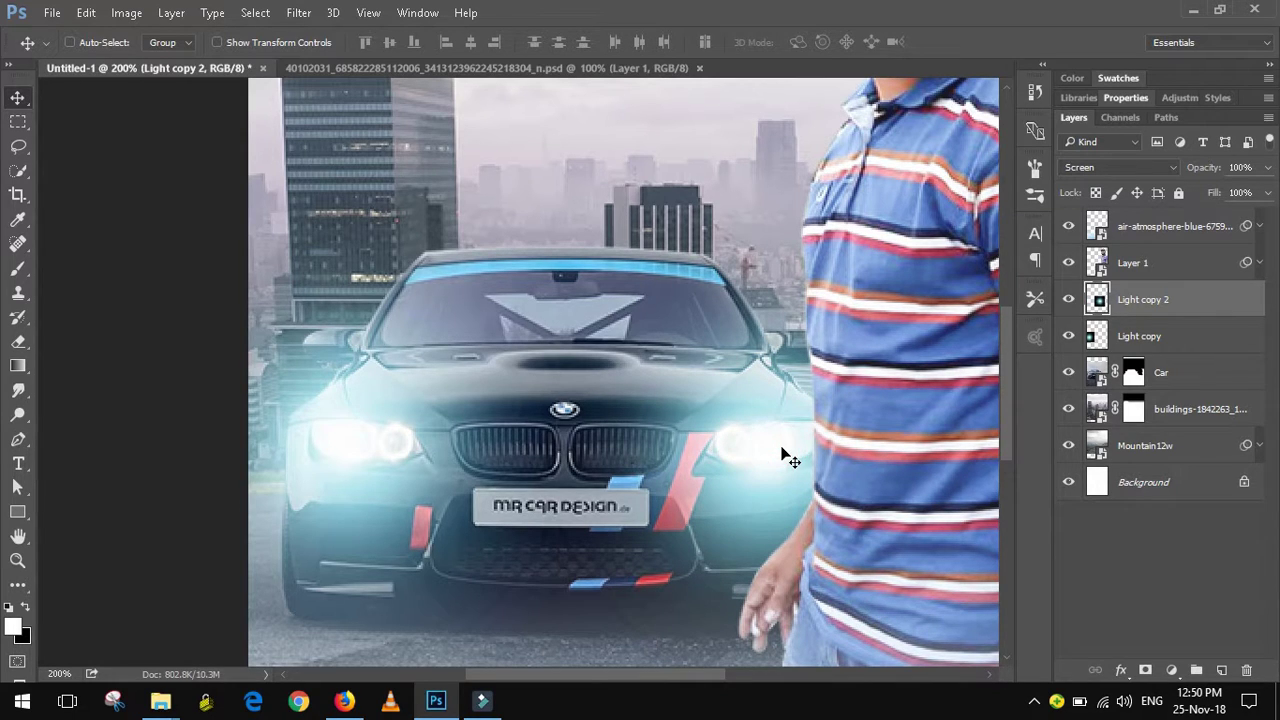
left_click(18, 560)
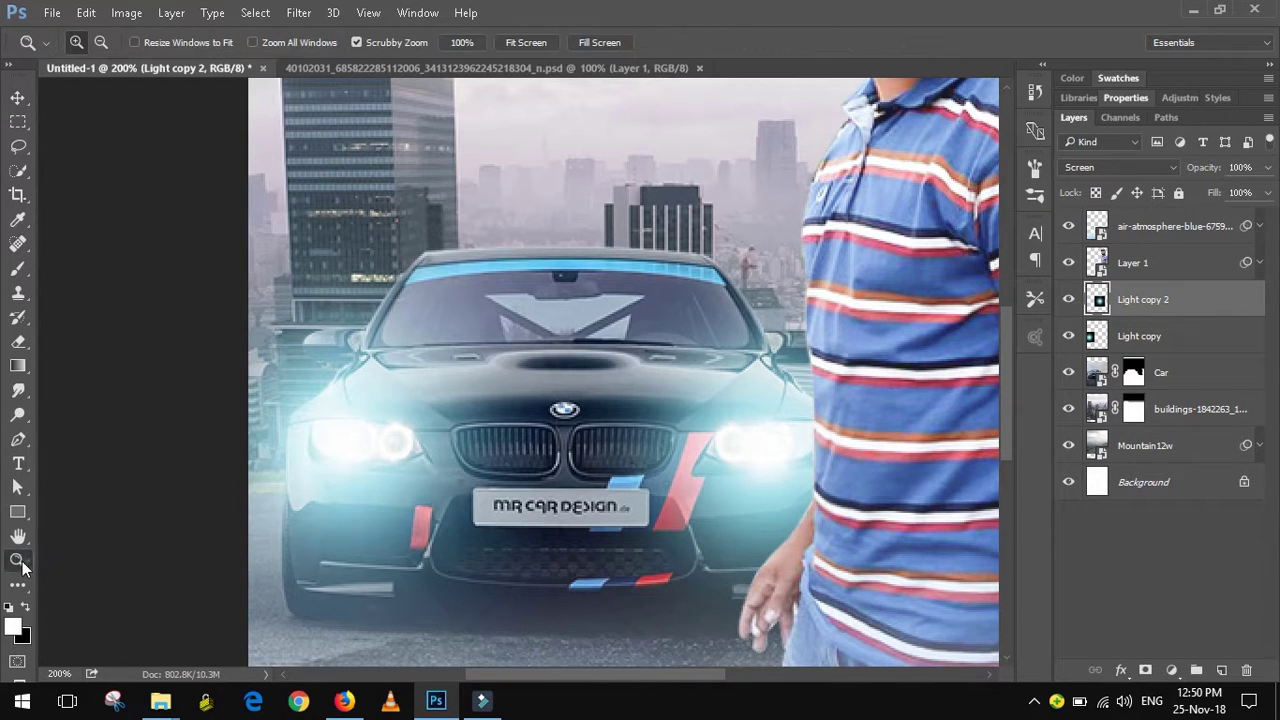
left_click(423, 369, "alt")
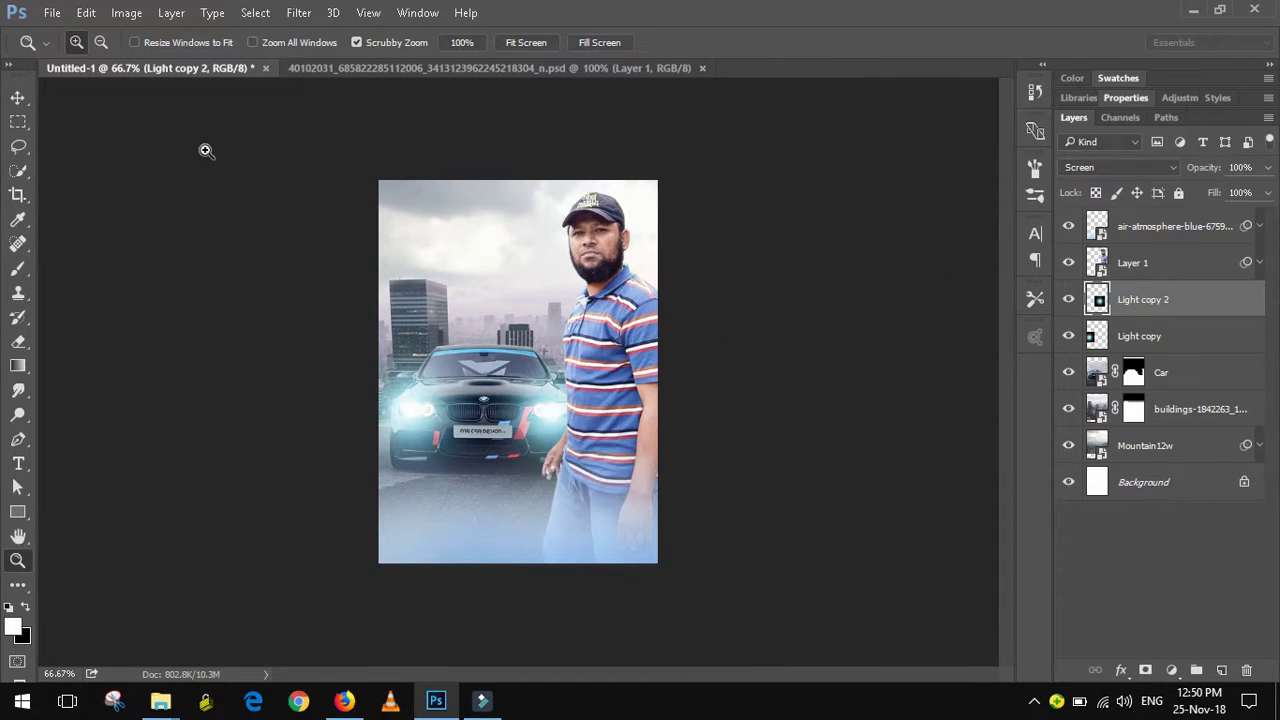
left_click(22, 98)
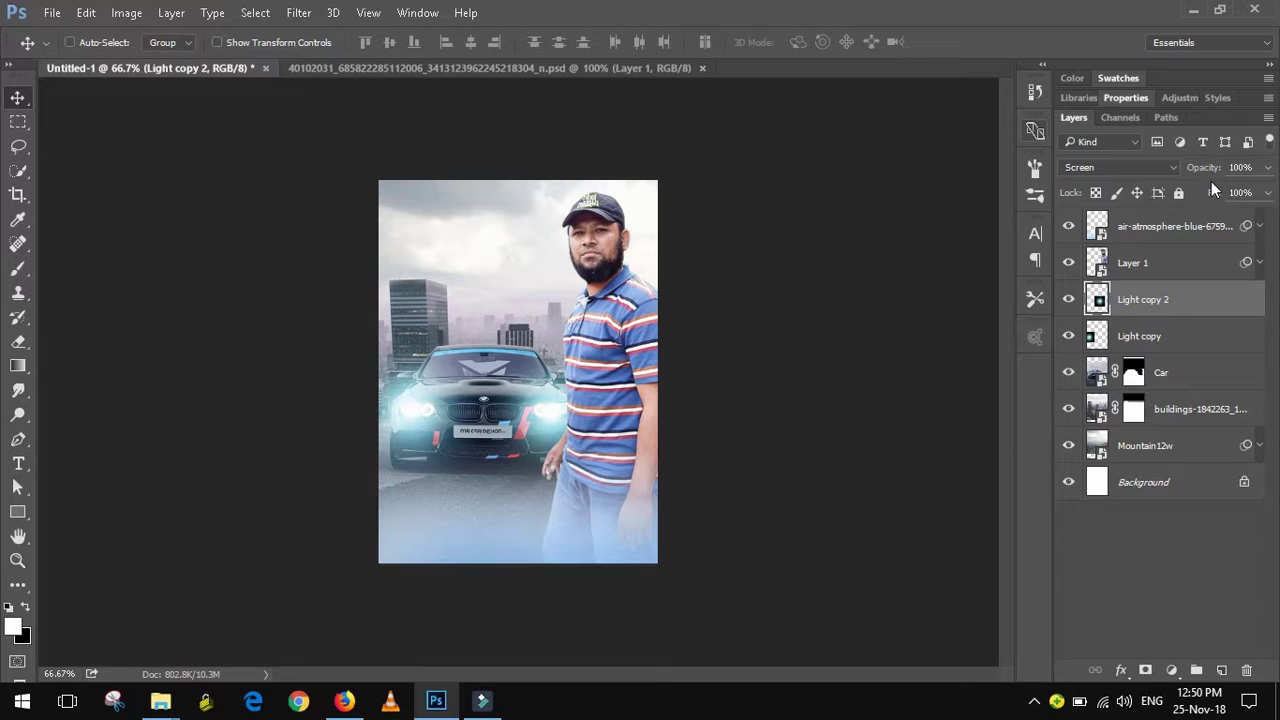
Place the grass_03 PNG as an embedded image and drag it to the poster's bottom.
left_click(40, 13)
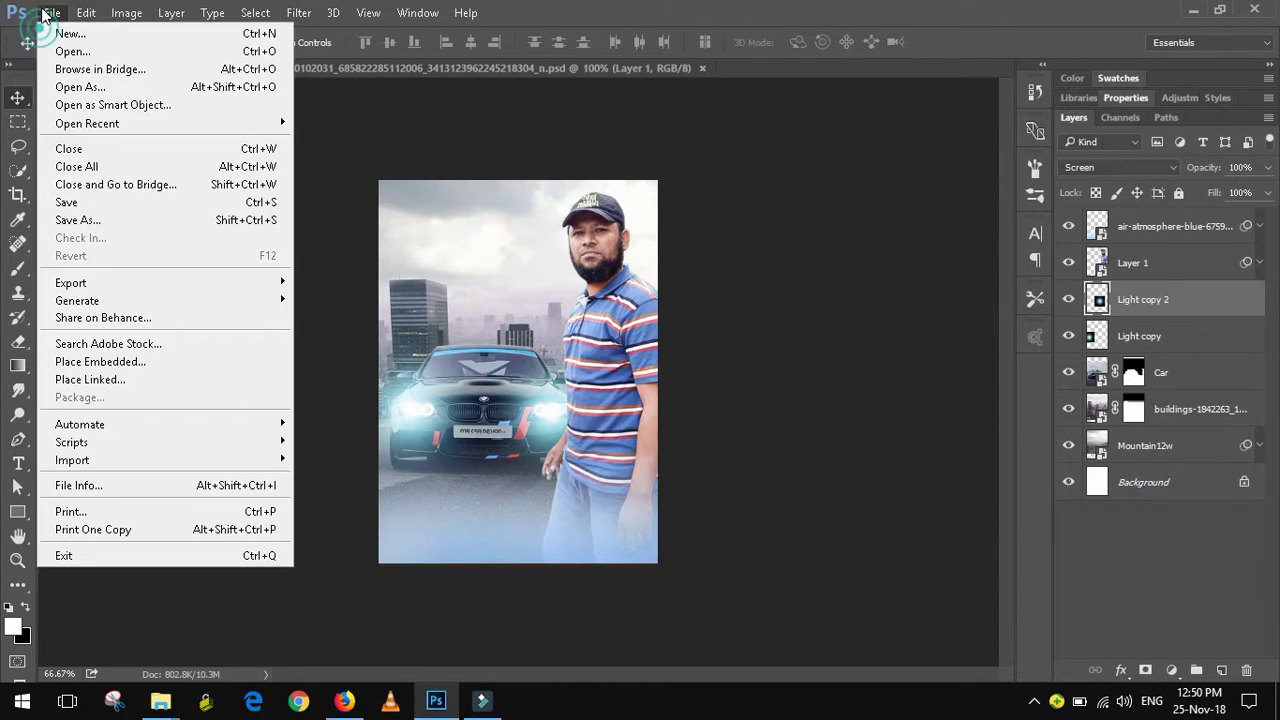
left_click(157, 360)
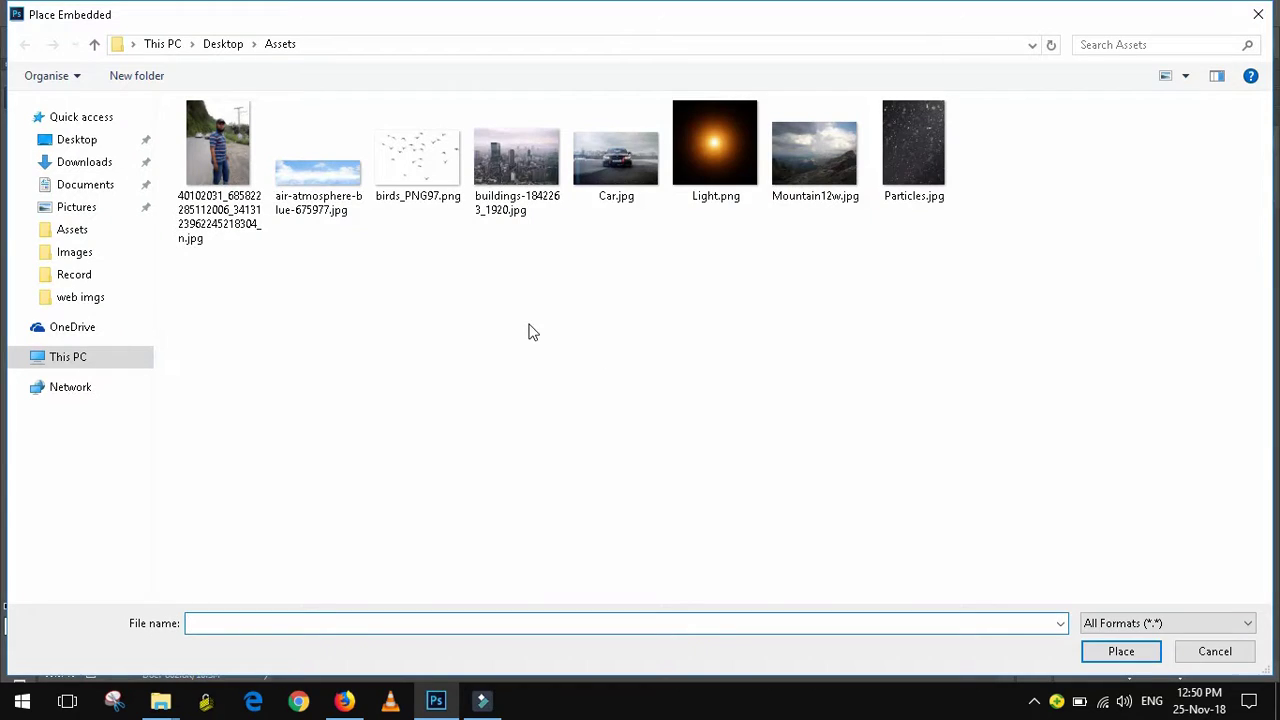
left_click(70, 161)
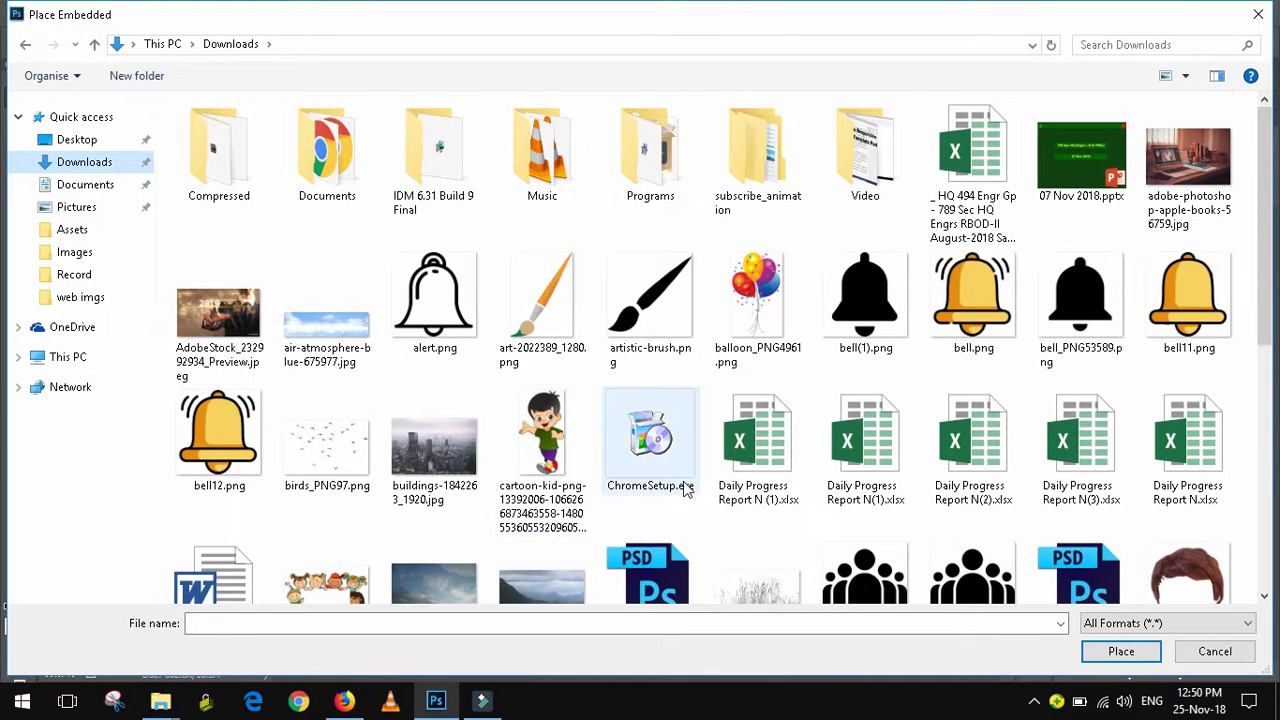
scroll(686, 488, "down", 5)
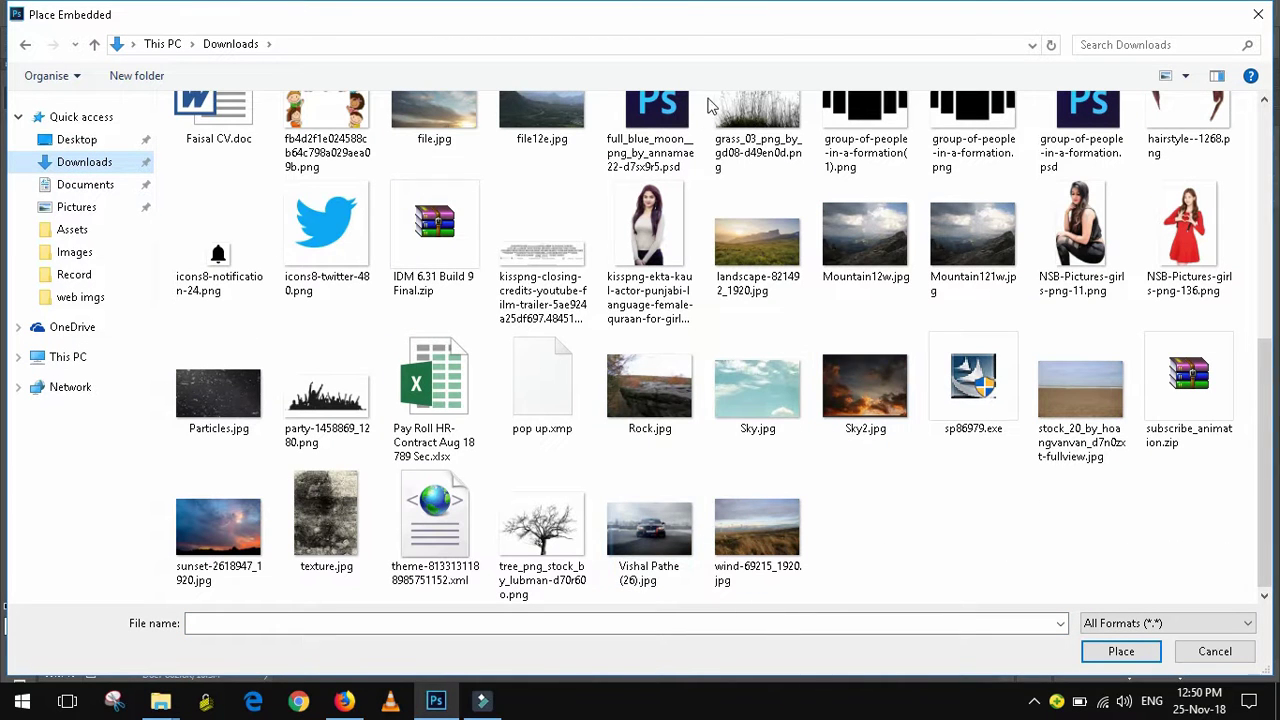
double_click(757, 110)
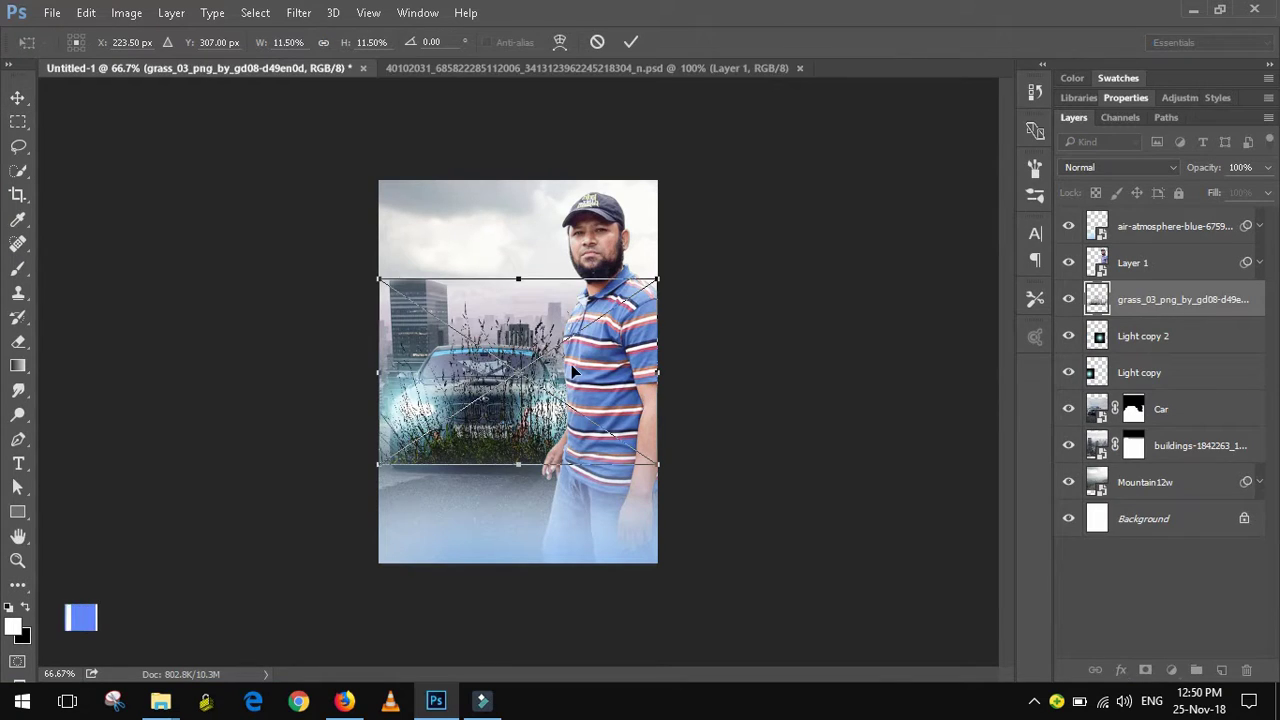
left_click_drag(558, 357, 563, 486)
key("shift+alt+s")
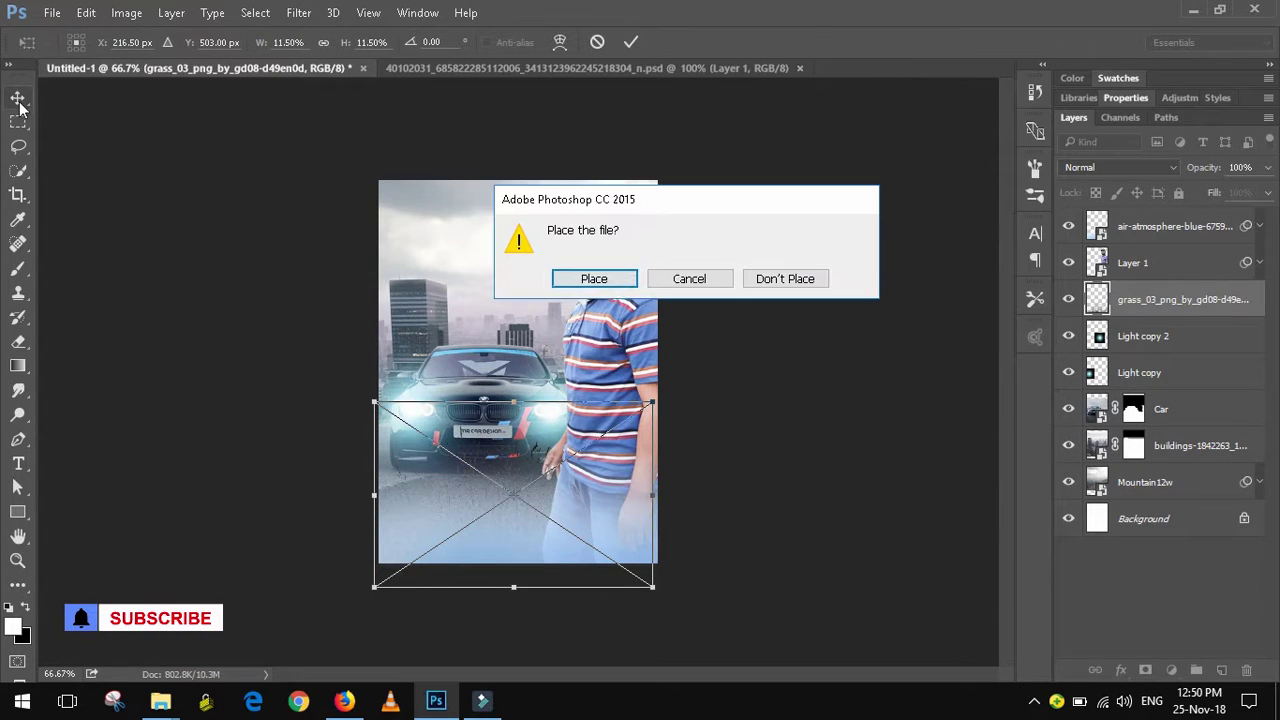
left_click(620, 276)
key("Return")
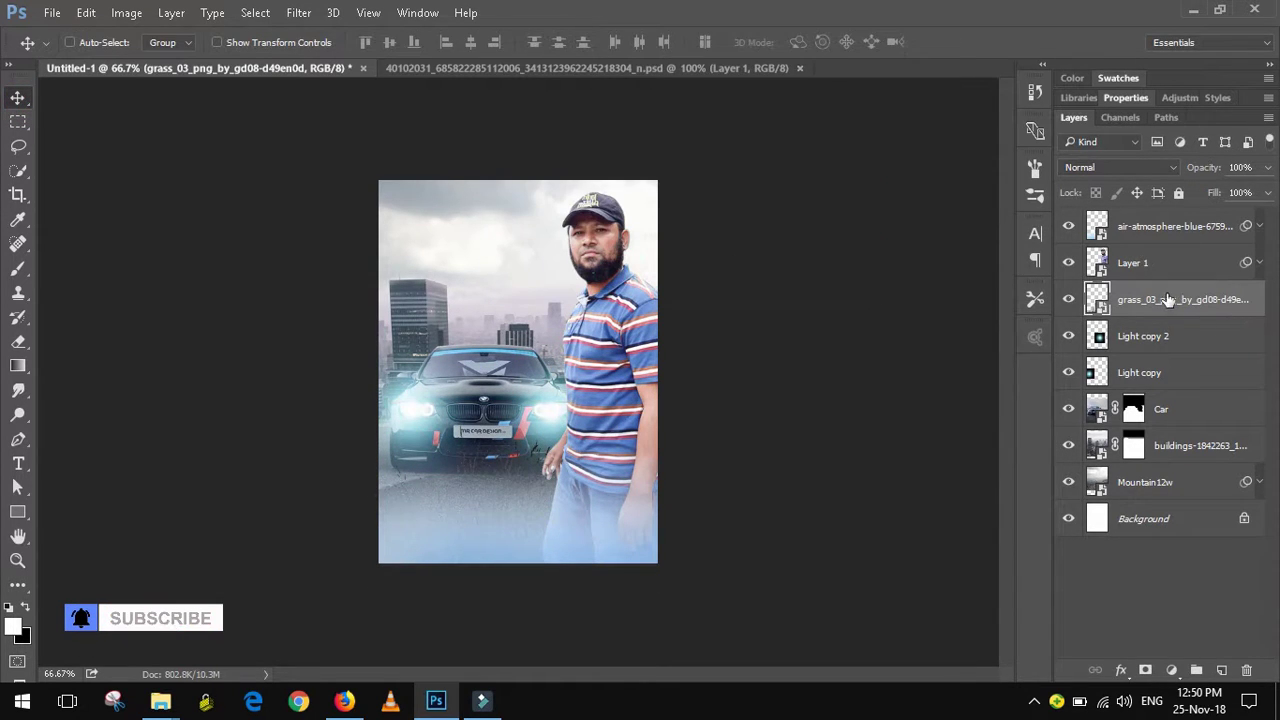
Move the grass layer to the top of the stack and slide it left along the bottom.
left_click_drag(1168, 300, 1168, 255)
left_click_drag(564, 514, 537, 504)
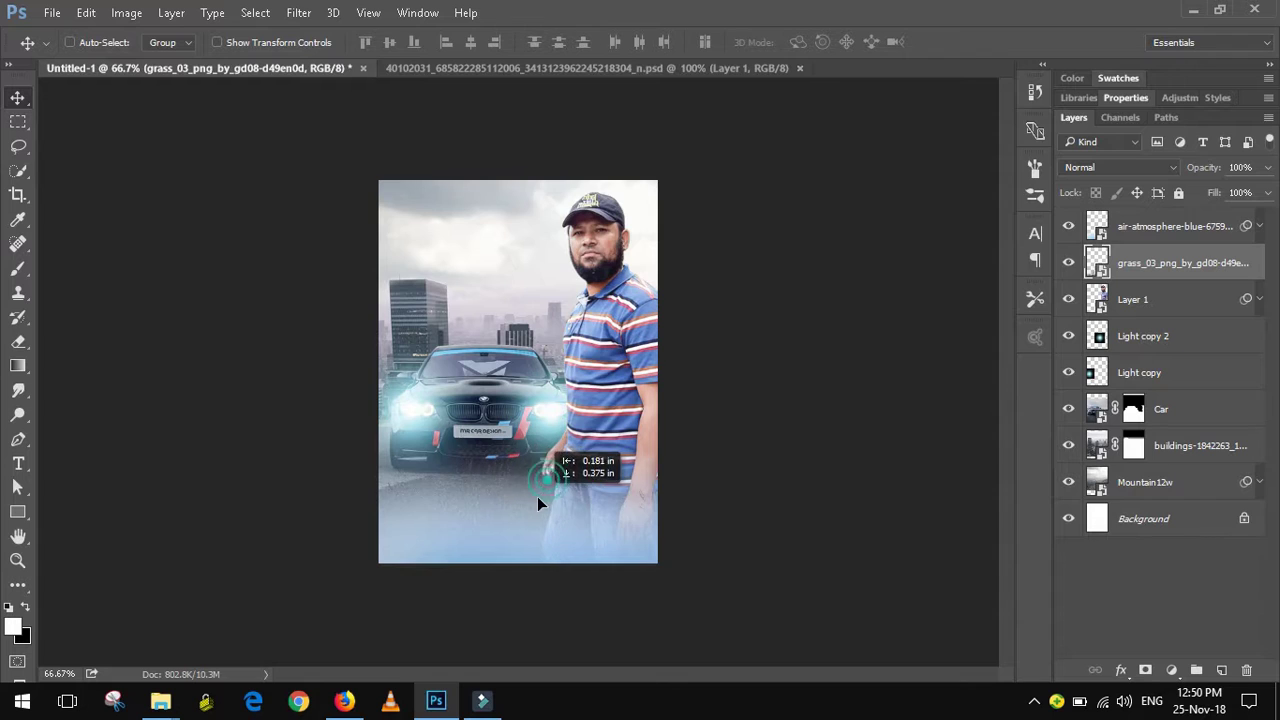
left_click_drag(1168, 263, 1168, 222)
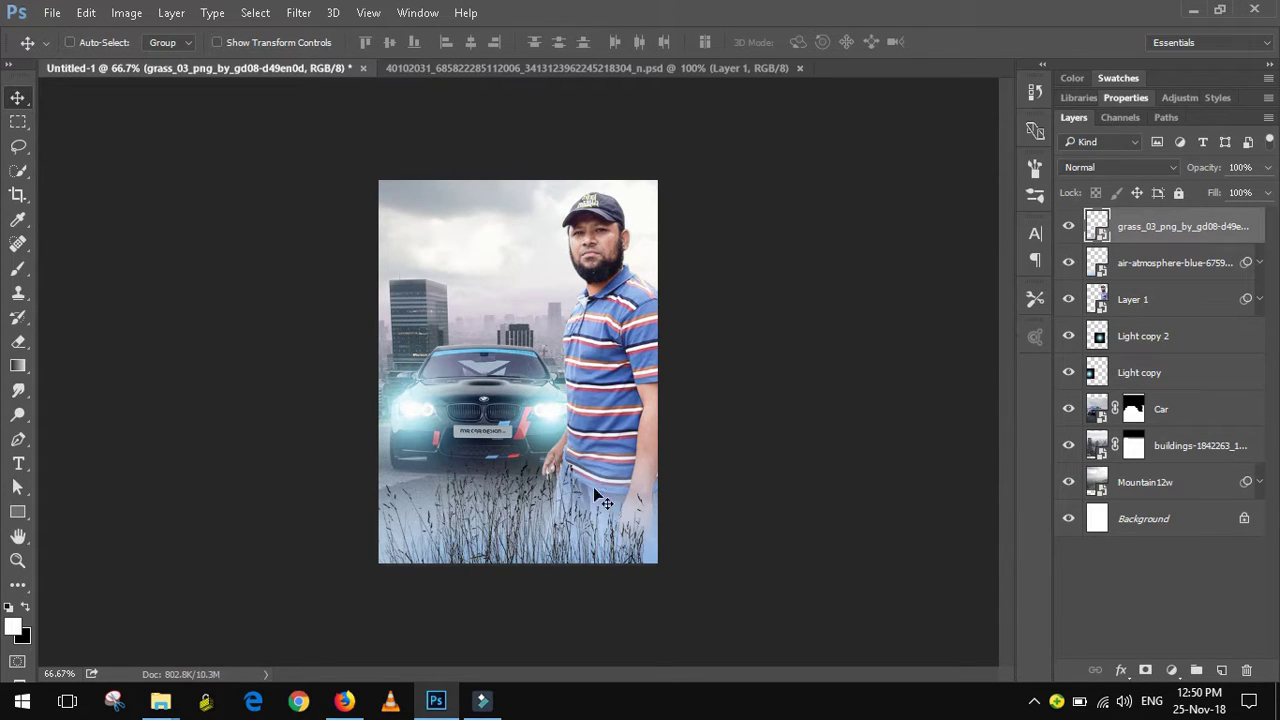
mouse_move(600, 497)
left_mouse_down()
mouse_move(489, 522)
mouse_move(492, 542)
mouse_move(488, 506)
left_mouse_up()
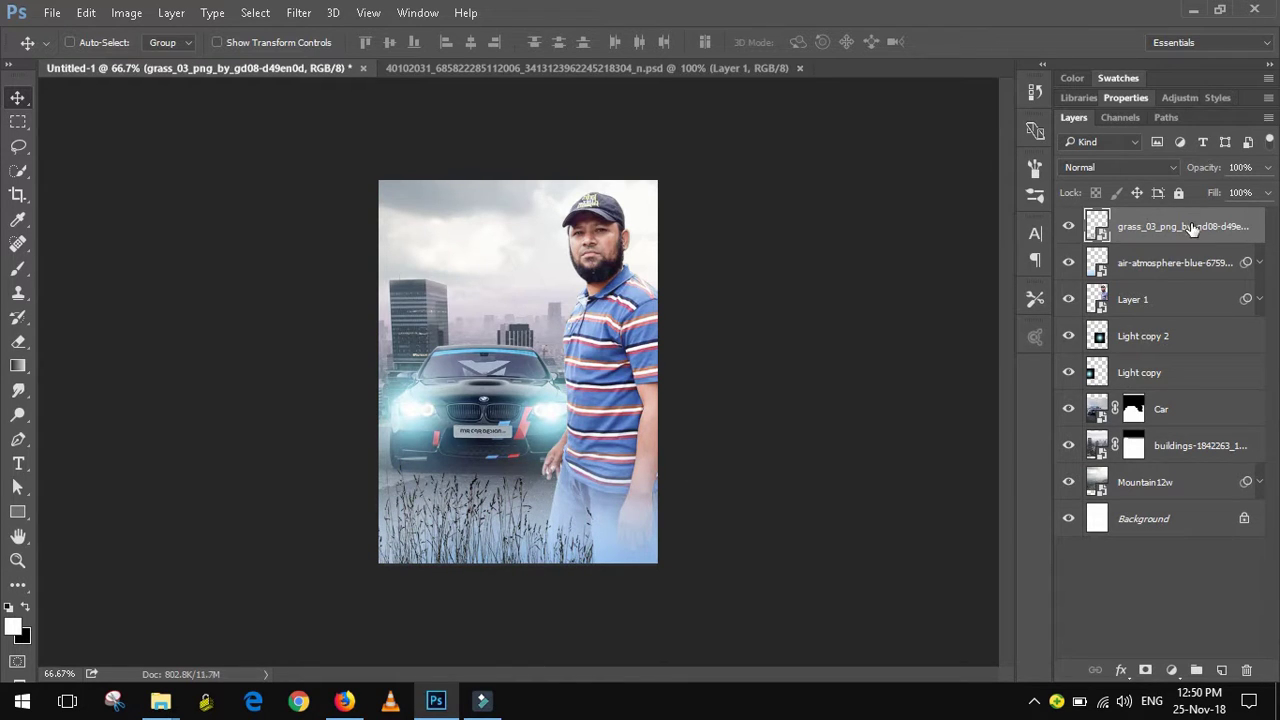
Duplicate the grass, flip the copy horizontally and position it along the bottom right.
left_click_drag(1180, 240, 1221, 670)
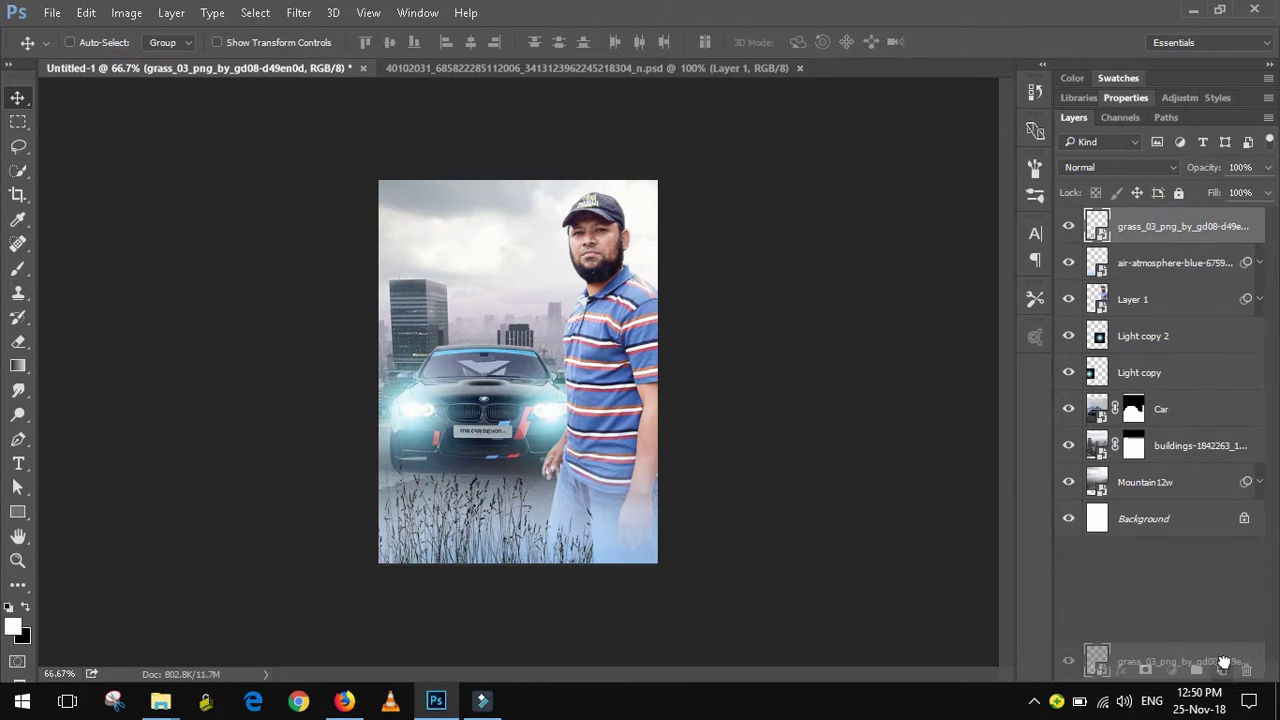
left_click_drag(537, 512, 680, 517)
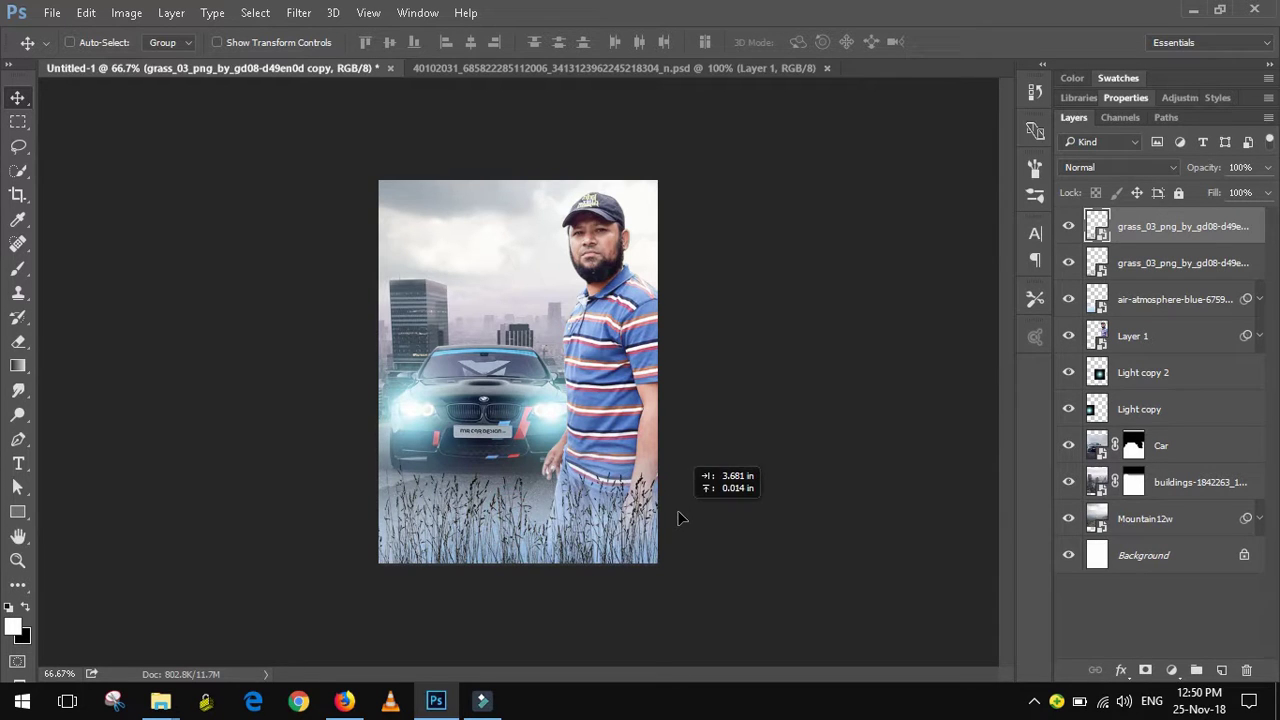
left_click(90, 12)
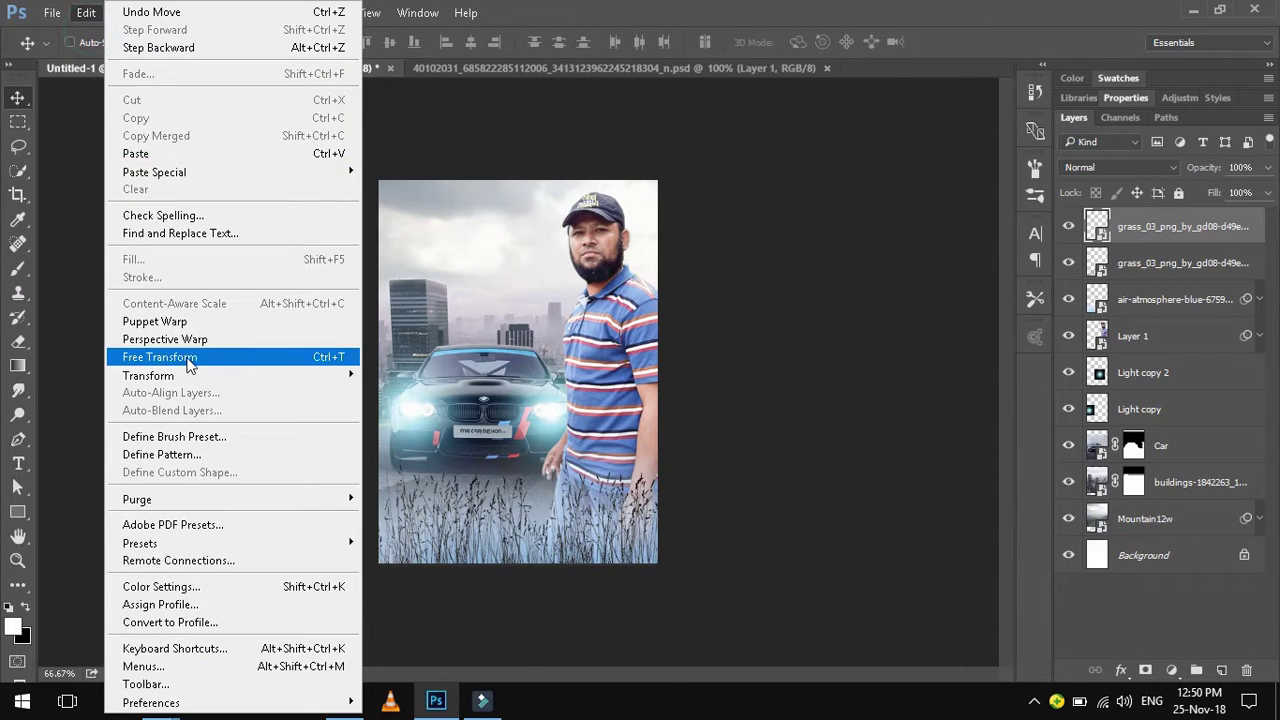
left_click(187, 357)
right_click(591, 532)
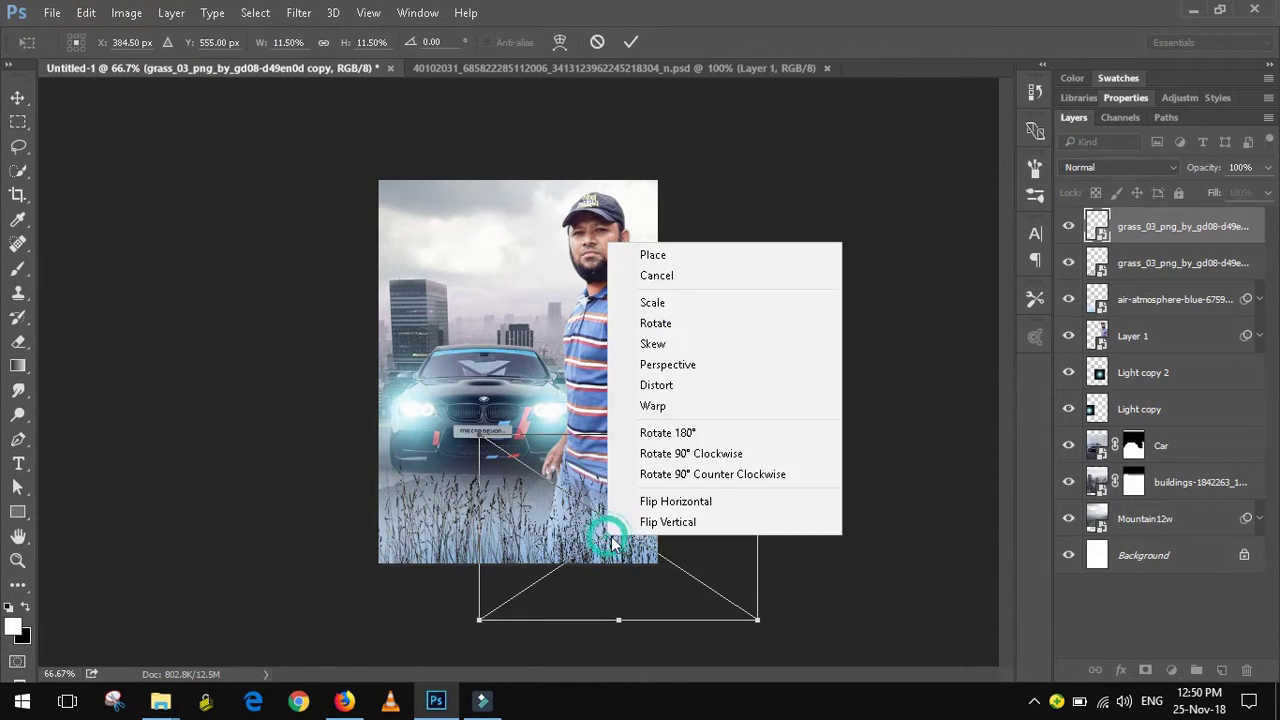
left_click(684, 501)
left_click_drag(622, 543, 628, 527)
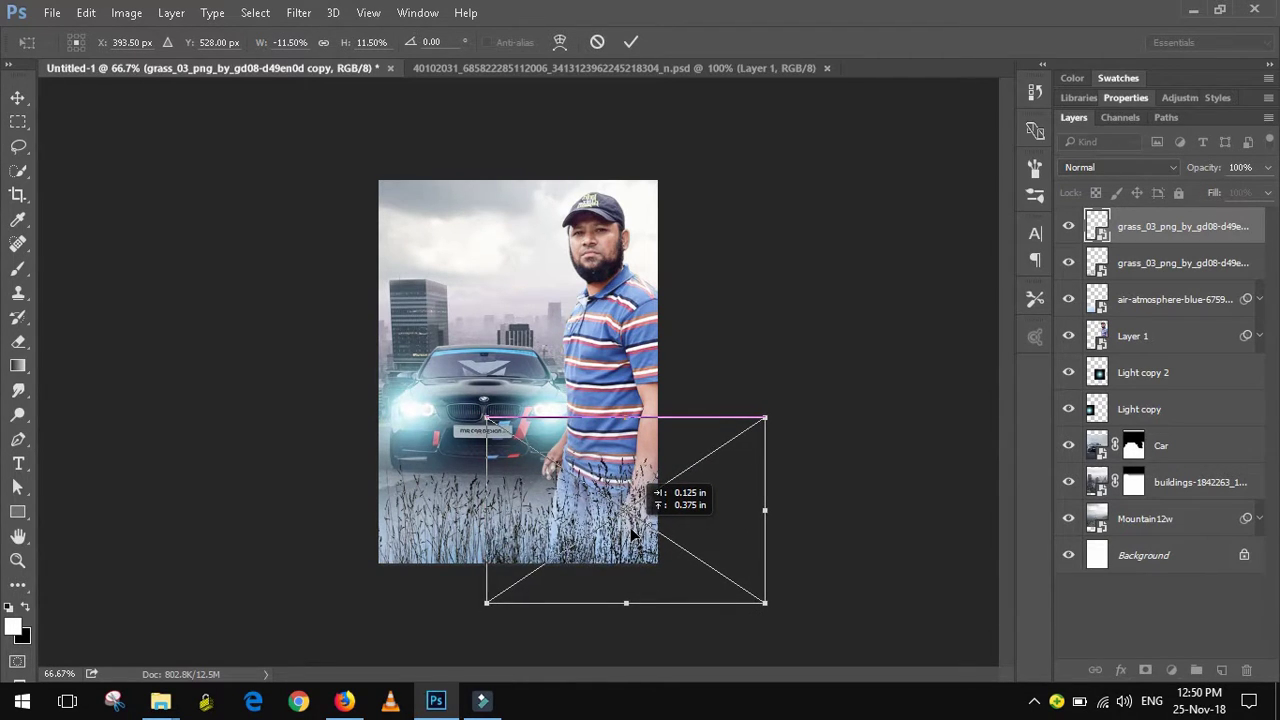
left_click_drag(628, 527, 630, 527)
left_click(18, 100)
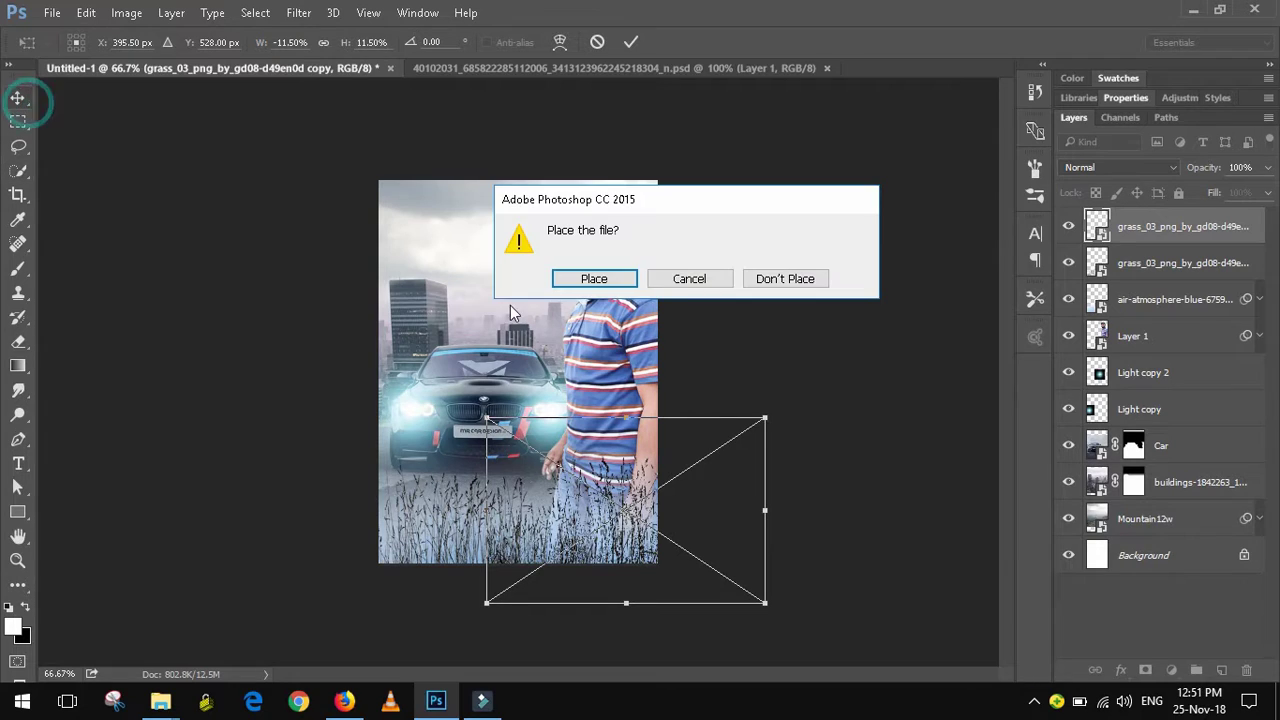
left_click(586, 277)
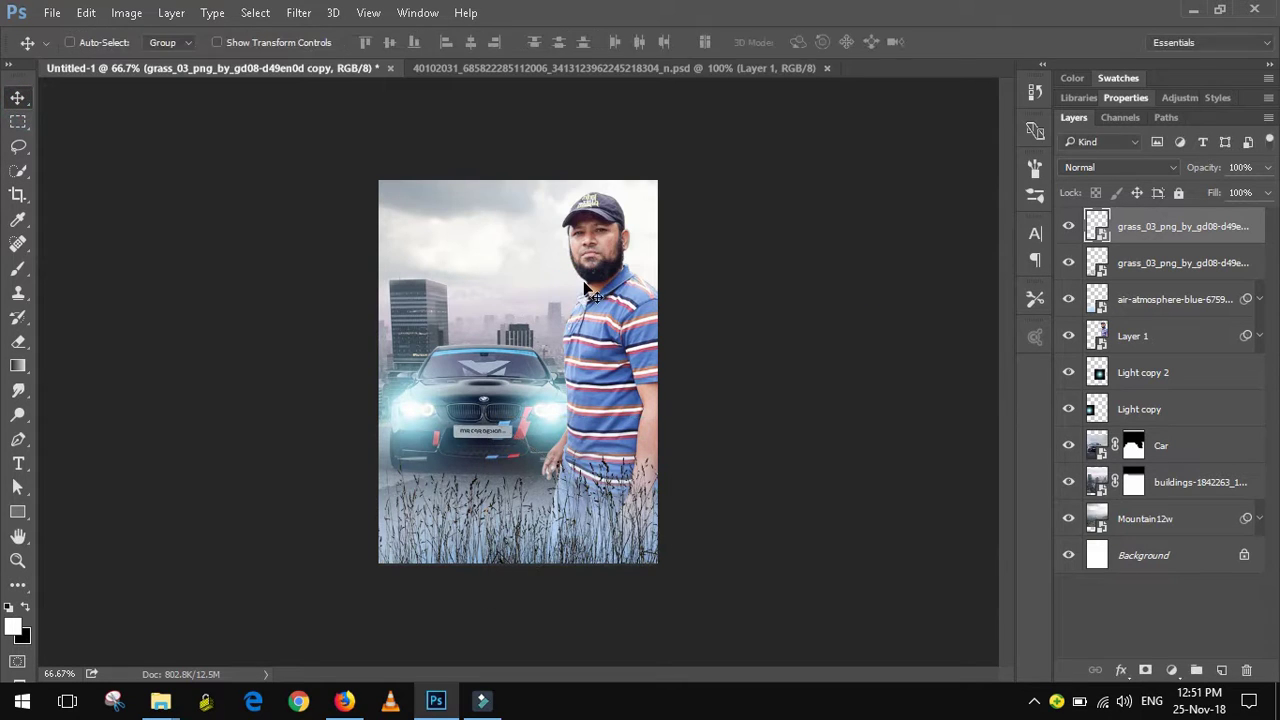
Merge the two grass layers and lower the merged layer to 75% opacity.
left_click(1190, 263, "shift")
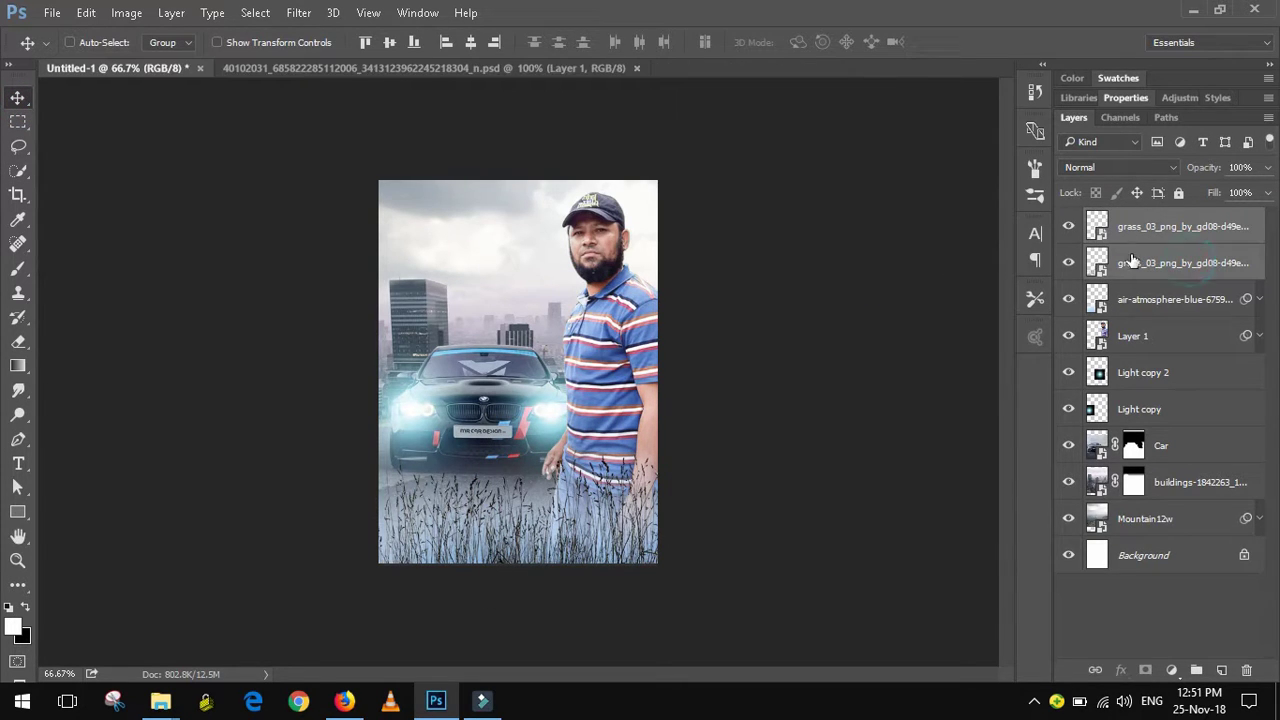
left_click(171, 12)
left_click(290, 628)
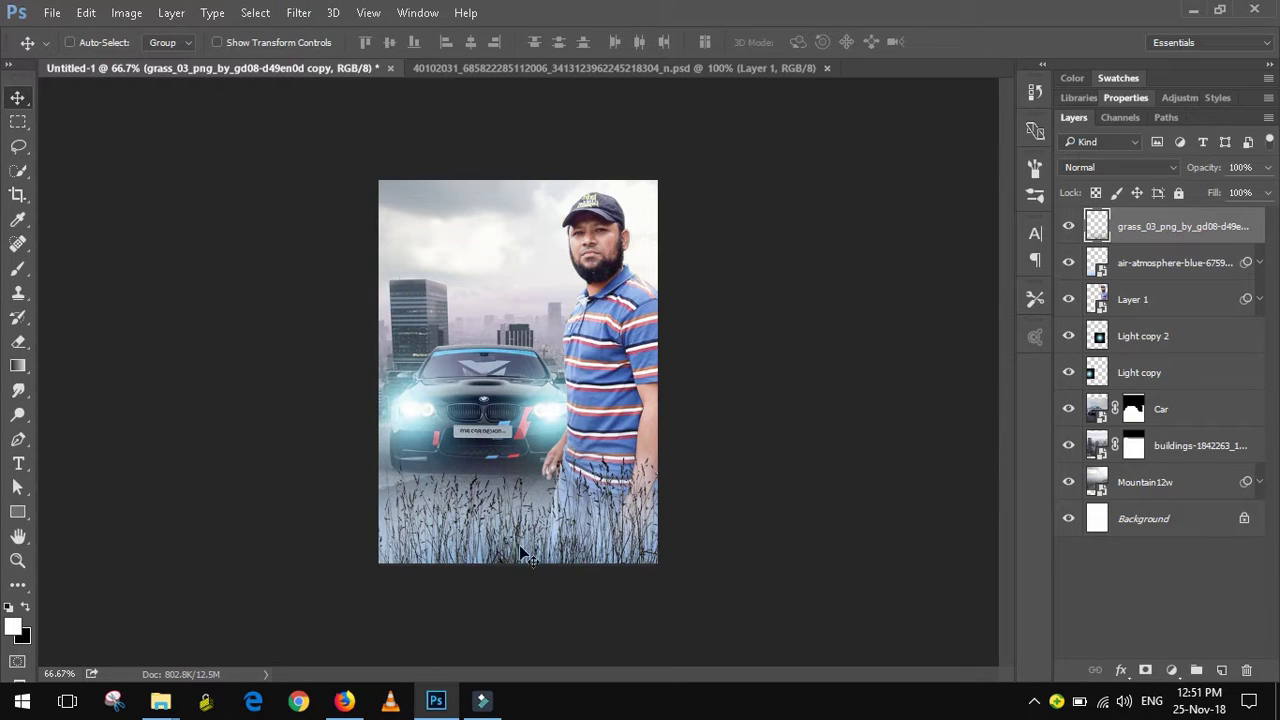
left_click(1268, 170)
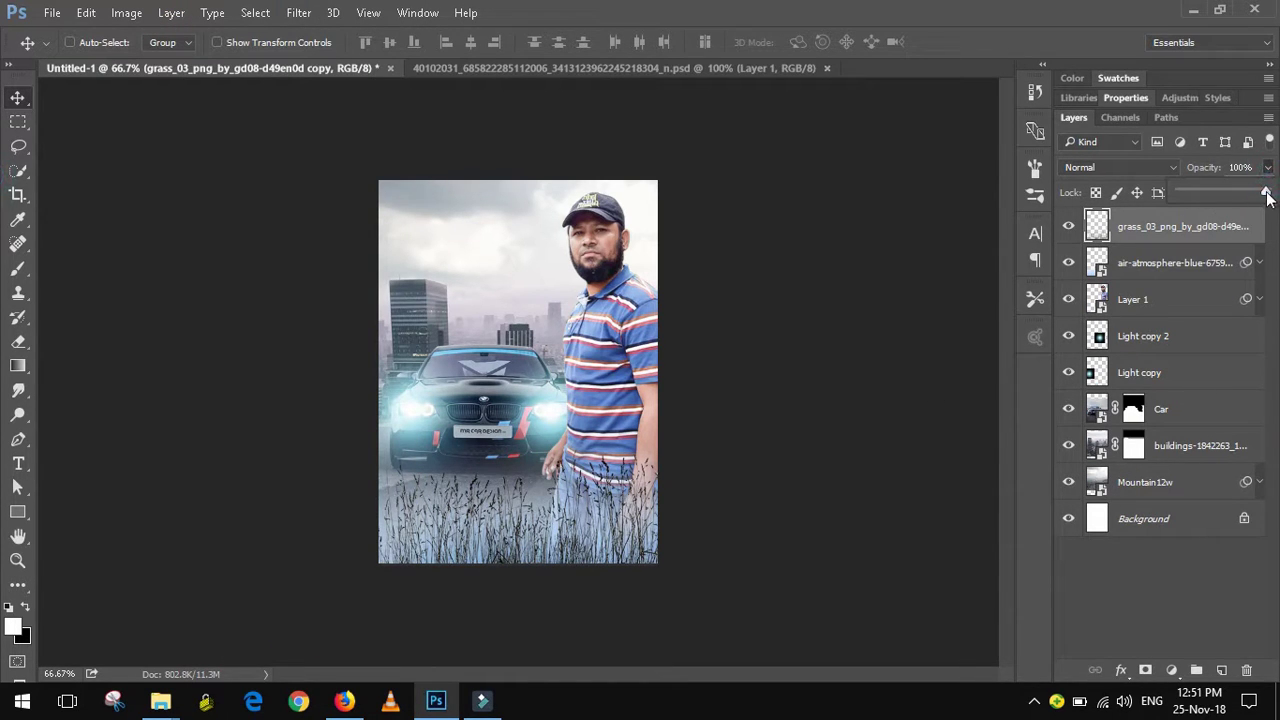
left_click_drag(1266, 190, 1245, 193)
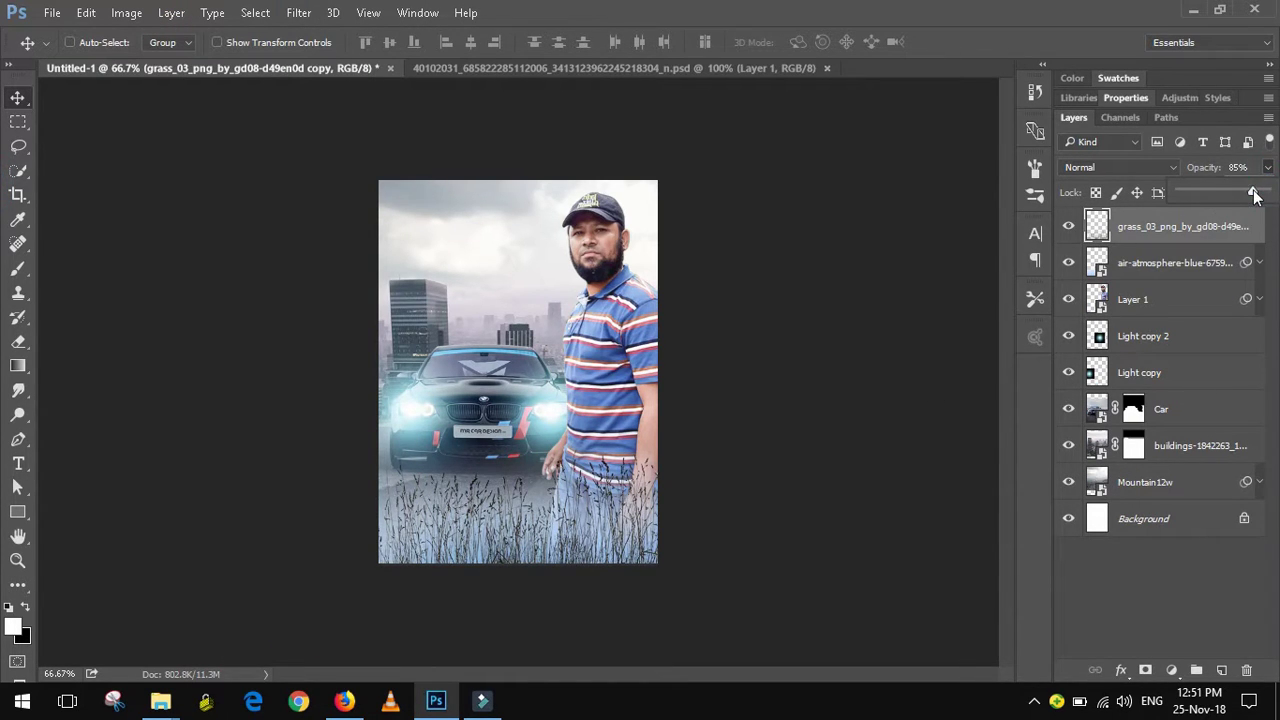
Apply a 1.2-px Gaussian Blur to the grass and nudge it slightly.
left_click(298, 13)
mouse_move(320, 220)
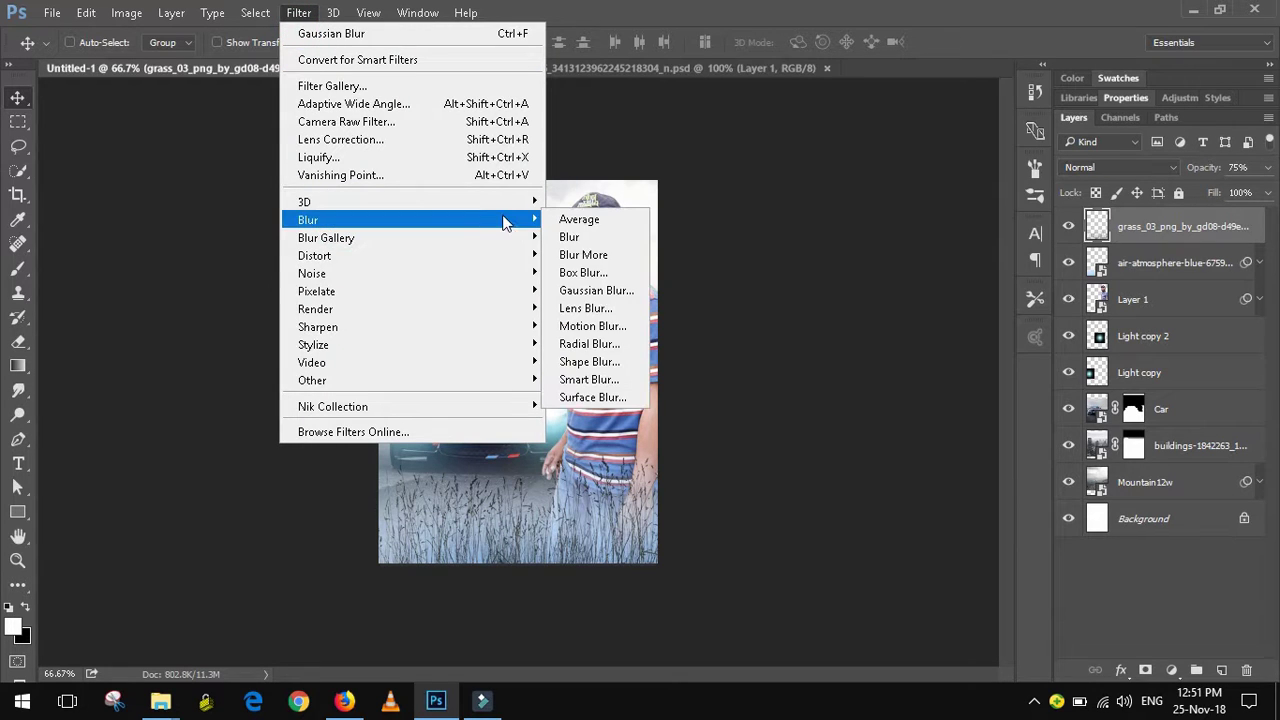
left_click(605, 288)
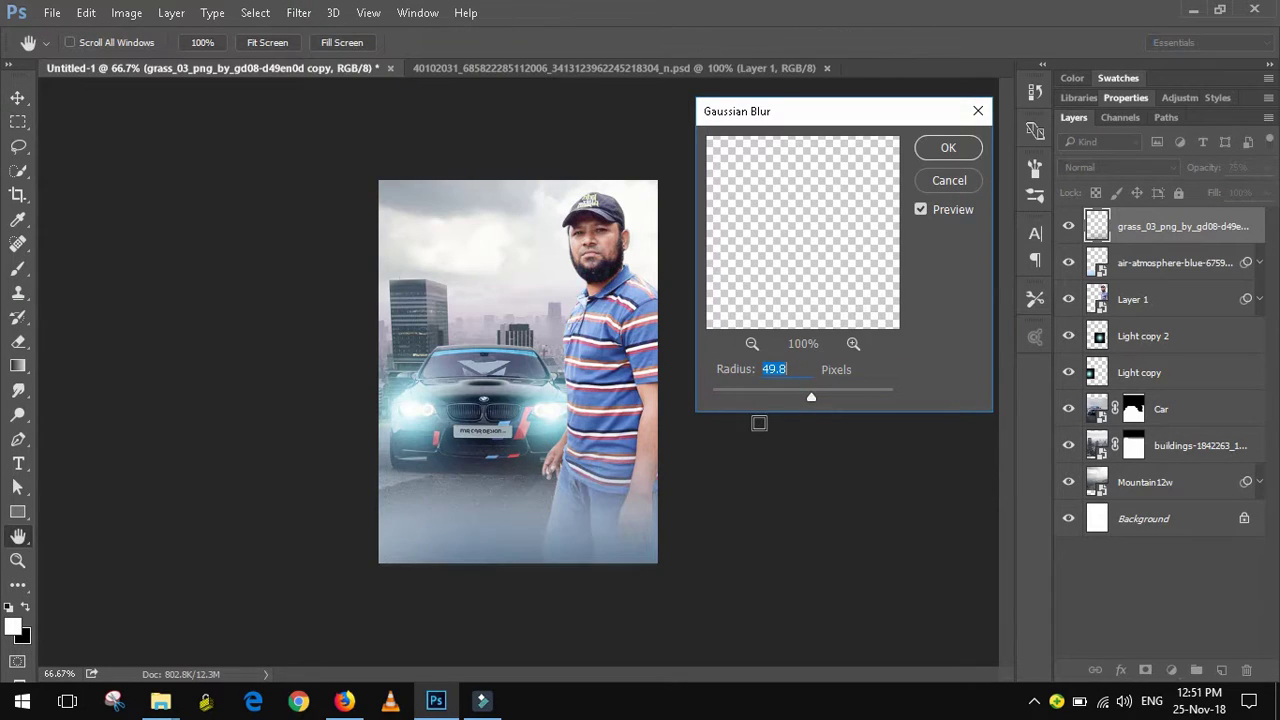
left_click_drag(810, 399, 760, 398)
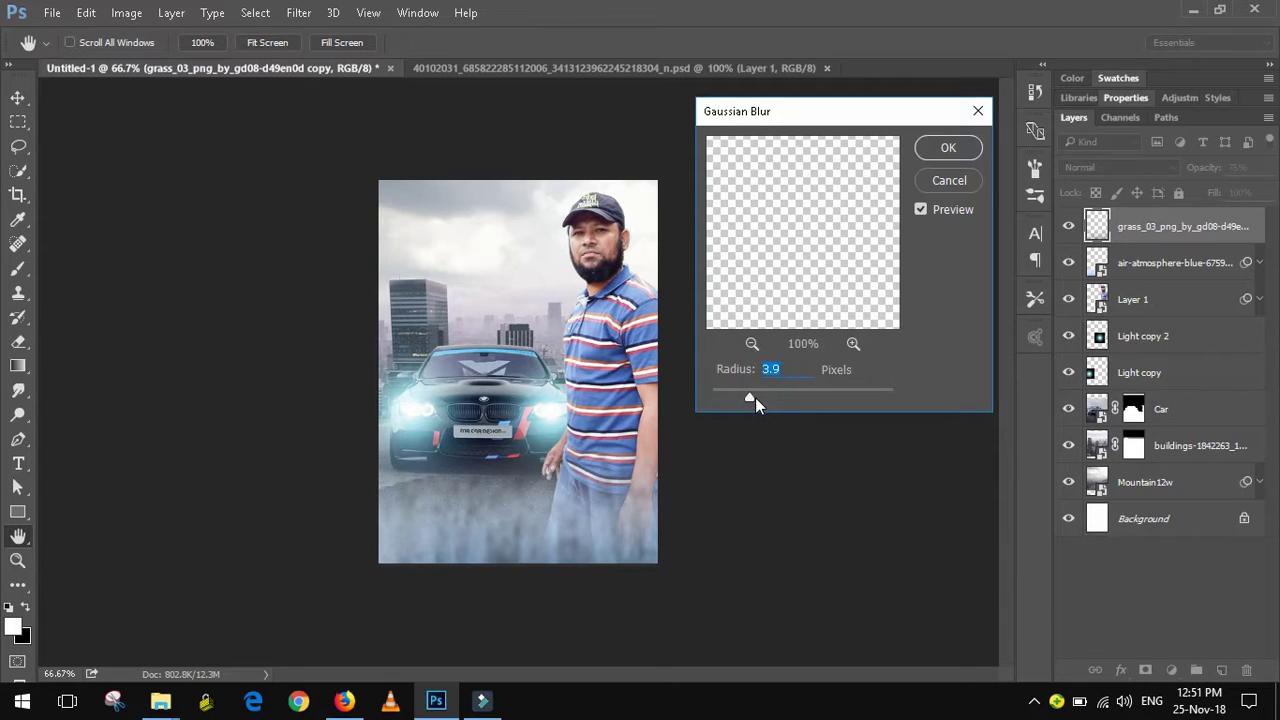
left_click_drag(730, 398, 722, 398)
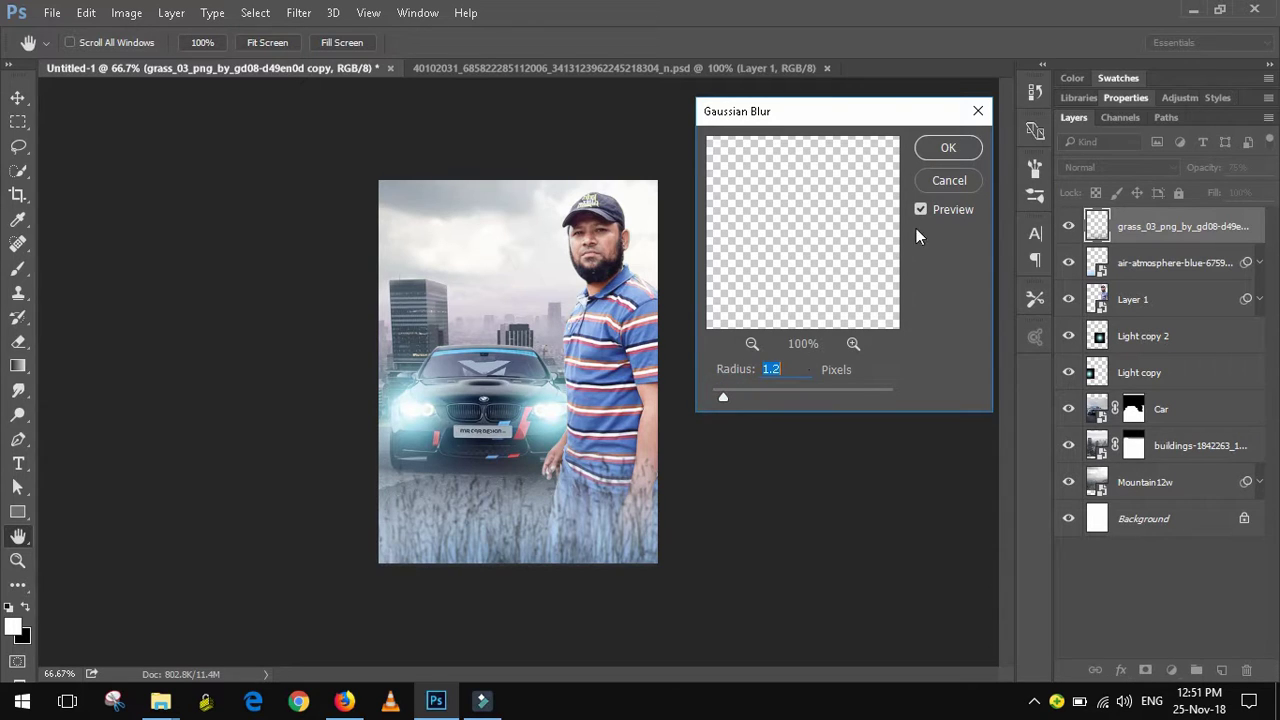
left_click(955, 148)
left_click_drag(514, 550, 578, 540)
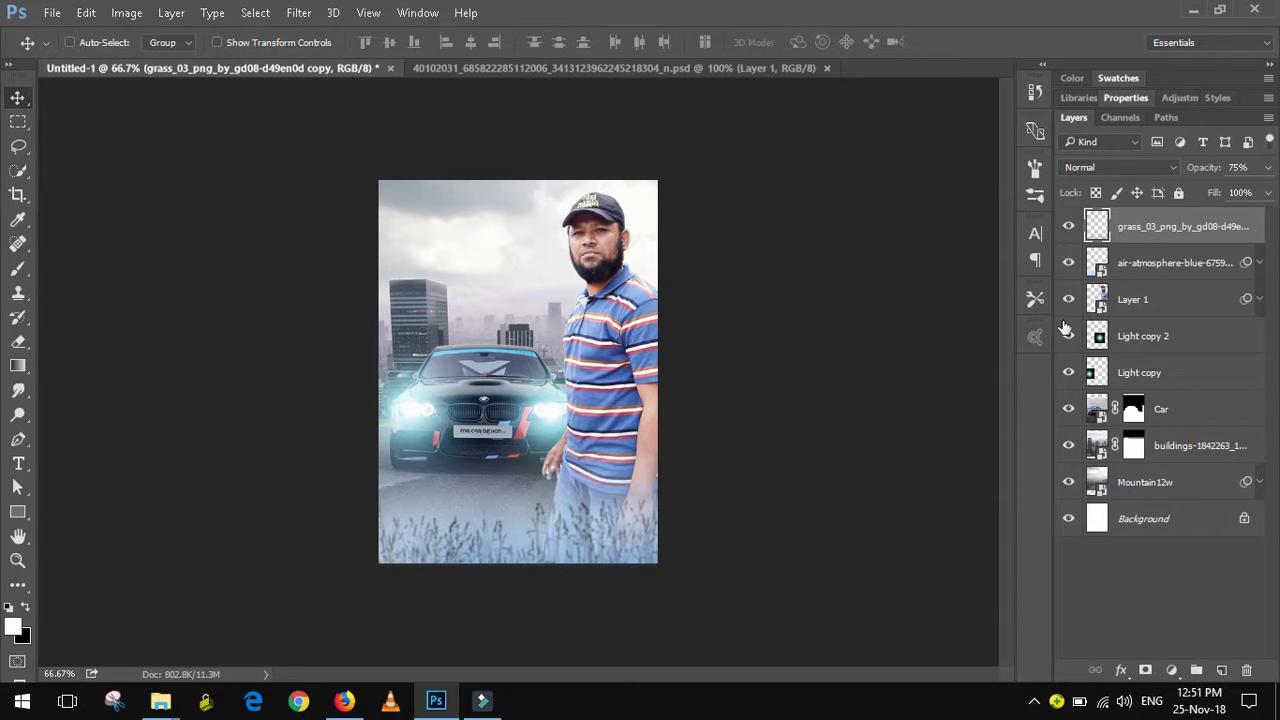
Place Particle.jpg over the whole poster and set its blend mode to Screen.
left_click(55, 16)
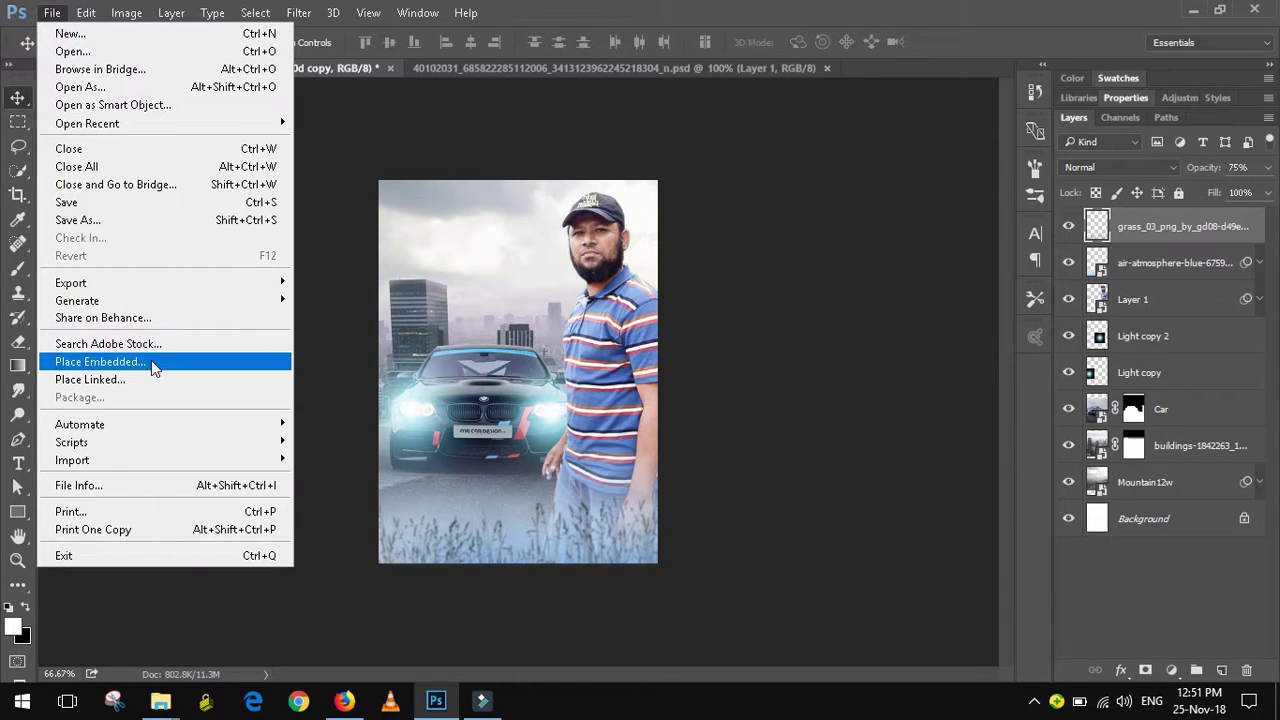
left_click(151, 362)
double_click(276, 130)
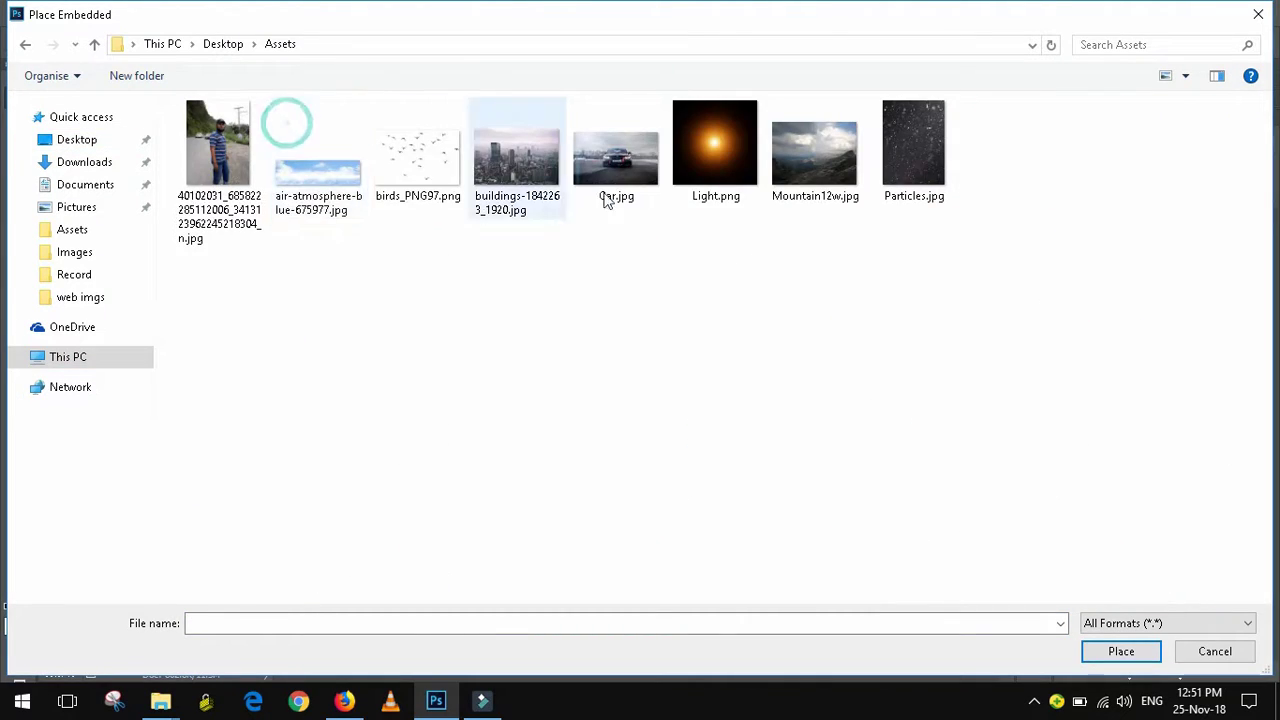
double_click(912, 155)
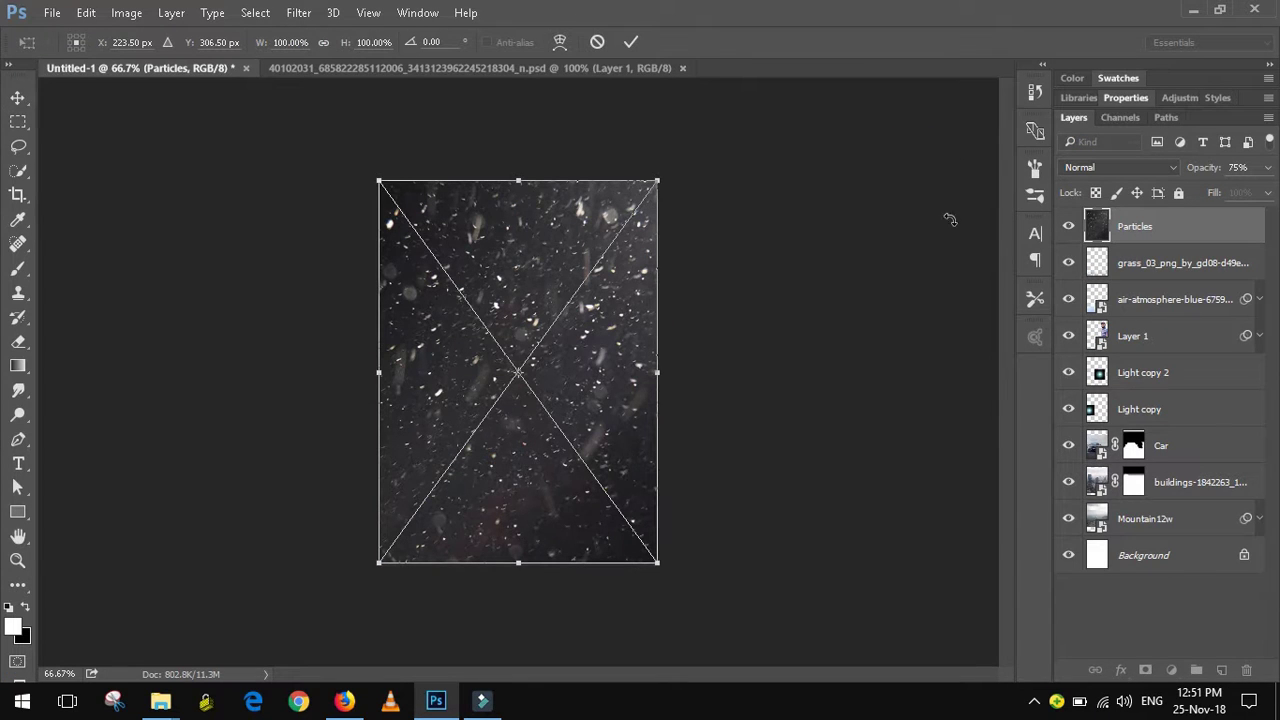
left_click(17, 97)
left_click(591, 278)
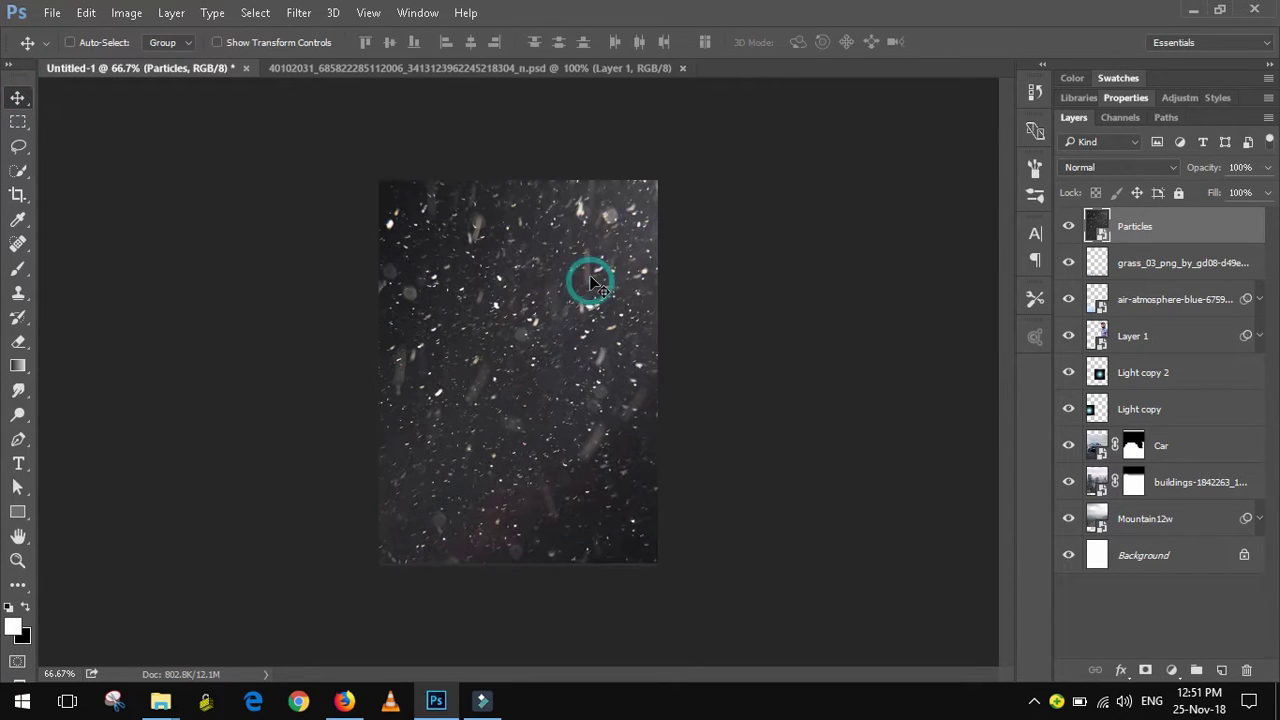
left_click(1133, 170)
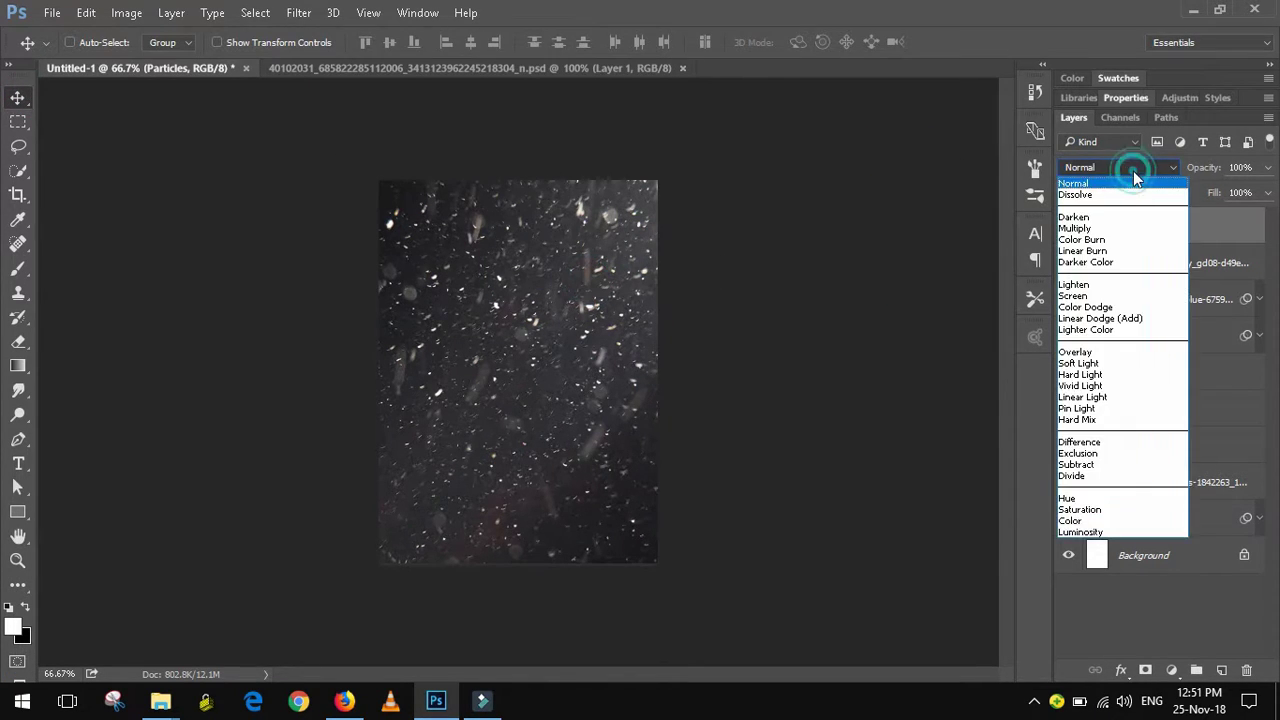
left_click(1113, 296)
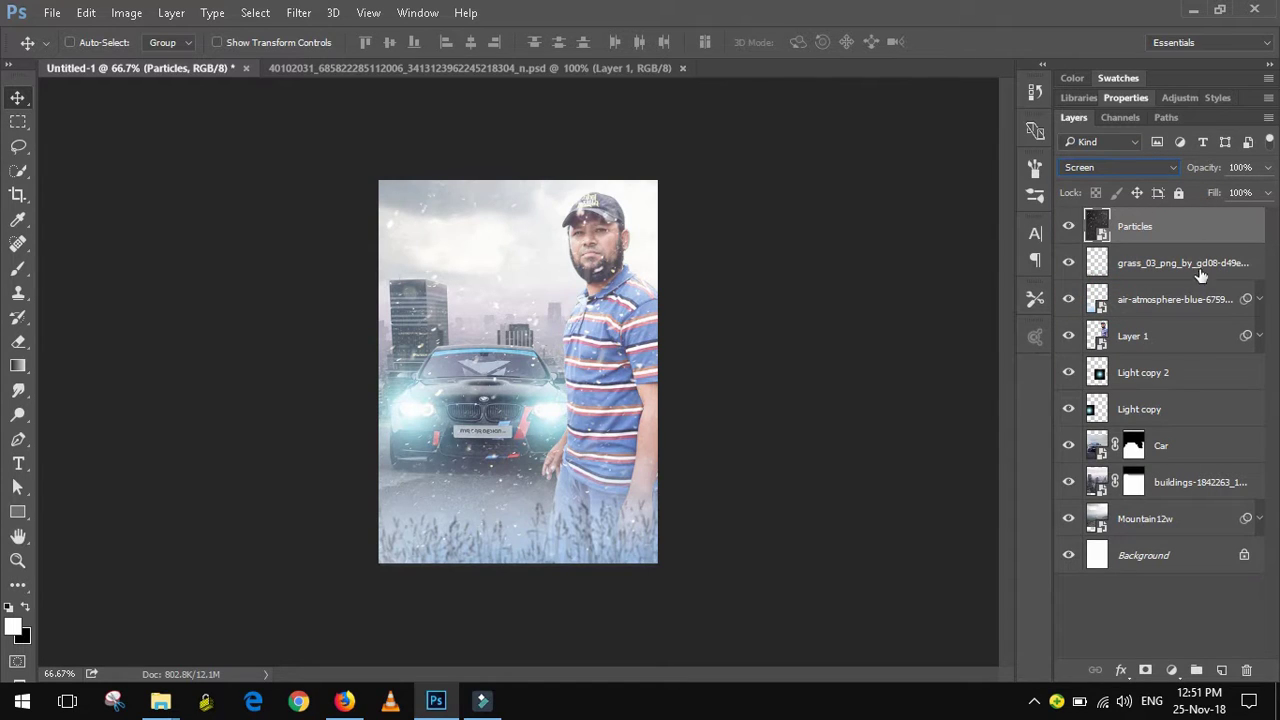
Load the man's outline from Layer 1 and give the Particles layer an inverted mask from it.
left_click(1105, 333, "ctrl")
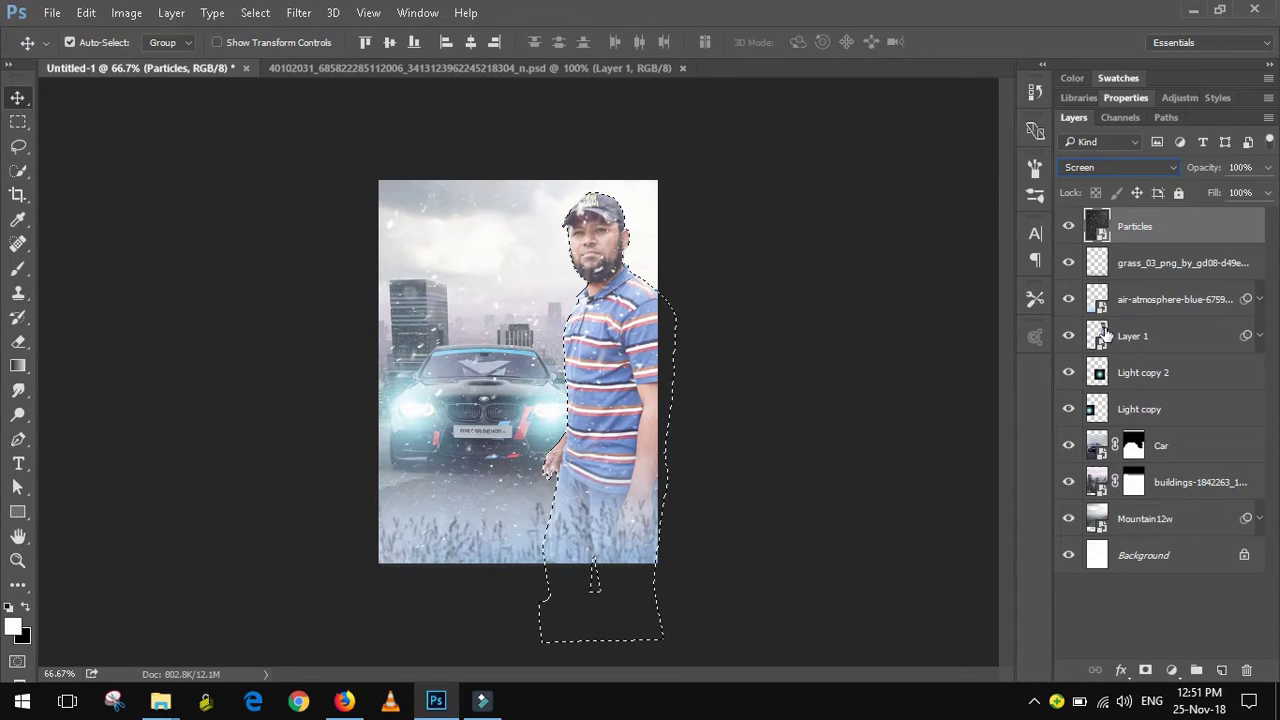
left_click(1145, 670)
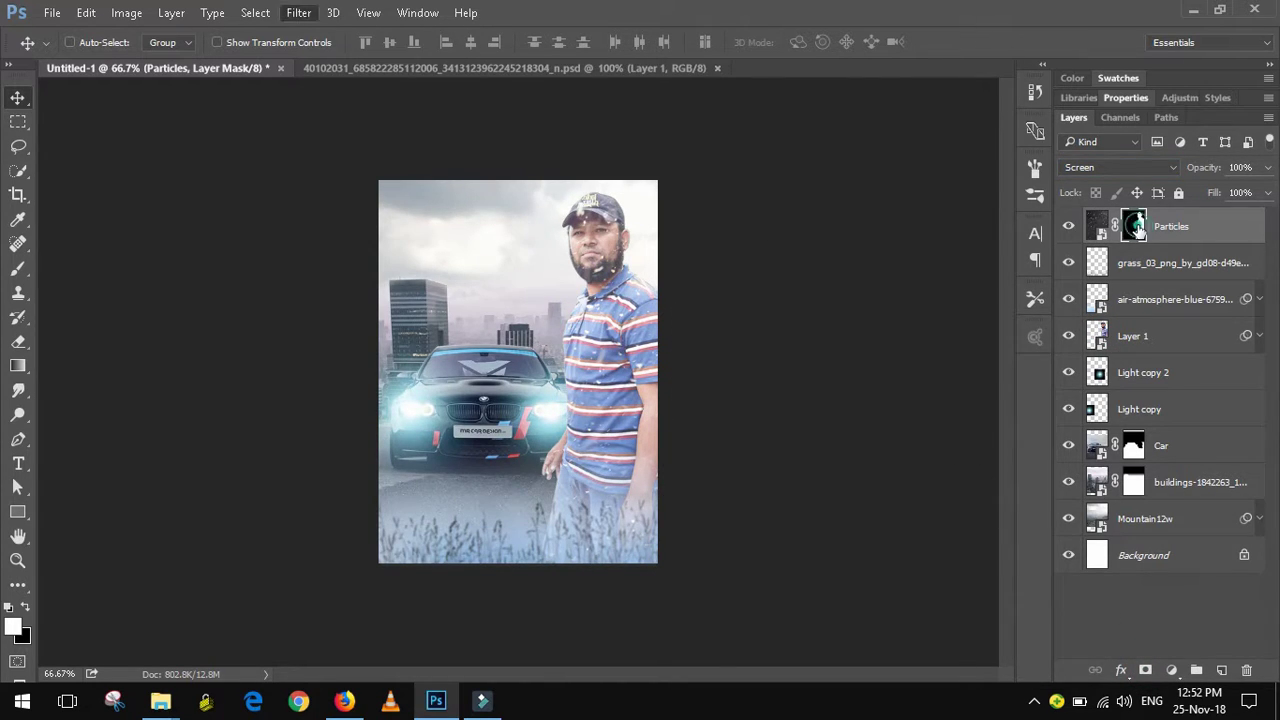
double_click(1134, 226)
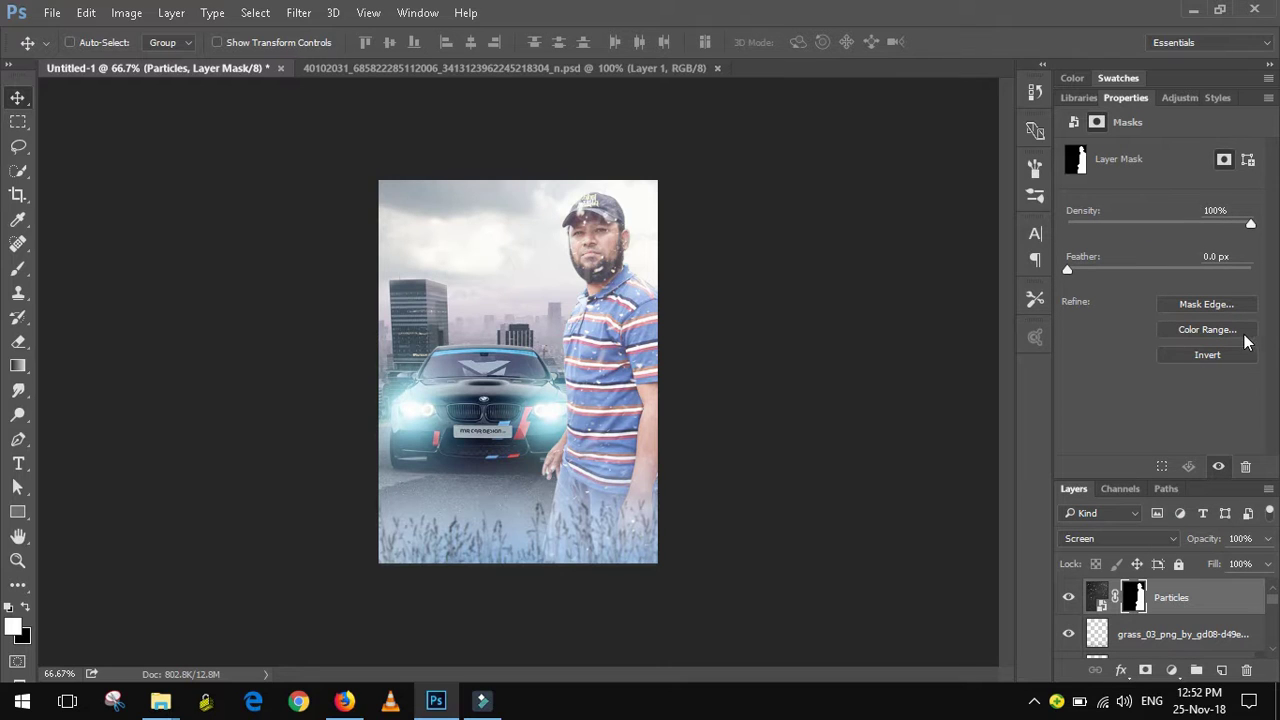
left_click(1216, 355)
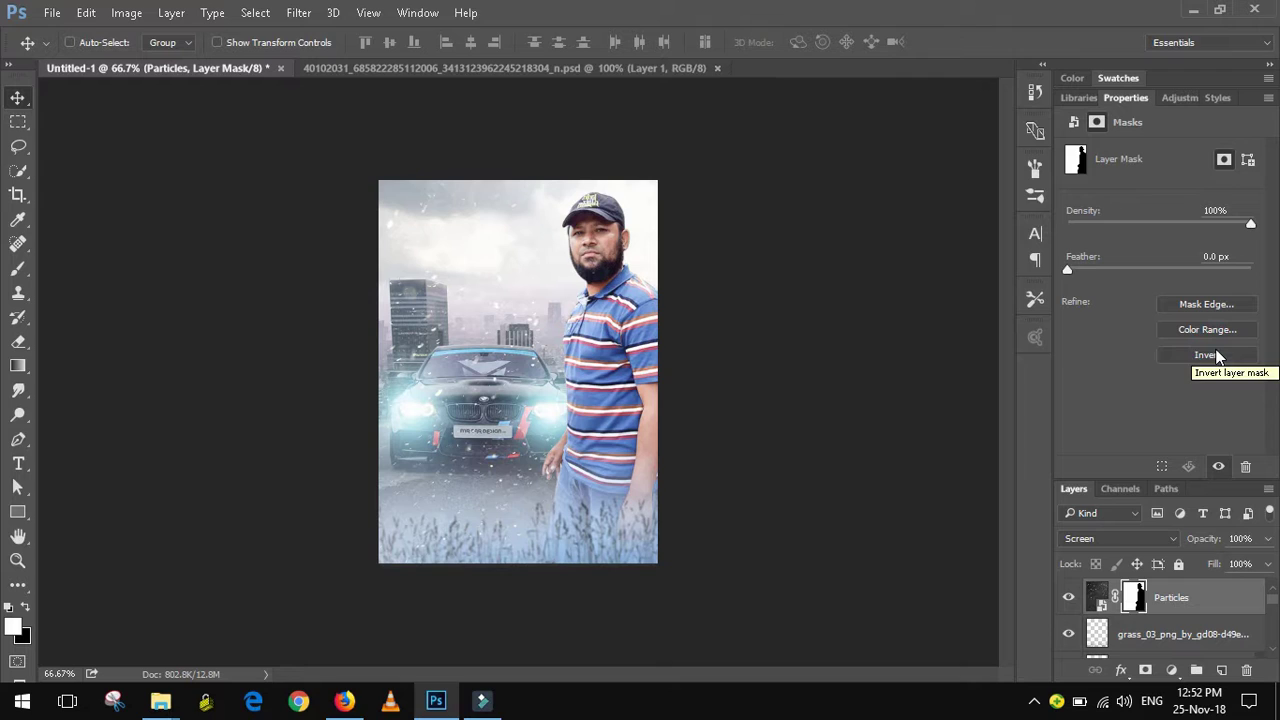
double_click(1123, 101)
left_click(1178, 227)
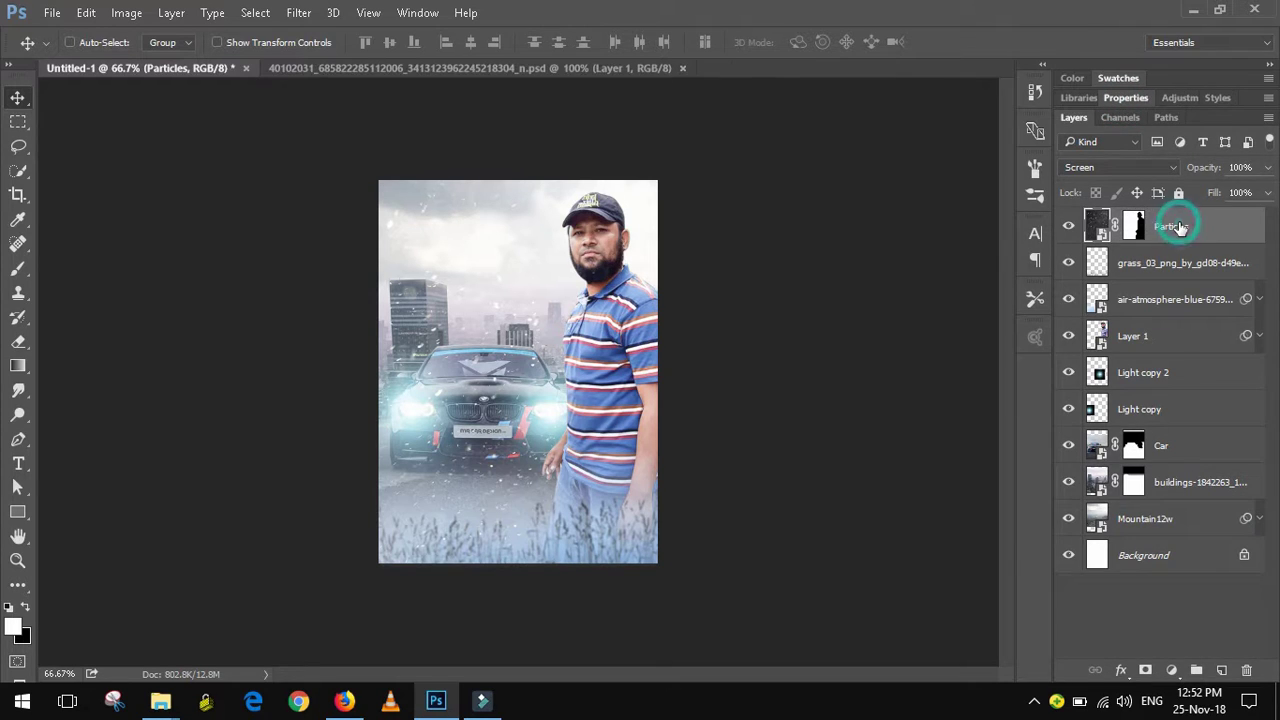
Select all, copy merged and paste the composite as a new Layer 2.
left_click(255, 12)
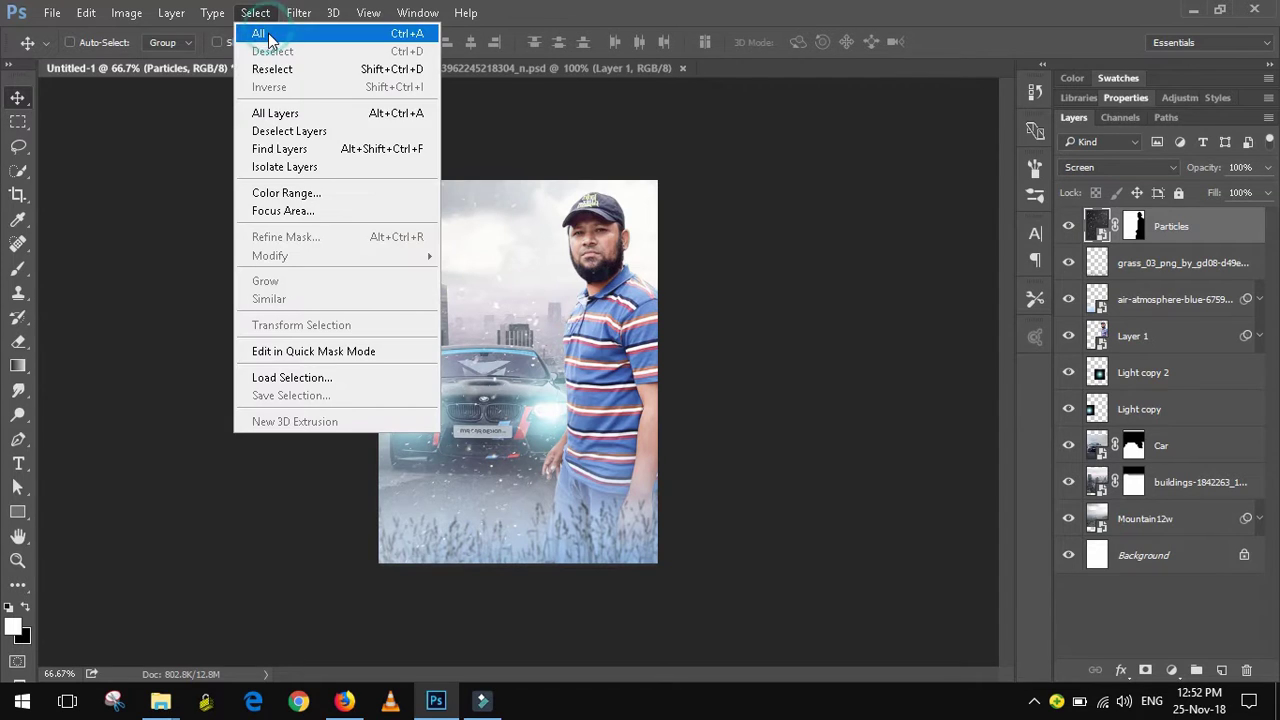
left_click(284, 36)
left_click(86, 12)
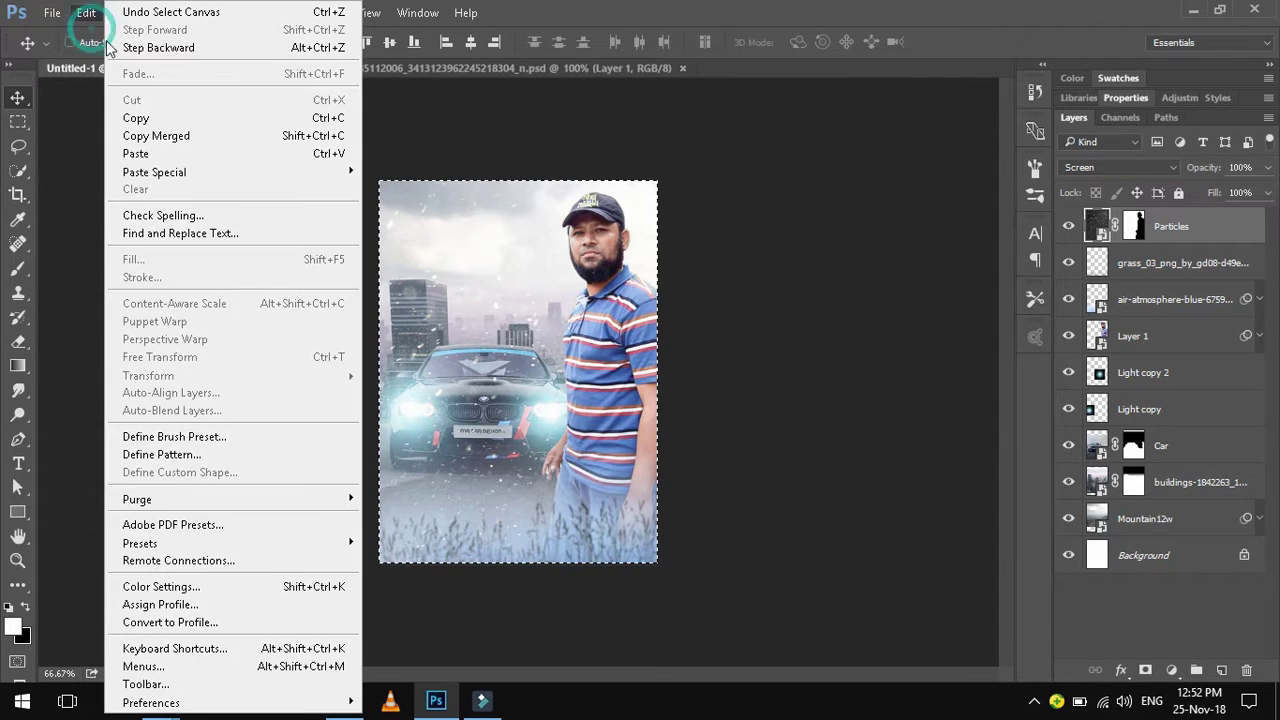
left_click(150, 135)
left_click(86, 12)
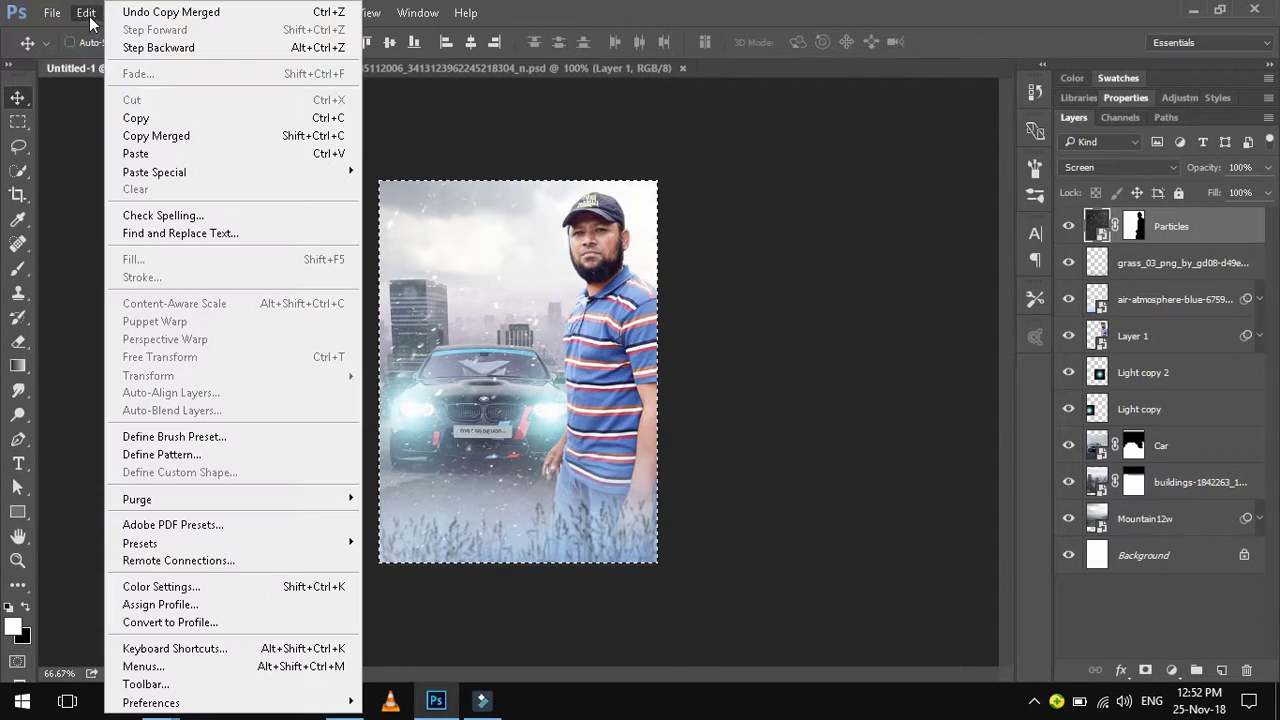
left_click(135, 153)
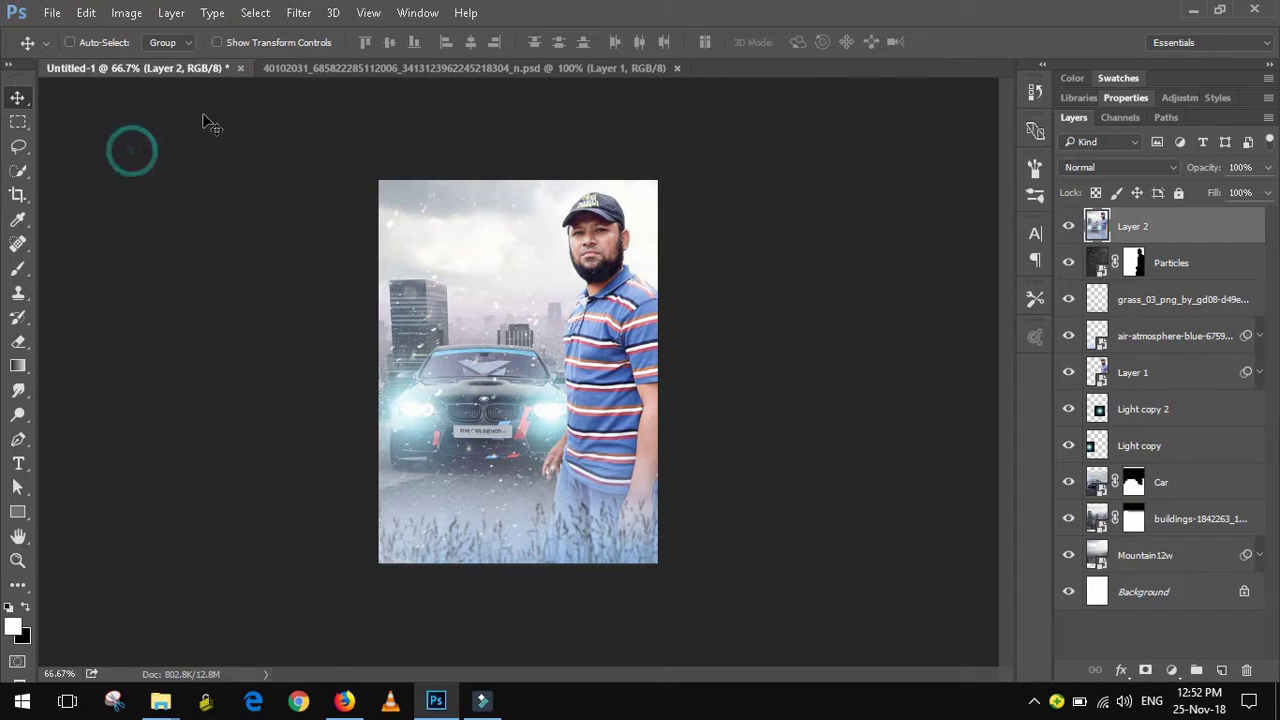
Grade Layer 2 in Camera Raw: Temperature -7, Exposure -0.20, Clarity +17, Dehaze -3.
left_click(298, 12)
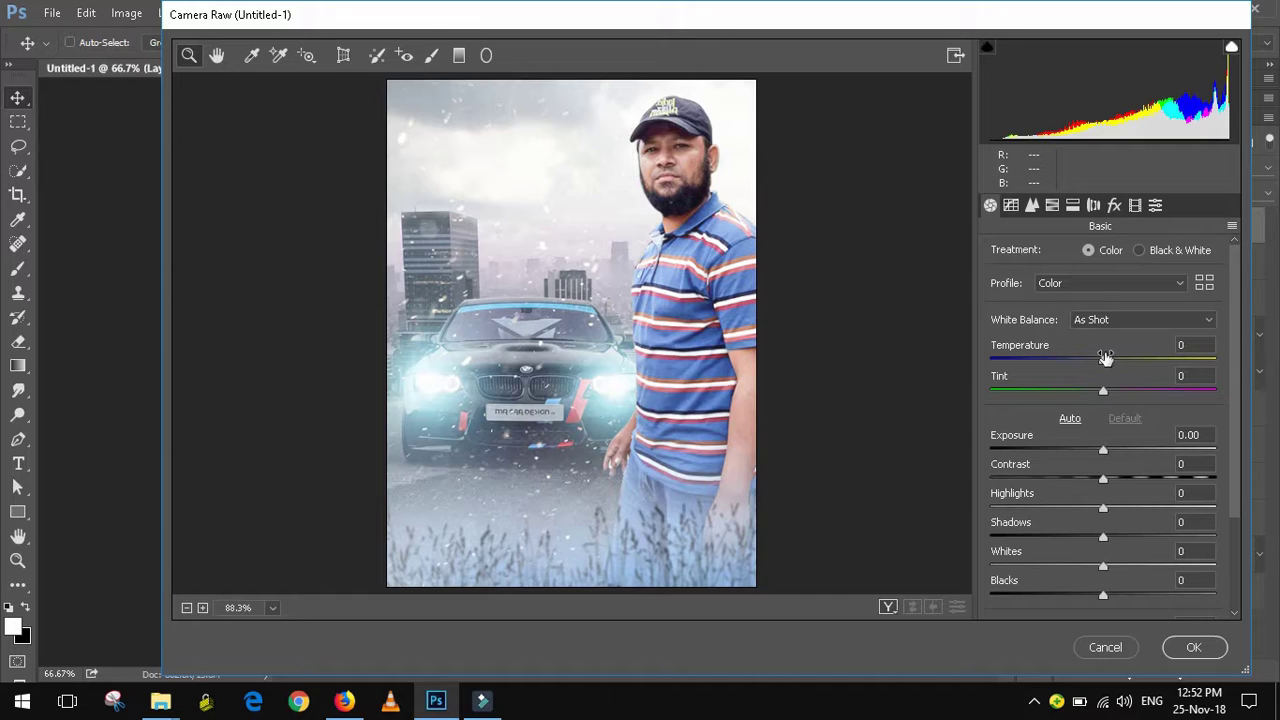
left_click_drag(1105, 357, 1094, 358)
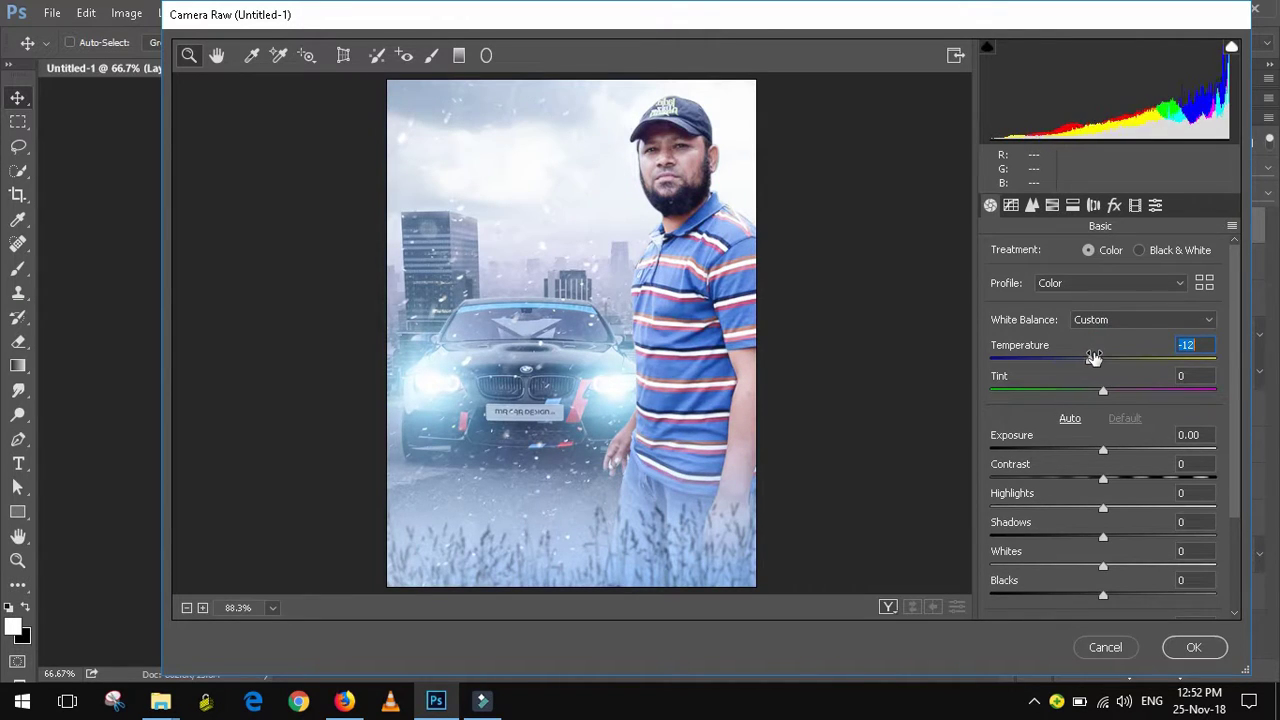
left_click_drag(1094, 358, 1097, 358)
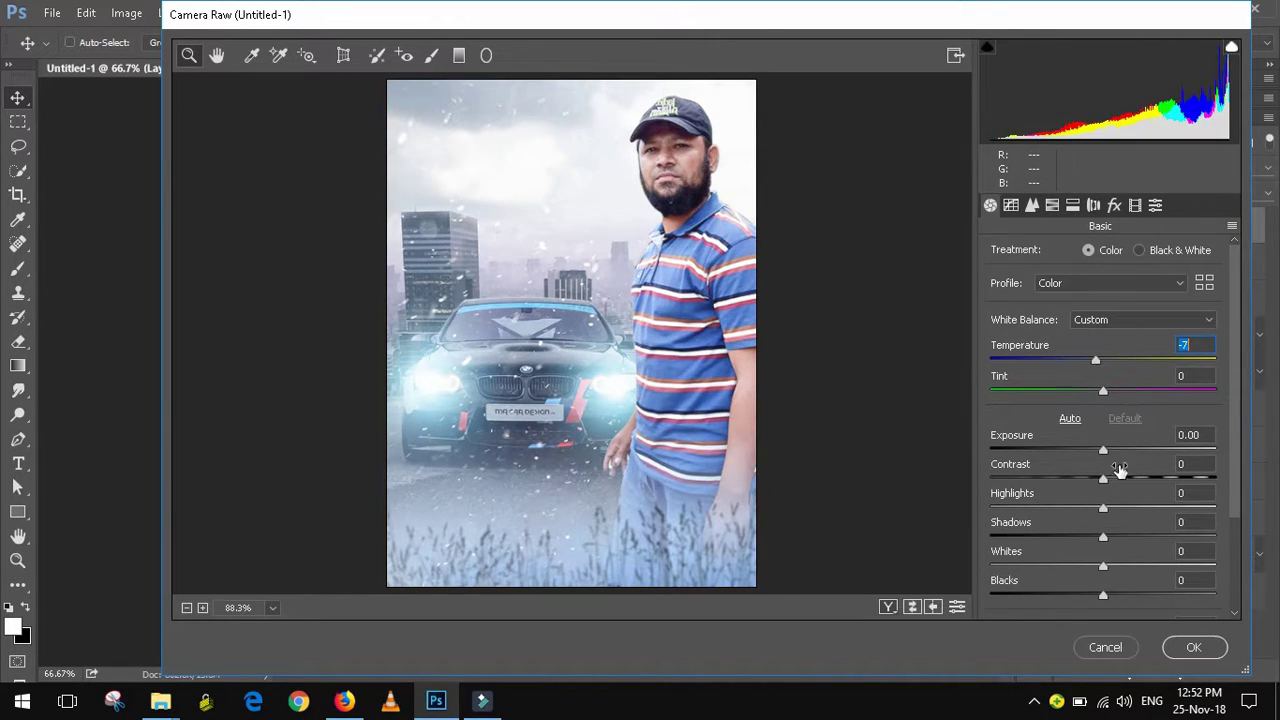
left_click_drag(1107, 445, 1099, 446)
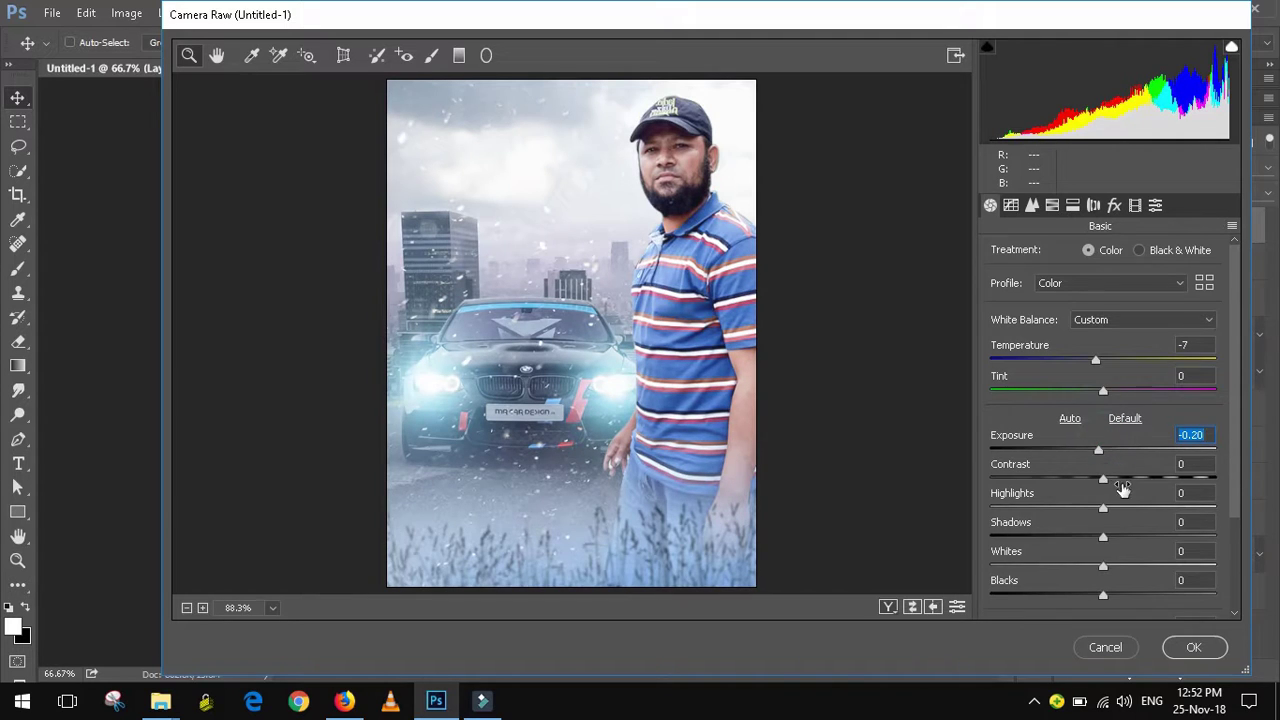
scroll(1136, 503, "down", 3)
mouse_move(1104, 510)
left_mouse_down()
mouse_move(1140, 503)
mouse_move(1103, 538)
left_mouse_up()
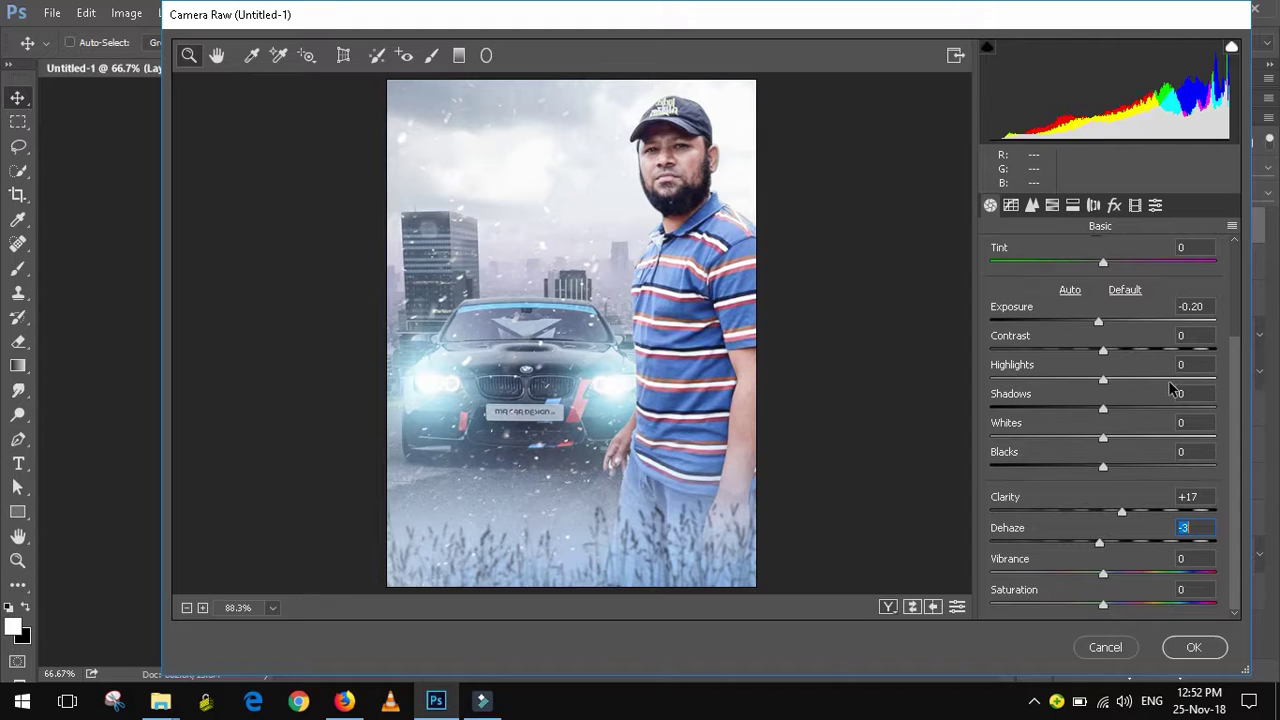
left_click(1205, 650)
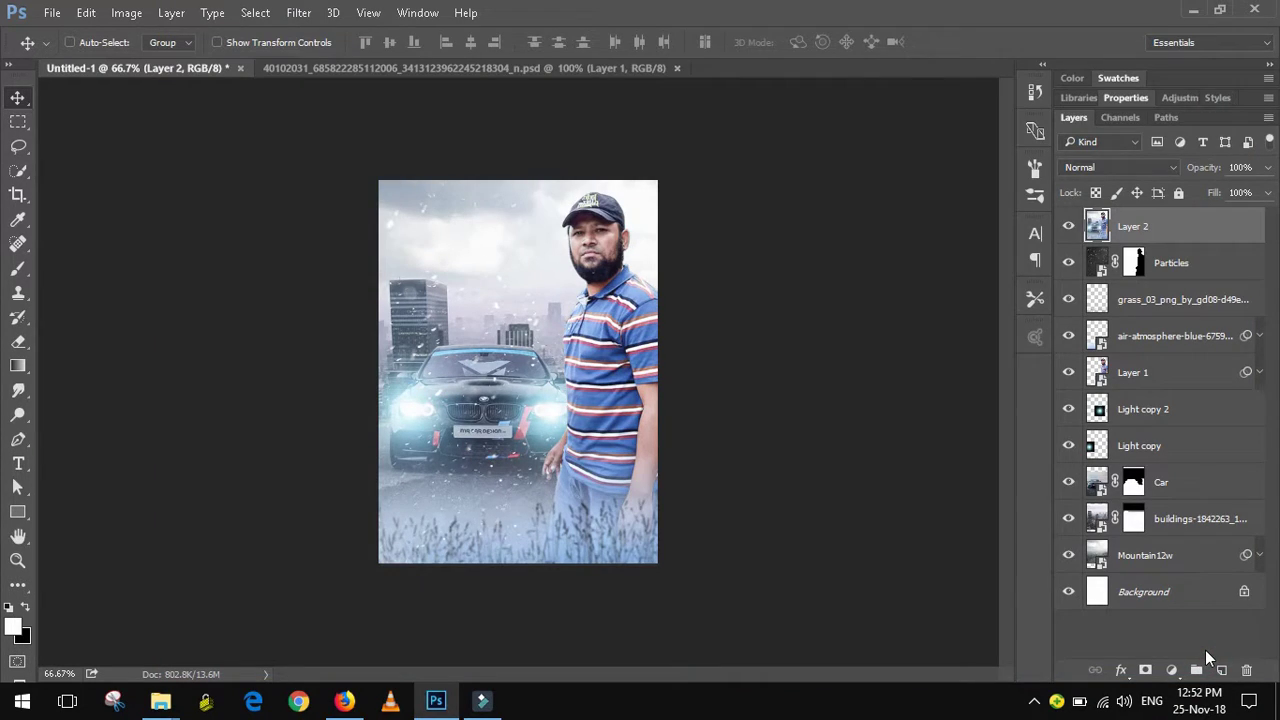
Launch Color Efex Pro 4, set Cross Processing to 53% and add a Detail Extractor filter.
left_click(299, 12)
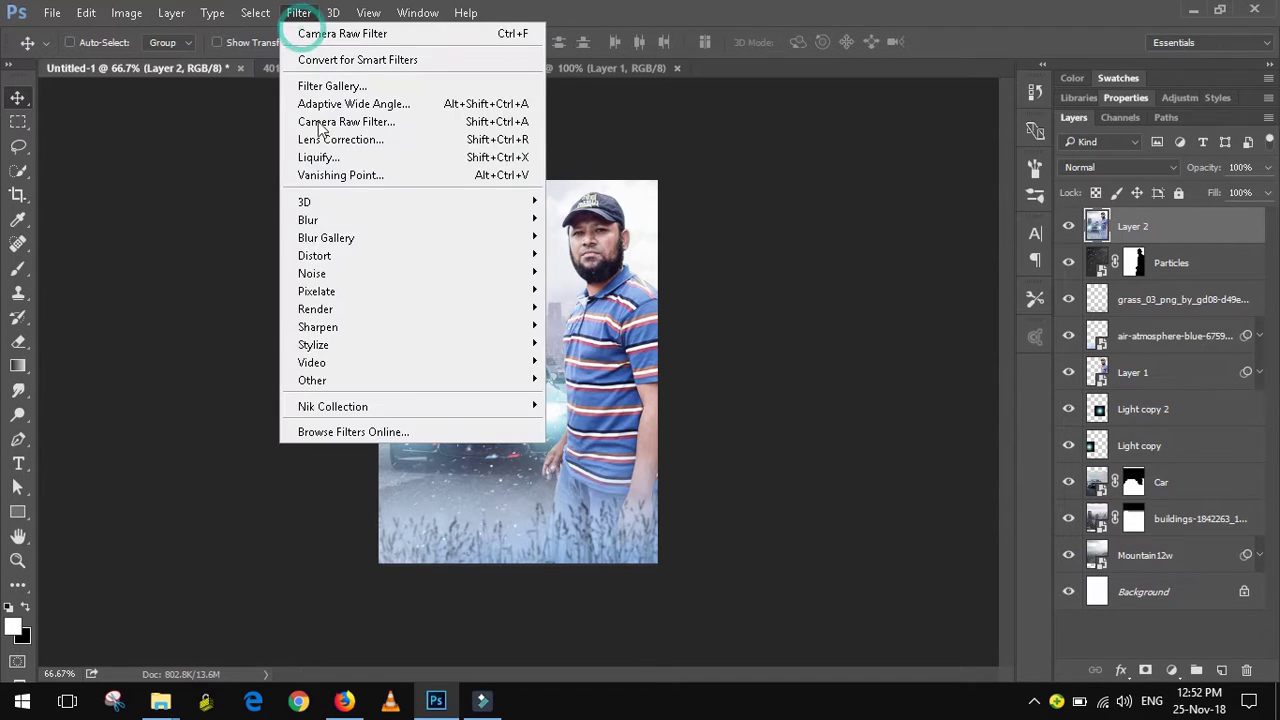
mouse_move(333, 406)
left_click(560, 446)
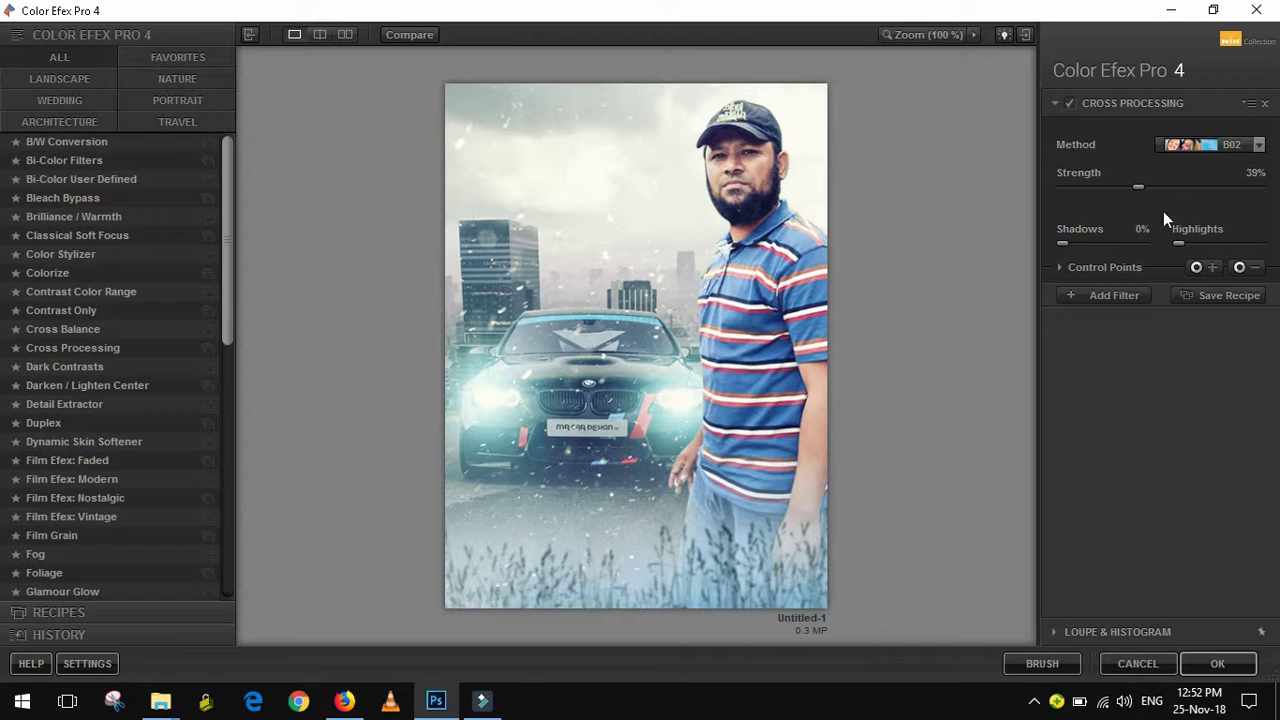
left_click_drag(1145, 186, 1170, 185)
left_click(1137, 294)
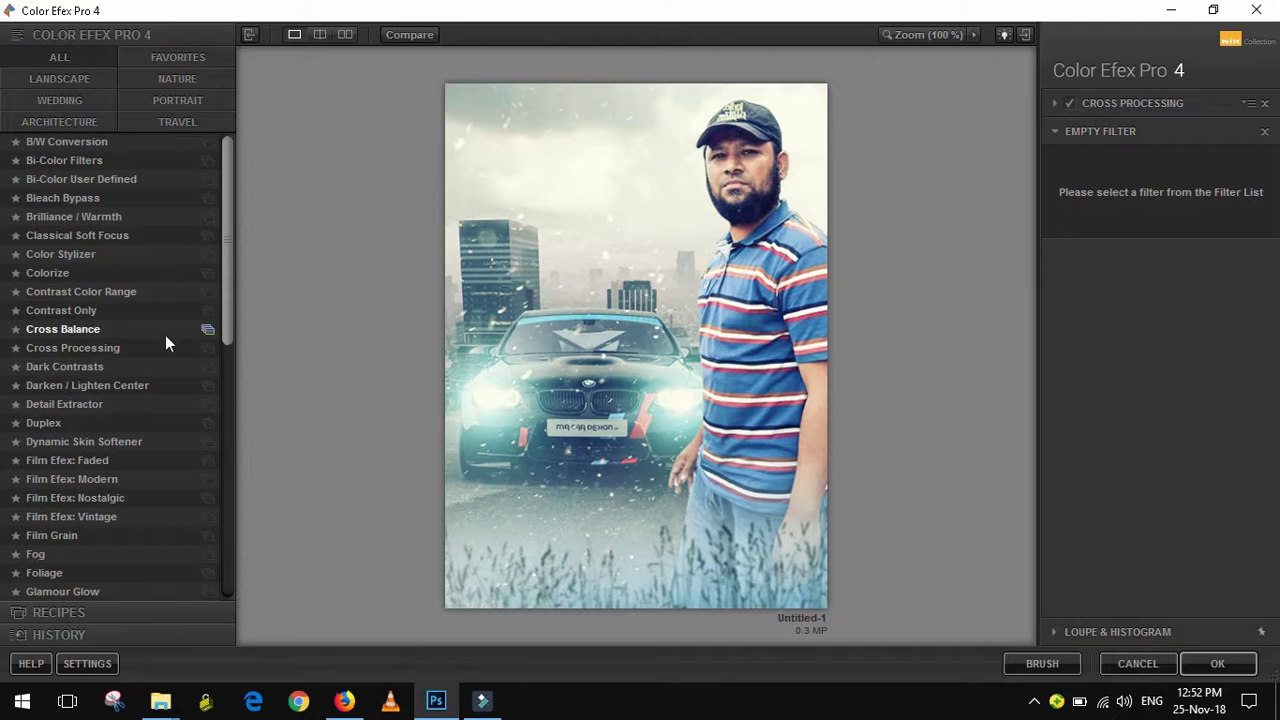
left_click(94, 403)
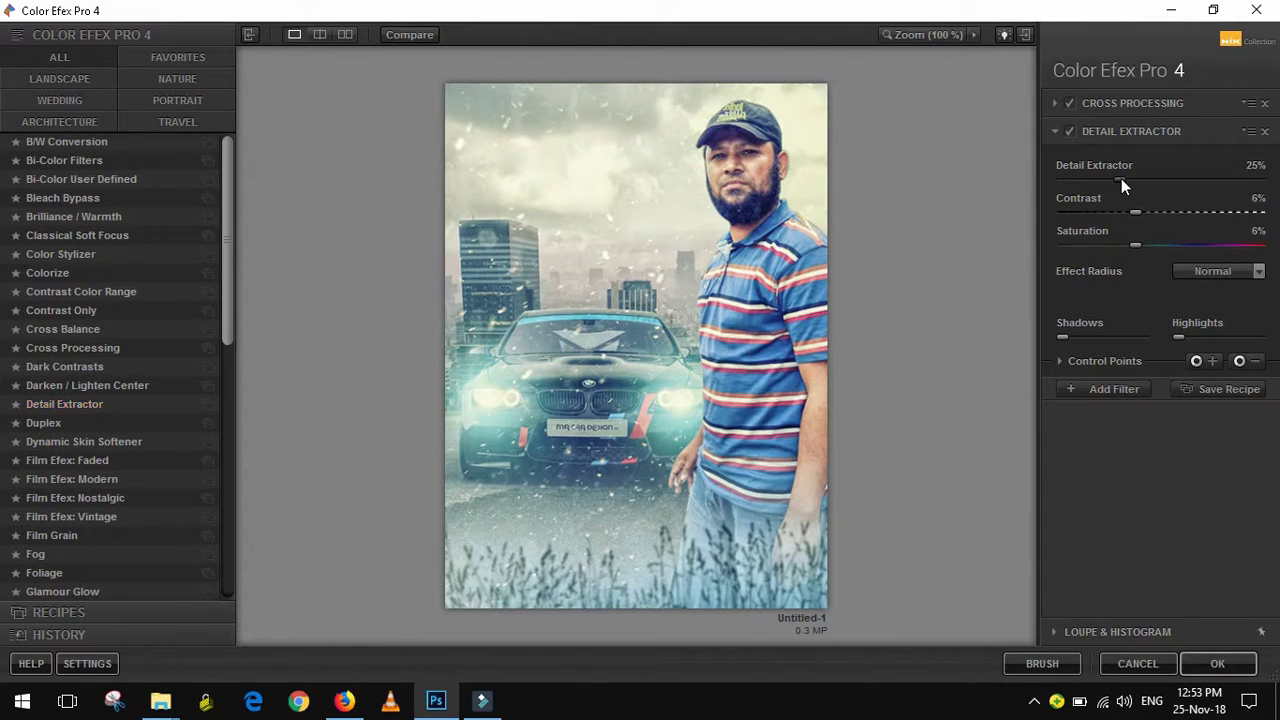
mouse_move(1120, 179)
left_mouse_down()
mouse_move(1139, 180)
mouse_move(1075, 180)
left_mouse_up()
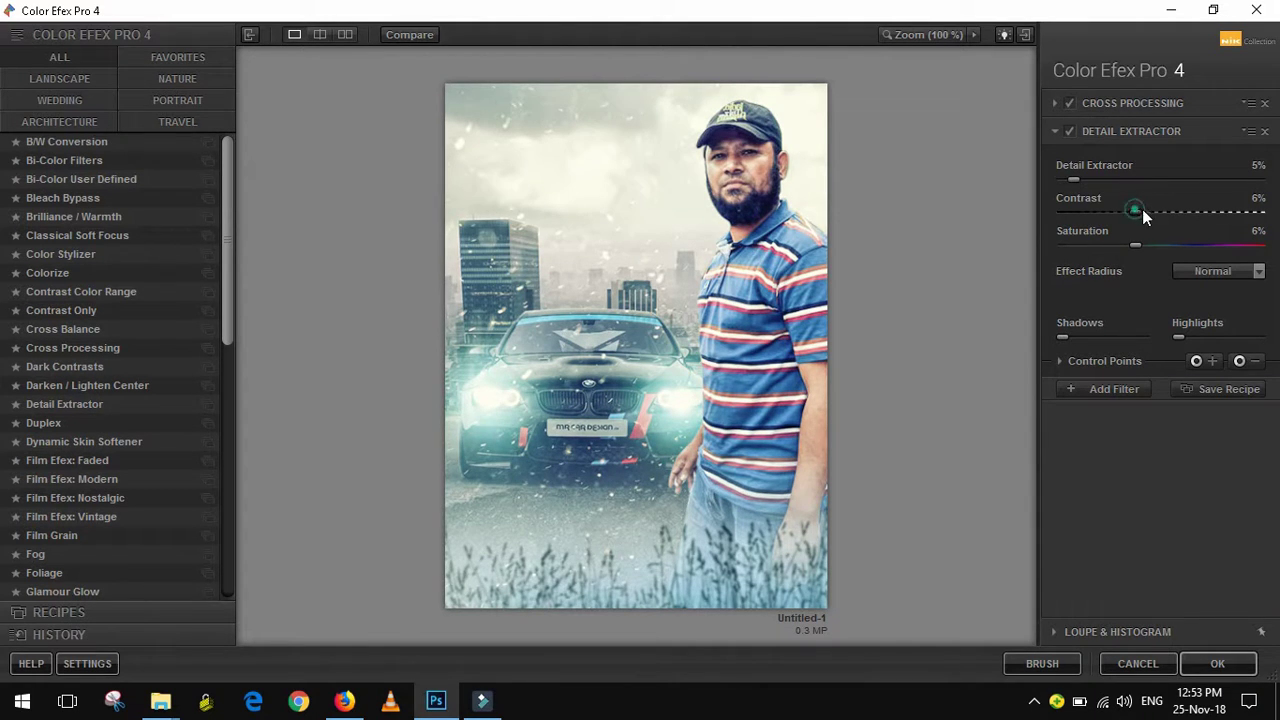
left_click_drag(1160, 211, 1135, 245)
Add an Ink filter with colour set 1, lowering its strength and opacity to 31%.
left_click(1104, 389)
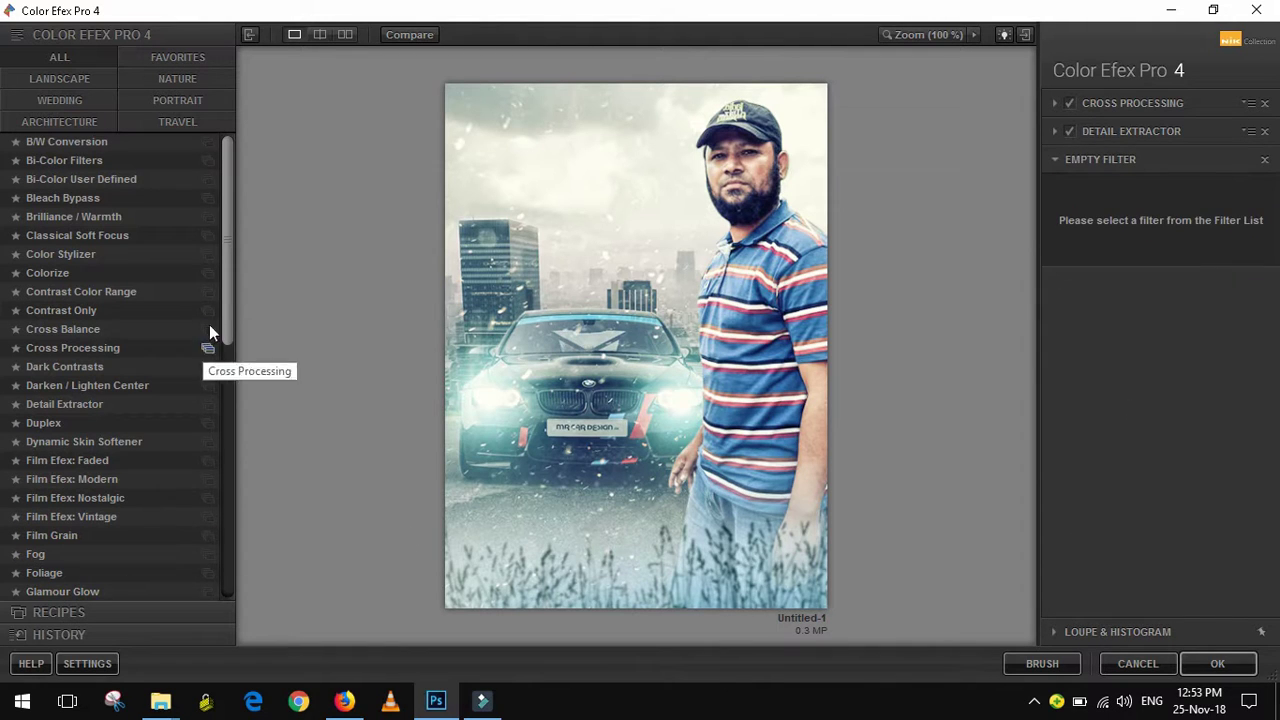
left_click_drag(223, 290, 247, 407)
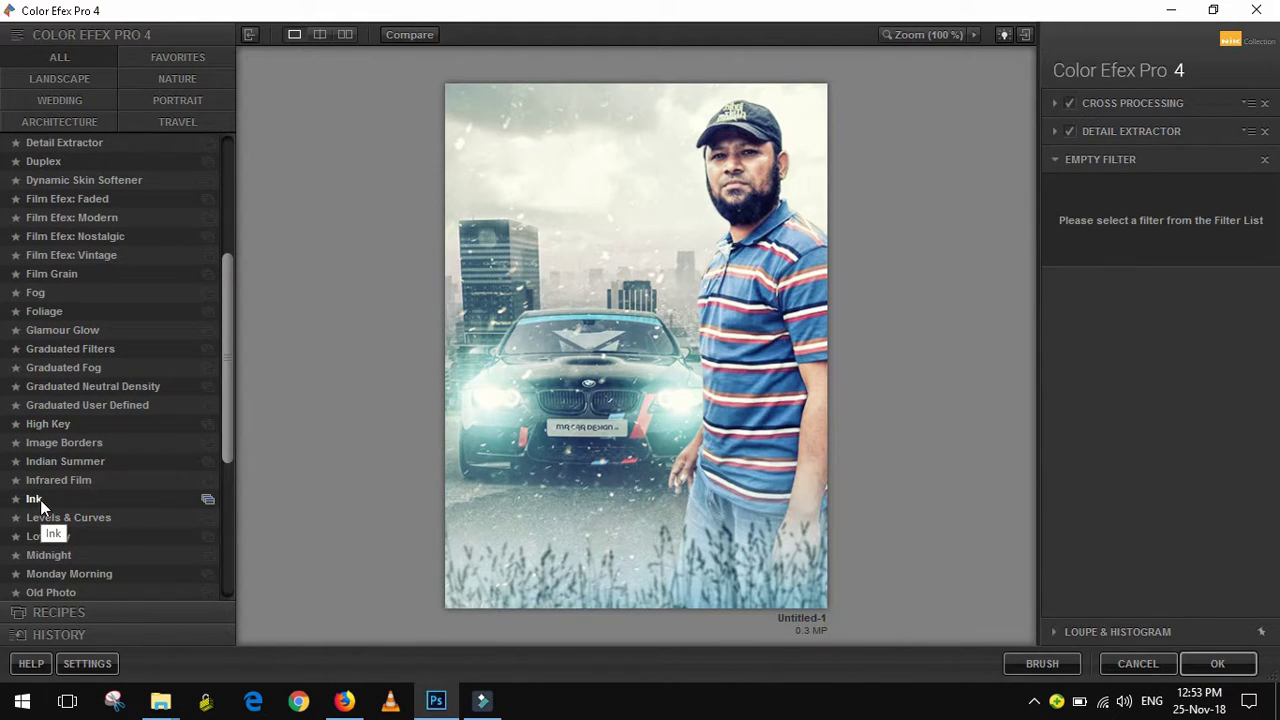
left_click(38, 500)
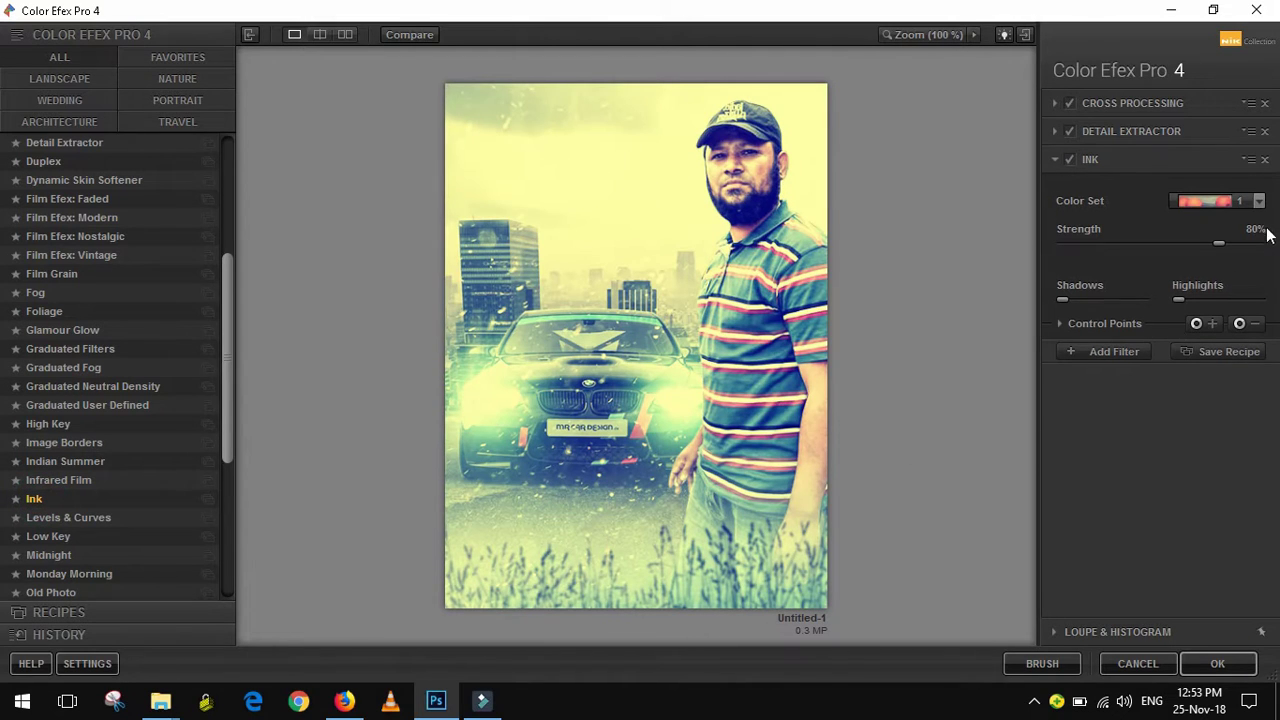
left_click(1259, 201)
left_click(1228, 223)
left_click_drag(1219, 243, 1104, 251)
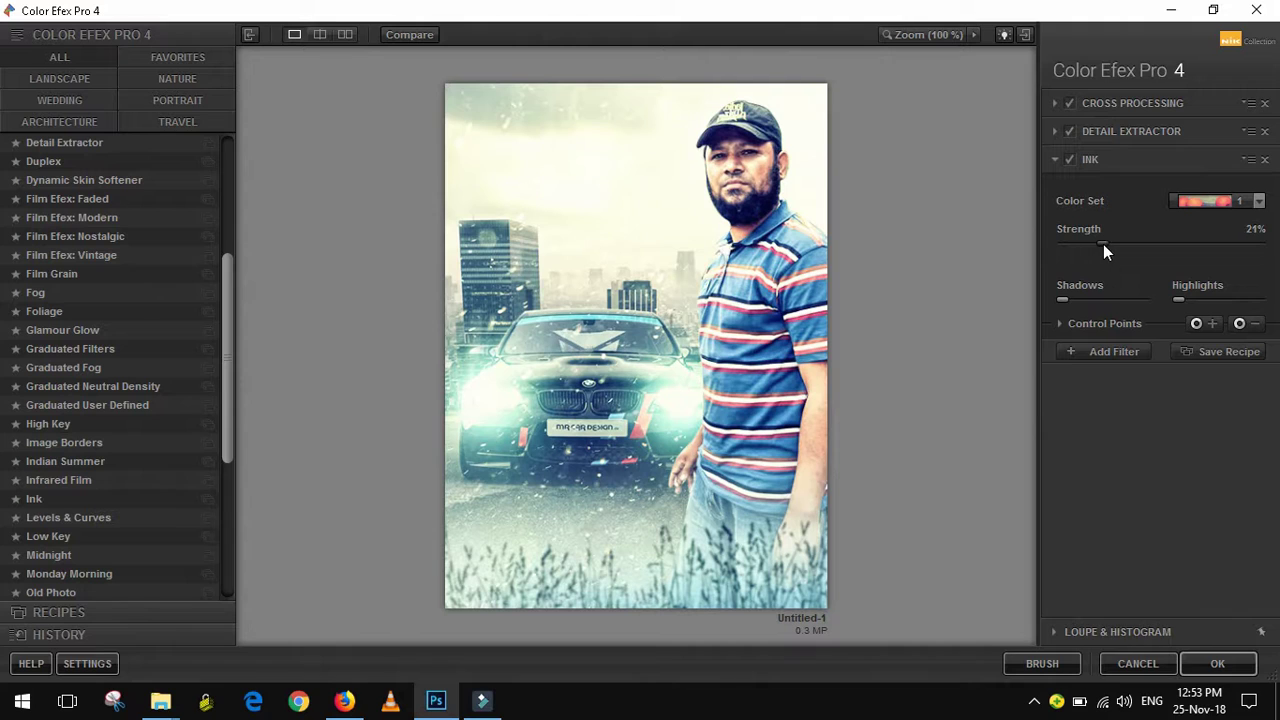
left_click(1060, 328)
left_click_drag(1259, 372, 1172, 372)
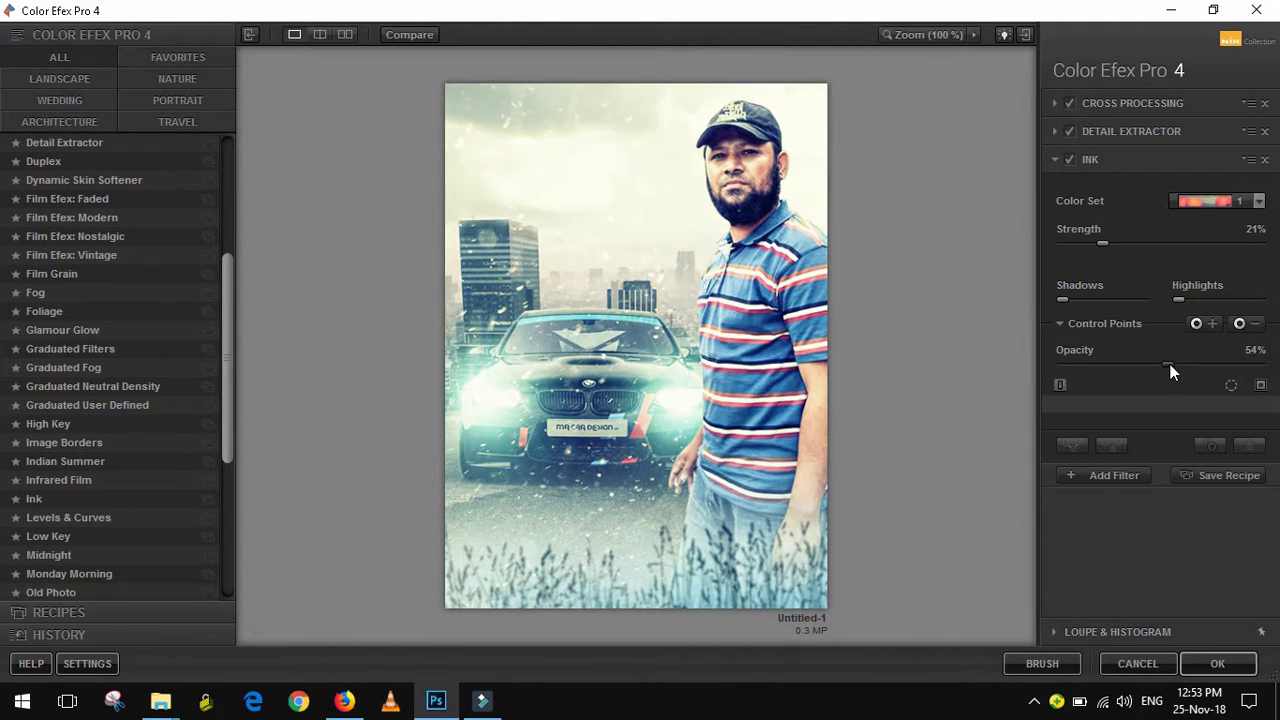
left_click(1069, 160)
left_click_drag(1159, 366, 1121, 366)
Retune the Detail Extractor with slightly more effect and contrast near zero, then accept the stack.
left_click(1053, 132)
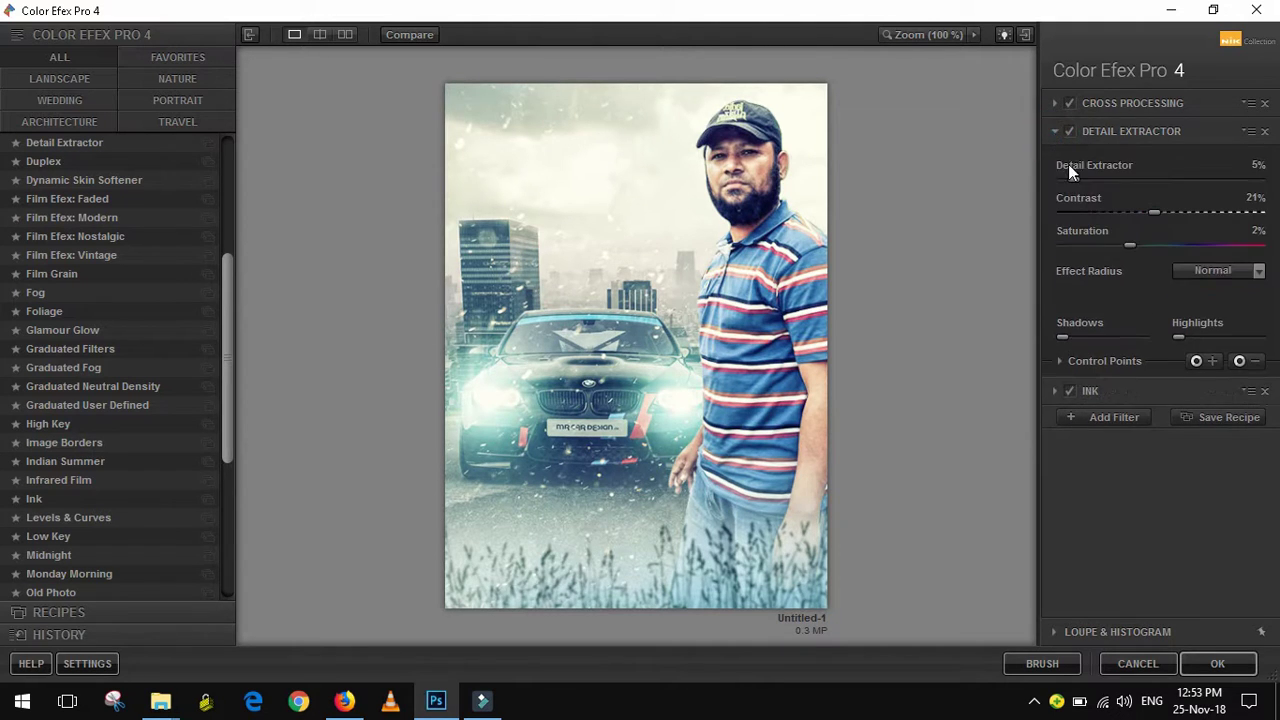
mouse_move(1078, 180)
left_mouse_down()
mouse_move(1104, 180)
mouse_move(1058, 178)
mouse_move(1069, 183)
left_mouse_up()
mouse_move(1148, 211)
left_mouse_down()
mouse_move(1104, 211)
mouse_move(1141, 214)
mouse_move(1150, 245)
mouse_move(1093, 245)
left_mouse_up()
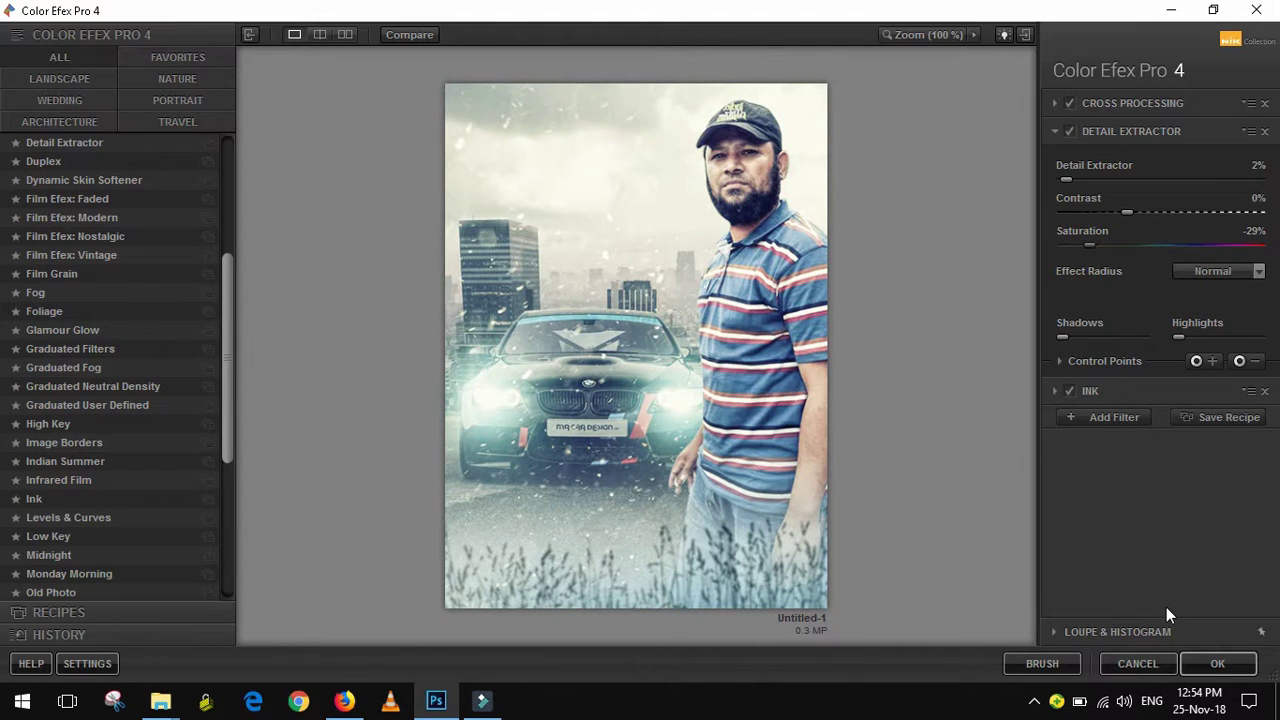
left_click(1217, 663)
left_click(298, 13)
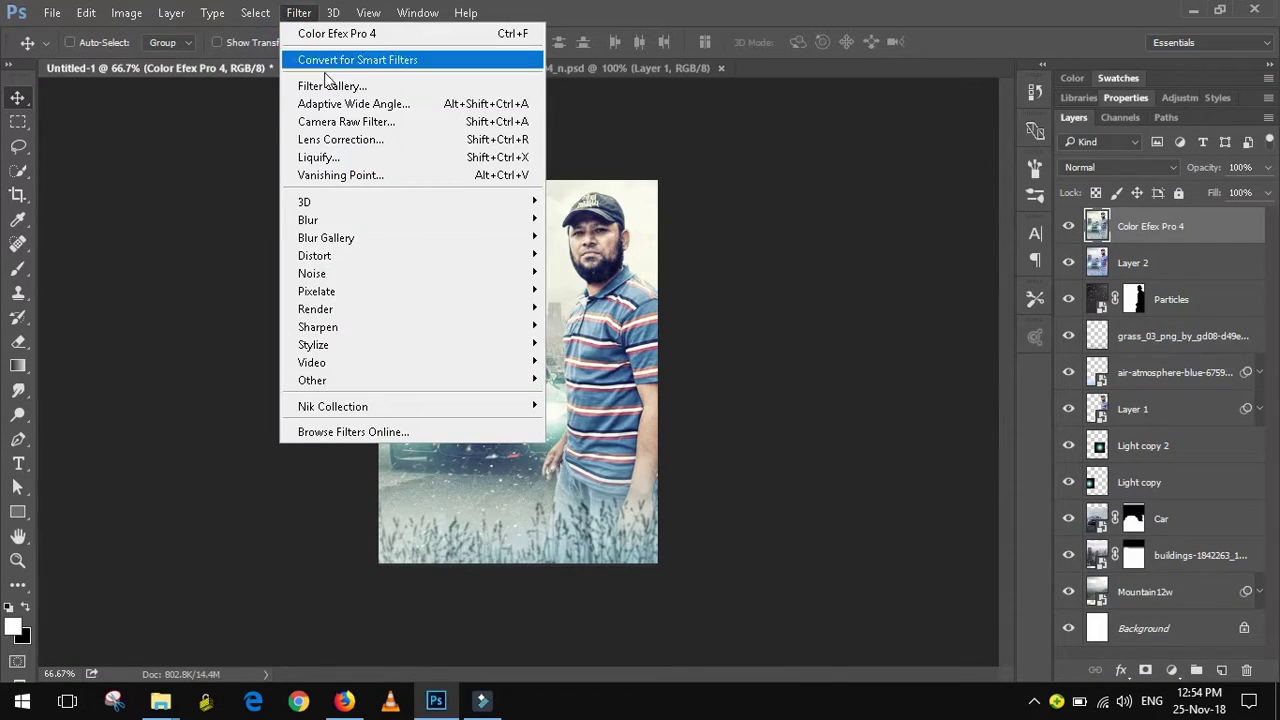
In Camera Raw, cool Temperature to -8 and apply the Heavy vignetting preset.
left_click(345, 121)
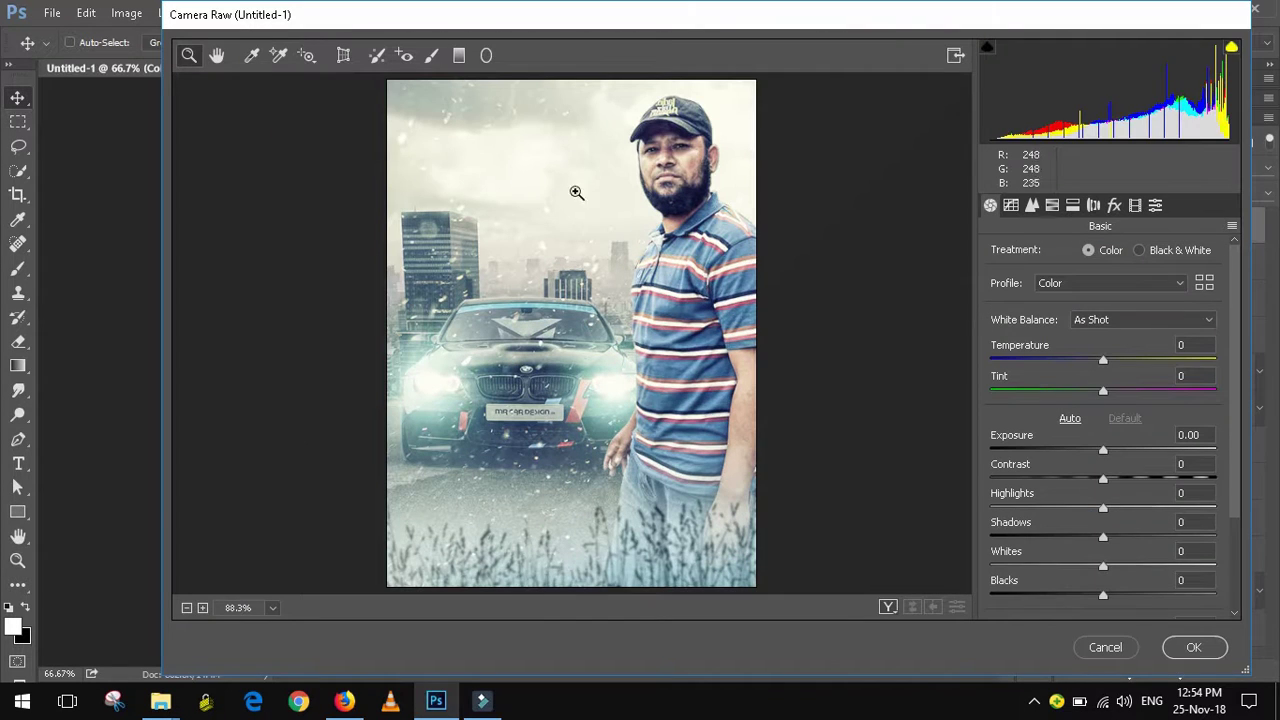
left_click_drag(1103, 357, 1097, 358)
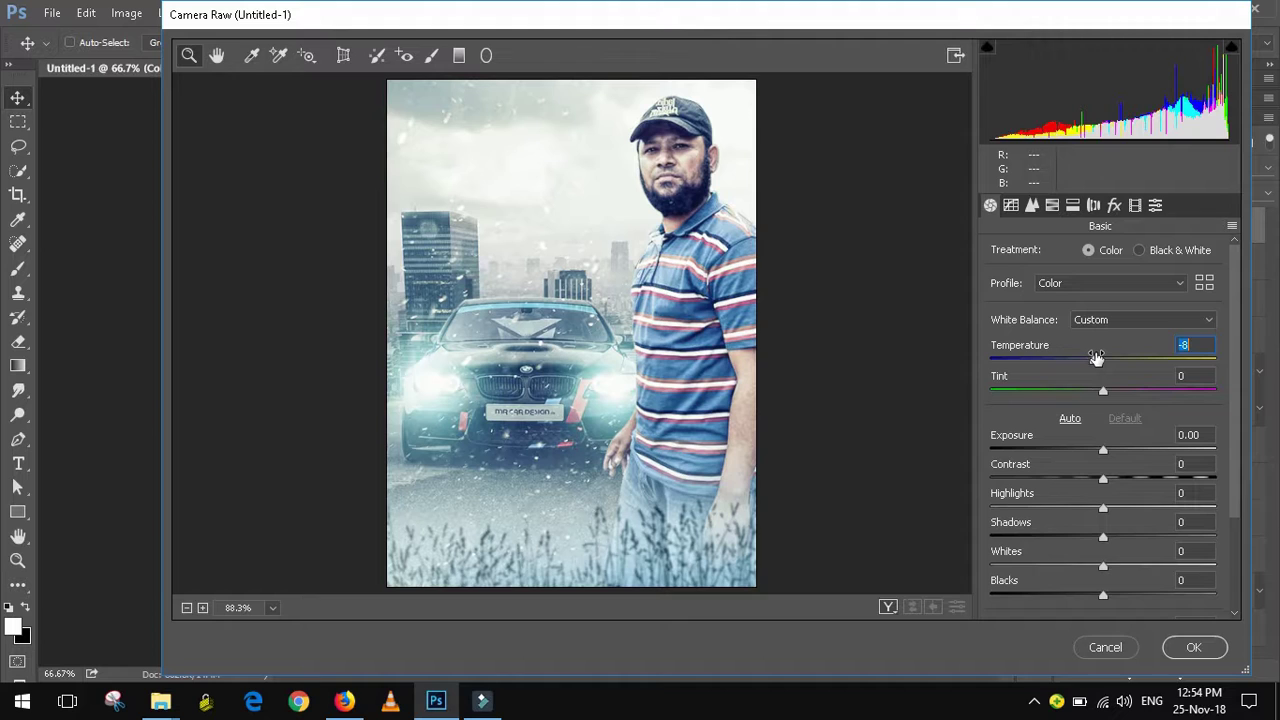
left_click_drag(1106, 445, 1100, 445)
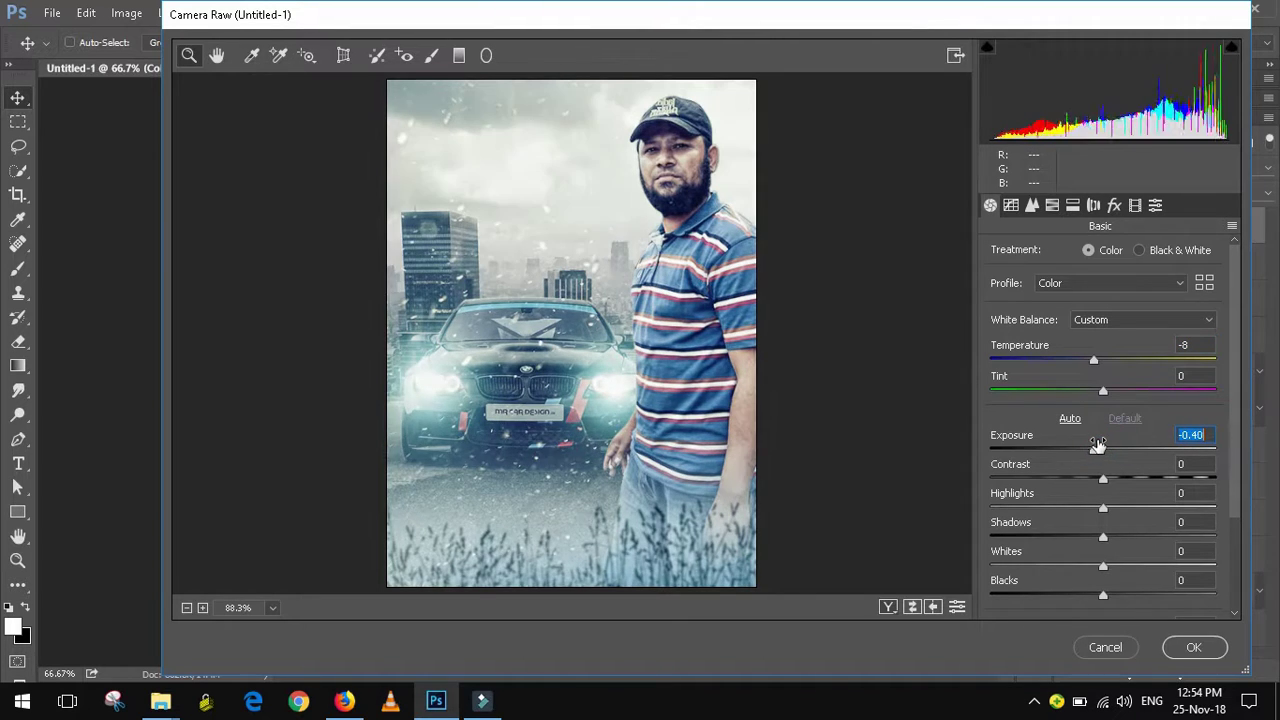
left_click(1155, 205)
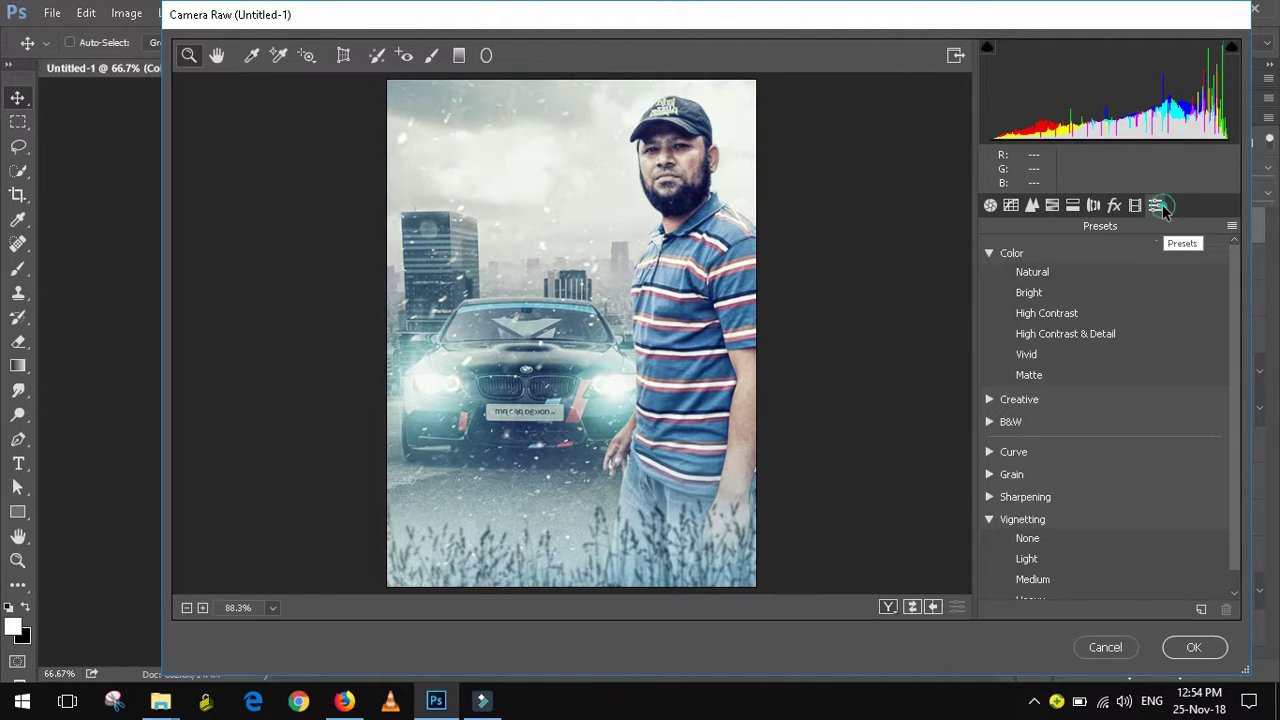
left_click(1054, 597)
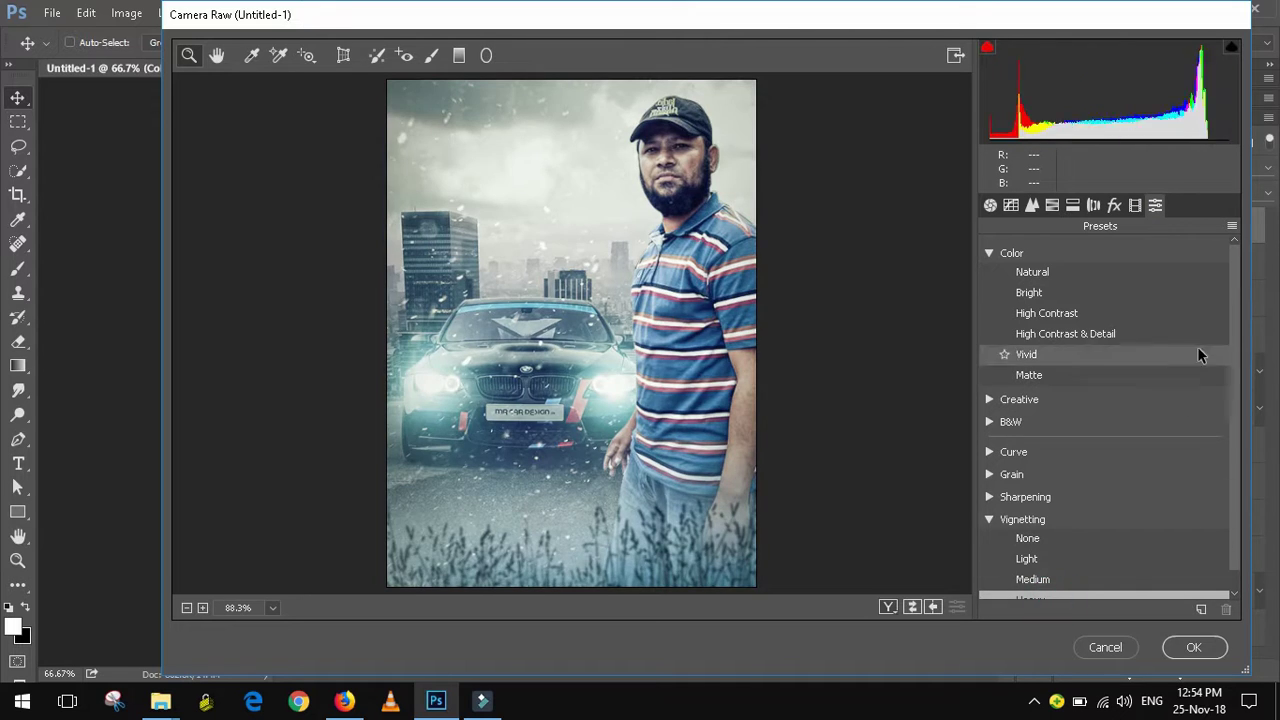
Raise Exposure to +0.25 and increase Dehaze, then apply the Camera Raw grade.
scroll(1160, 400, "down", 1)
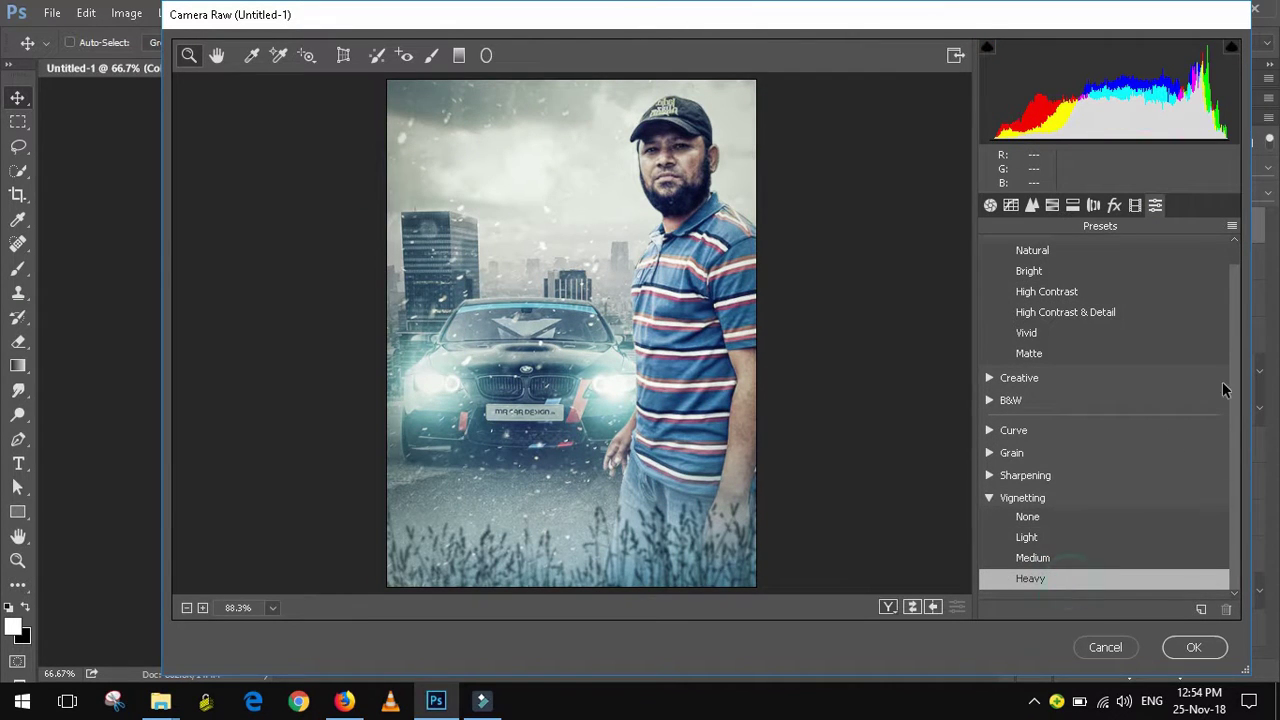
left_click(990, 205)
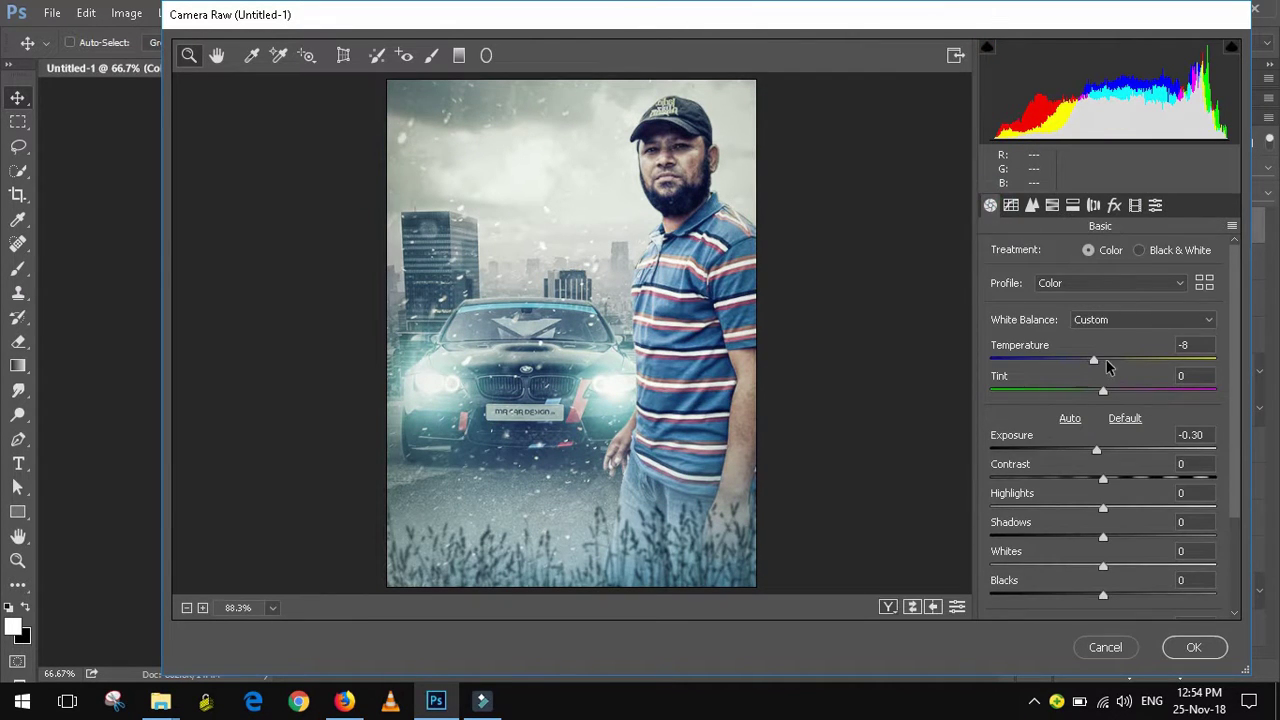
left_click_drag(1097, 450, 1109, 447)
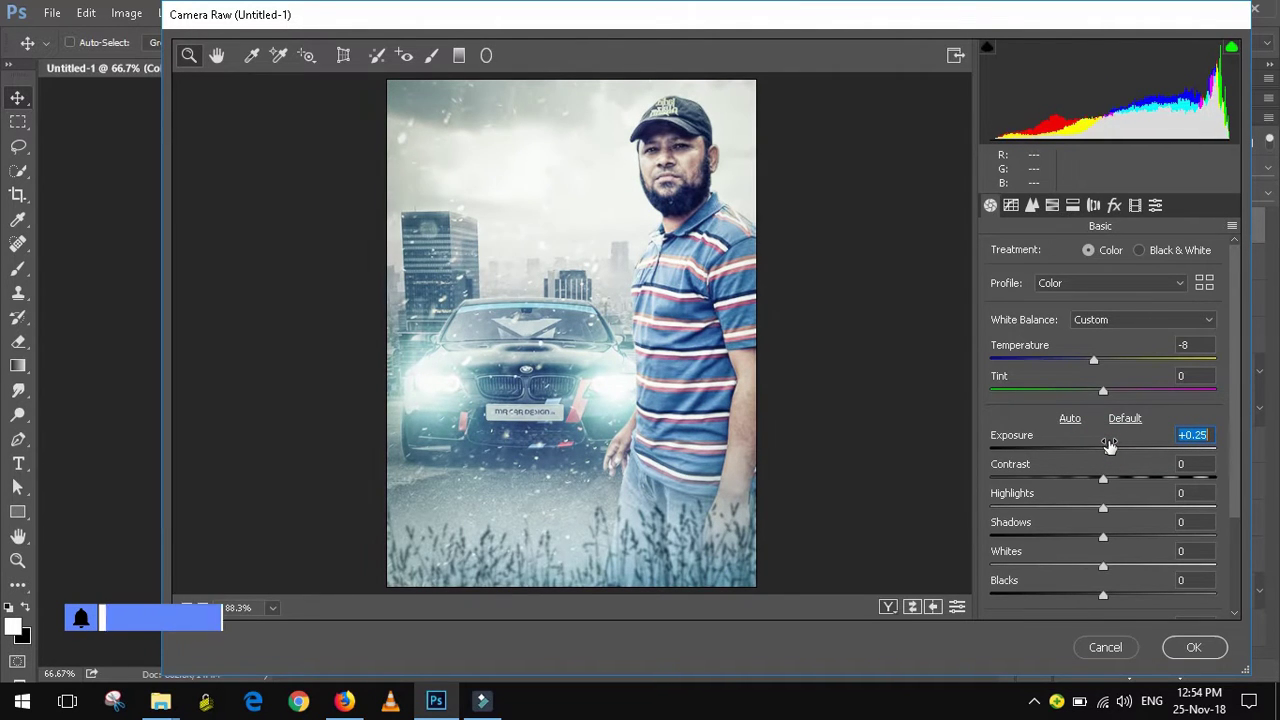
scroll(1110, 445, "down", 3)
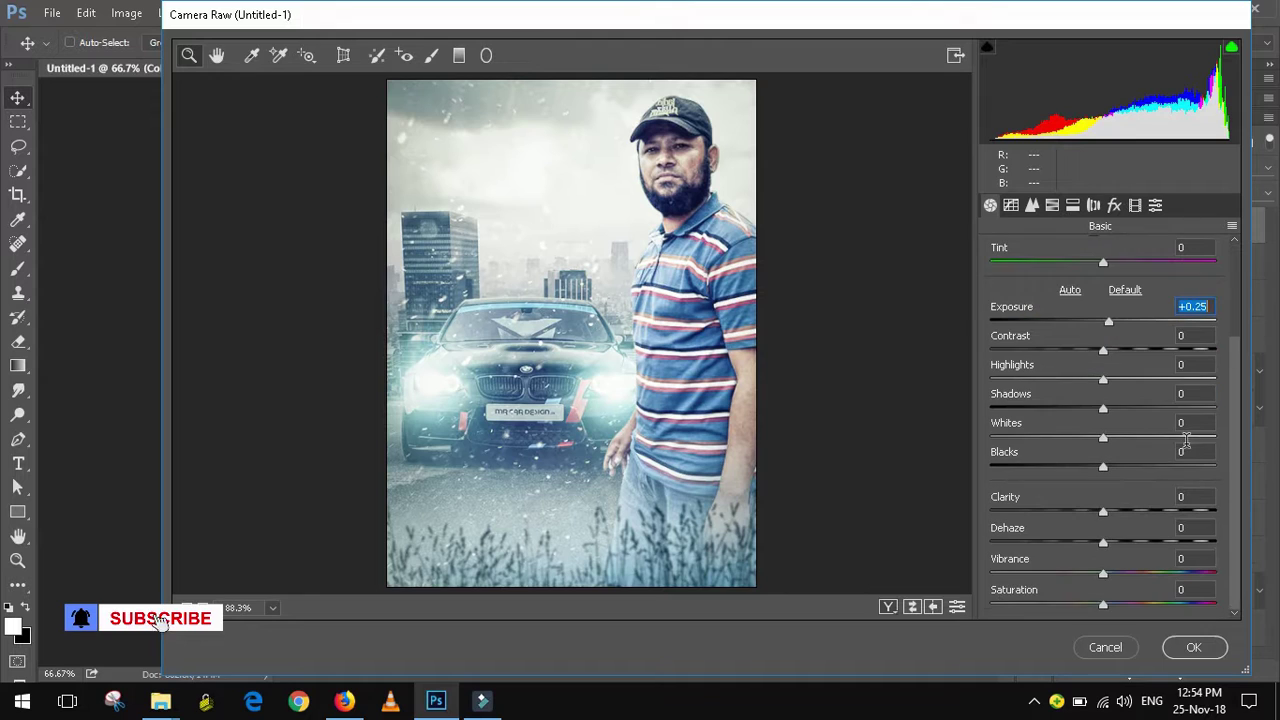
mouse_move(1104, 535)
left_mouse_down()
mouse_move(1120, 510)
mouse_move(1115, 535)
left_mouse_up()
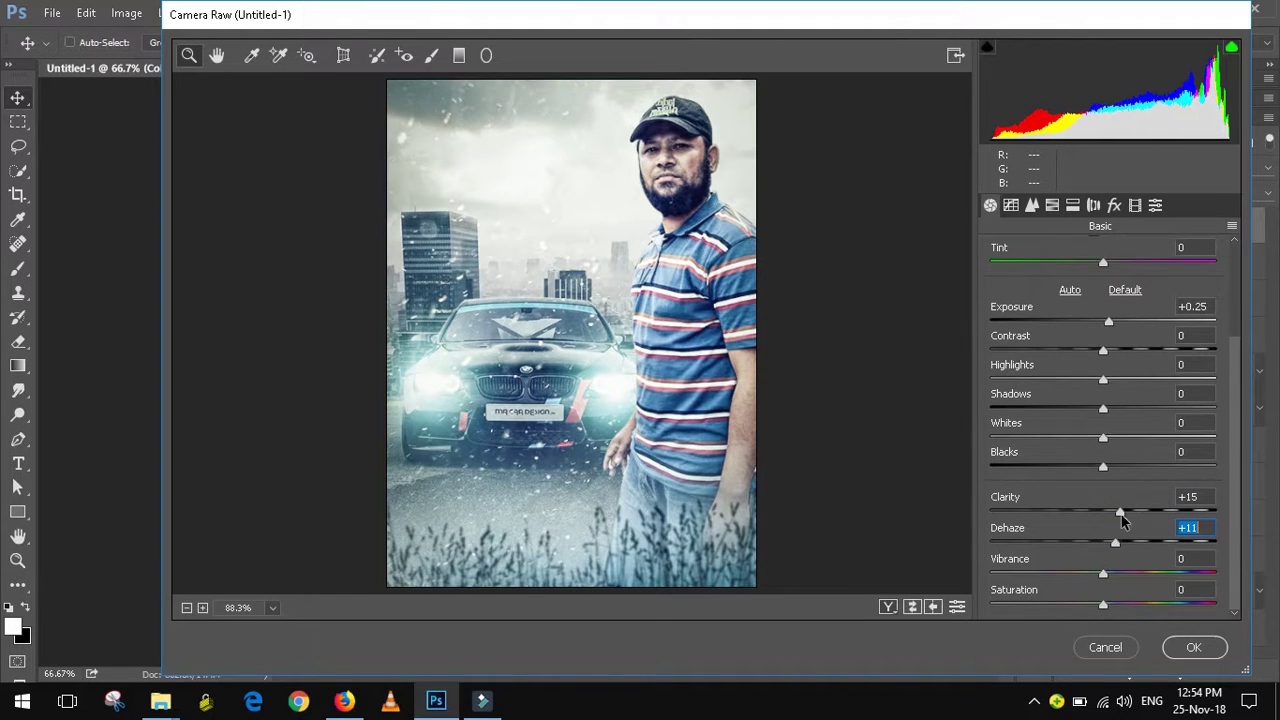
left_click(1188, 650)
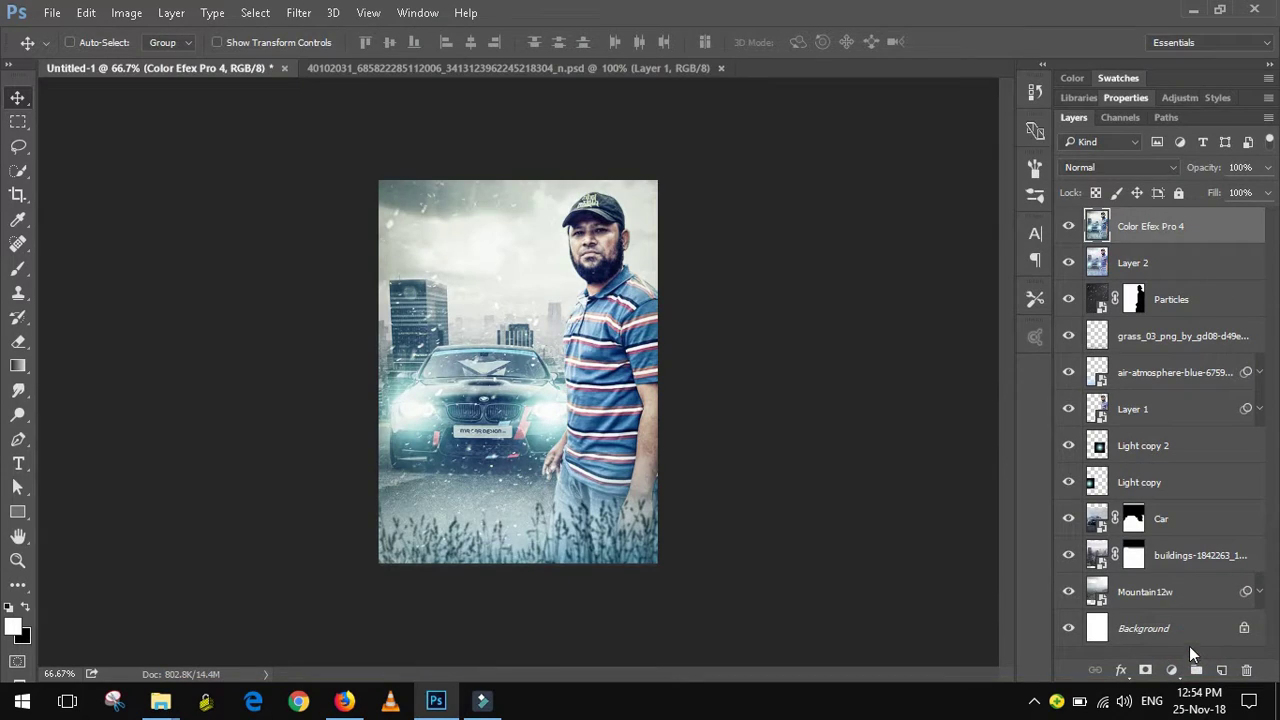
Place the closing-credits PNG as an embedded image blended in Screen mode.
left_click(51, 13)
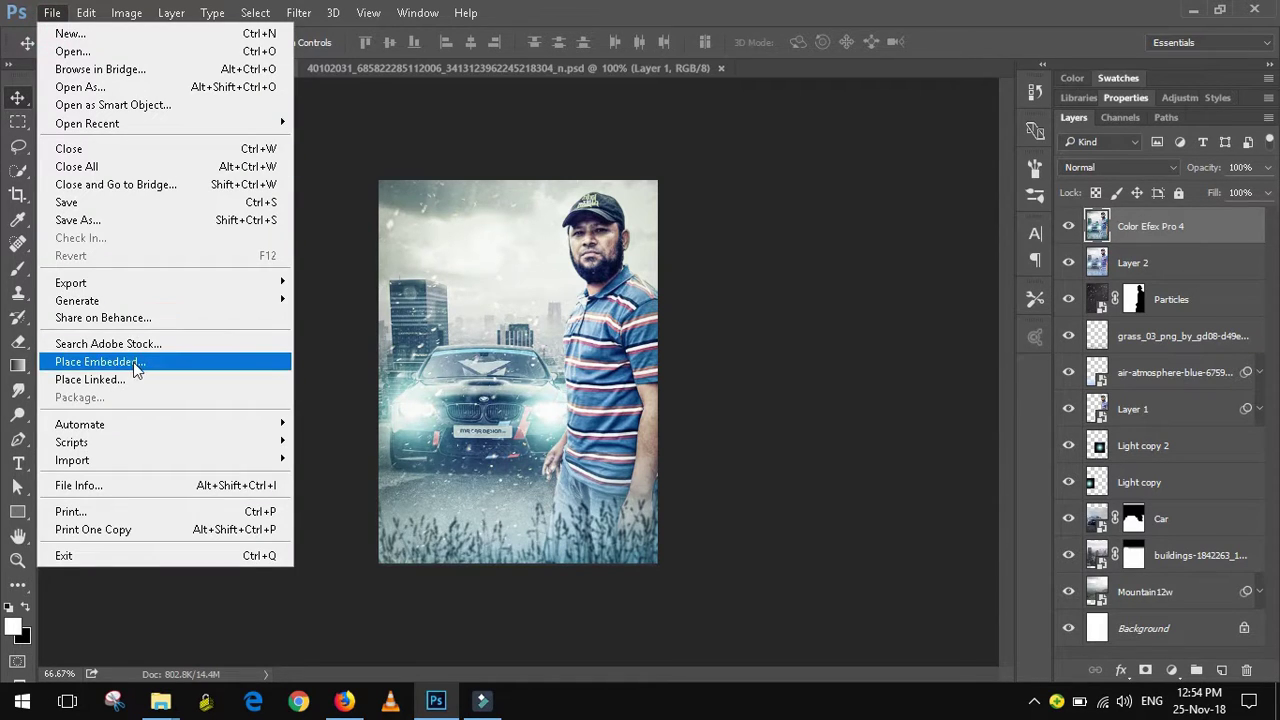
left_click(137, 370)
double_click(569, 532)
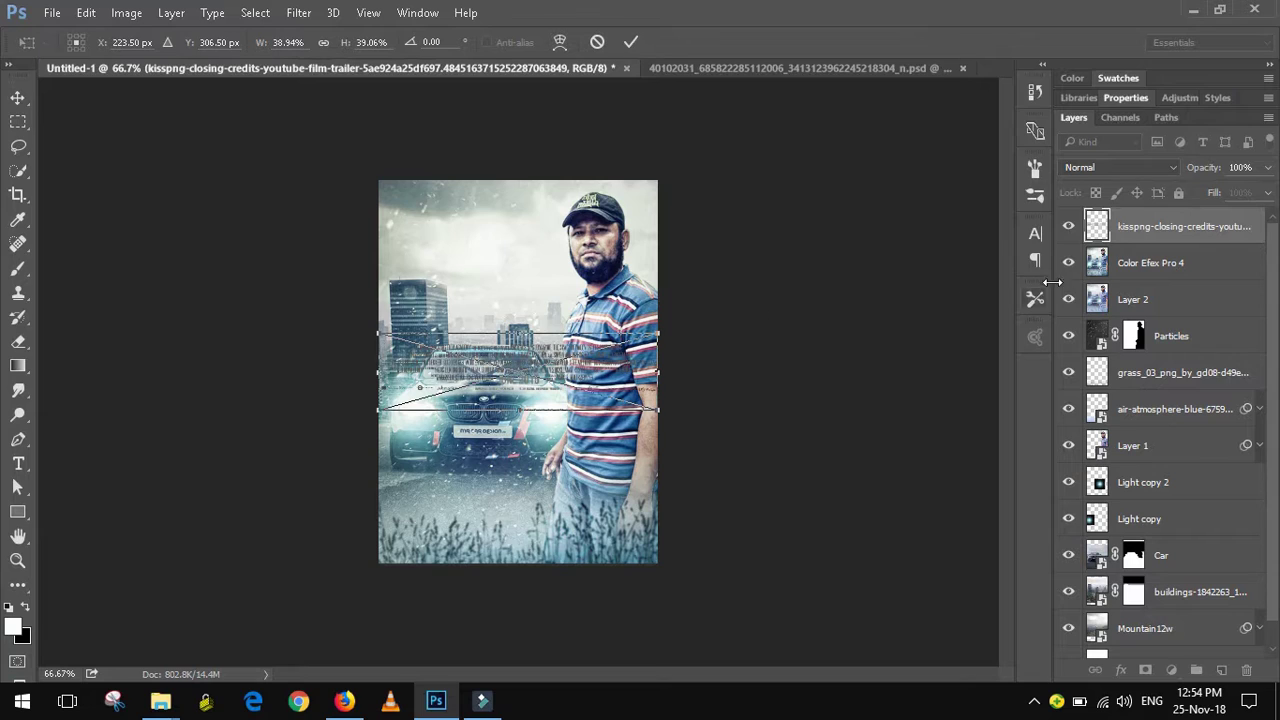
left_click(1114, 168)
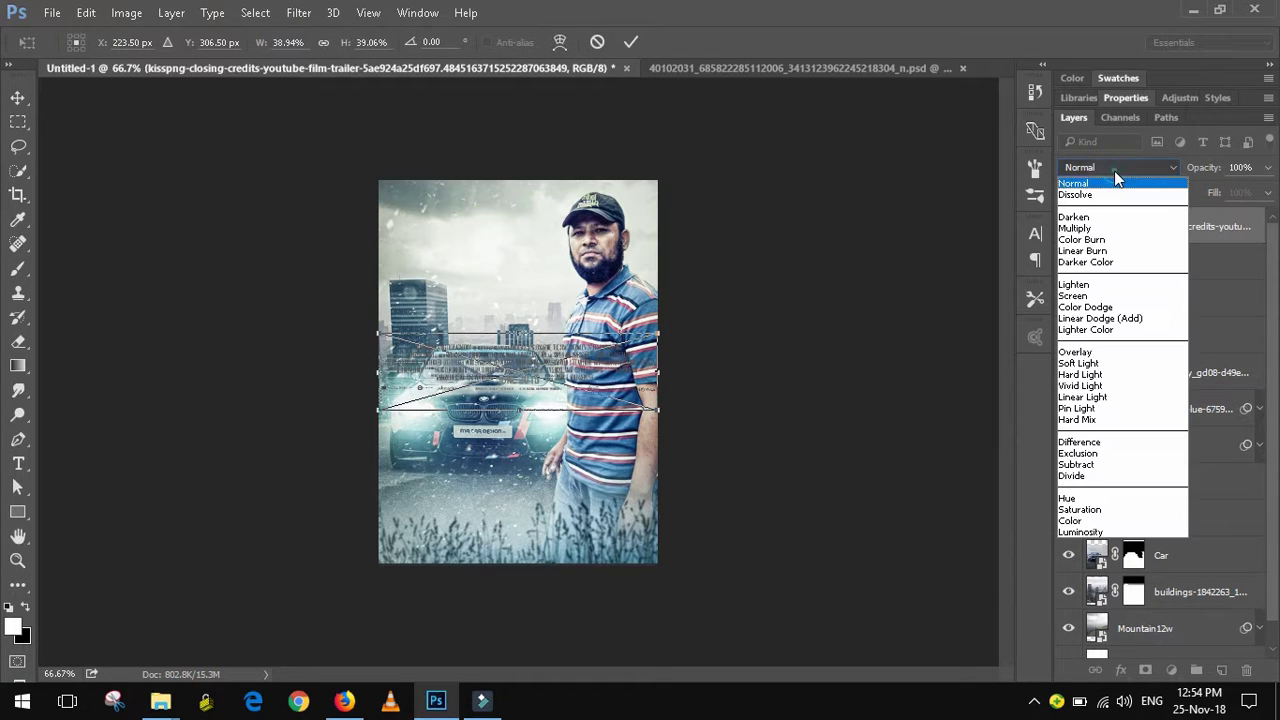
left_click(1111, 297)
left_click(22, 98)
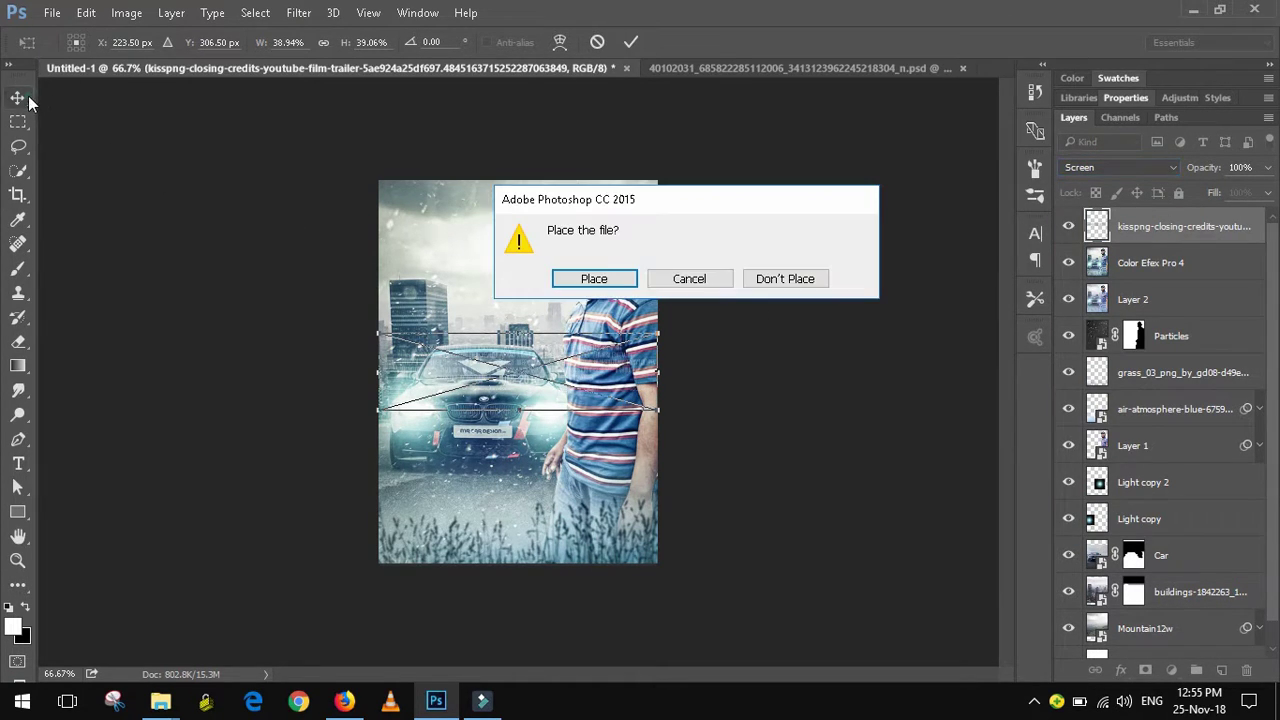
left_click(632, 283)
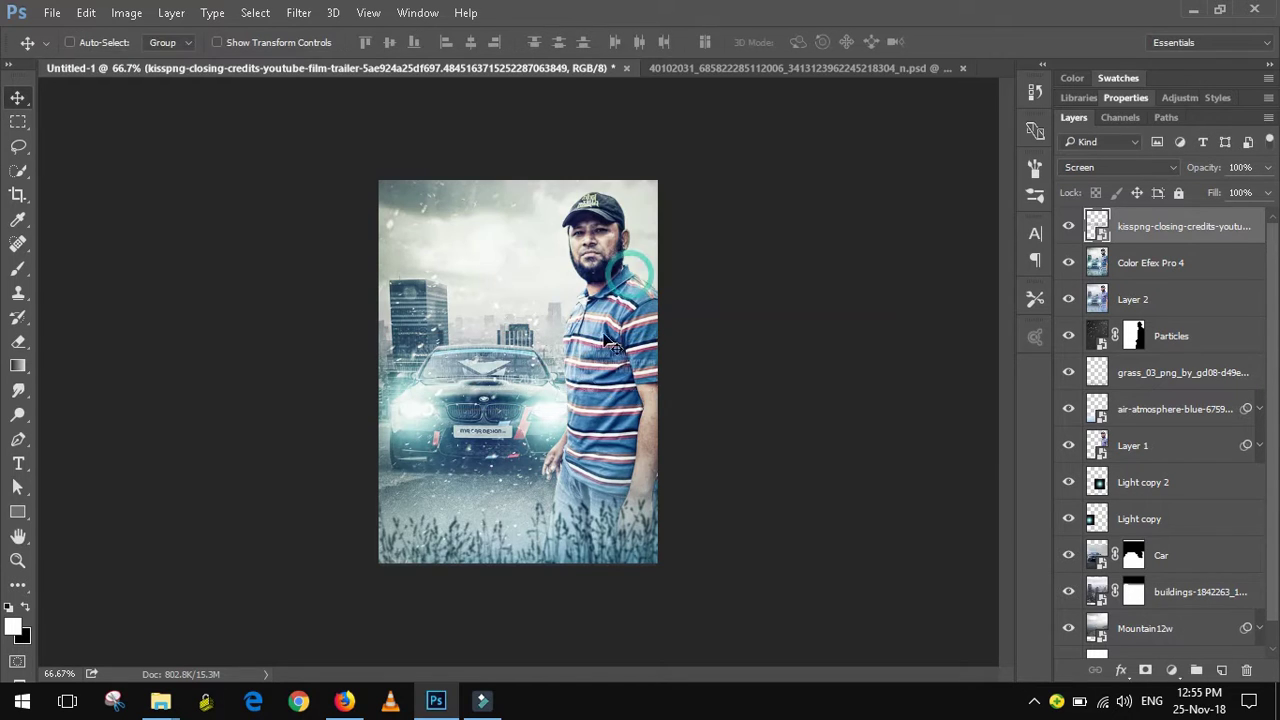
Brighten the credits with a Levels adjustment, midtones at 1.82.
left_click(124, 13)
mouse_move(155, 61)
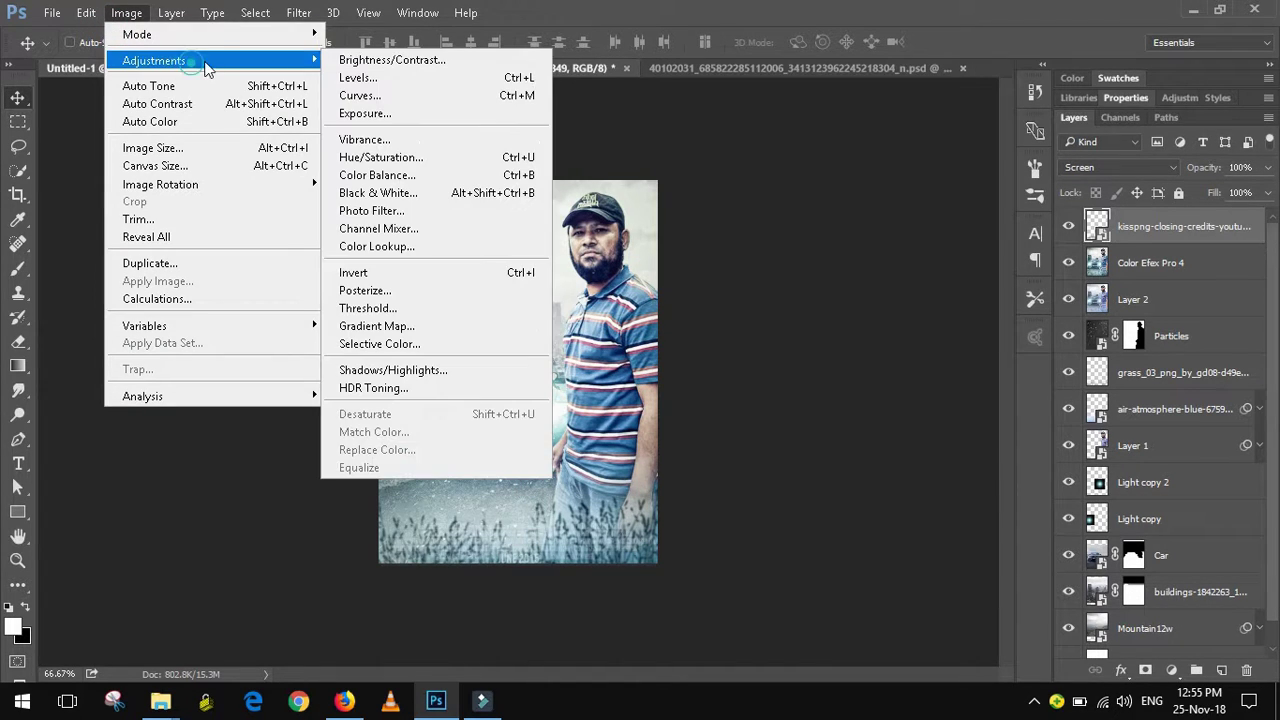
left_click(384, 80)
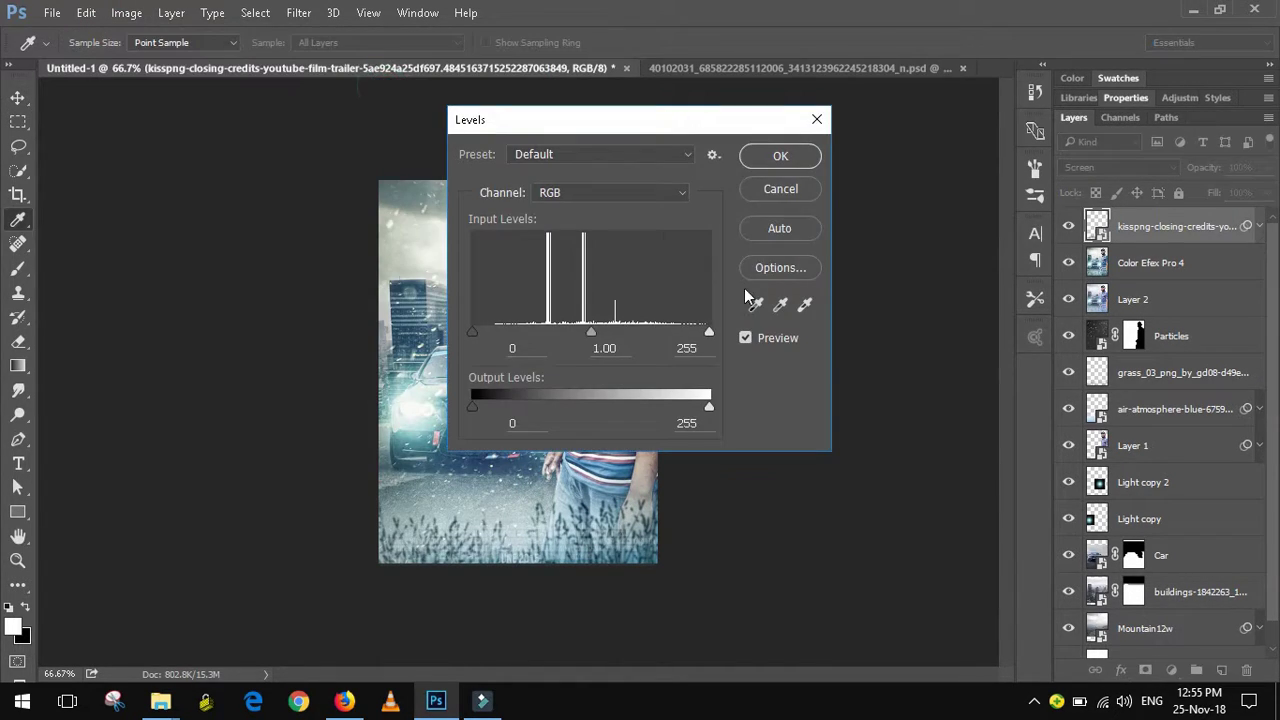
left_click_drag(638, 119, 830, 115)
mouse_move(782, 328)
left_mouse_down()
mouse_move(847, 331)
mouse_move(719, 322)
mouse_move(735, 322)
left_mouse_up()
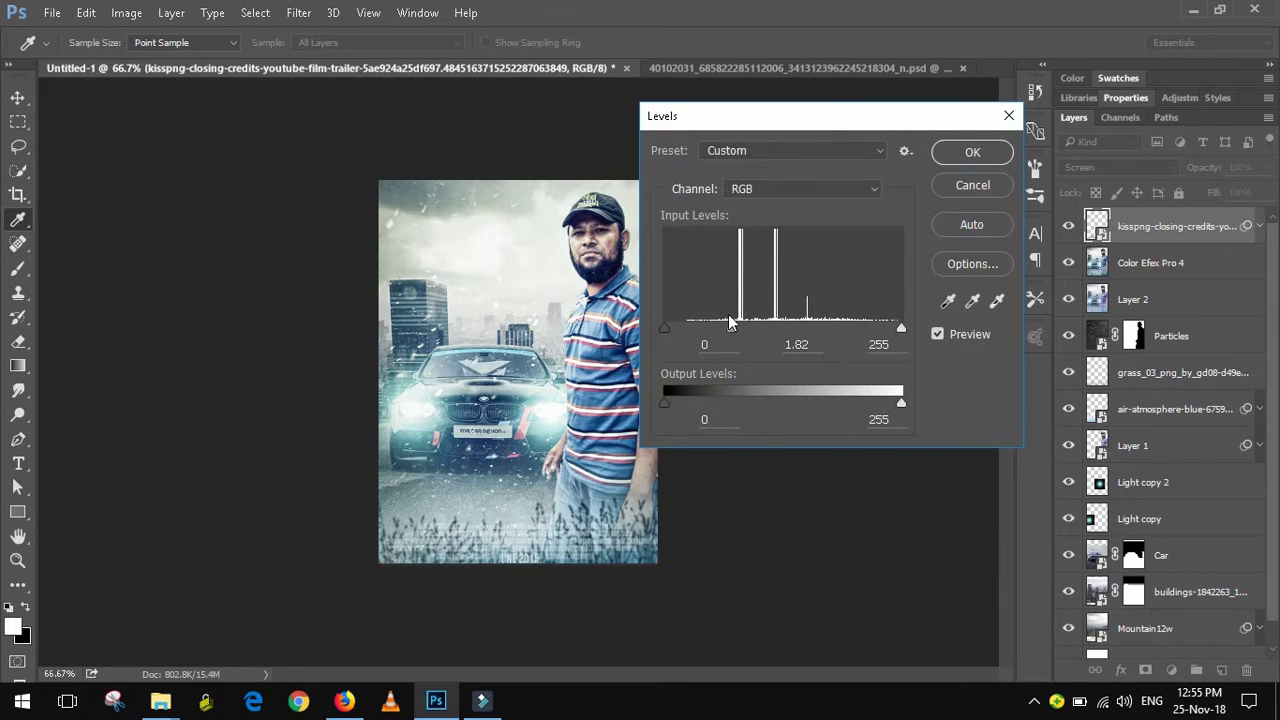
left_click(960, 152)
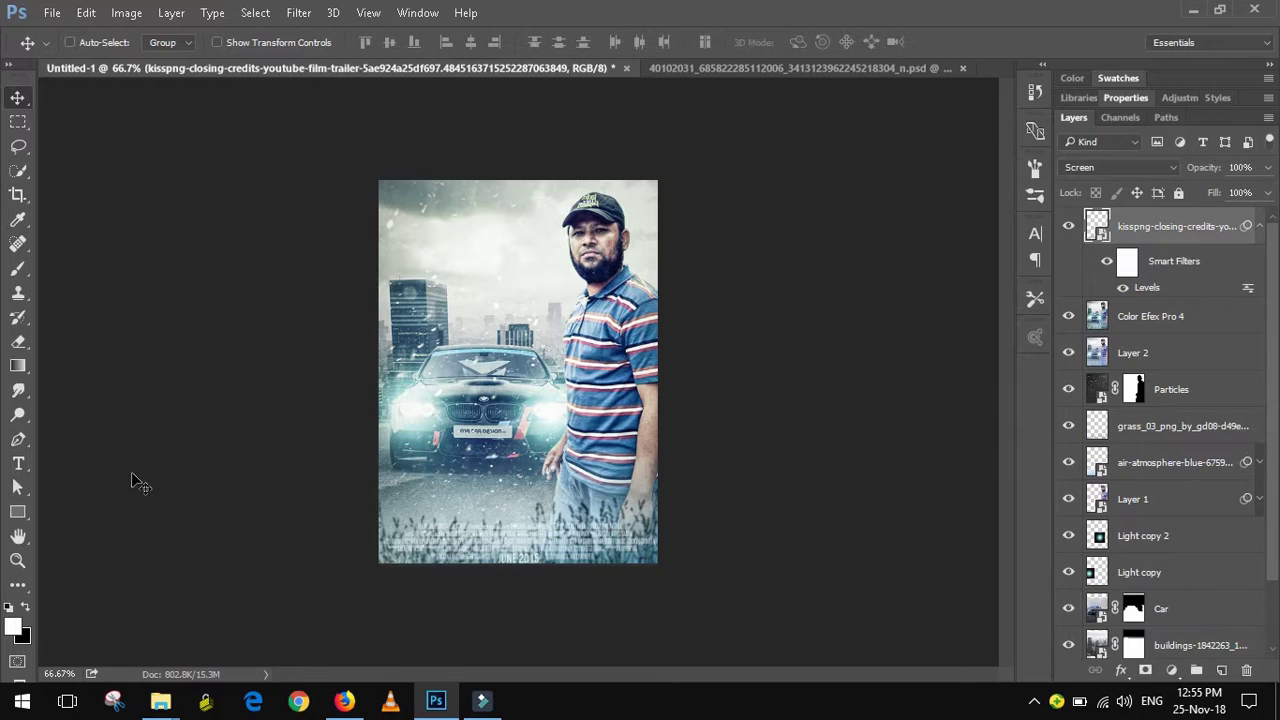
View the poster at 100% and move the credits block higher.
left_click(18, 560)
right_click(498, 238)
left_click(525, 266)
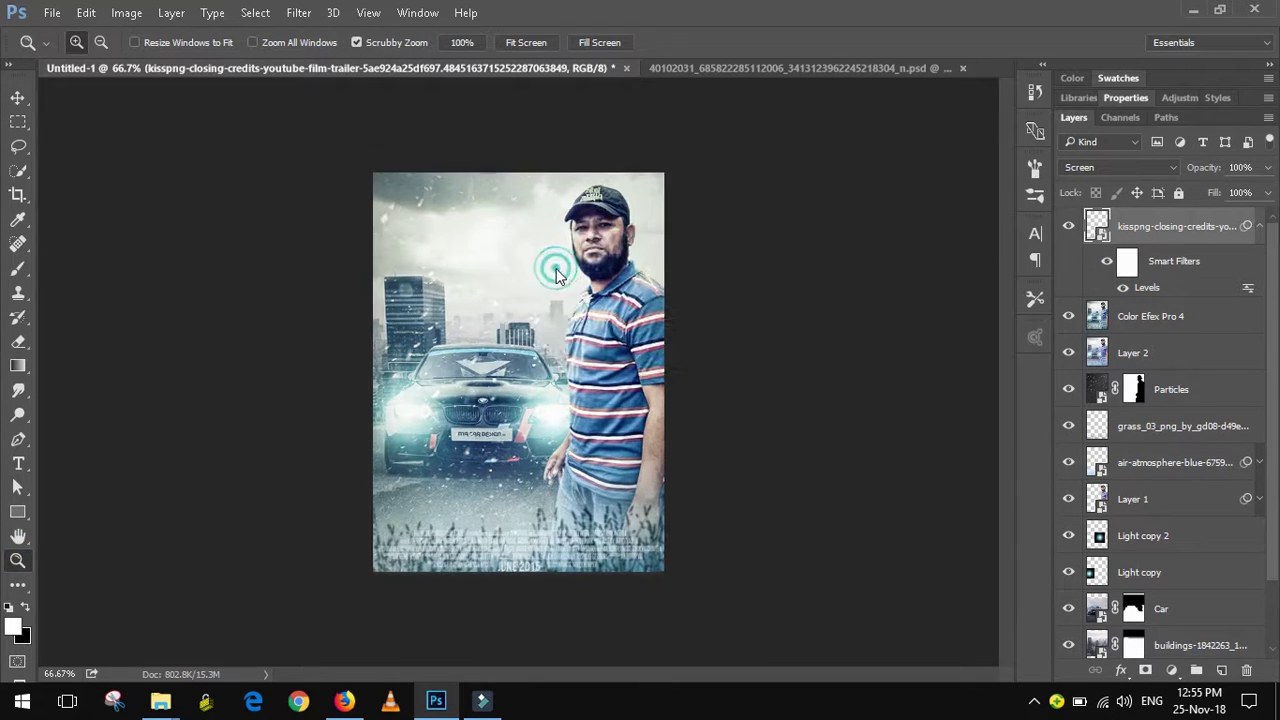
left_click(18, 97)
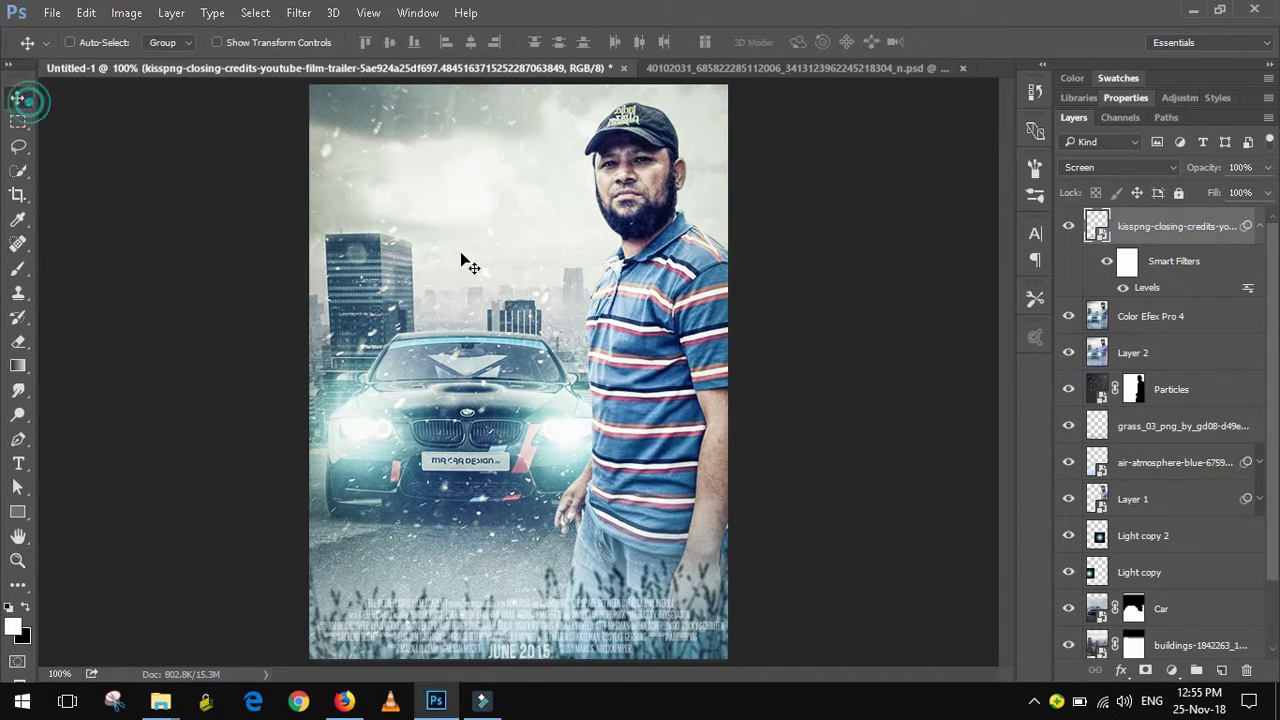
left_click_drag(543, 623, 543, 548)
Place the birds_PNG97 image, scaled down and positioned in the sky over the buildings.
left_click(52, 12)
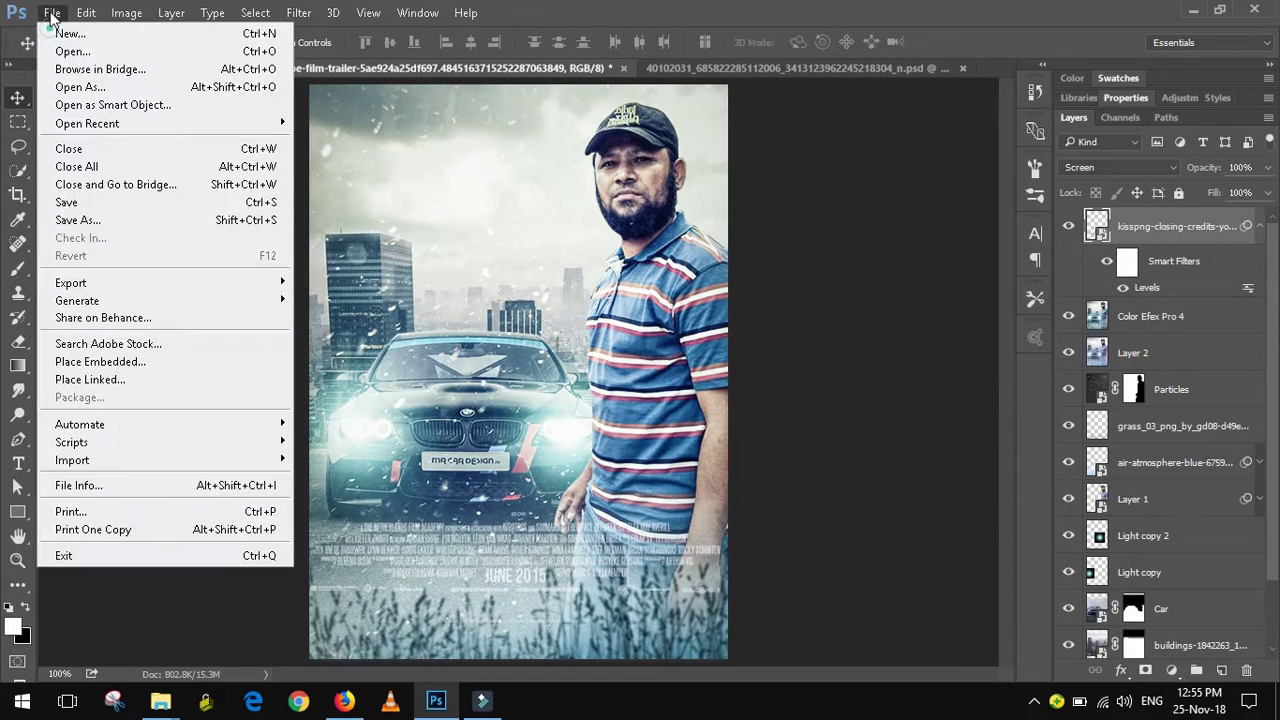
left_click(148, 370)
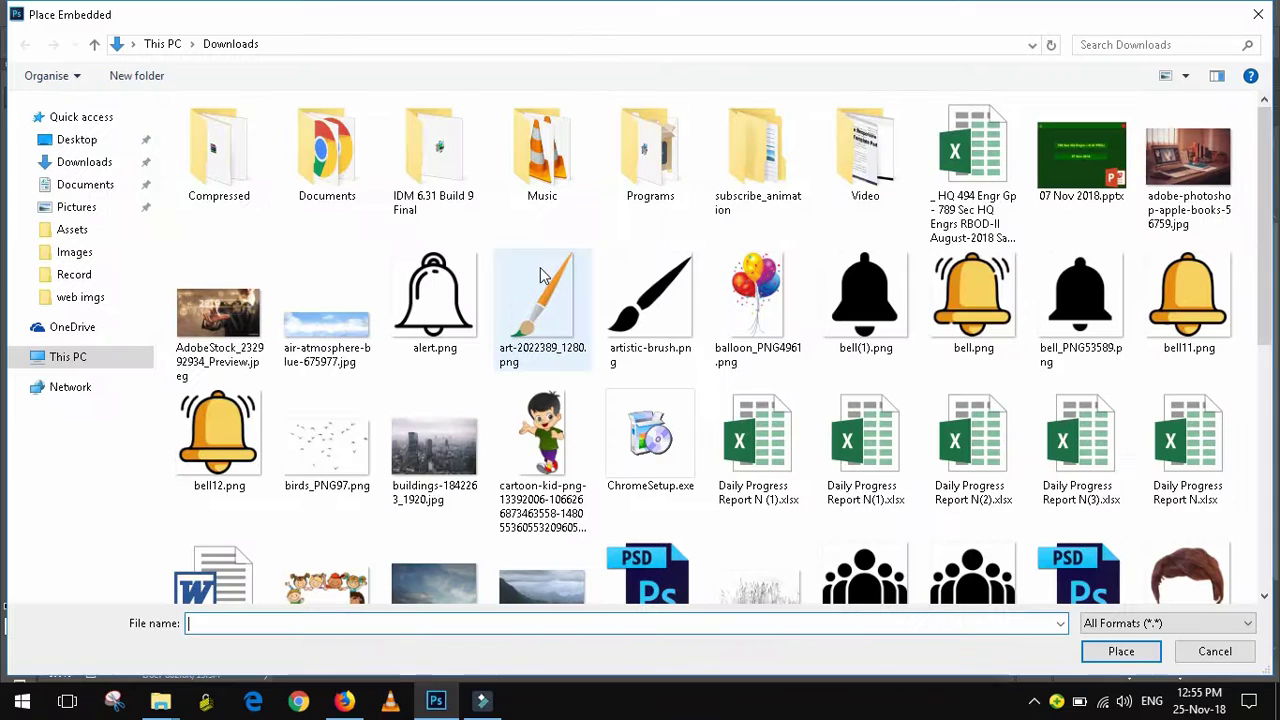
left_click(366, 440)
double_click(366, 440)
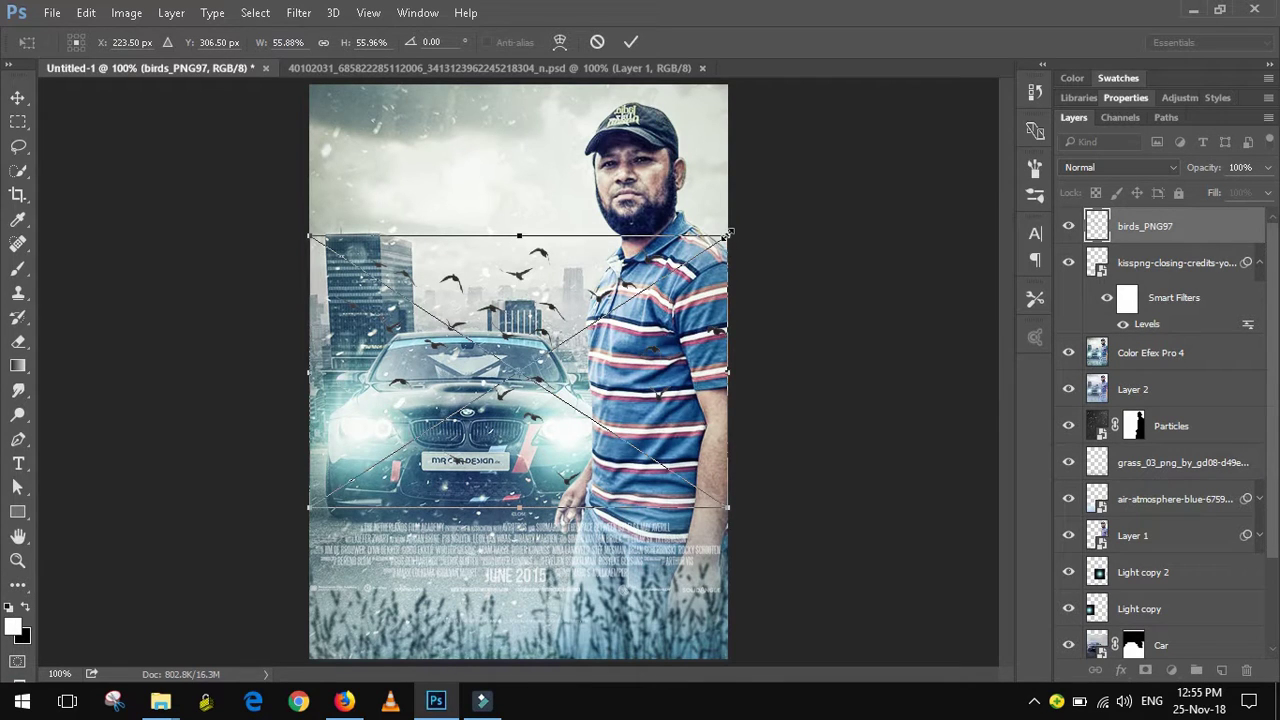
left_click_drag(728, 233, 476, 401)
left_click_drag(409, 428, 465, 158)
mouse_move(532, 132)
left_mouse_down()
mouse_move(506, 148)
mouse_move(495, 183)
left_mouse_up()
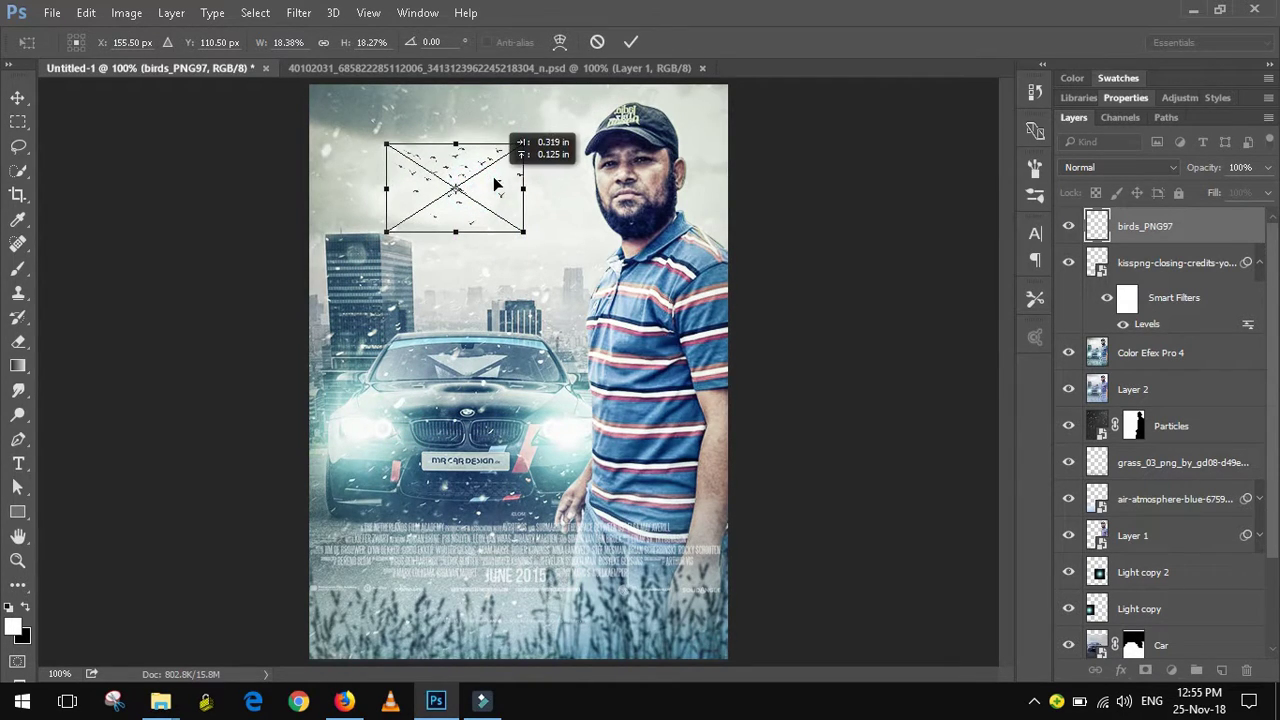
left_click(17, 97)
left_click(588, 277)
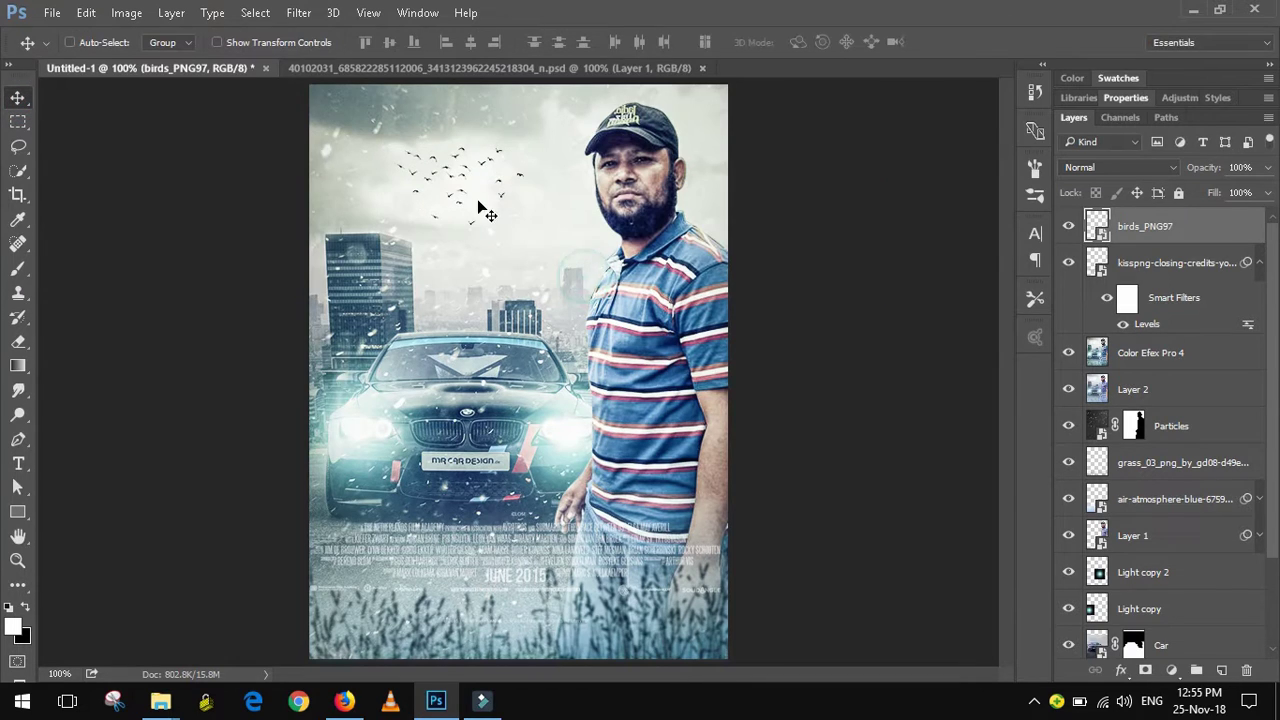
left_click_drag(481, 210, 486, 207)
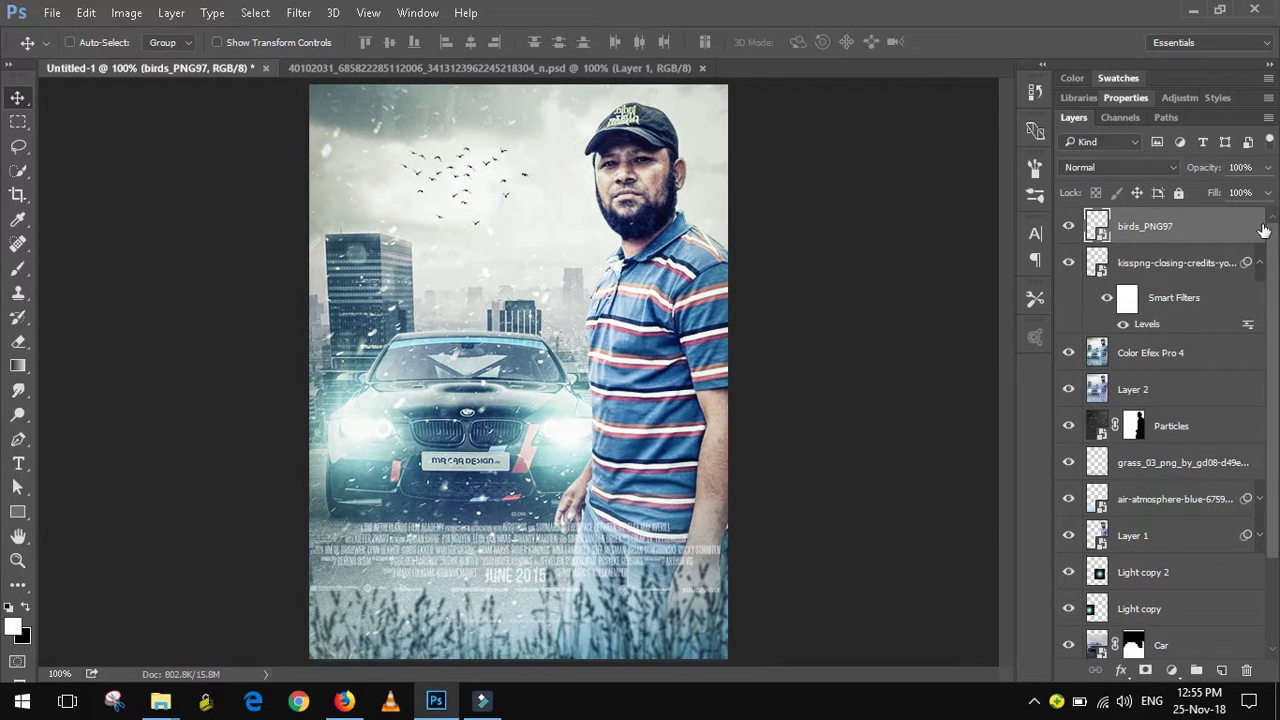
Fade the birds to about 66% opacity and move the credits block lower.
left_click(1266, 167)
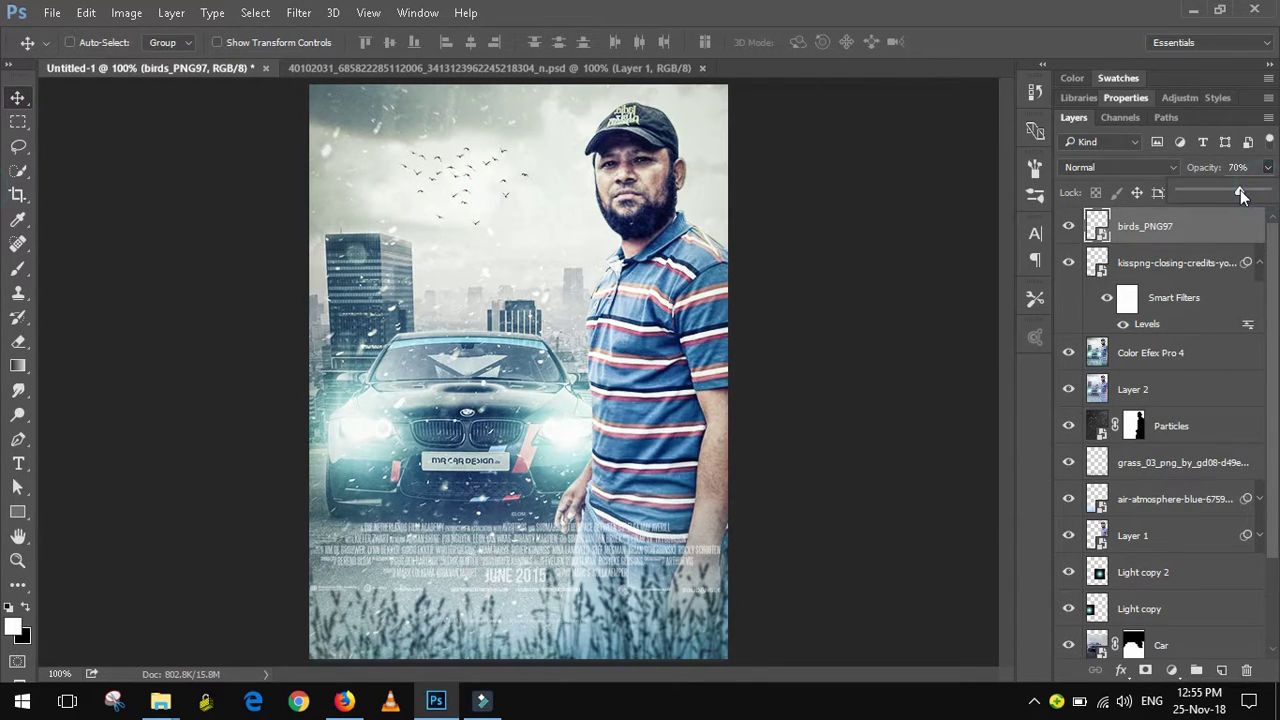
mouse_move(1266, 190)
left_mouse_down()
mouse_move(1224, 193)
mouse_move(1238, 195)
left_mouse_up()
left_click(650, 343)
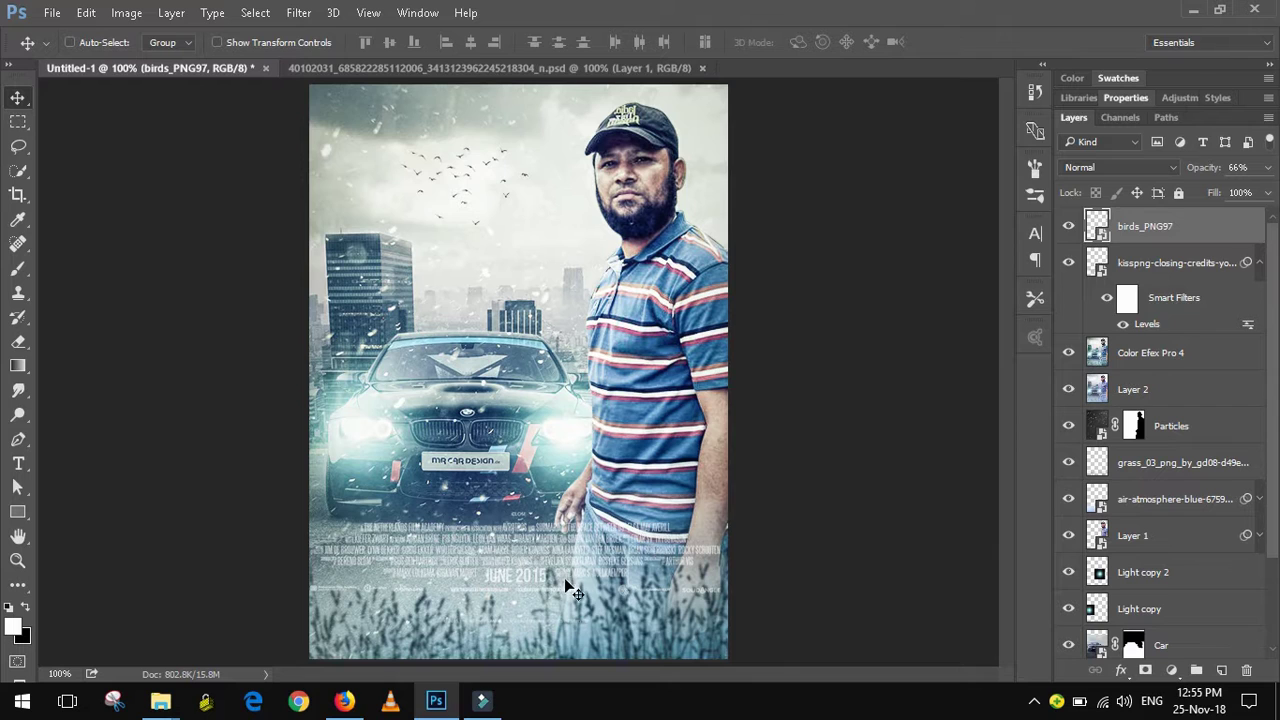
left_click(1255, 265)
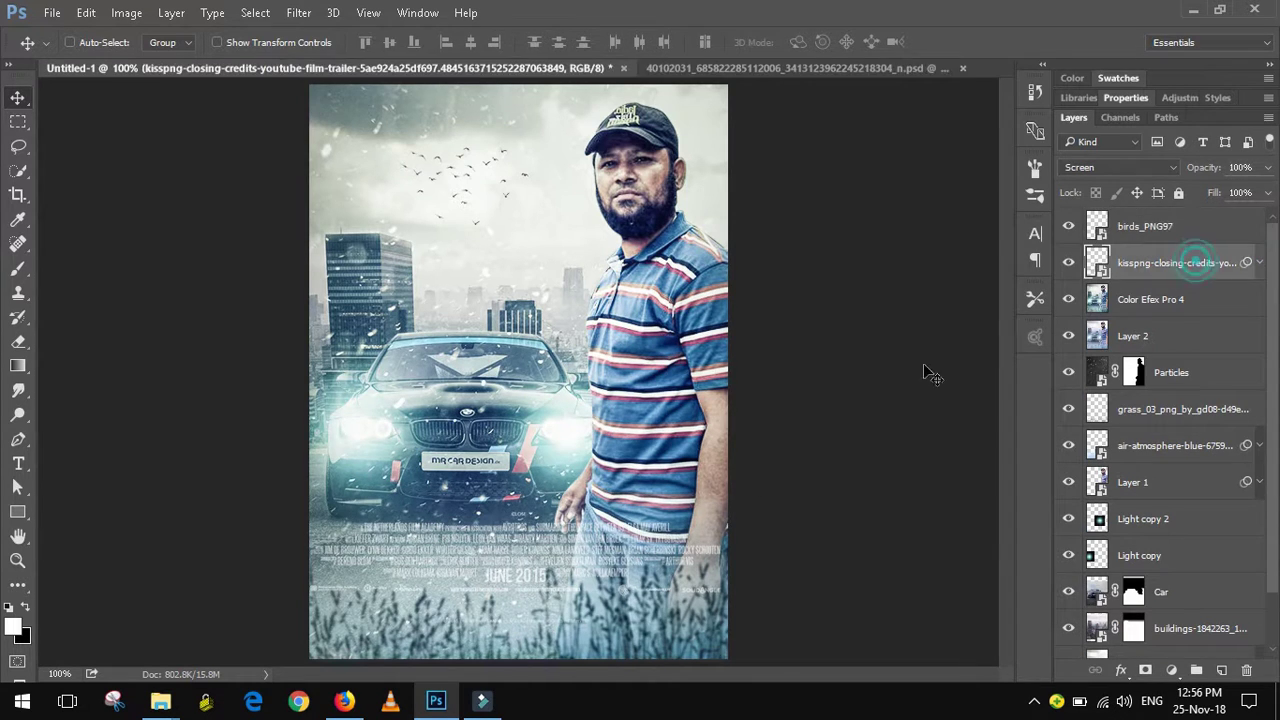
mouse_move(582, 590)
left_mouse_down()
mouse_move(578, 650)
mouse_move(583, 640)
left_mouse_up()
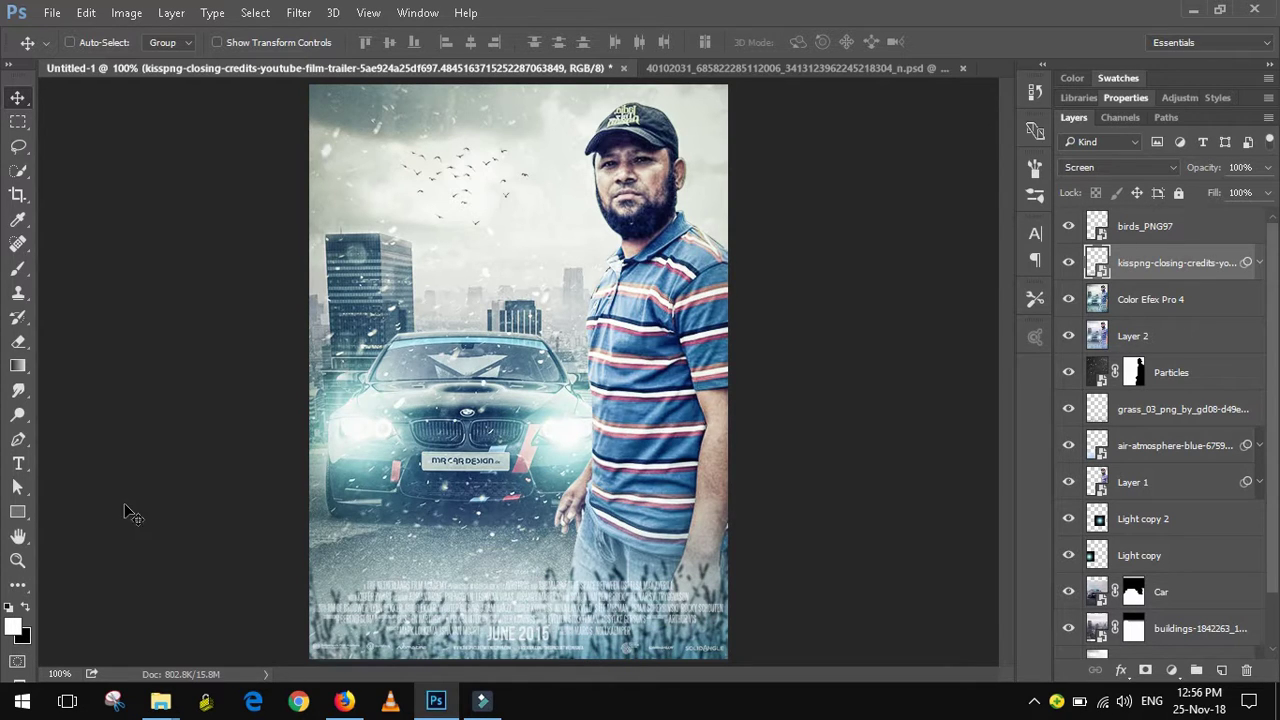
Type the title 'THE ALONE' above the credits and nudge it right and down.
left_click(18, 463)
left_click(350, 518)
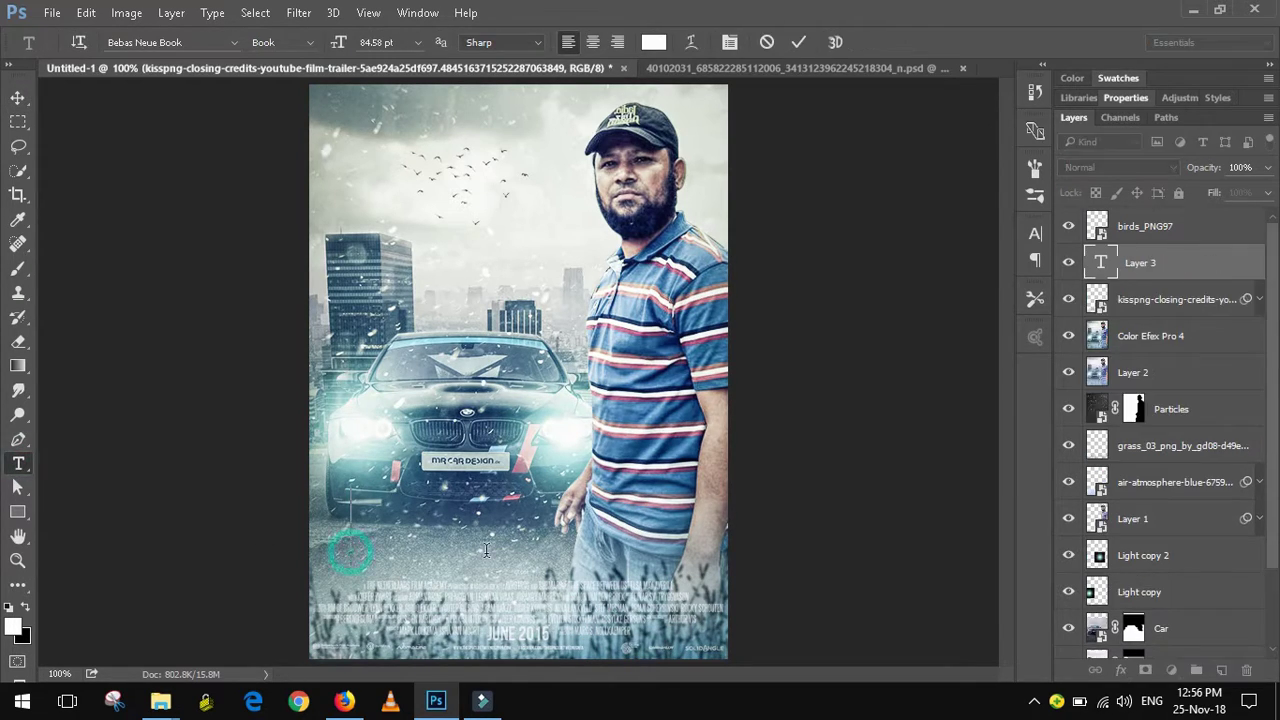
type("T")
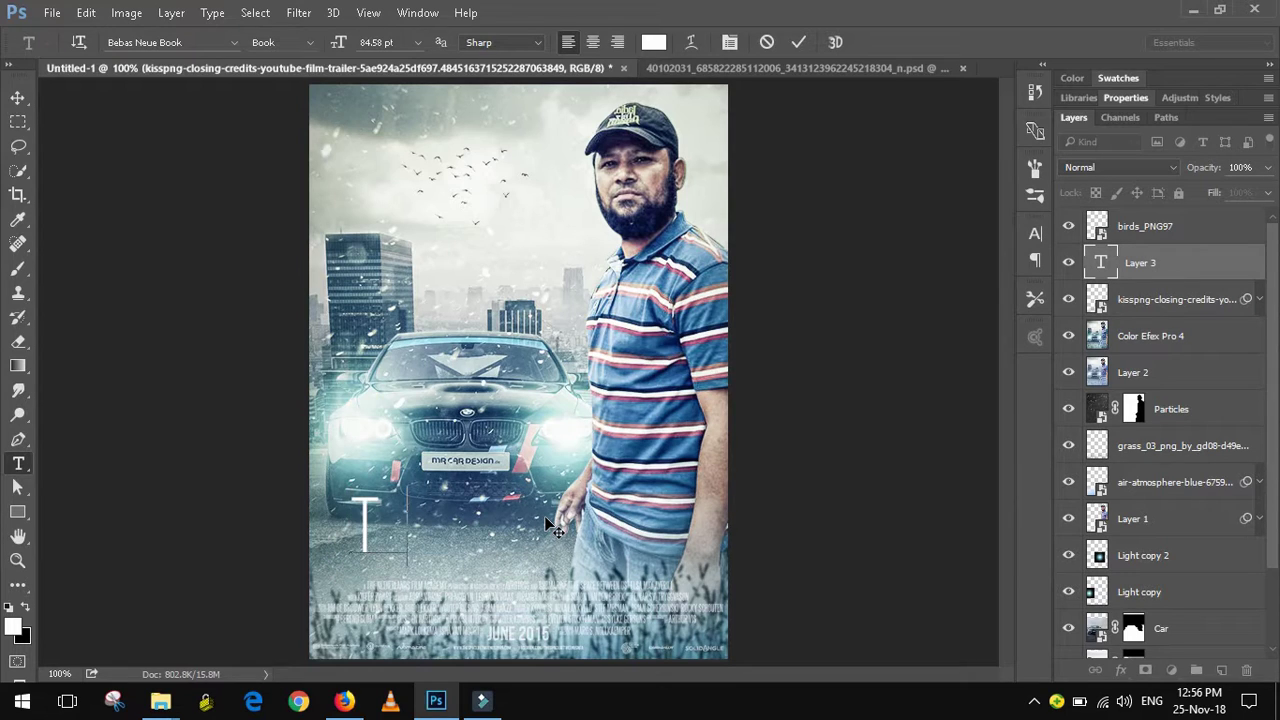
type("HE A")
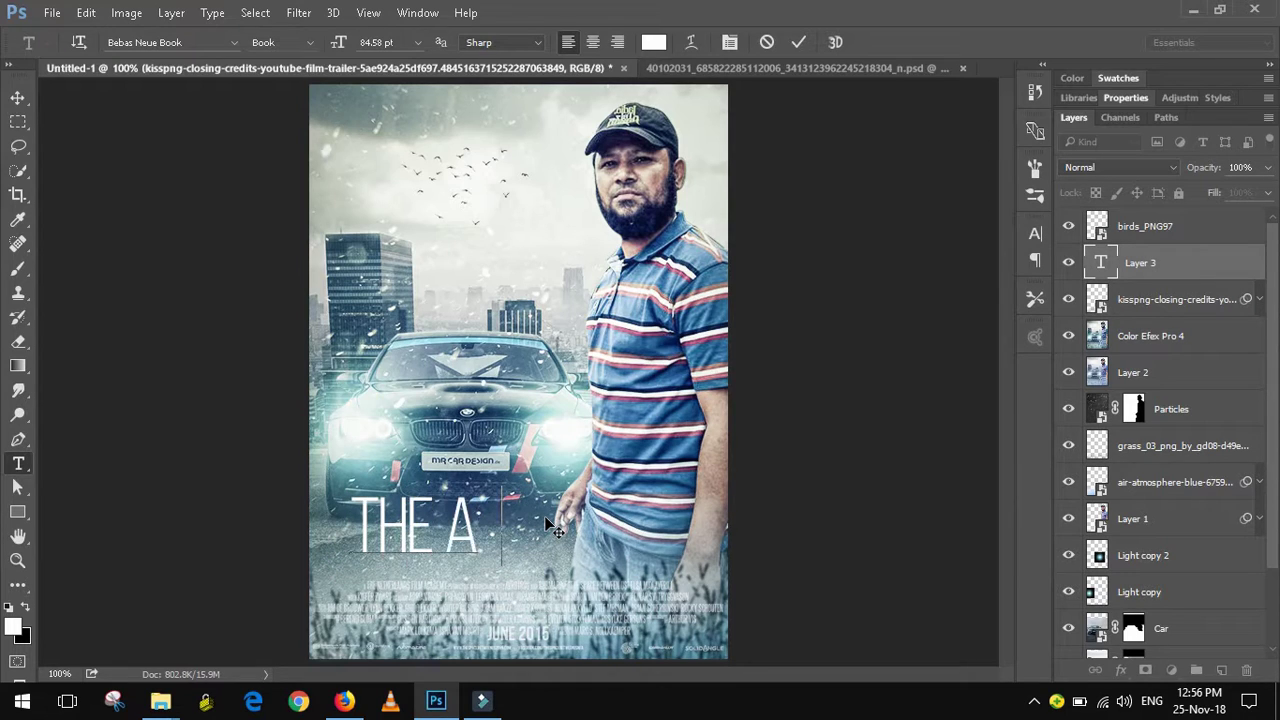
type("LONE")
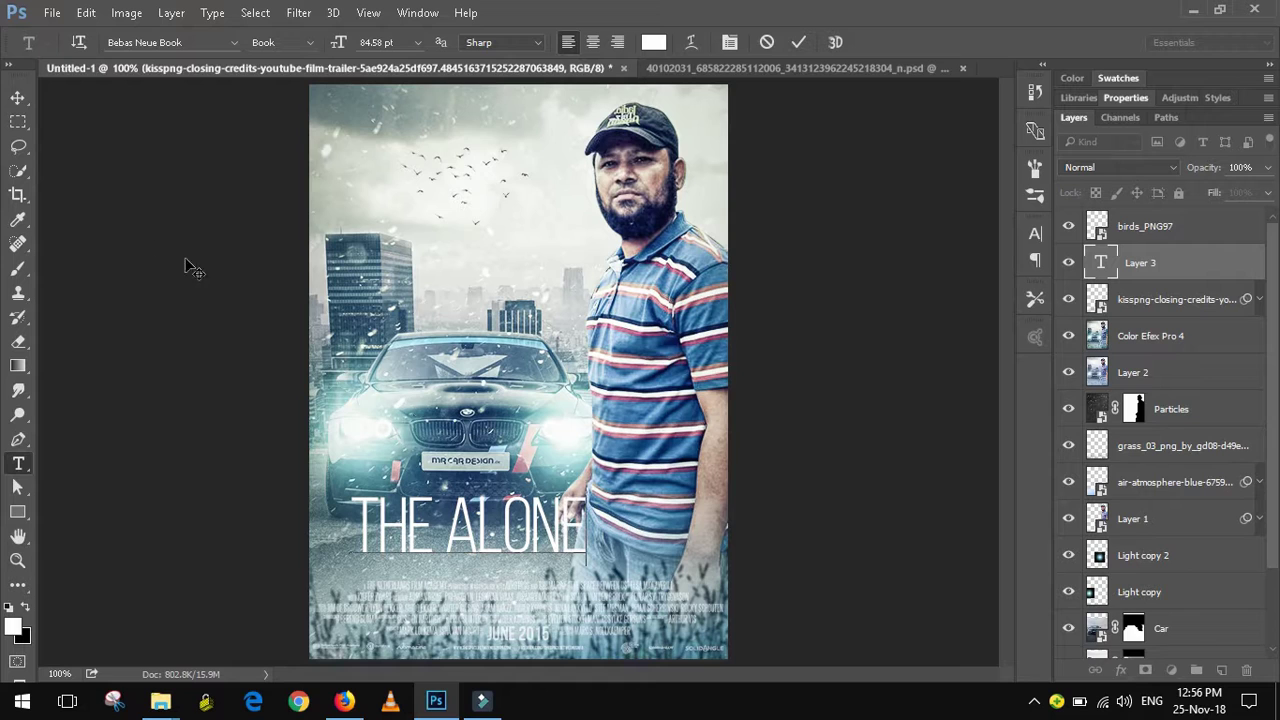
left_click(18, 97)
left_click_drag(553, 510, 592, 533)
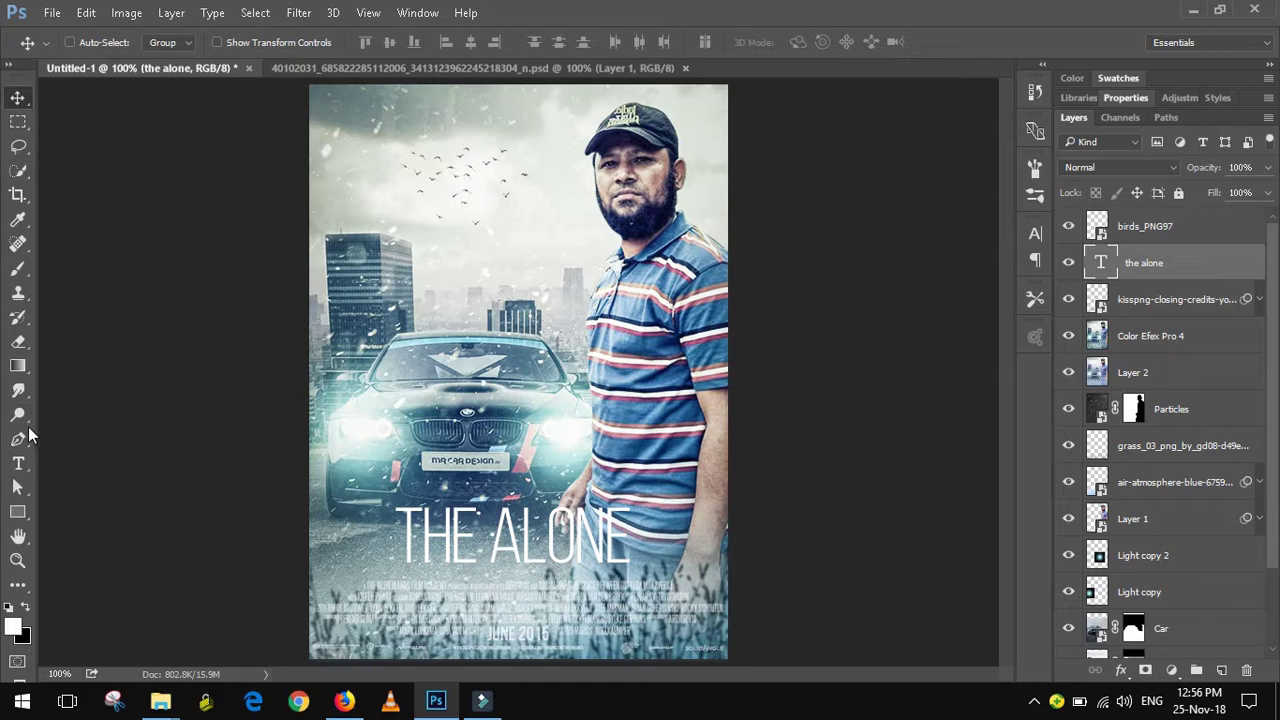
Colour the title text orange (f05d05).
left_click(18, 463)
left_click(730, 45)
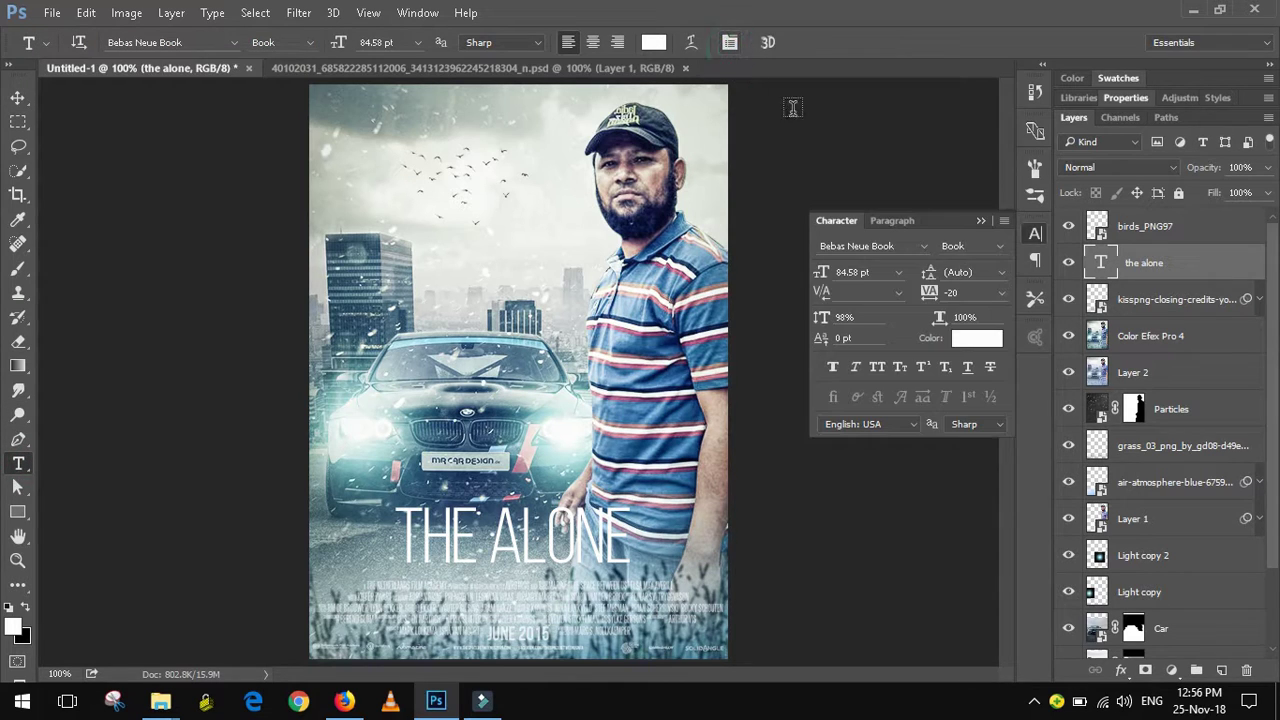
left_click(965, 337)
left_click_drag(965, 340, 731, 382)
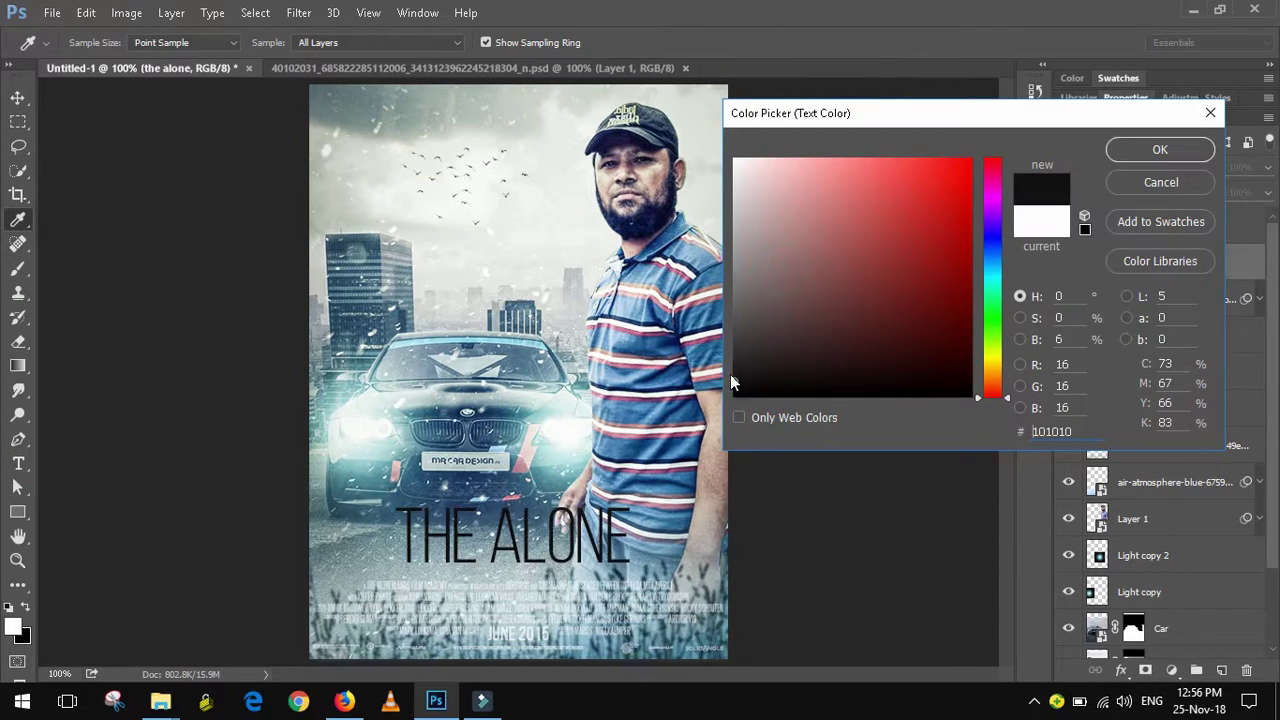
left_click(980, 383)
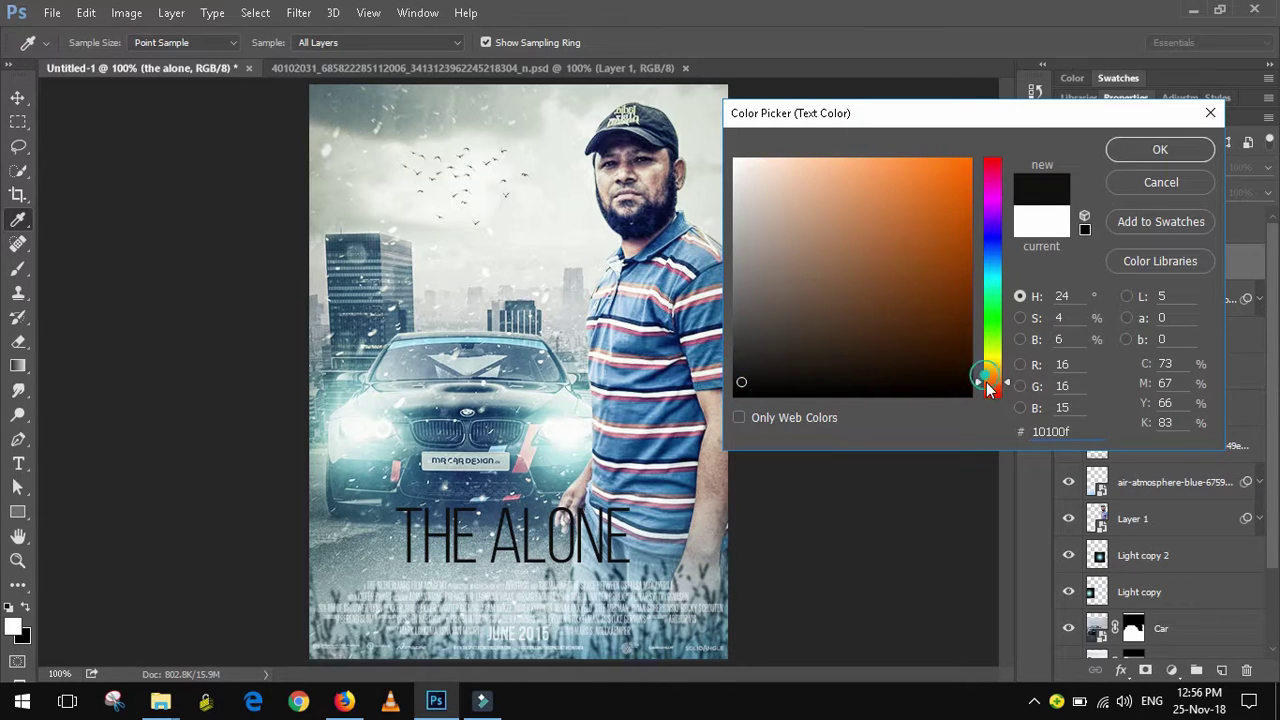
left_click_drag(970, 190, 968, 223)
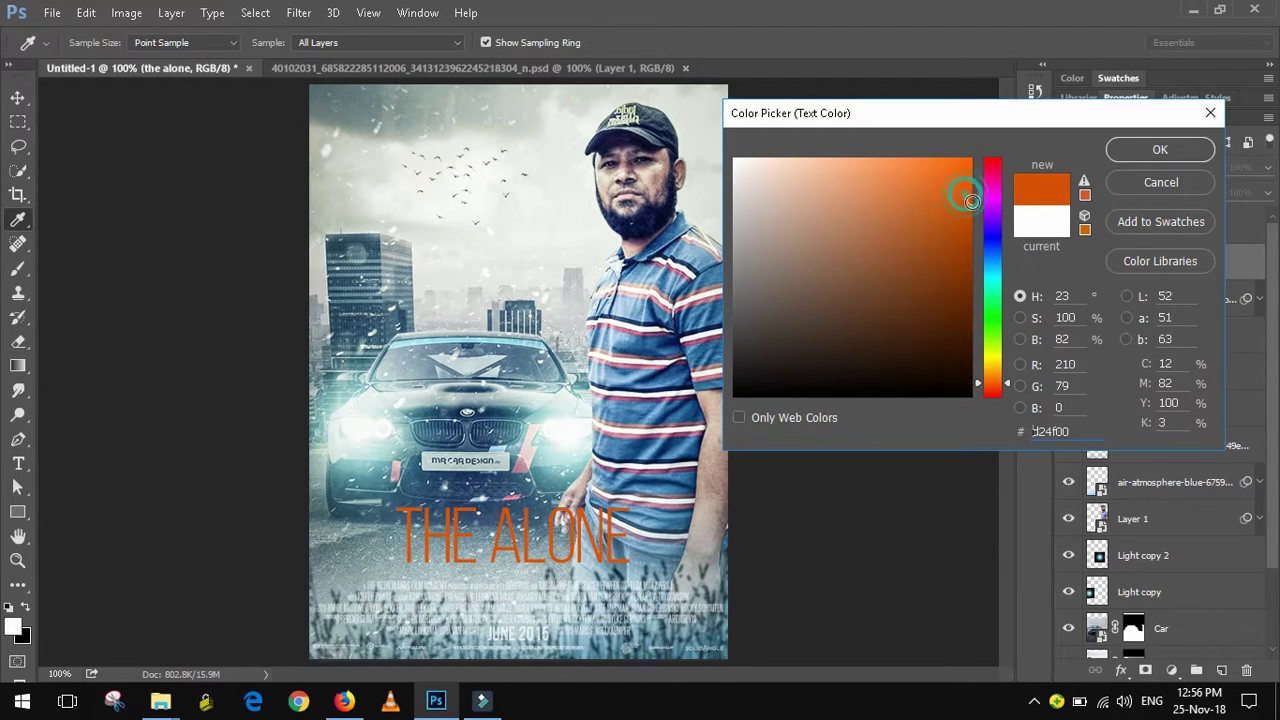
left_click(1160, 149)
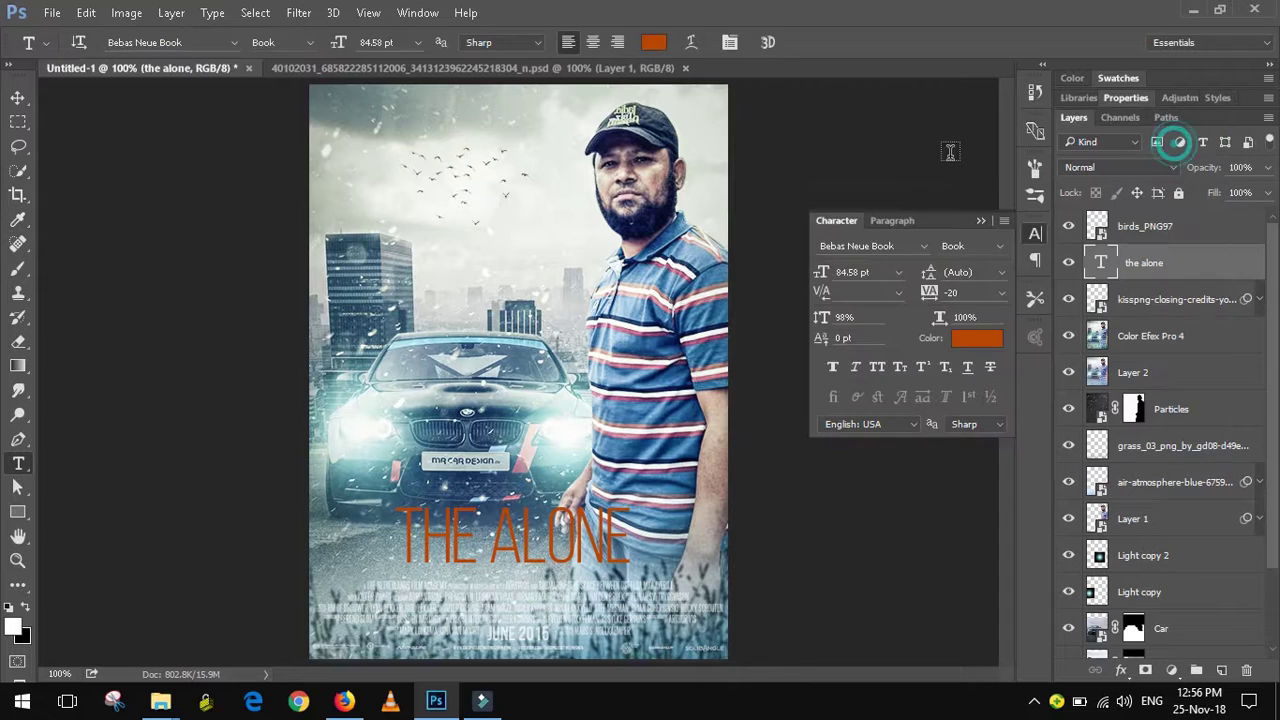
Set the title font to Bebas Regular and shift it about 38 px left.
left_click(921, 244)
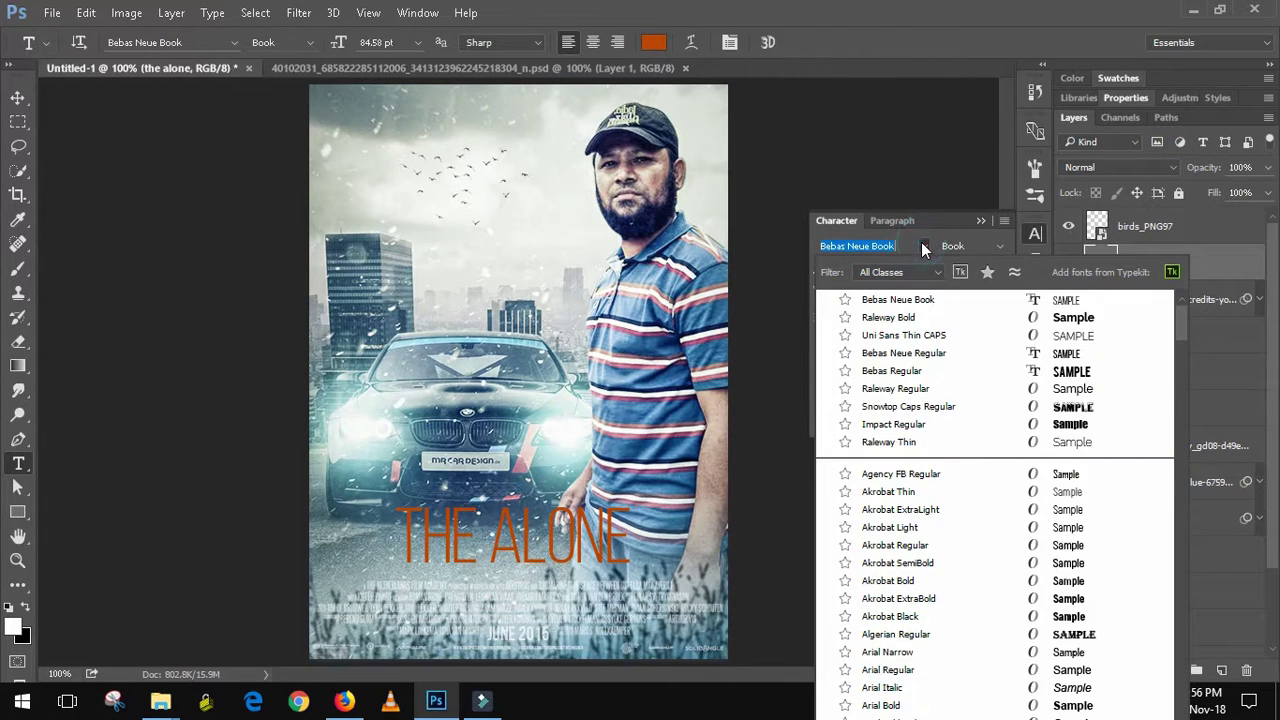
left_click(920, 245)
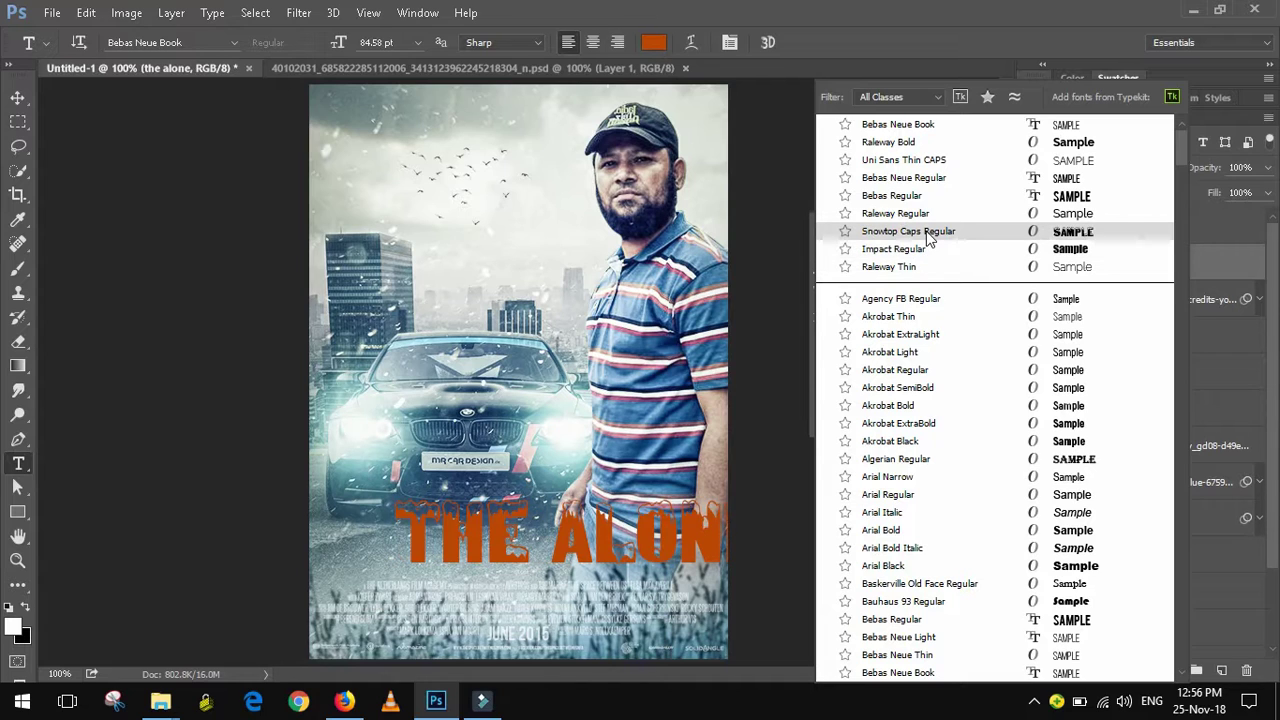
left_click(920, 196)
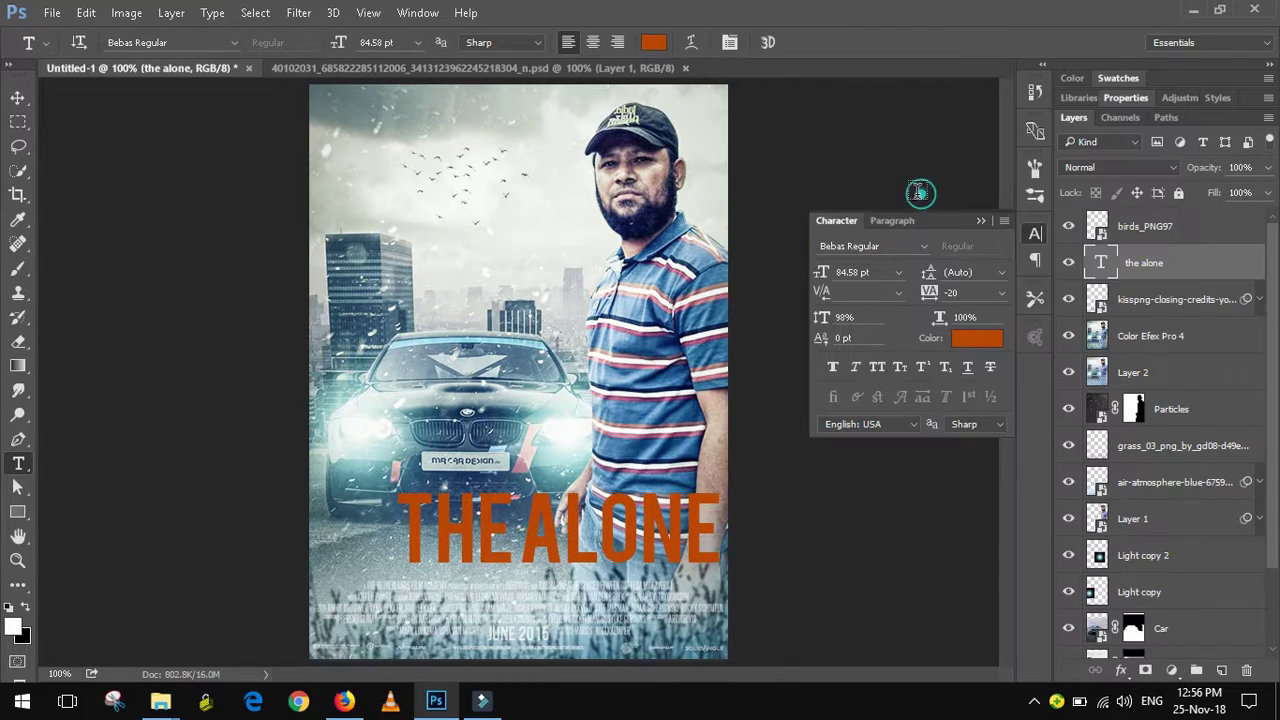
left_click(20, 100)
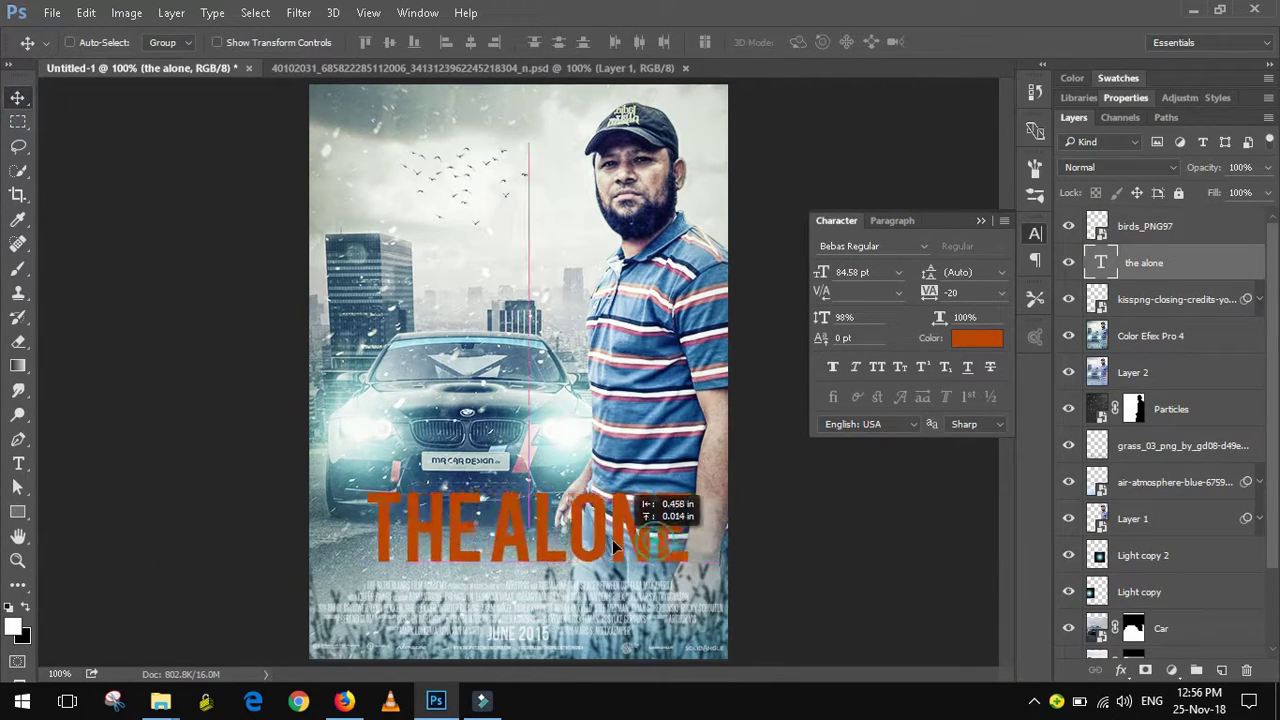
left_click_drag(656, 540, 618, 542)
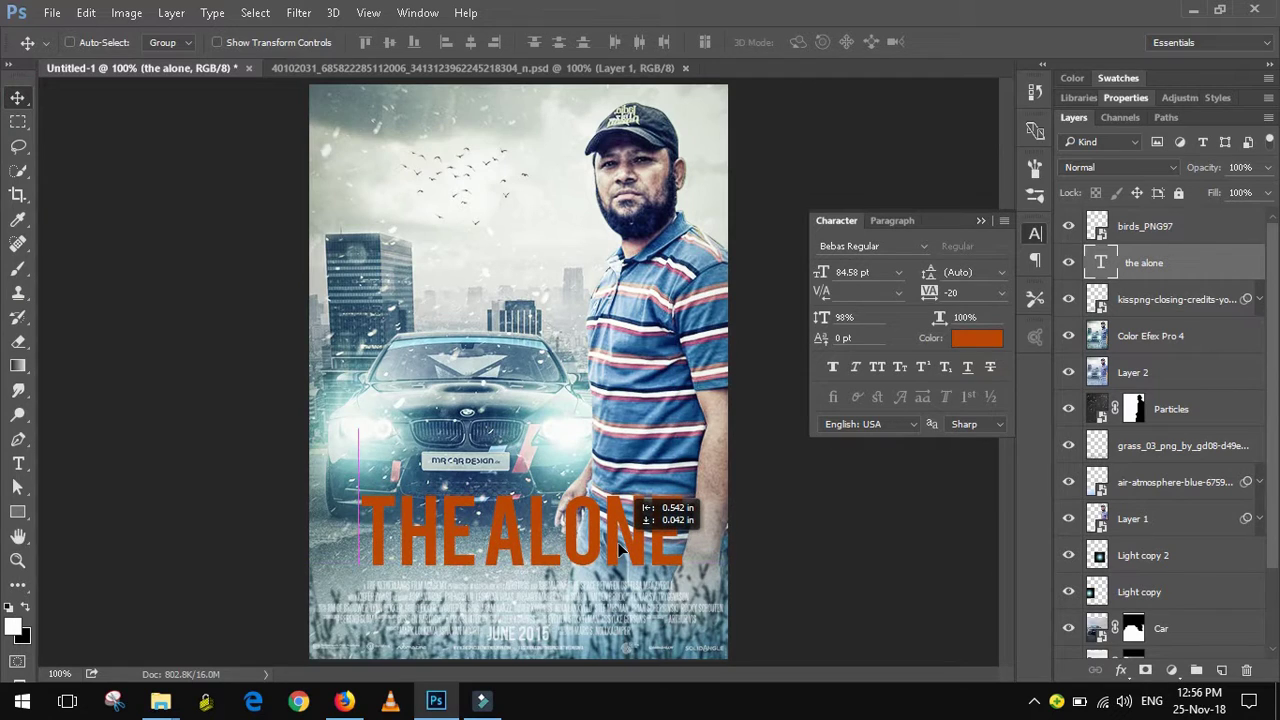
Brighten the title's orange colour.
left_click(975, 340)
left_click_drag(965, 201, 967, 172)
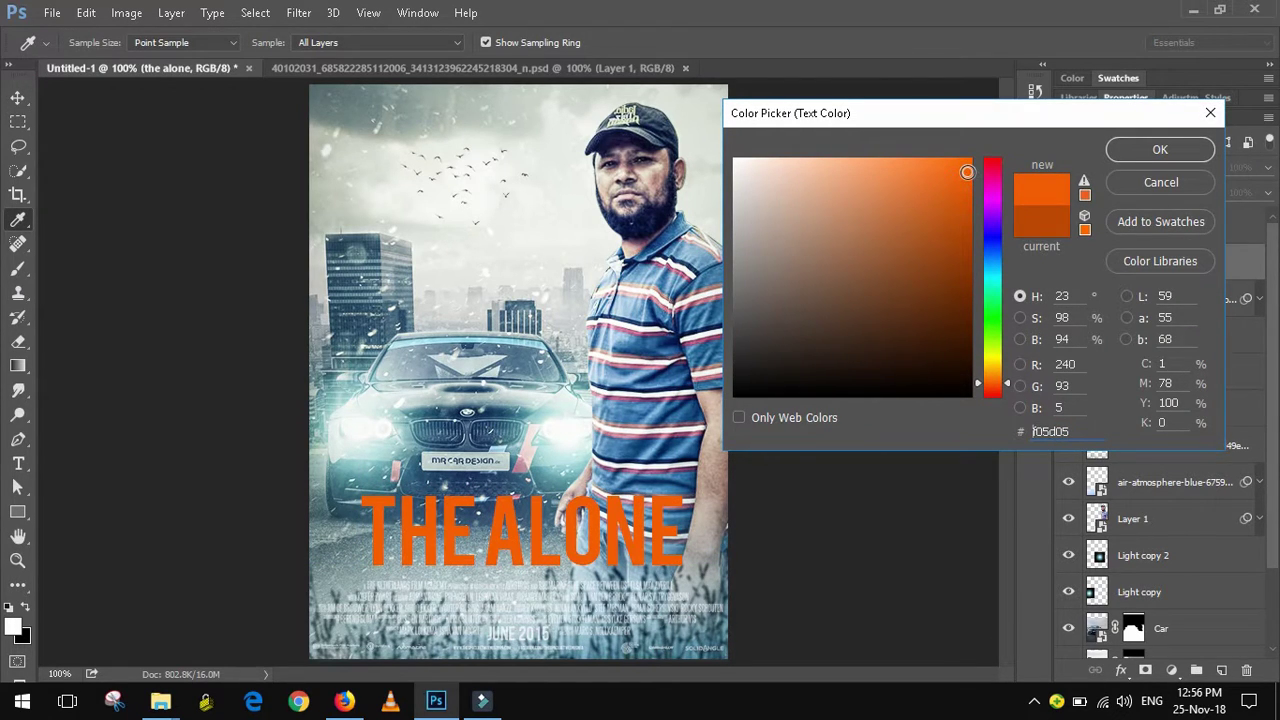
left_click(1152, 151)
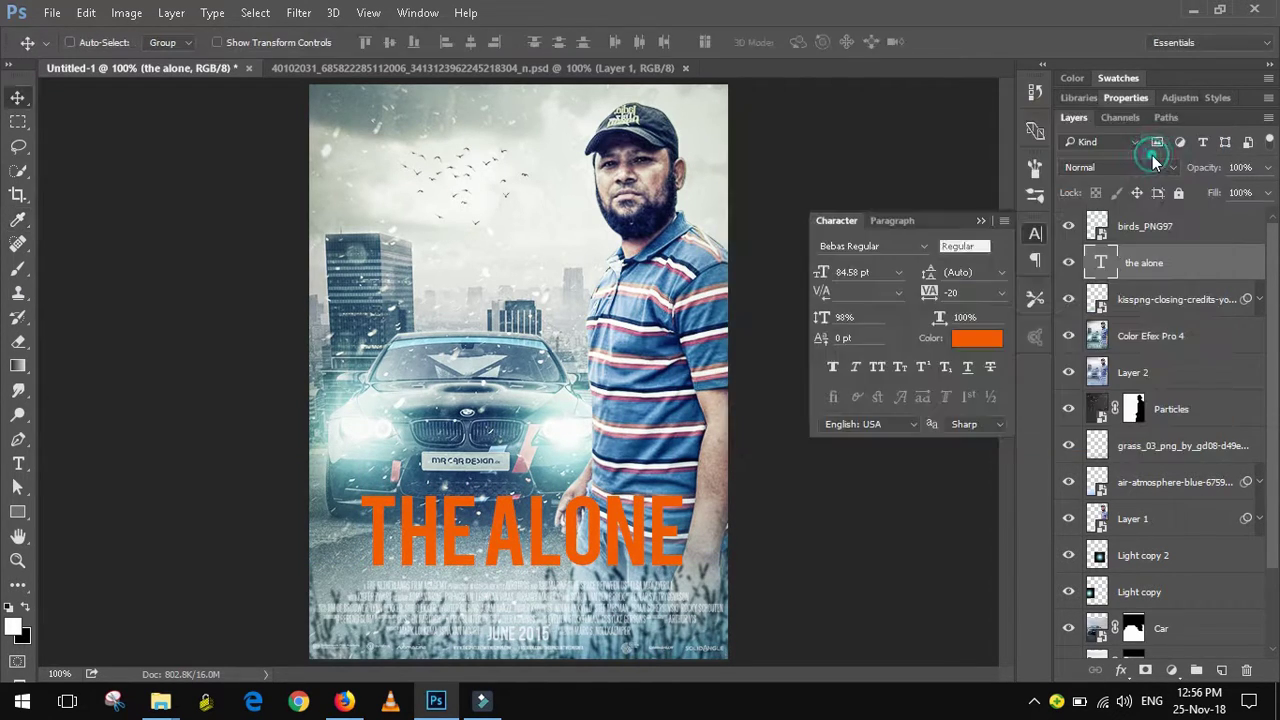
right_click(1217, 275)
Add a black drop shadow to the title: 135° angle, 2 px distance, 3 px size.
left_click(912, 137)
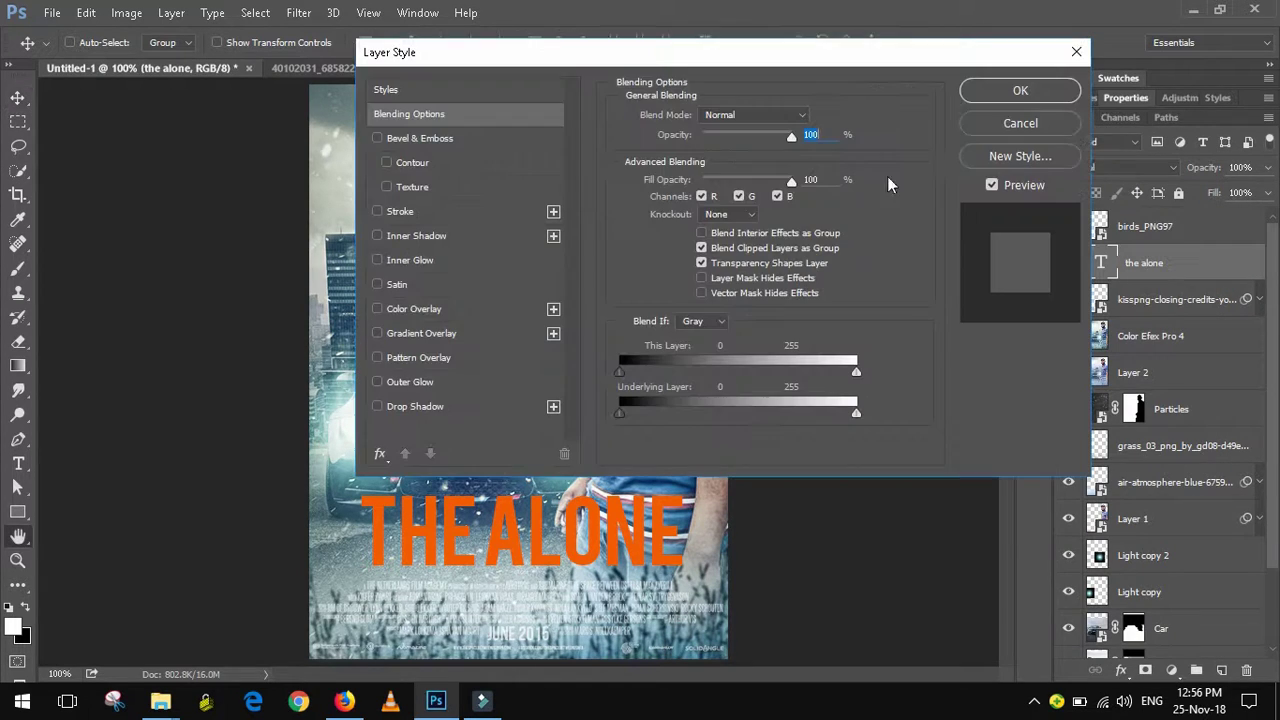
left_click_drag(665, 52, 1084, 38)
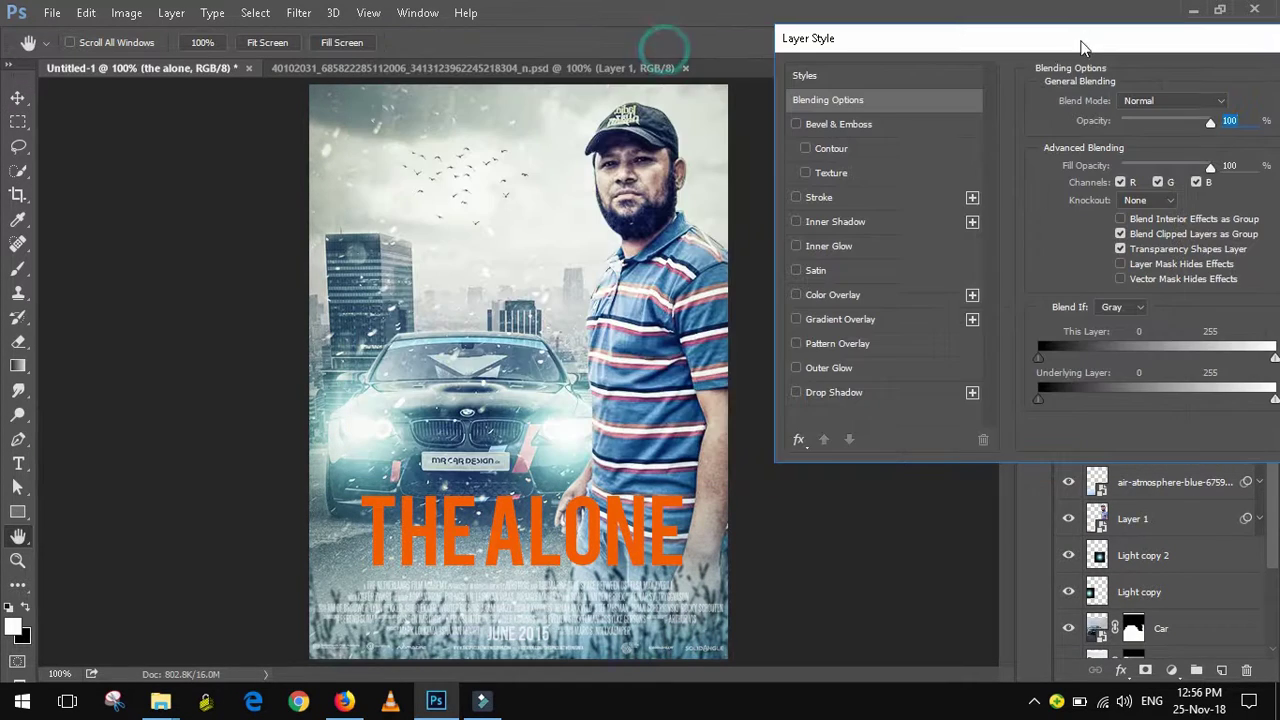
left_click(798, 394)
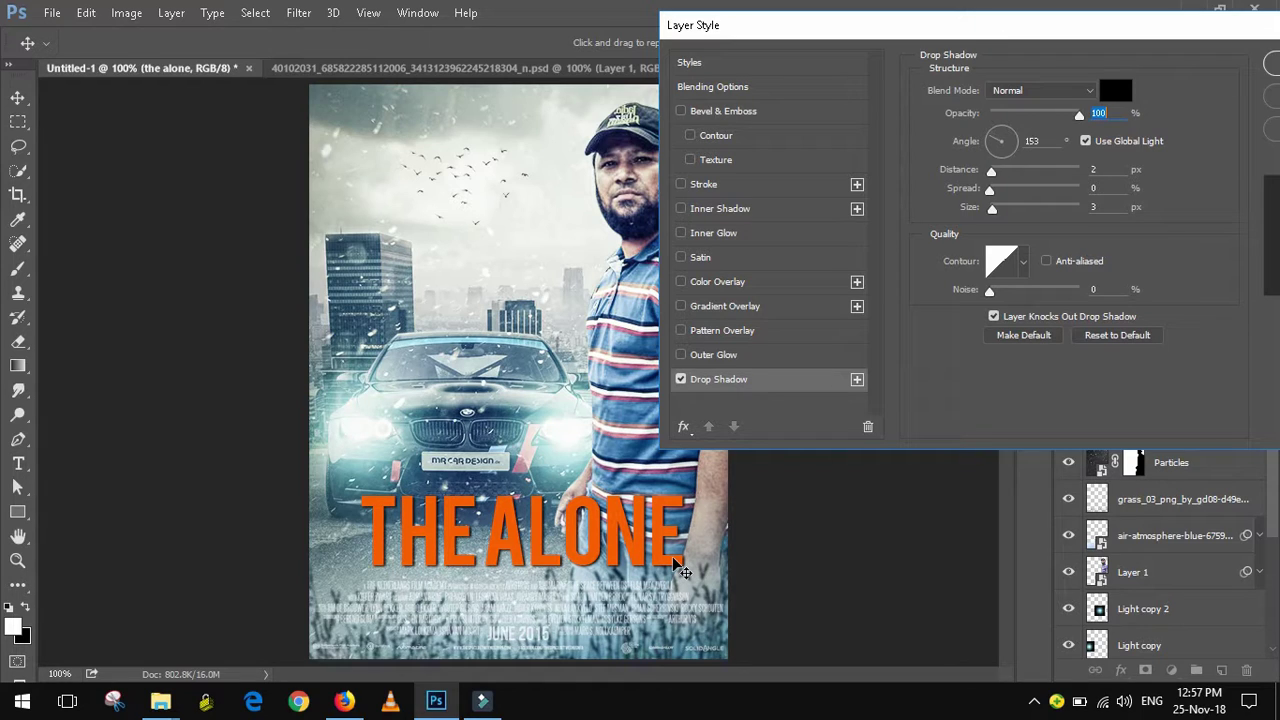
left_click_drag(680, 570, 679, 570)
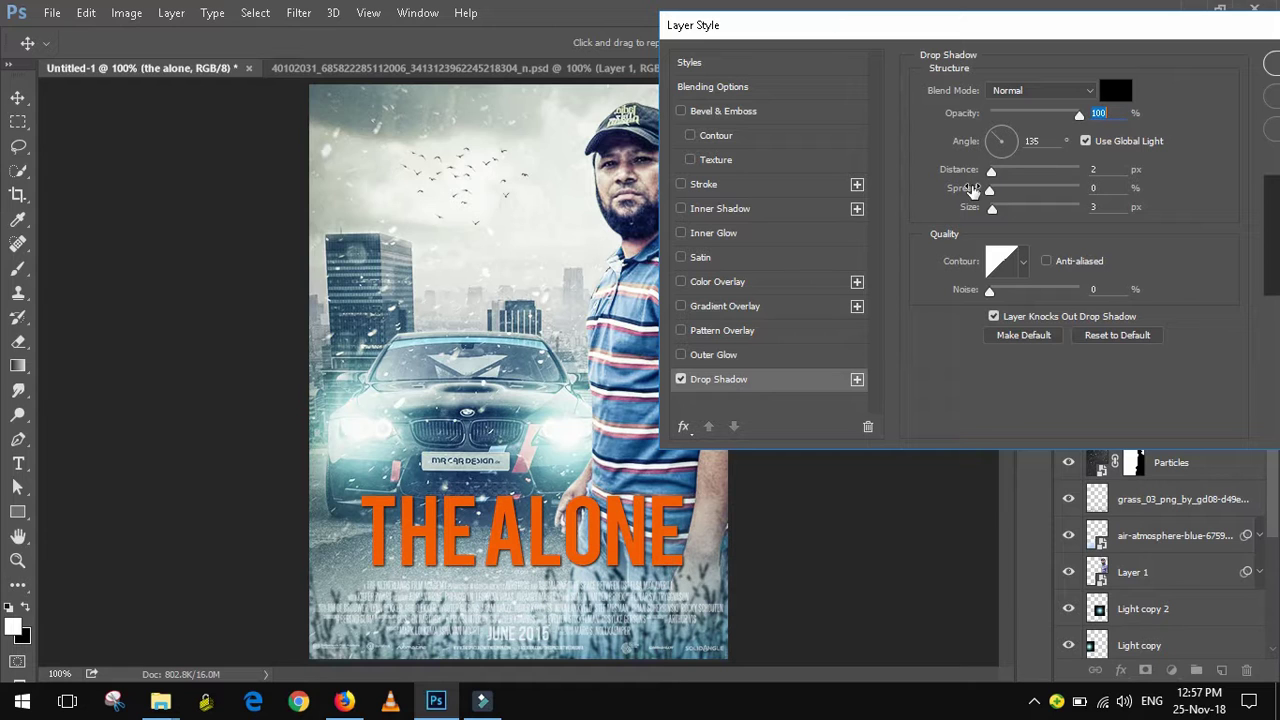
key("Return")
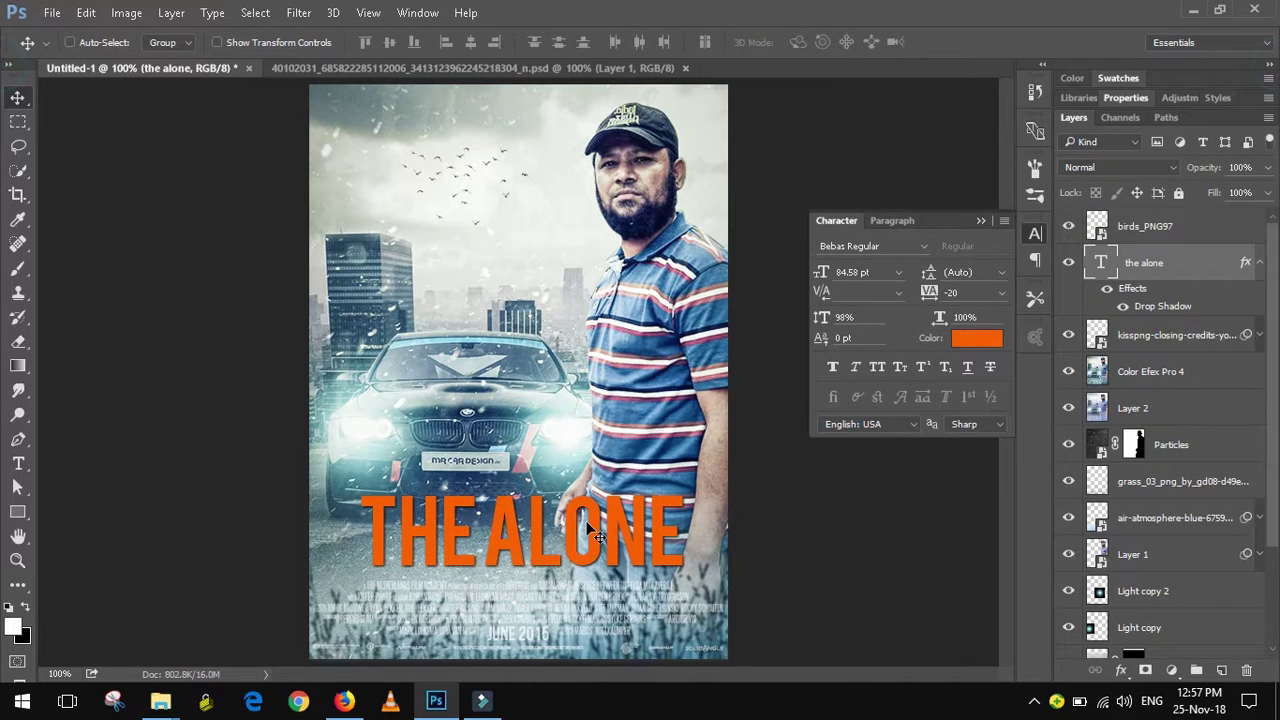
Align the THE ALONE title to the canvas horizontal centre, then deselect layers and canvas.
left_click(256, 13)
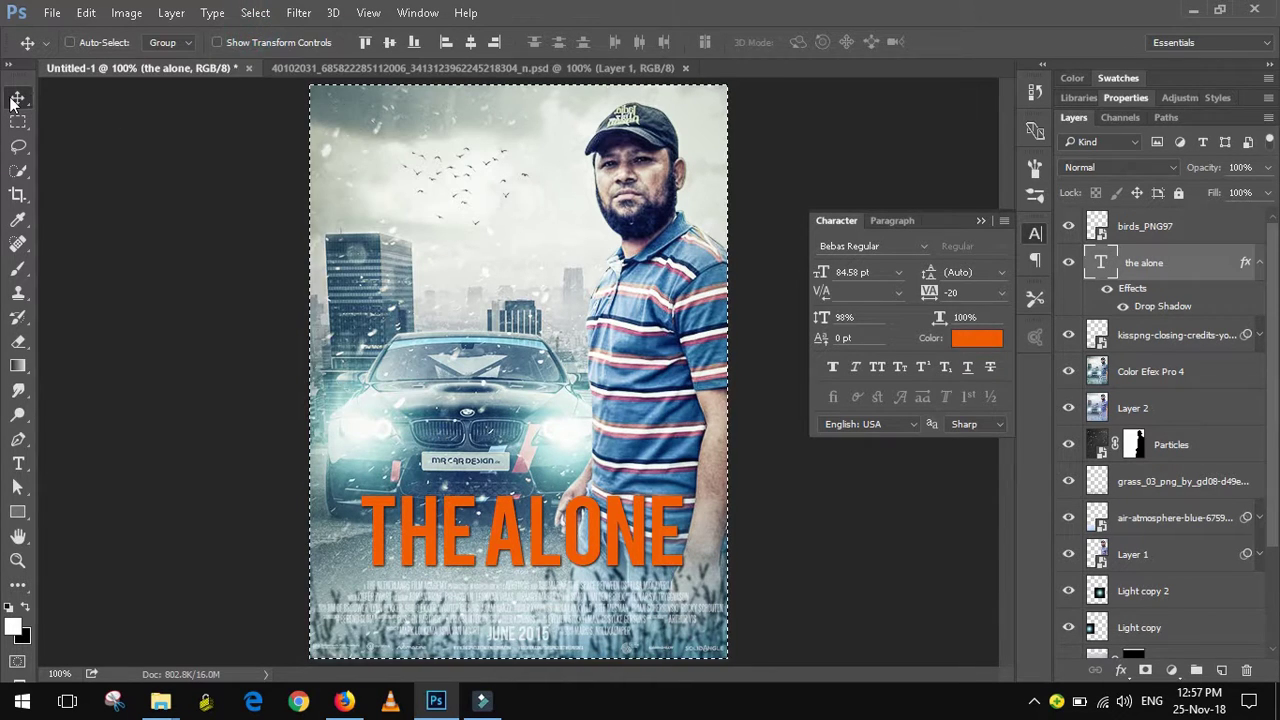
left_click(469, 46)
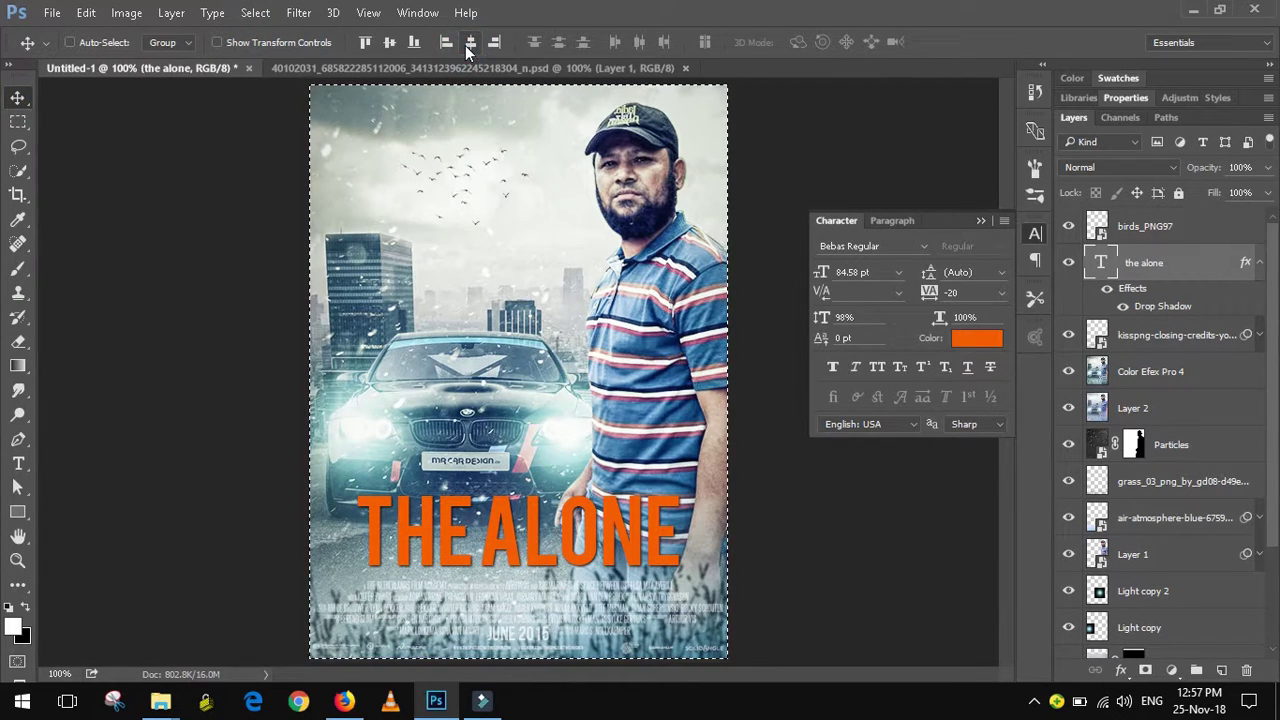
left_click(252, 13)
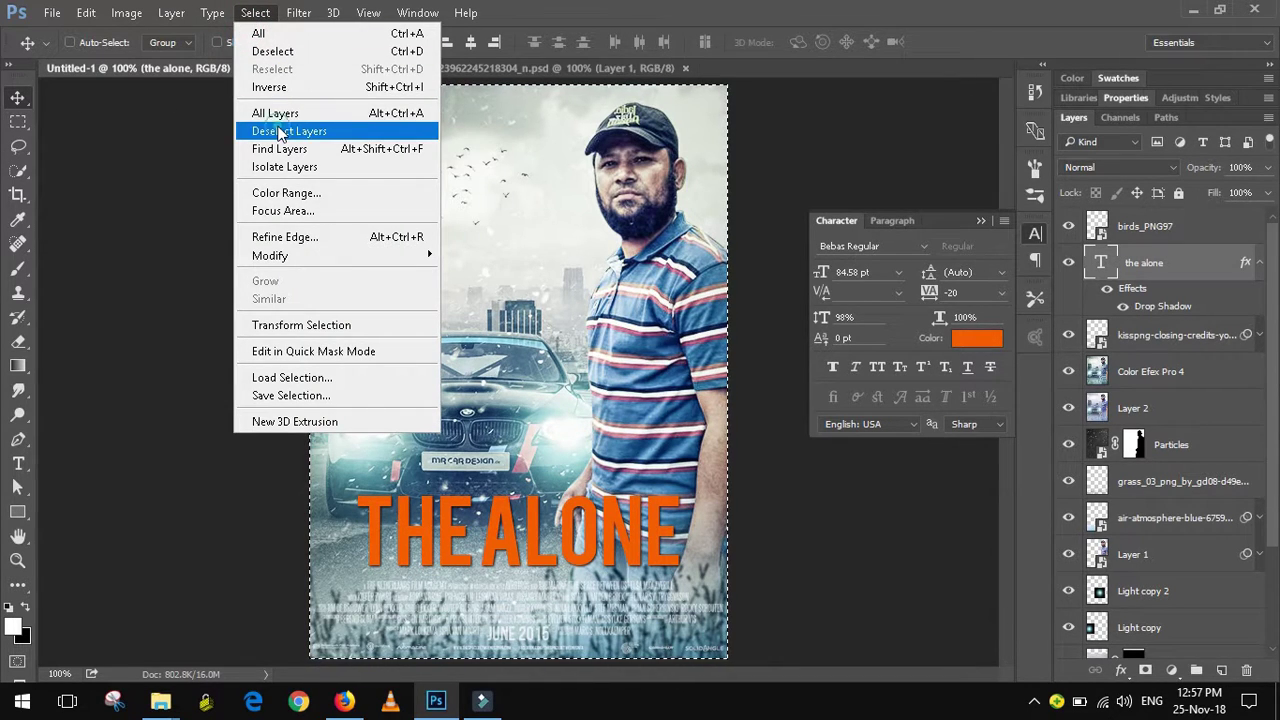
left_click(280, 132)
left_click(260, 18)
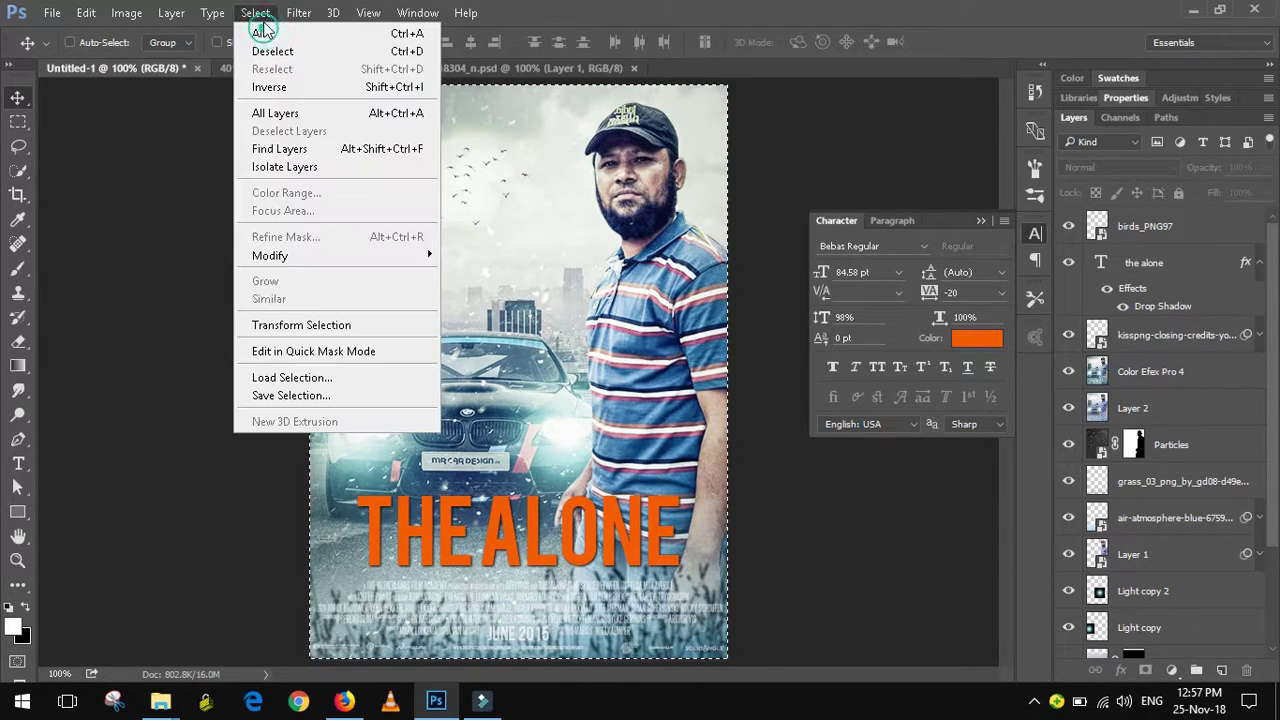
left_click(266, 51)
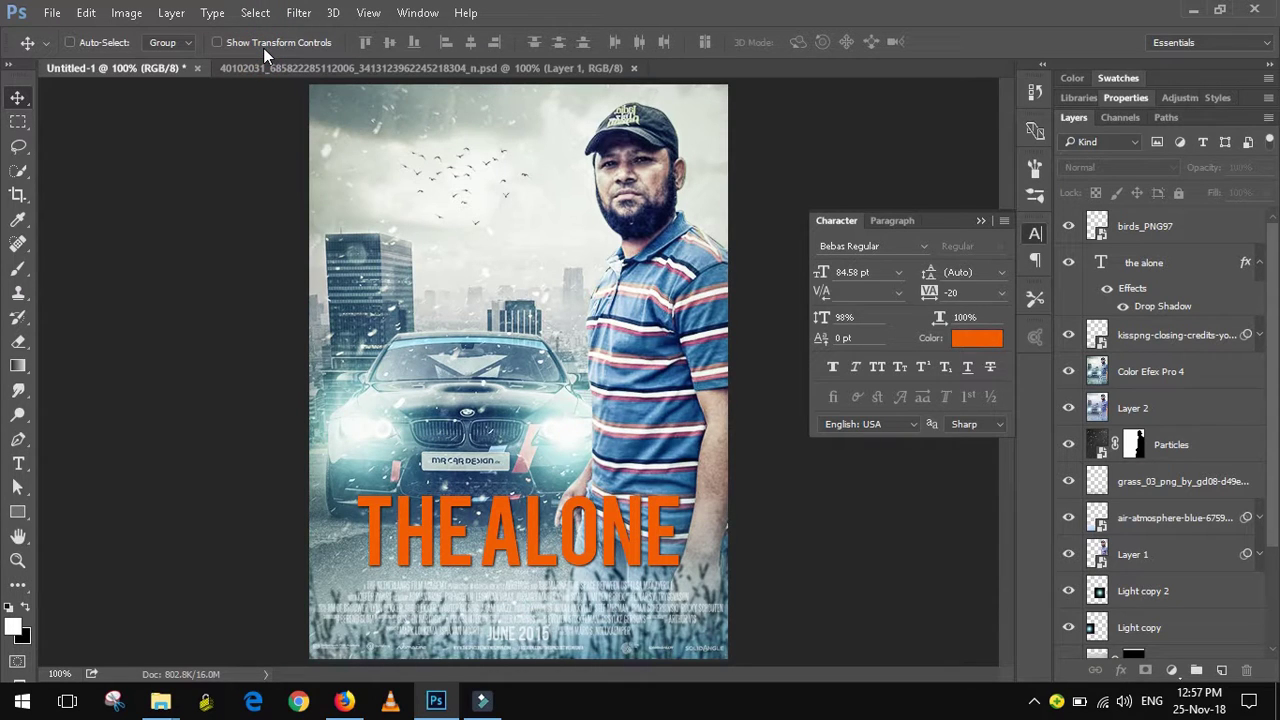
Collapse the Character panel to reveal the finished poster.
left_click(844, 220)
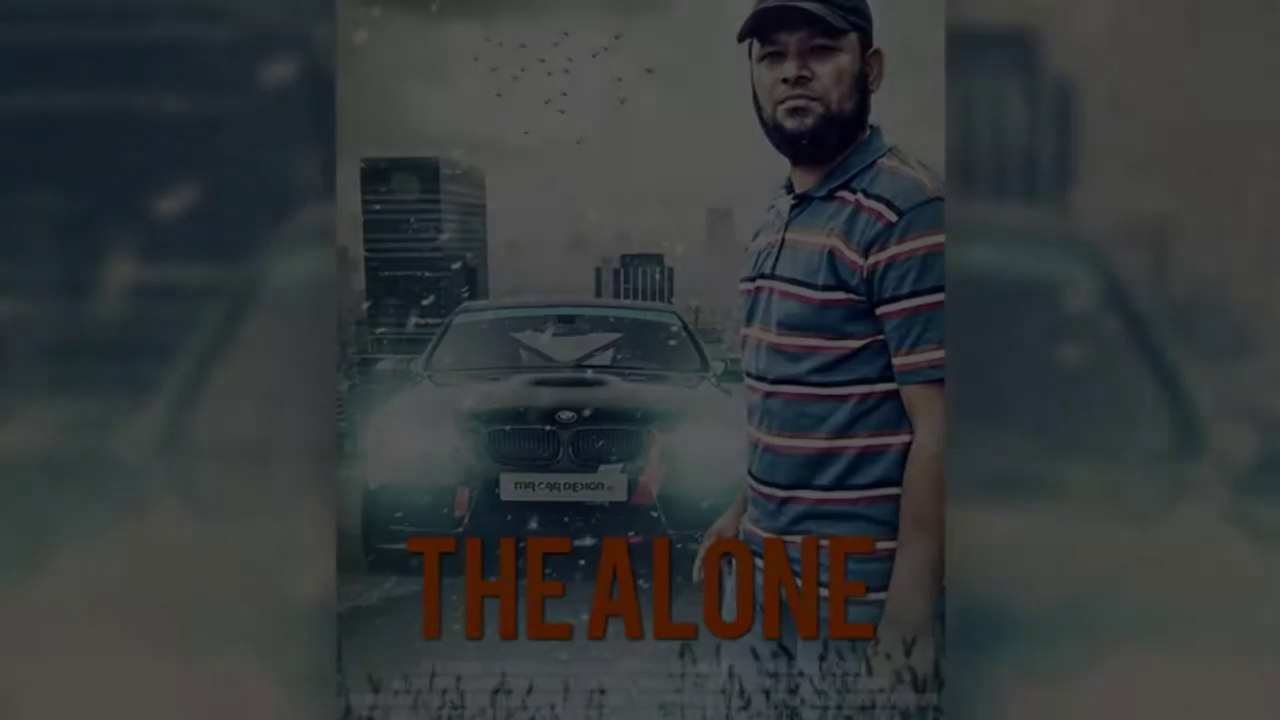